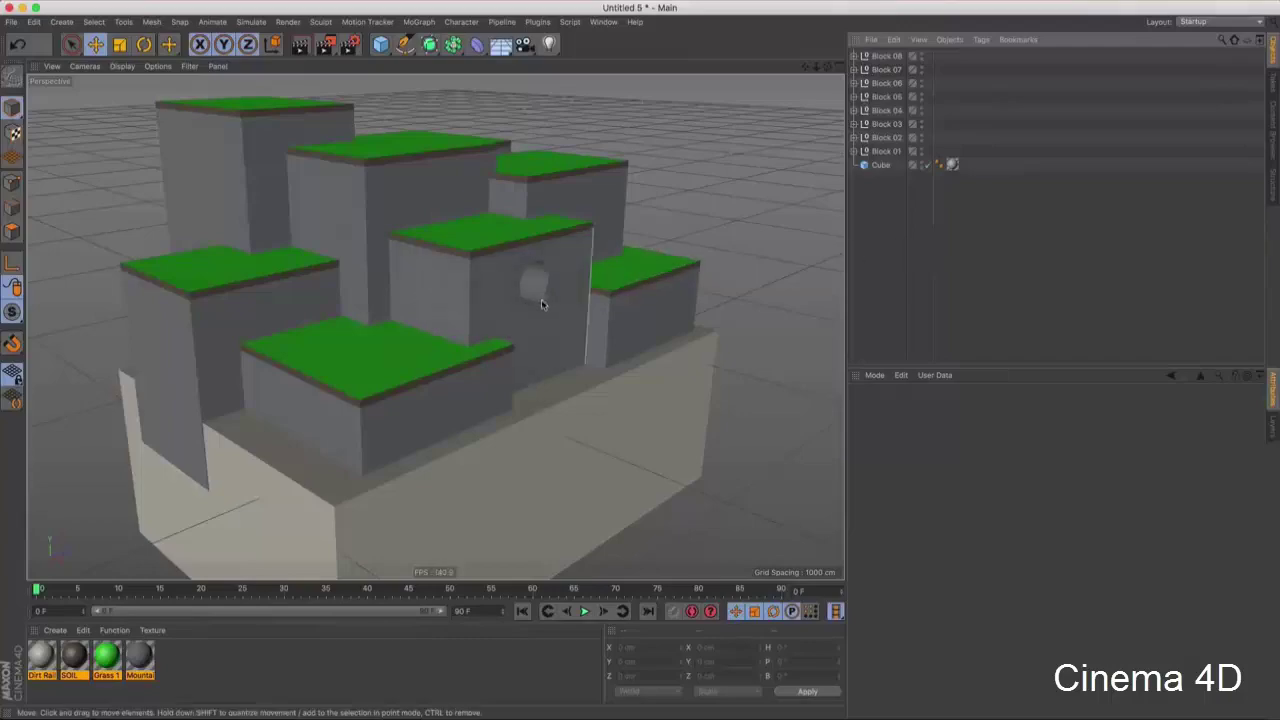
- Orbit around the finished grass-topped block terrain preview to view it from other angles
{"action": "mouse_move", "coordinate": [541, 299]}
{"action": "left_mouse_down", "text": "alt"}
{"action": "mouse_move", "coordinate": [527, 288]}
{"action": "mouse_move", "coordinate": [463, 301]}
{"action": "mouse_move", "coordinate": [460, 148]}
{"action": "left_mouse_up", "text": "alt"}
{"action": "mouse_move", "coordinate": [493, 314]}
{"action": "left_mouse_down", "text": "alt"}
{"action": "mouse_move", "coordinate": [520, 351]}
{"action": "mouse_move", "coordinate": [494, 358]}
{"action": "left_mouse_up", "text": "alt"}
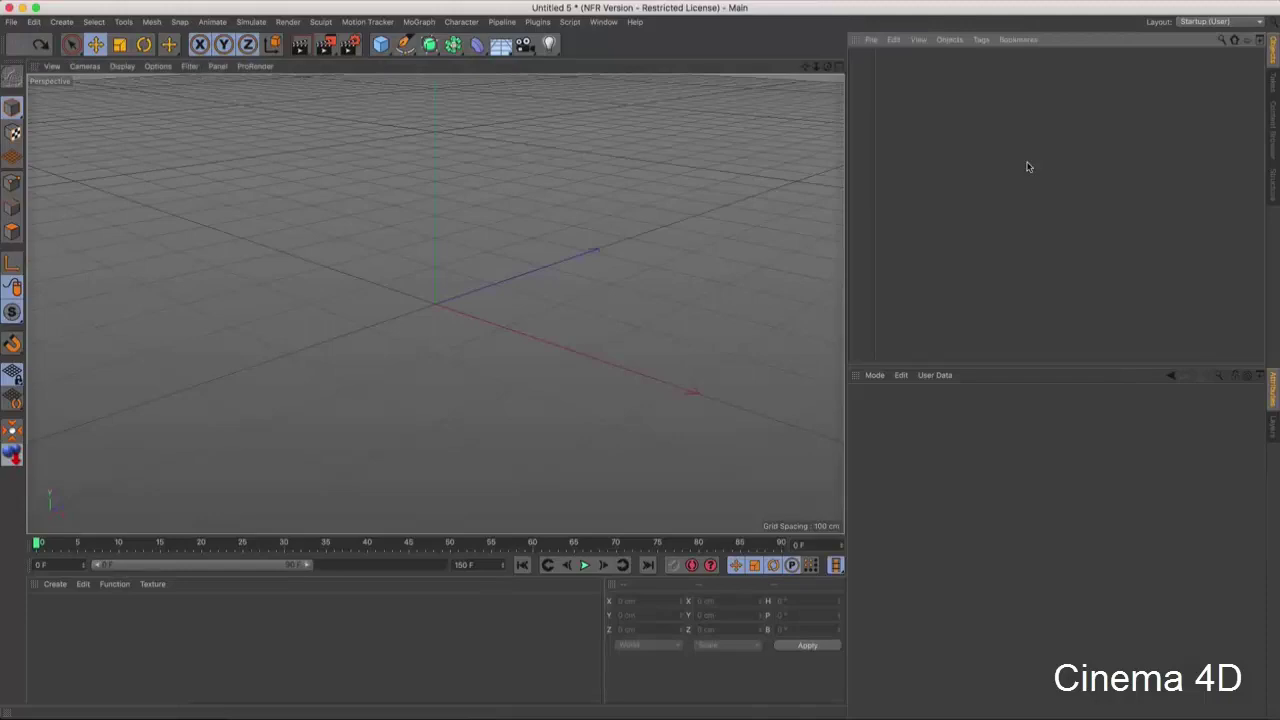
- Add a cube and size it 500 cm wide, 650 cm high and 650 cm deep
{"action": "left_click", "coordinate": [380, 44]}
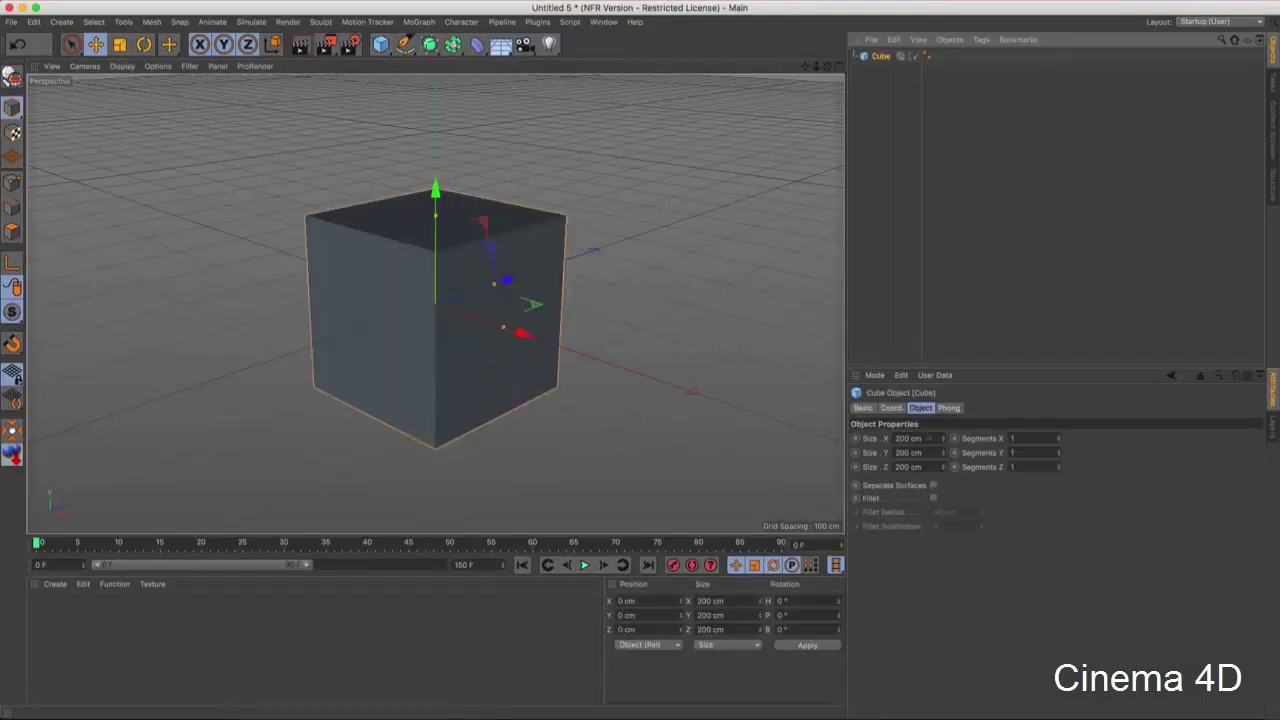
{"action": "left_click", "coordinate": [910, 438]}
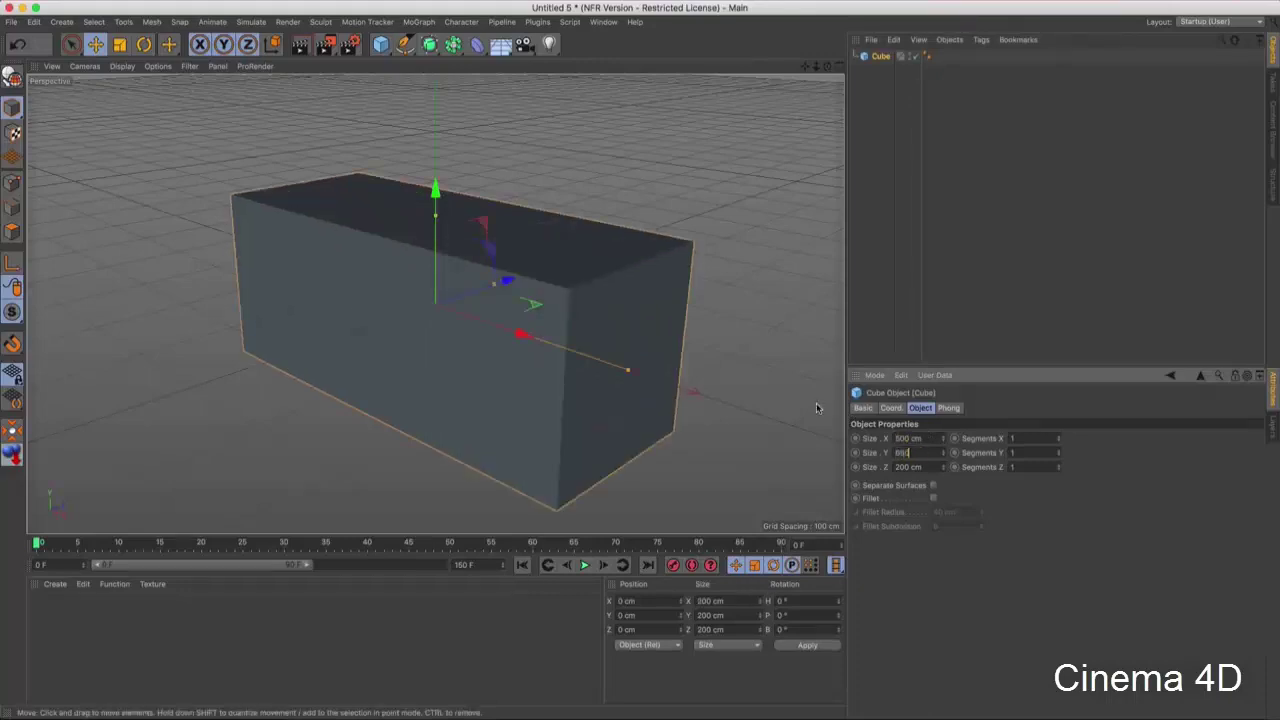
{"action": "key", "text": "Tab"}
{"action": "key", "text": "Return"}
{"action": "scroll", "coordinate": [529, 317], "scroll_direction": "down", "scroll_amount": 5}
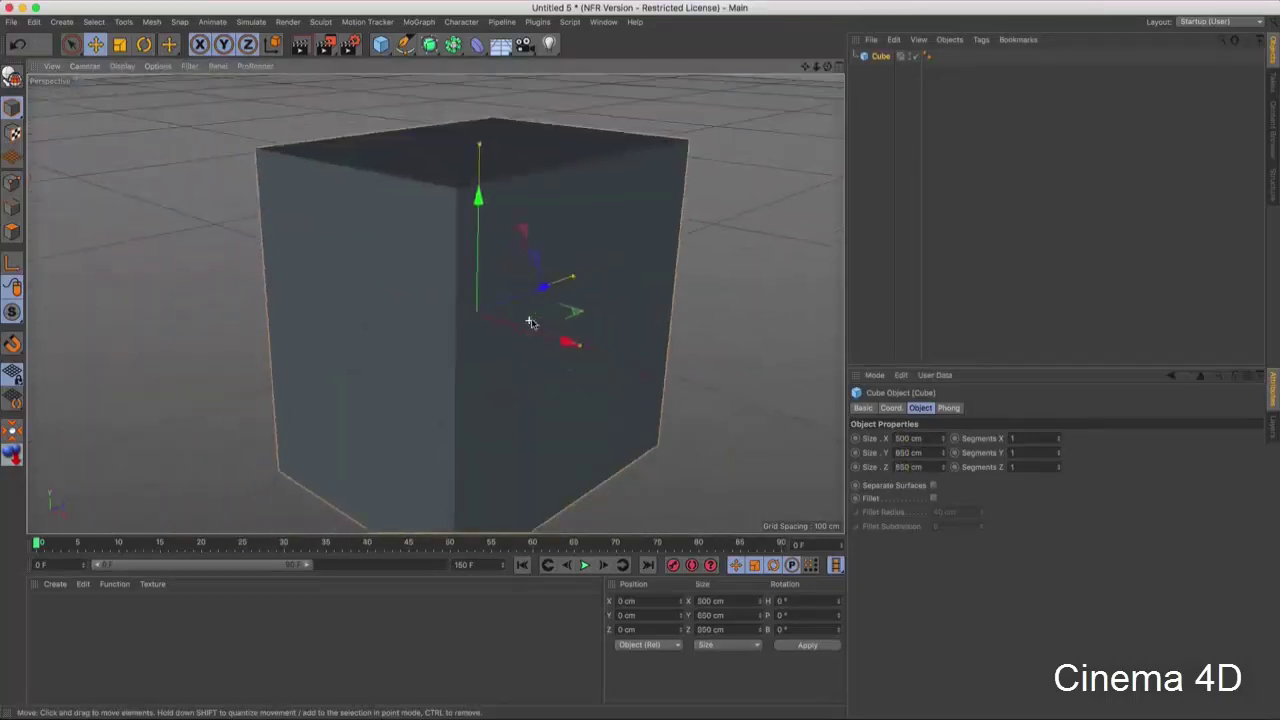
{"action": "scroll", "coordinate": [520, 310], "scroll_direction": "down", "scroll_amount": 4}
{"action": "scroll", "coordinate": [511, 303], "scroll_direction": "up", "scroll_amount": 3}
{"action": "middle_click_drag", "start_coordinate": [509, 300], "coordinate": [463, 263], "text": "alt"}
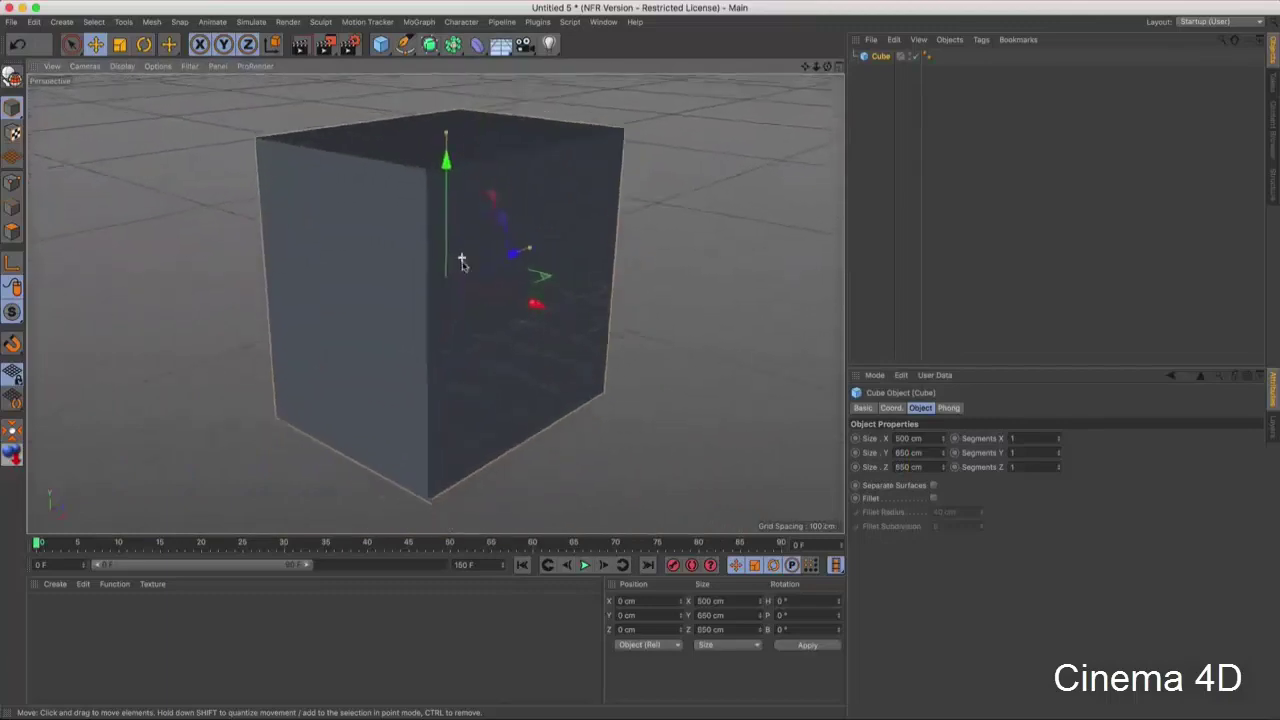
{"action": "left_click_drag", "start_coordinate": [463, 263], "coordinate": [480, 286], "text": "alt"}
{"action": "left_click", "coordinate": [891, 408]}
{"action": "type", "text": "-28"}
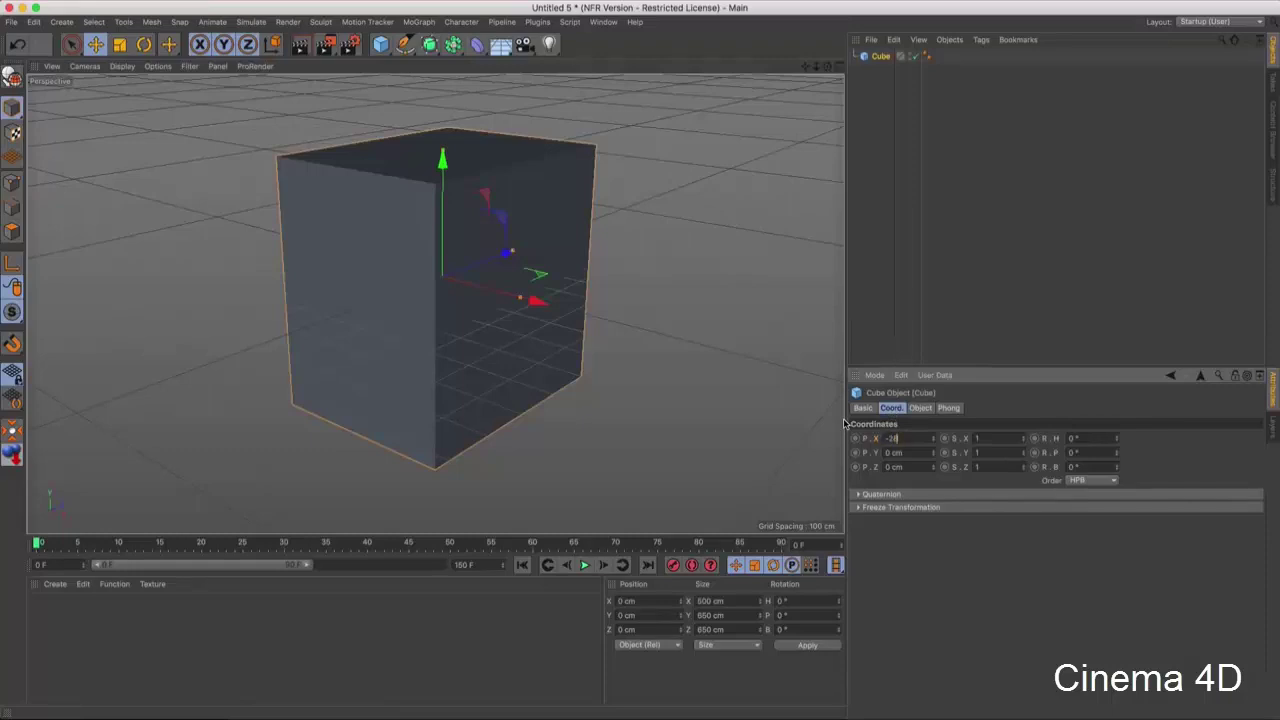
- Move the cube to X -28 cm and Y 330 cm, then orbit to check its placement
{"action": "key", "text": "Tab"}
{"action": "type", "text": "0"}
{"action": "key", "text": "Return"}
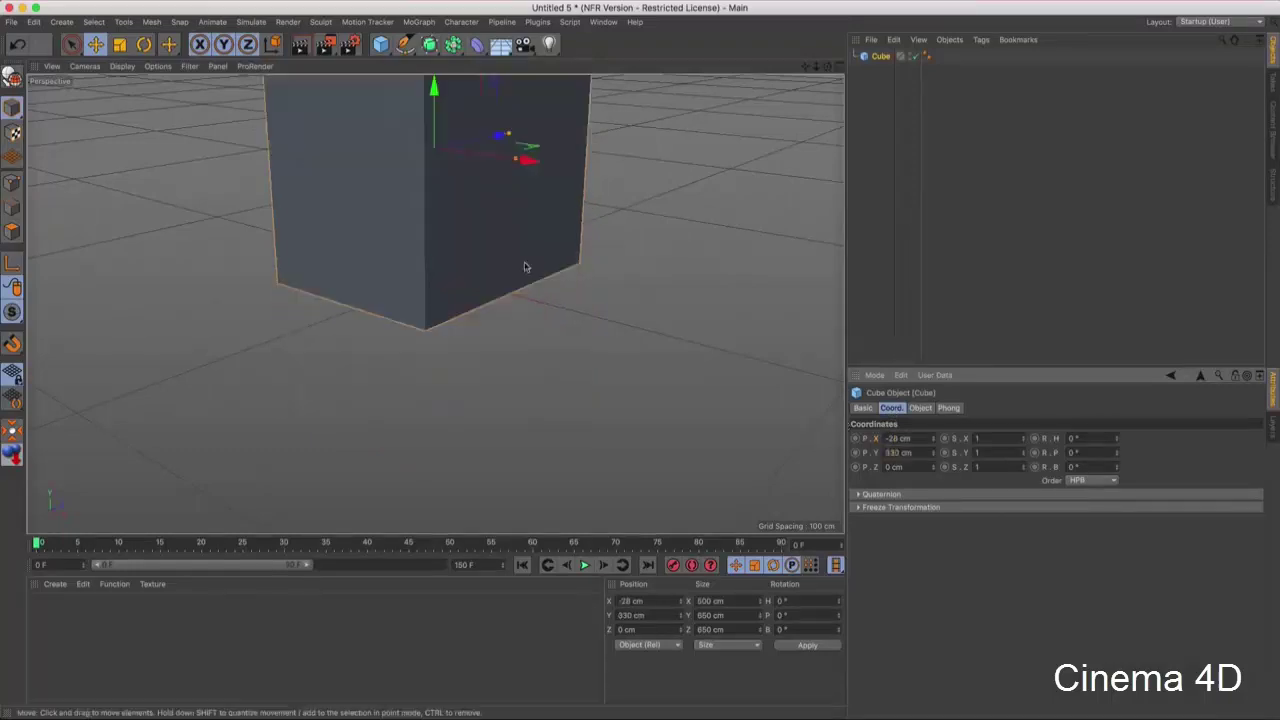
{"action": "scroll", "coordinate": [487, 289], "scroll_direction": "down", "scroll_amount": 3}
{"action": "scroll", "coordinate": [437, 306], "scroll_direction": "down", "scroll_amount": 3}
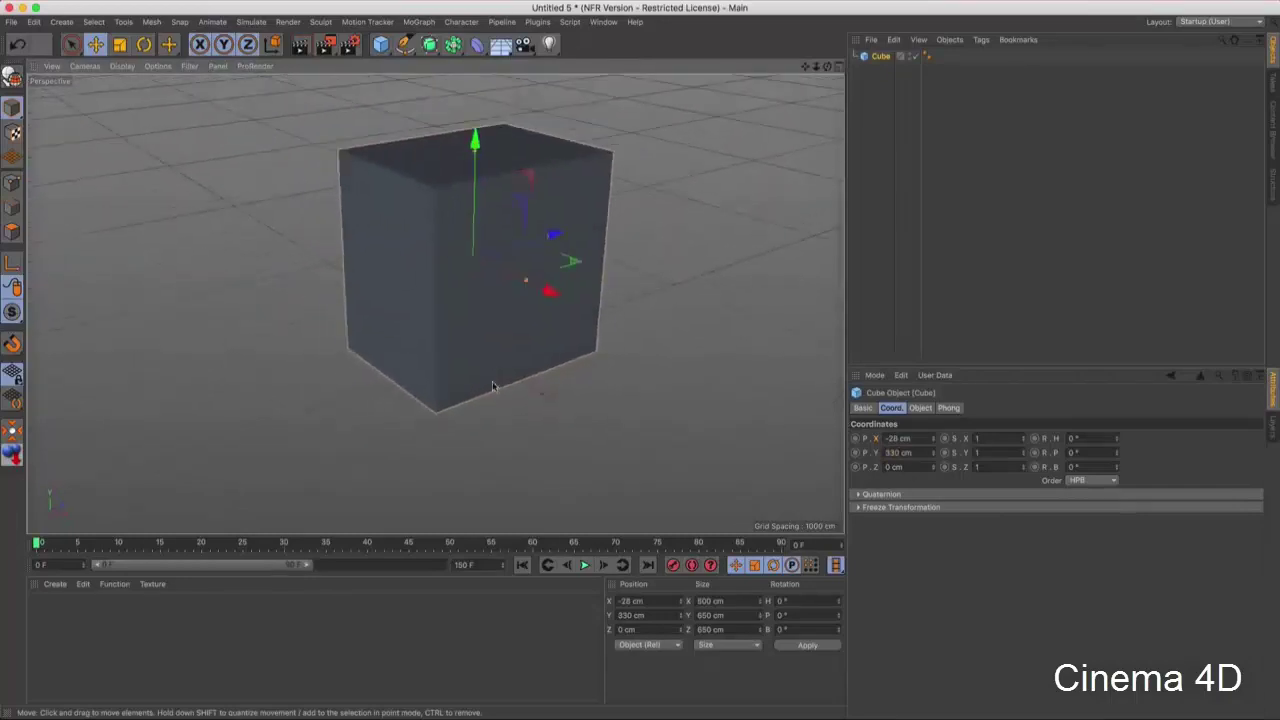
{"action": "mouse_move", "coordinate": [491, 383]}
{"action": "left_mouse_down", "text": "alt"}
{"action": "mouse_move", "coordinate": [469, 429]}
{"action": "mouse_move", "coordinate": [517, 327]}
{"action": "mouse_move", "coordinate": [545, 340]}
{"action": "mouse_move", "coordinate": [574, 320]}
{"action": "mouse_move", "coordinate": [570, 291]}
{"action": "mouse_move", "coordinate": [524, 380]}
{"action": "left_mouse_up", "text": "alt"}
{"action": "mouse_move", "coordinate": [631, 342]}
{"action": "left_mouse_down", "text": "alt"}
{"action": "mouse_move", "coordinate": [332, 394]}
{"action": "mouse_move", "coordinate": [417, 427]}
{"action": "left_mouse_up", "text": "alt"}
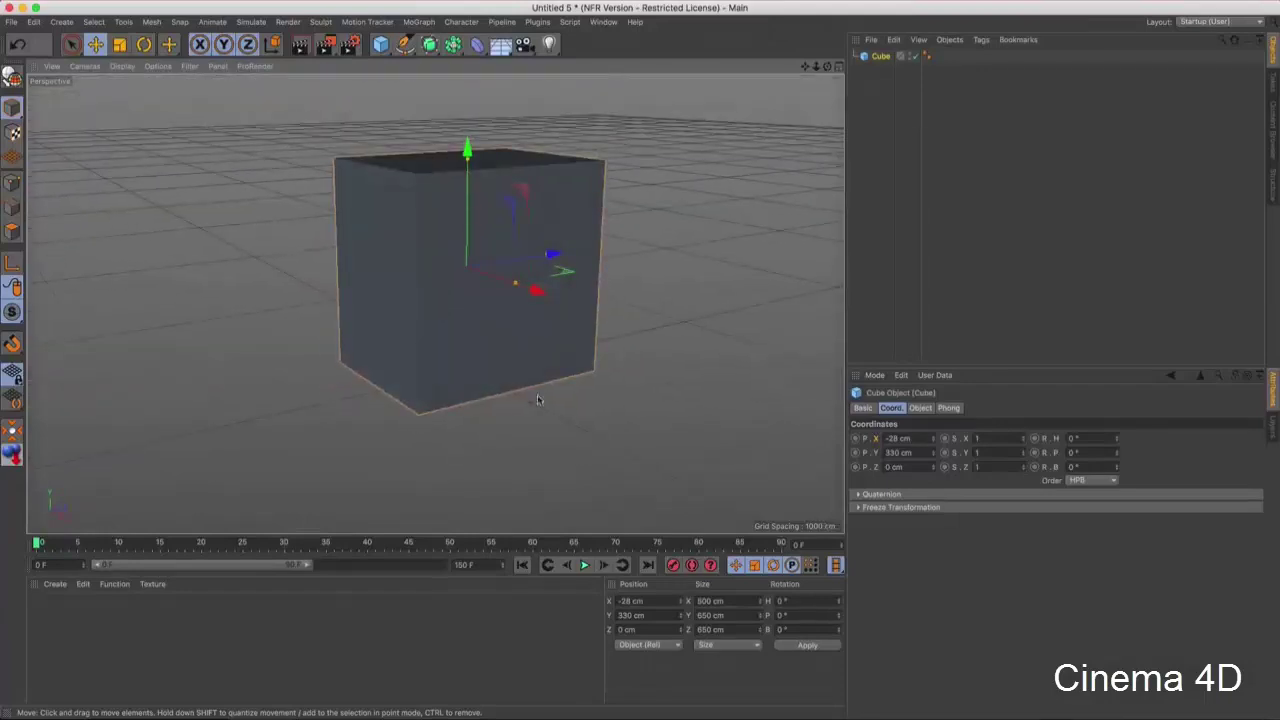
{"action": "mouse_move", "coordinate": [495, 456]}
{"action": "left_mouse_down", "text": "alt"}
{"action": "mouse_move", "coordinate": [491, 380]}
{"action": "mouse_move", "coordinate": [523, 371]}
{"action": "mouse_move", "coordinate": [505, 385]}
{"action": "left_mouse_up", "text": "alt"}
{"action": "left_click_drag", "start_coordinate": [454, 277], "coordinate": [491, 334], "text": "alt"}
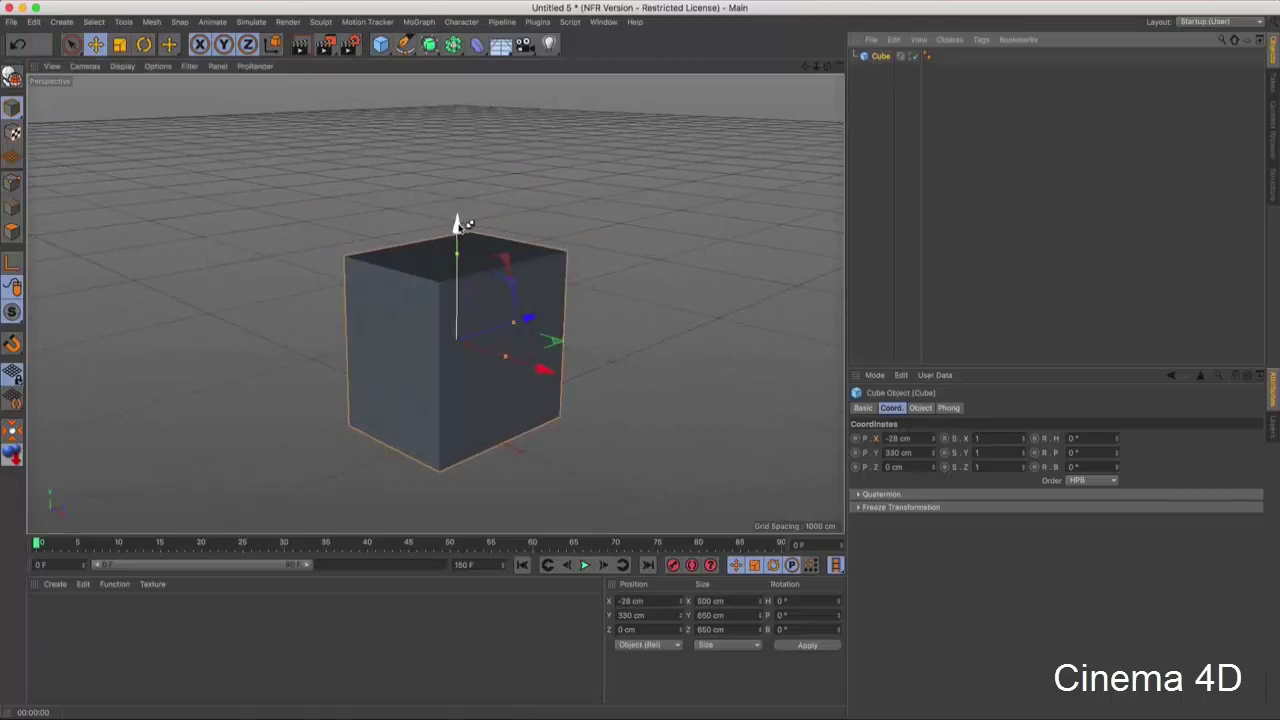
- Ctrl-drag a copy of the cube upward, then lower it toward the block's top
{"action": "mouse_move", "coordinate": [457, 224]}
{"action": "left_mouse_down", "text": "ctrl"}
{"action": "mouse_move", "coordinate": [460, 133]}
{"action": "mouse_move", "coordinate": [448, 221]}
{"action": "left_mouse_up", "text": "ctrl"}
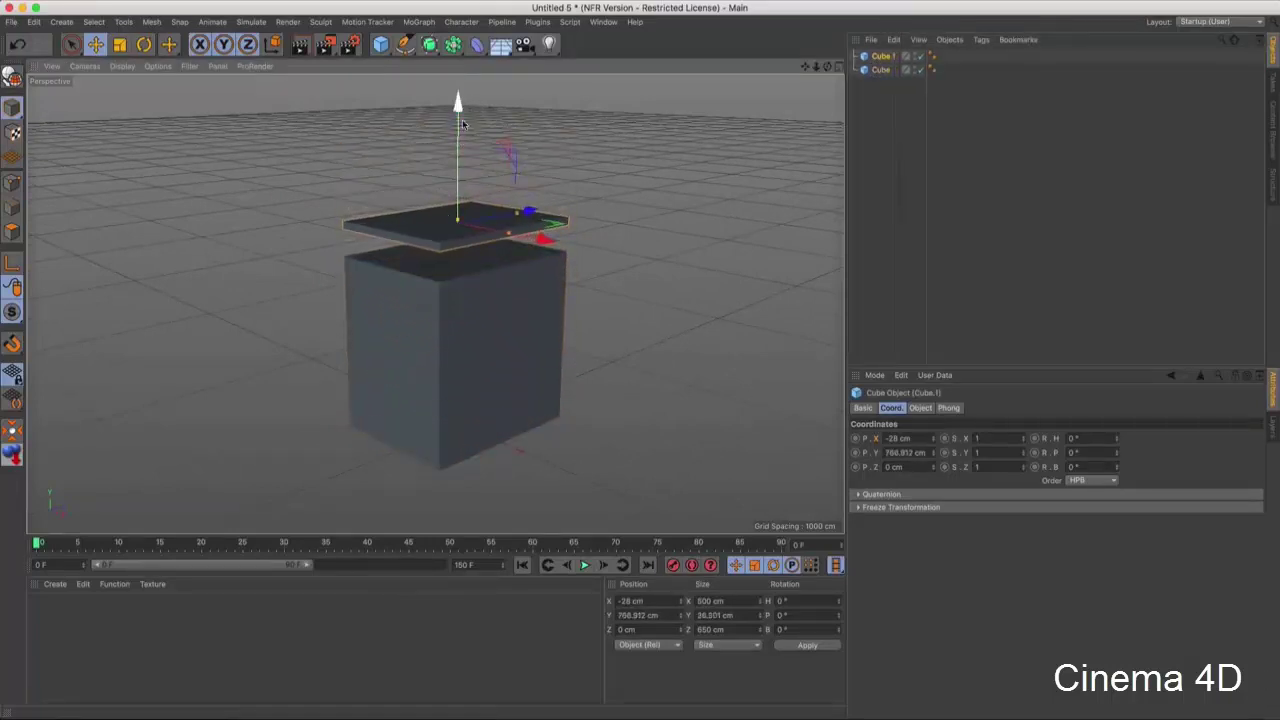
{"action": "left_click_drag", "start_coordinate": [462, 124], "coordinate": [476, 127]}
{"action": "scroll", "coordinate": [465, 115], "scroll_direction": "up", "scroll_amount": 5}
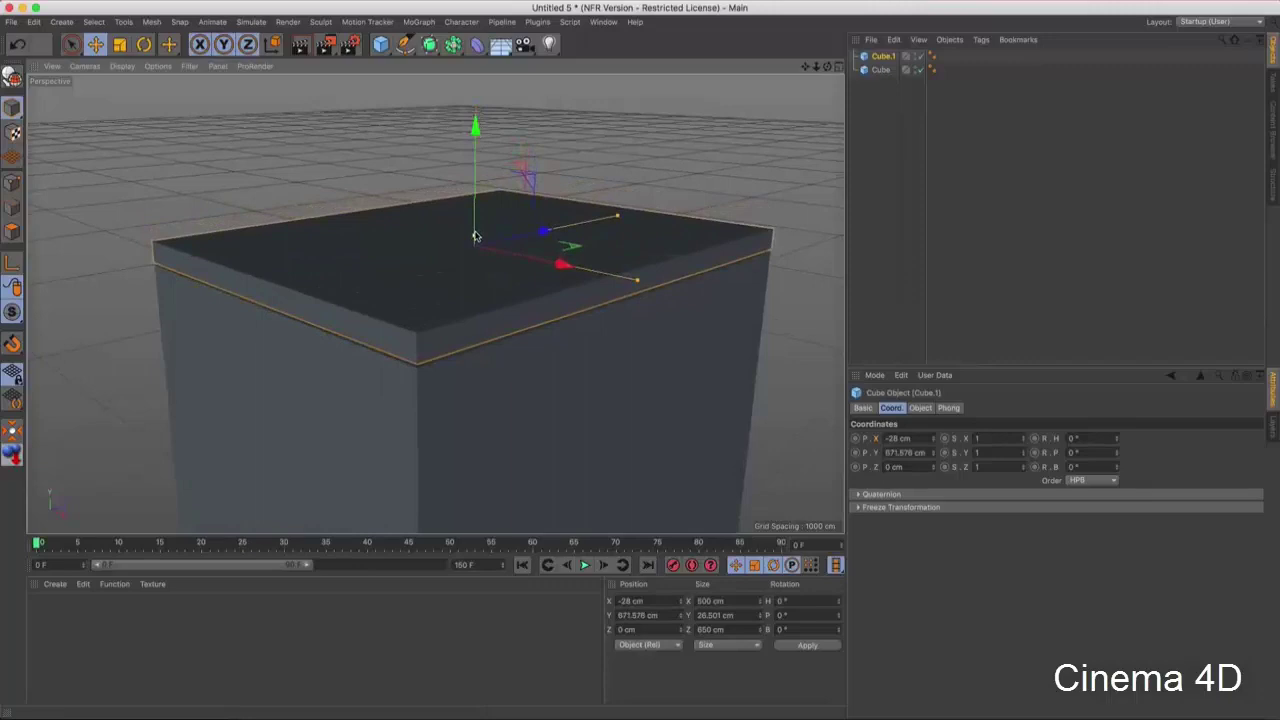
- Flatten the copy into a 25.322 cm slab resting on the block at Y 667.737 cm
{"action": "left_click_drag", "start_coordinate": [475, 237], "coordinate": [480, 234]}
{"action": "left_click_drag", "start_coordinate": [477, 138], "coordinate": [477, 141]}
{"action": "scroll", "coordinate": [489, 151], "scroll_direction": "up", "scroll_amount": 5}
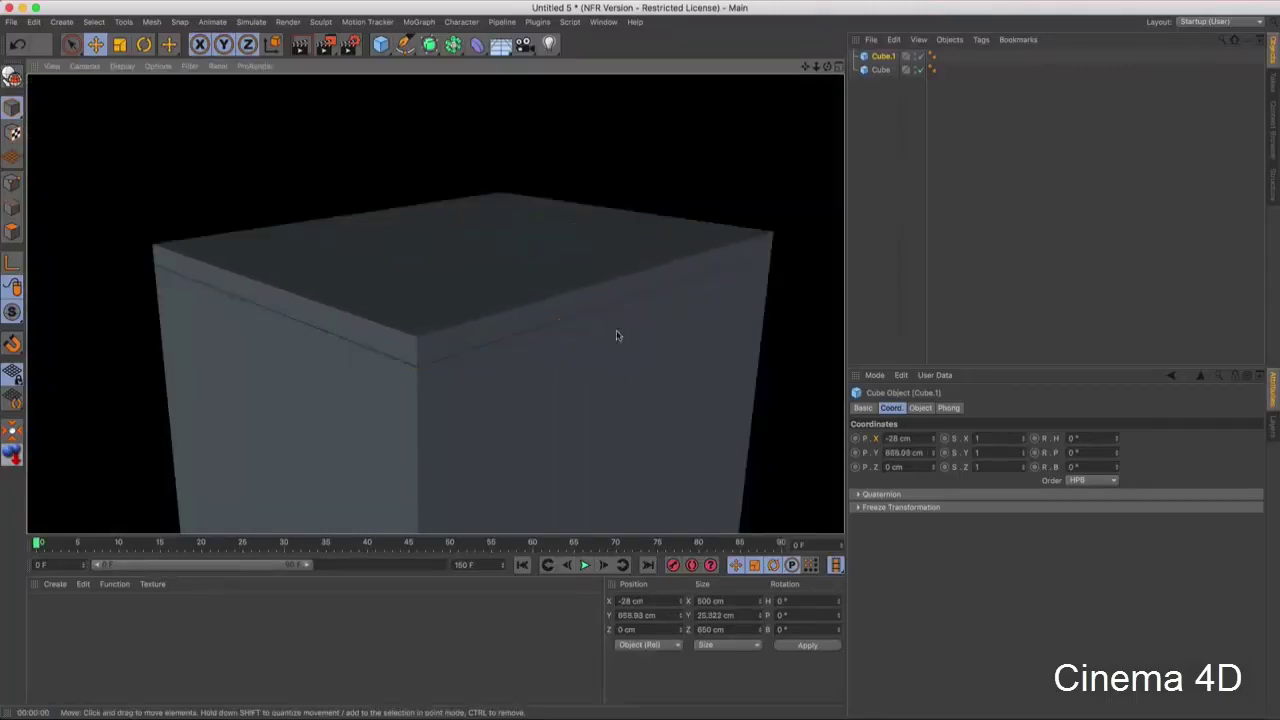
{"action": "left_click_drag", "start_coordinate": [450, 86], "coordinate": [449, 163]}
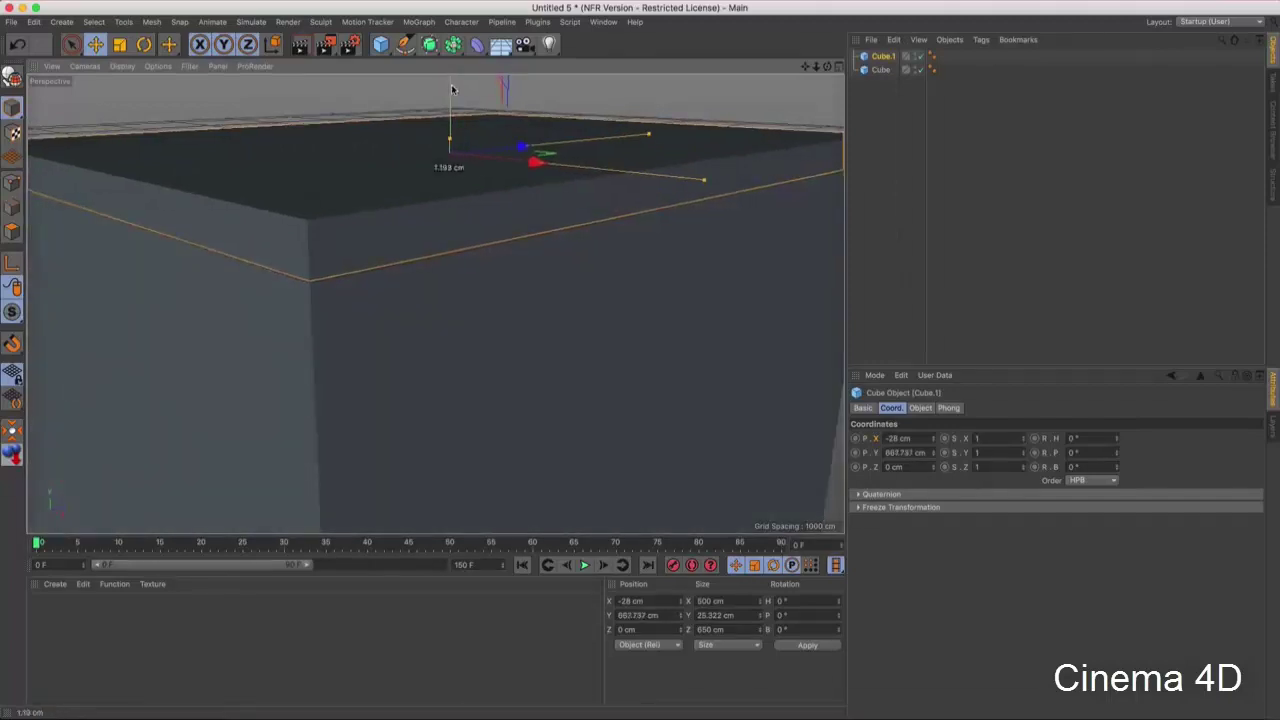
{"action": "scroll", "coordinate": [452, 200], "scroll_direction": "down", "scroll_amount": 2}
{"action": "scroll", "coordinate": [458, 260], "scroll_direction": "down", "scroll_amount": 2}
{"action": "scroll", "coordinate": [462, 318], "scroll_direction": "down", "scroll_amount": 2}
{"action": "scroll", "coordinate": [462, 318], "scroll_direction": "up", "scroll_amount": 2}
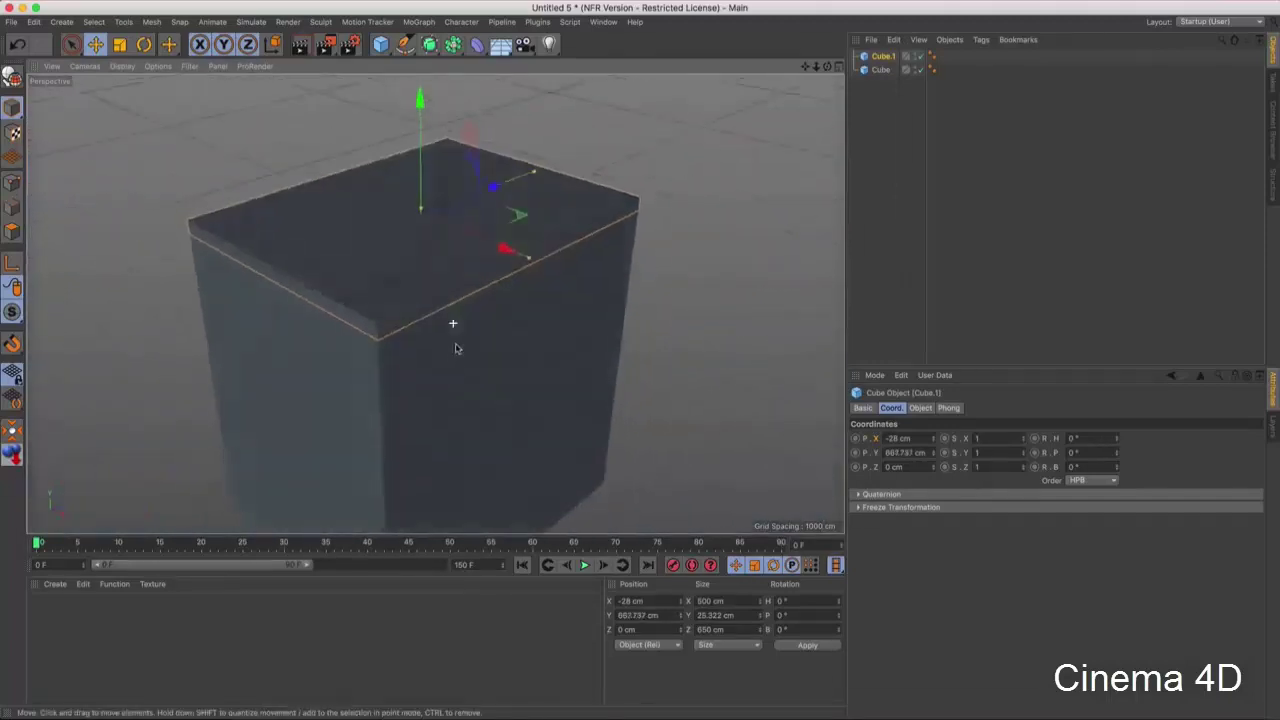
{"action": "scroll", "coordinate": [451, 323], "scroll_direction": "down", "scroll_amount": 2}
{"action": "left_click", "coordinate": [390, 48]}
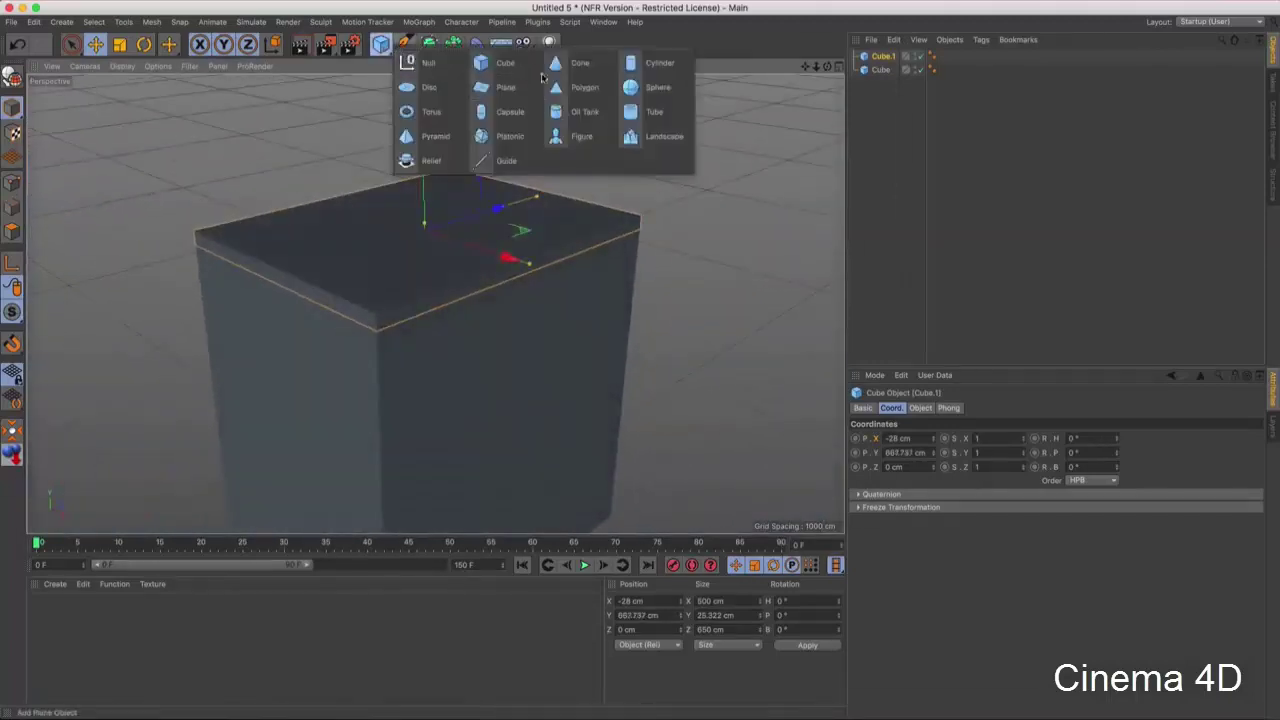
- Add a plane at Y 713.224 cm, scaled in Top view to about 499.234 × 644.187 cm
{"action": "left_click", "coordinate": [505, 166]}
{"action": "left_click_drag", "start_coordinate": [455, 298], "coordinate": [462, 84]}
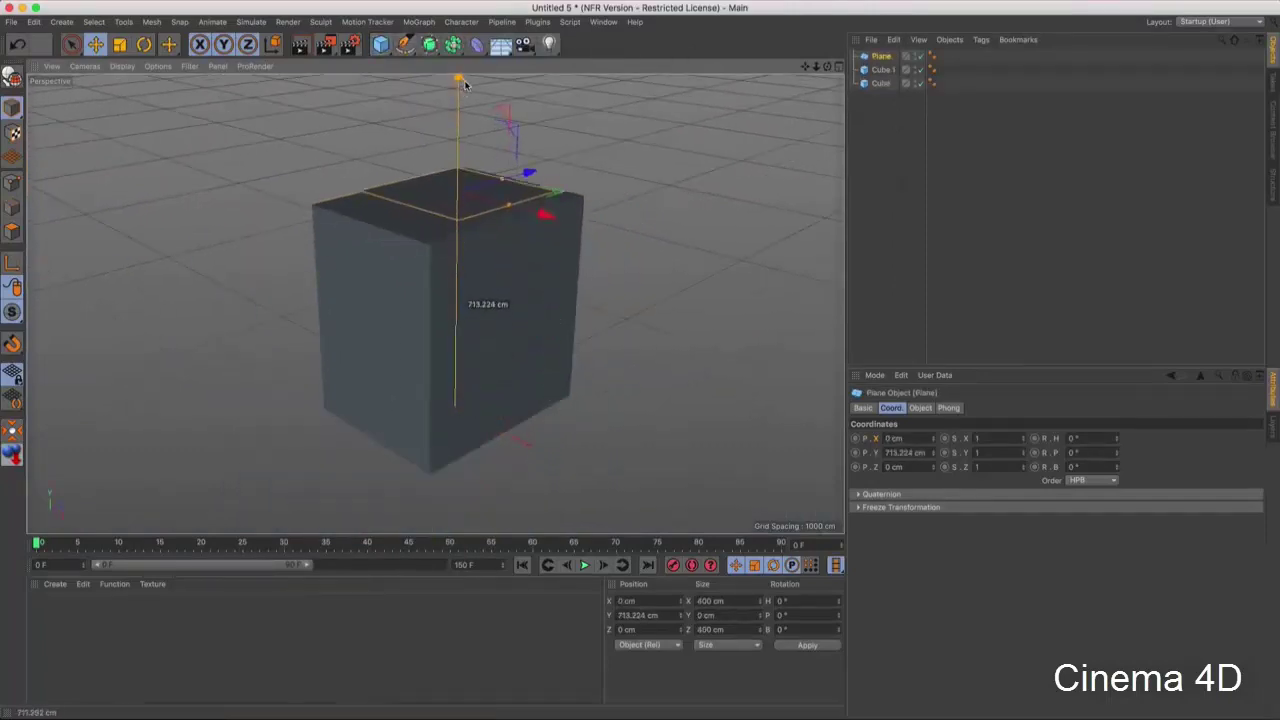
{"action": "middle_click", "coordinate": [590, 162]}
{"action": "middle_click", "coordinate": [582, 193]}
{"action": "scroll", "coordinate": [530, 250], "scroll_direction": "down", "scroll_amount": 2}
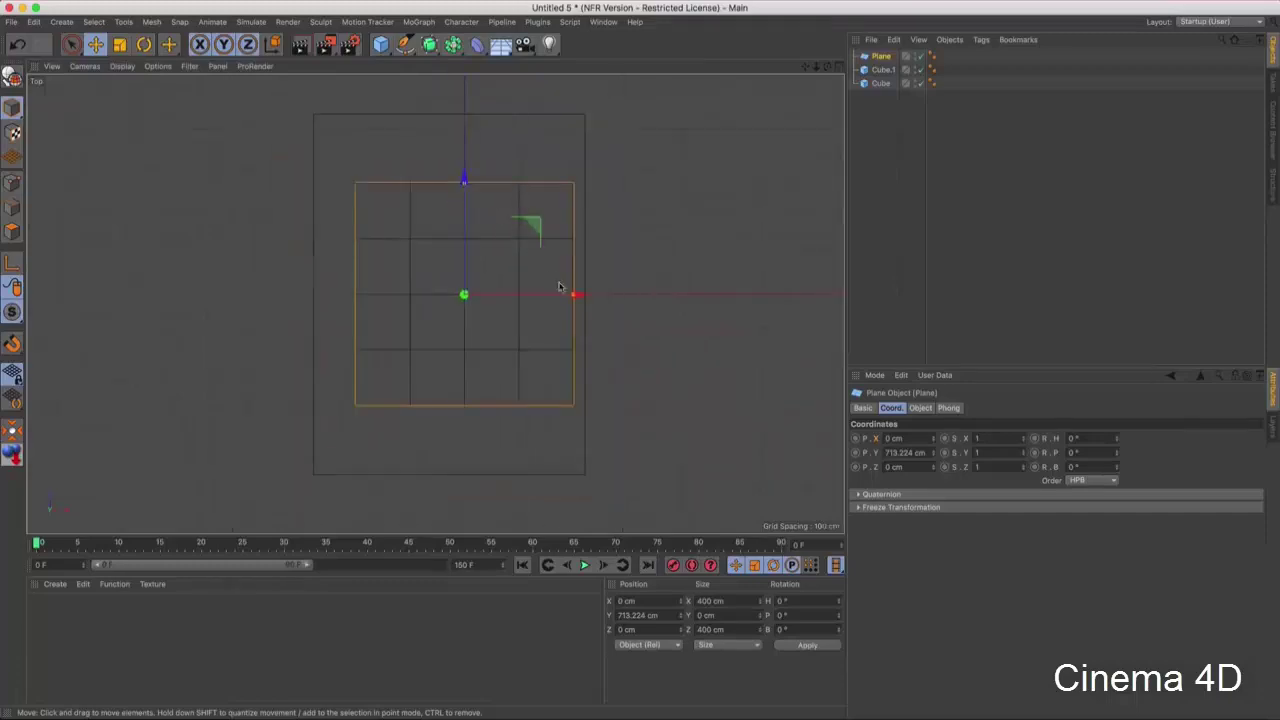
{"action": "left_click_drag", "start_coordinate": [591, 297], "coordinate": [569, 292]}
{"action": "left_click_drag", "start_coordinate": [453, 188], "coordinate": [450, 118]}
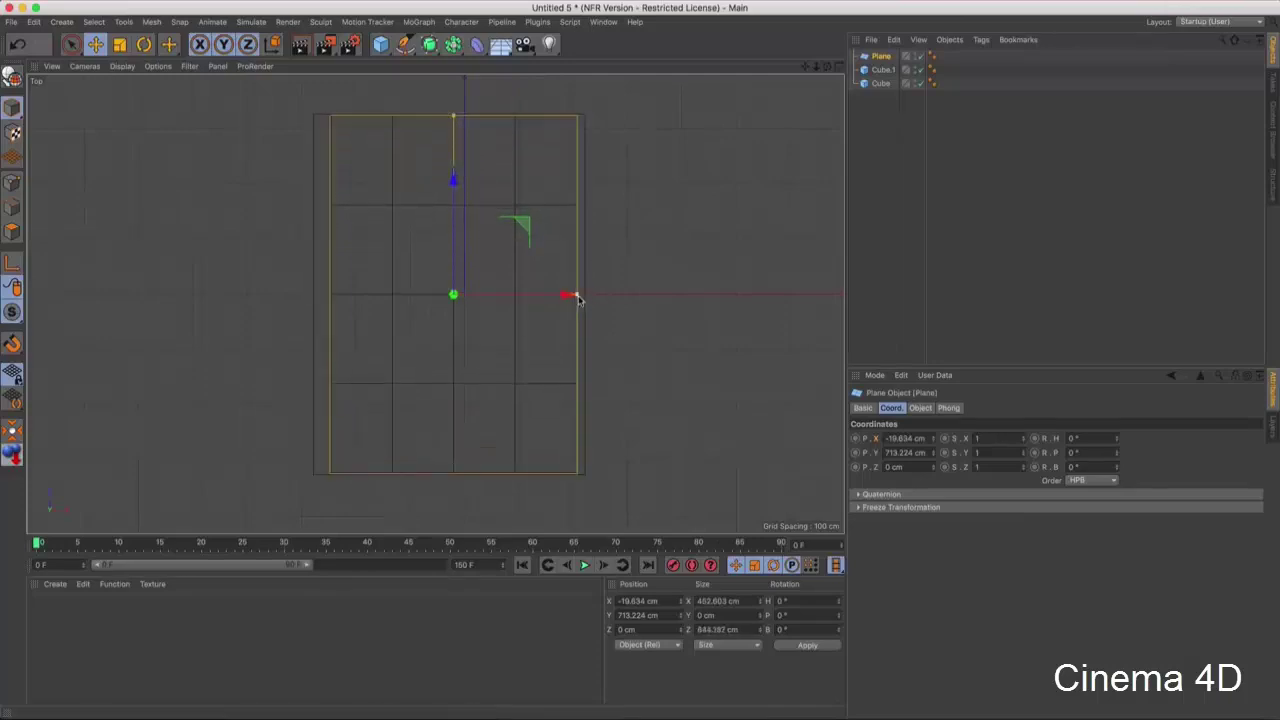
{"action": "mouse_move", "coordinate": [577, 295]}
{"action": "left_mouse_down"}
{"action": "mouse_move", "coordinate": [587, 300]}
{"action": "mouse_move", "coordinate": [568, 298]}
{"action": "left_mouse_up"}
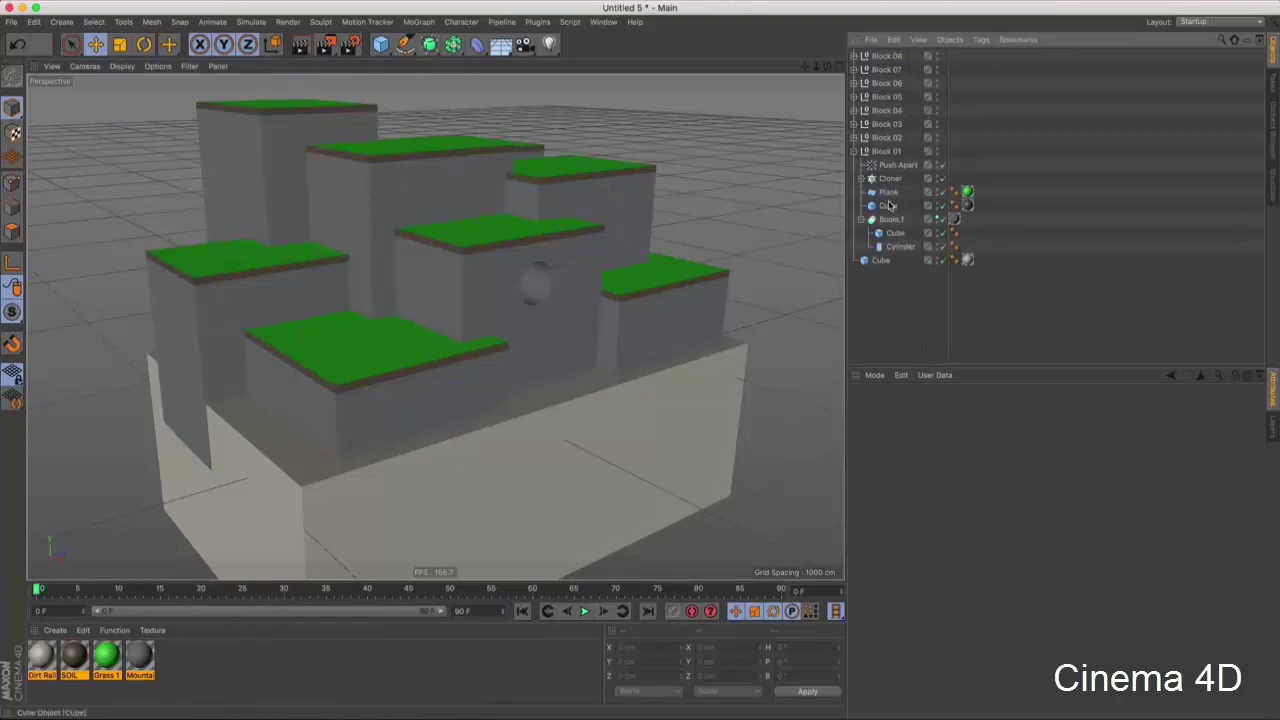
{"action": "left_click", "coordinate": [888, 192]}
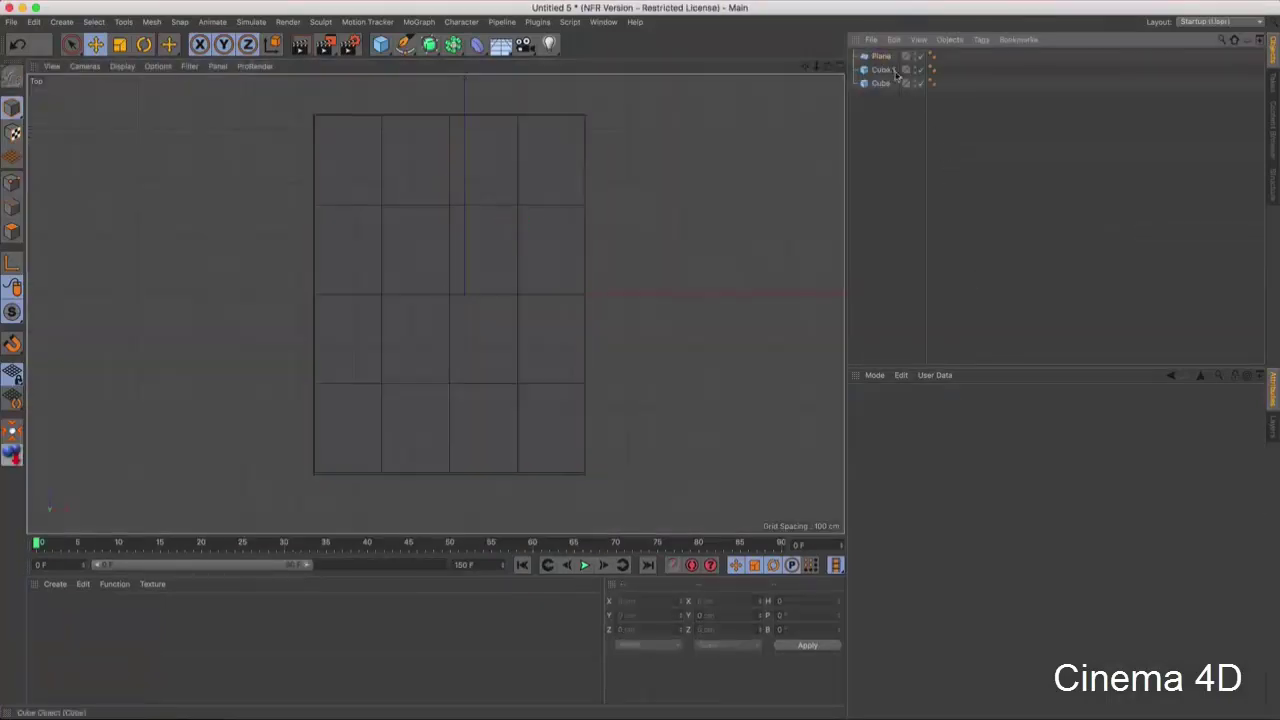
- Return to the full perspective view with shaded-wireframe display, framed on the plane
{"action": "middle_click", "coordinate": [413, 203]}
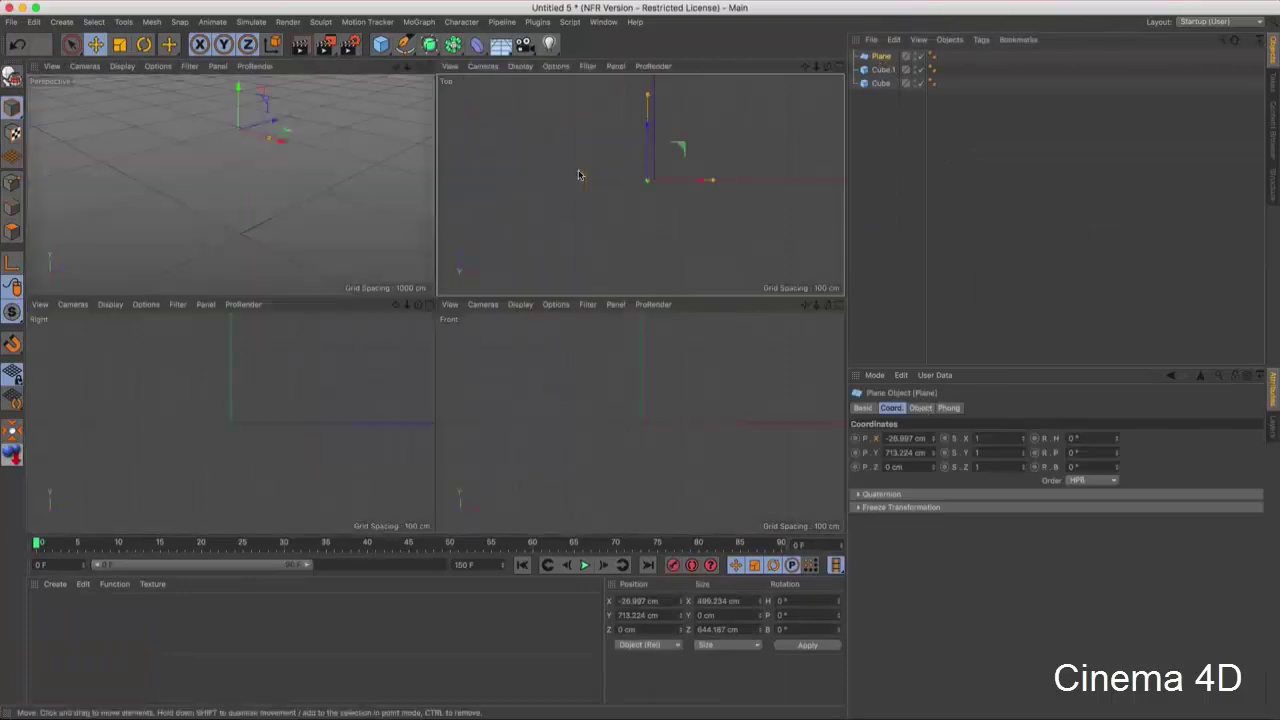
{"action": "middle_click", "coordinate": [413, 203]}
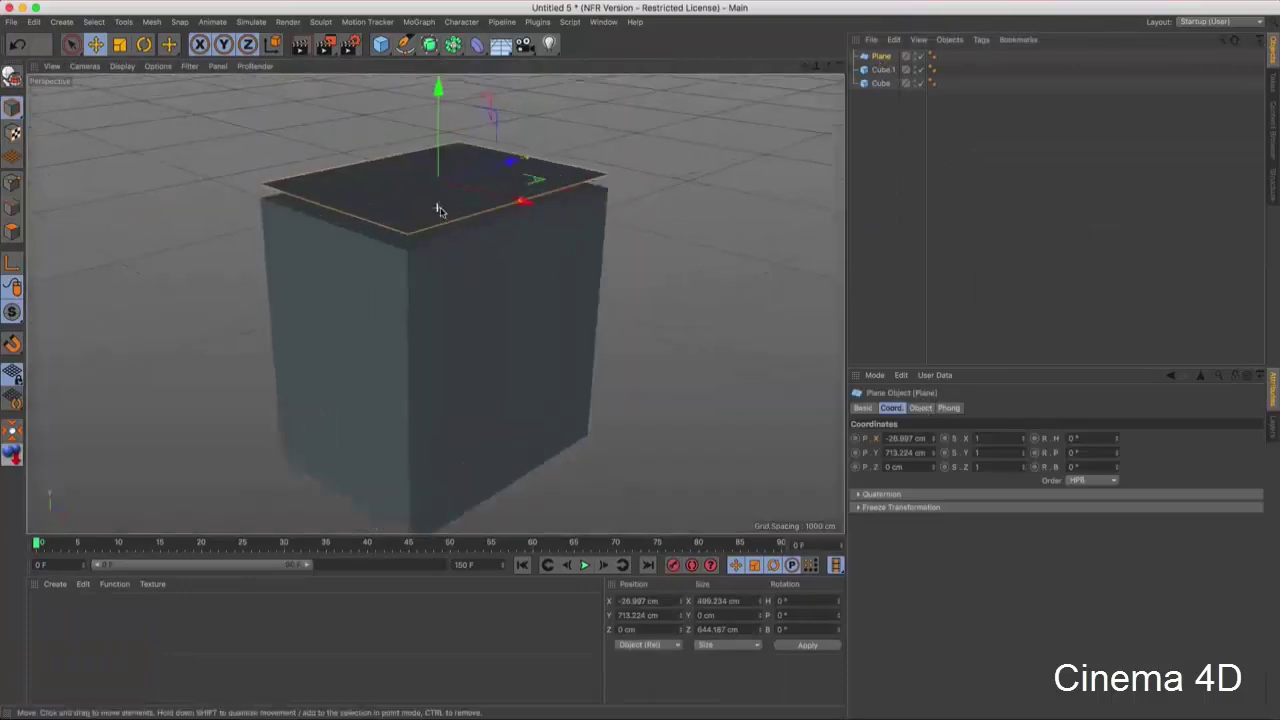
{"action": "left_click", "coordinate": [122, 66]}
{"action": "left_click", "coordinate": [212, 102]}
{"action": "key", "text": "o"}
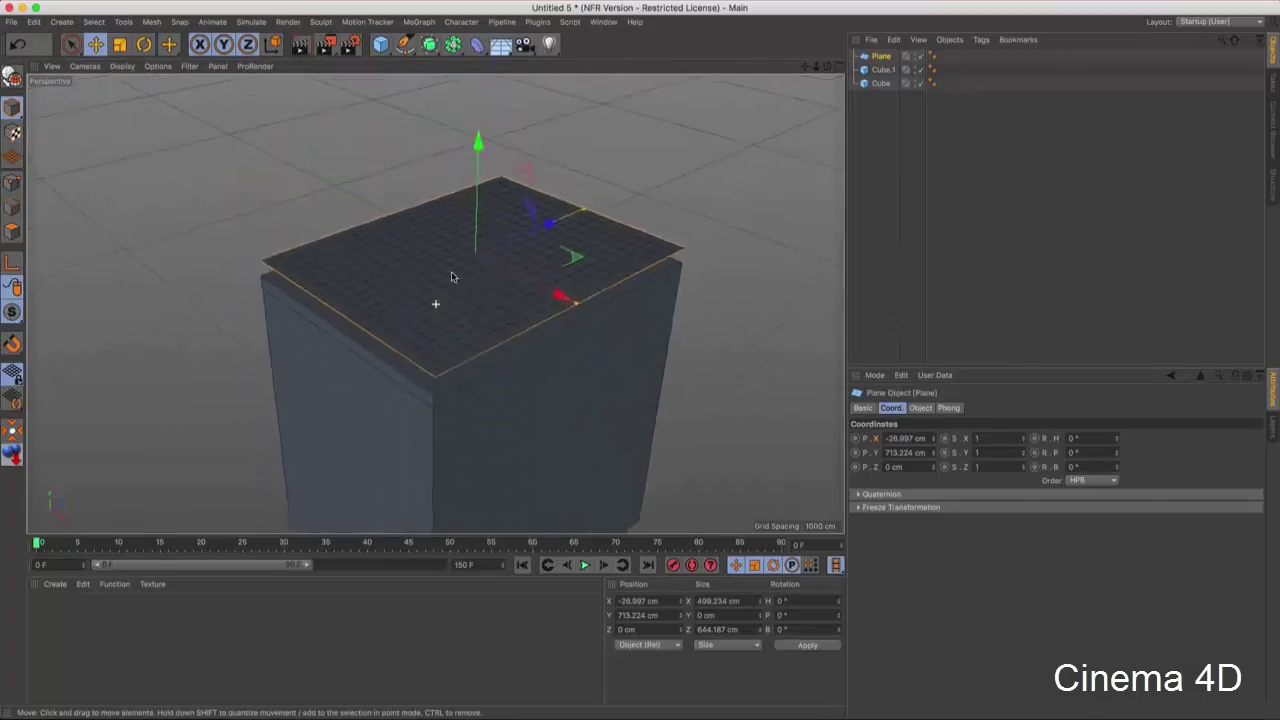
{"action": "left_click", "coordinate": [922, 409]}
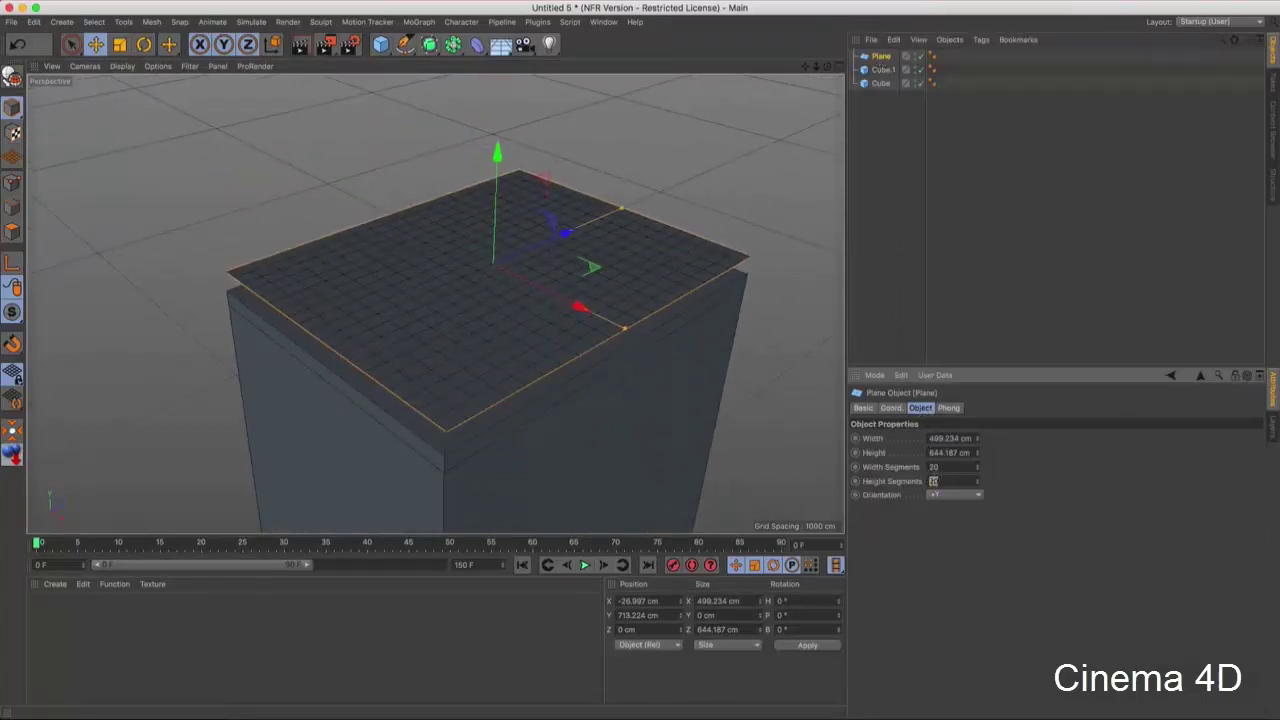
- Lower the plane to Y 680.298 cm onto the slab and trim its width to 496.127 cm
{"action": "mouse_move", "coordinate": [640, 374]}
{"action": "left_mouse_down", "text": "alt"}
{"action": "mouse_move", "coordinate": [443, 257]}
{"action": "mouse_move", "coordinate": [520, 194]}
{"action": "mouse_move", "coordinate": [470, 239]}
{"action": "left_mouse_up", "text": "alt"}
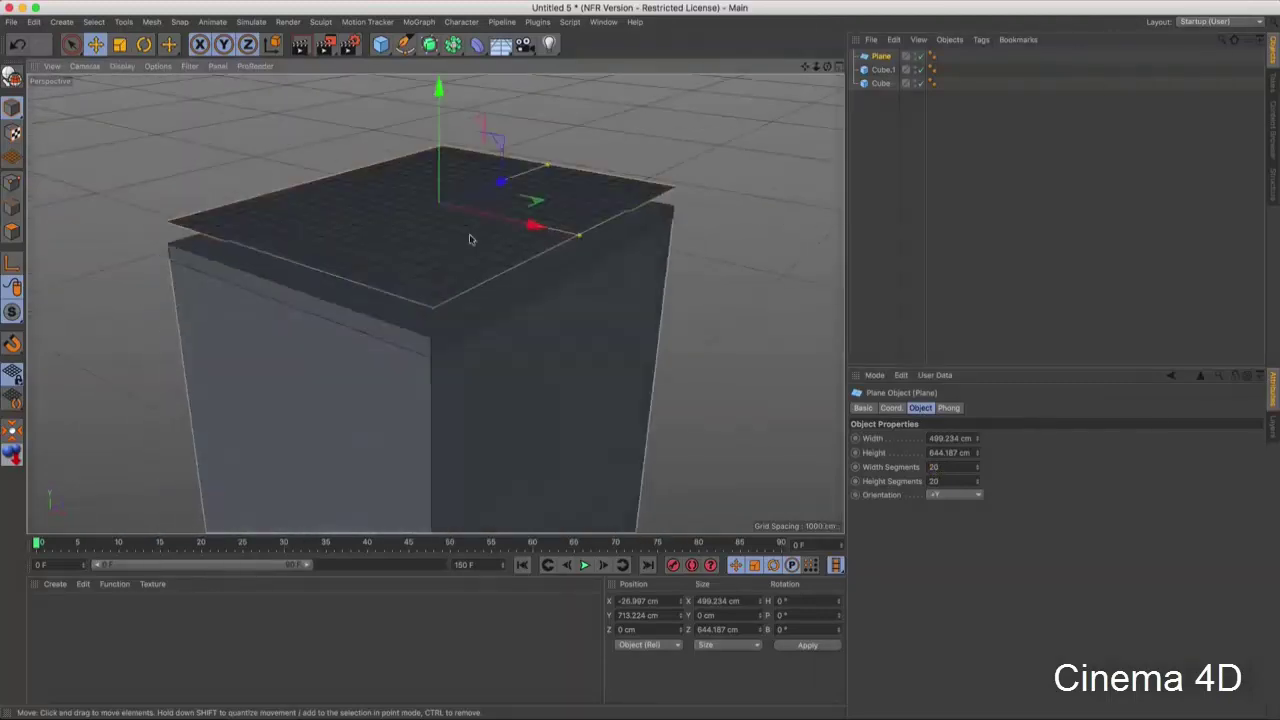
{"action": "left_click_drag", "start_coordinate": [438, 90], "coordinate": [438, 112]}
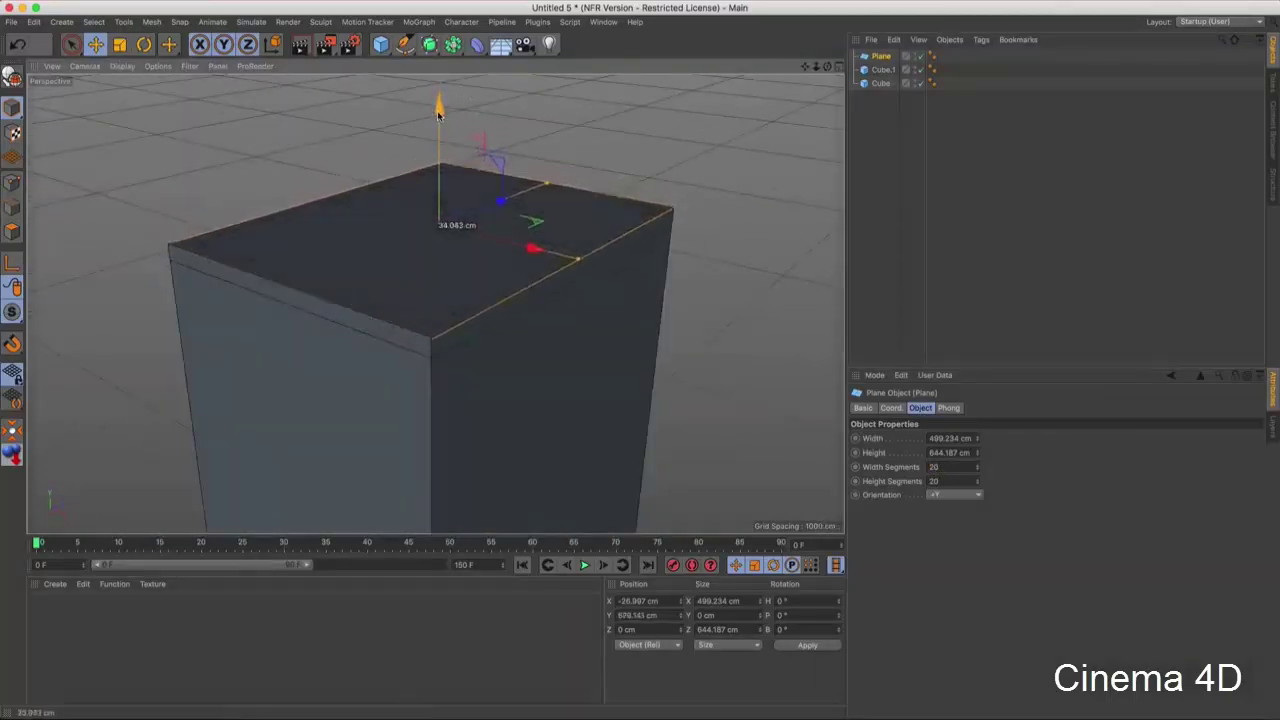
{"action": "scroll", "coordinate": [438, 112], "scroll_direction": "up", "scroll_amount": 3}
{"action": "scroll", "coordinate": [438, 112], "scroll_direction": "up", "scroll_amount": 3}
{"action": "left_click_drag", "start_coordinate": [450, 92], "coordinate": [451, 97]}
{"action": "left_click_drag", "start_coordinate": [500, 230], "coordinate": [547, 238], "text": "alt"}
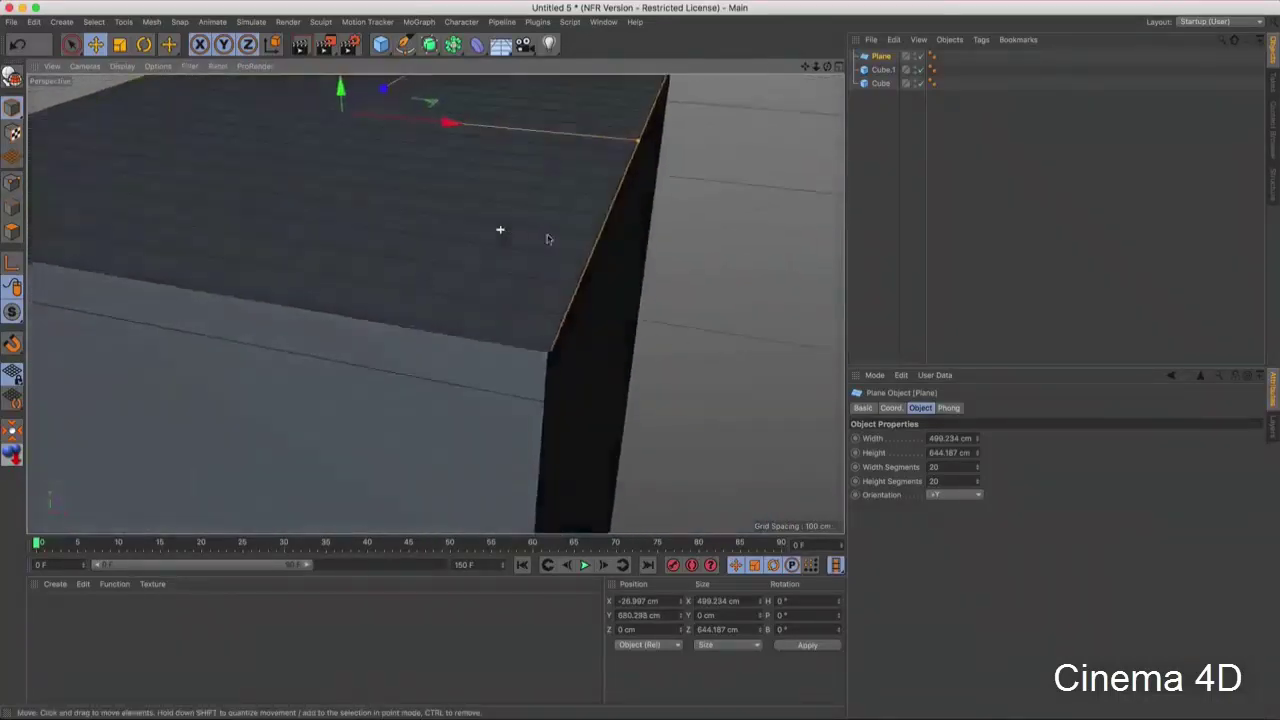
{"action": "left_click_drag", "start_coordinate": [637, 141], "coordinate": [500, 208]}
{"action": "scroll", "coordinate": [514, 200], "scroll_direction": "down", "scroll_amount": 3}
{"action": "scroll", "coordinate": [434, 300], "scroll_direction": "down", "scroll_amount": 3}
- Deselect the plane and orbit to view the block from above
{"action": "left_click", "coordinate": [962, 206]}
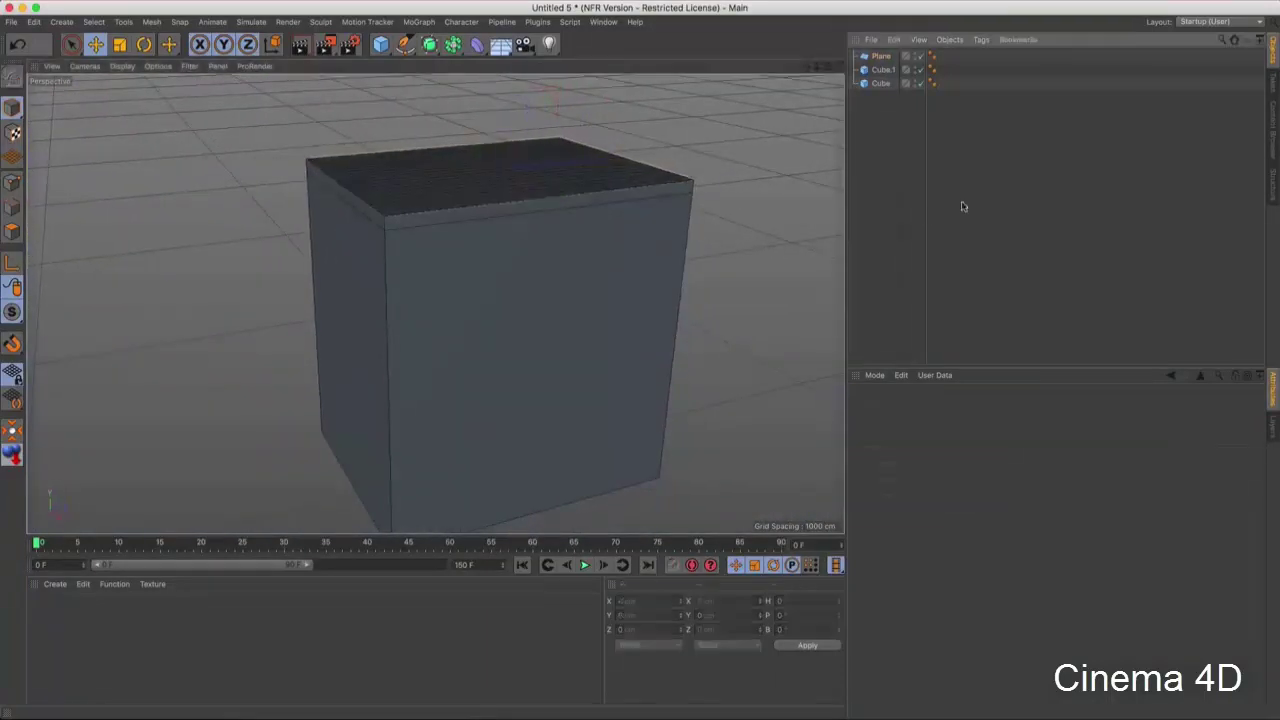
{"action": "scroll", "coordinate": [500, 277], "scroll_direction": "down", "scroll_amount": 3}
{"action": "mouse_move", "coordinate": [480, 278]}
{"action": "left_mouse_down", "text": "alt"}
{"action": "mouse_move", "coordinate": [535, 305]}
{"action": "mouse_move", "coordinate": [482, 283]}
{"action": "left_mouse_up", "text": "alt"}
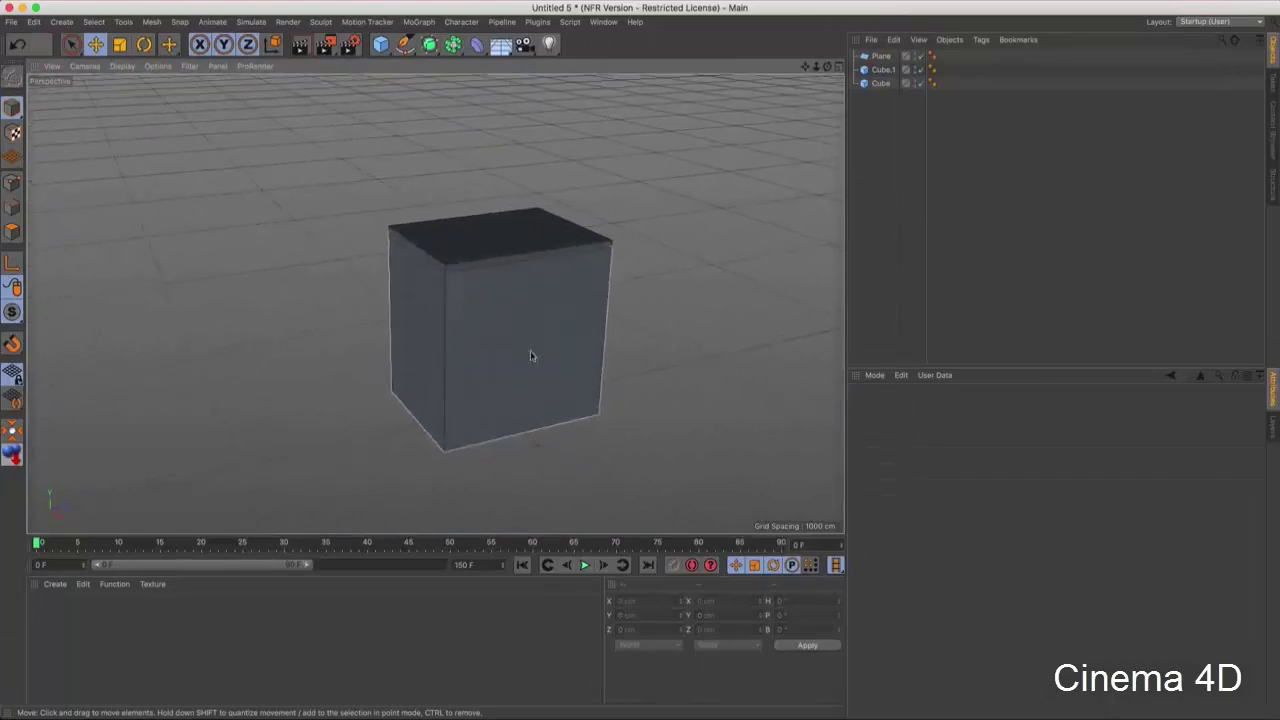
{"action": "left_click_drag", "start_coordinate": [531, 356], "coordinate": [474, 282], "text": "alt"}
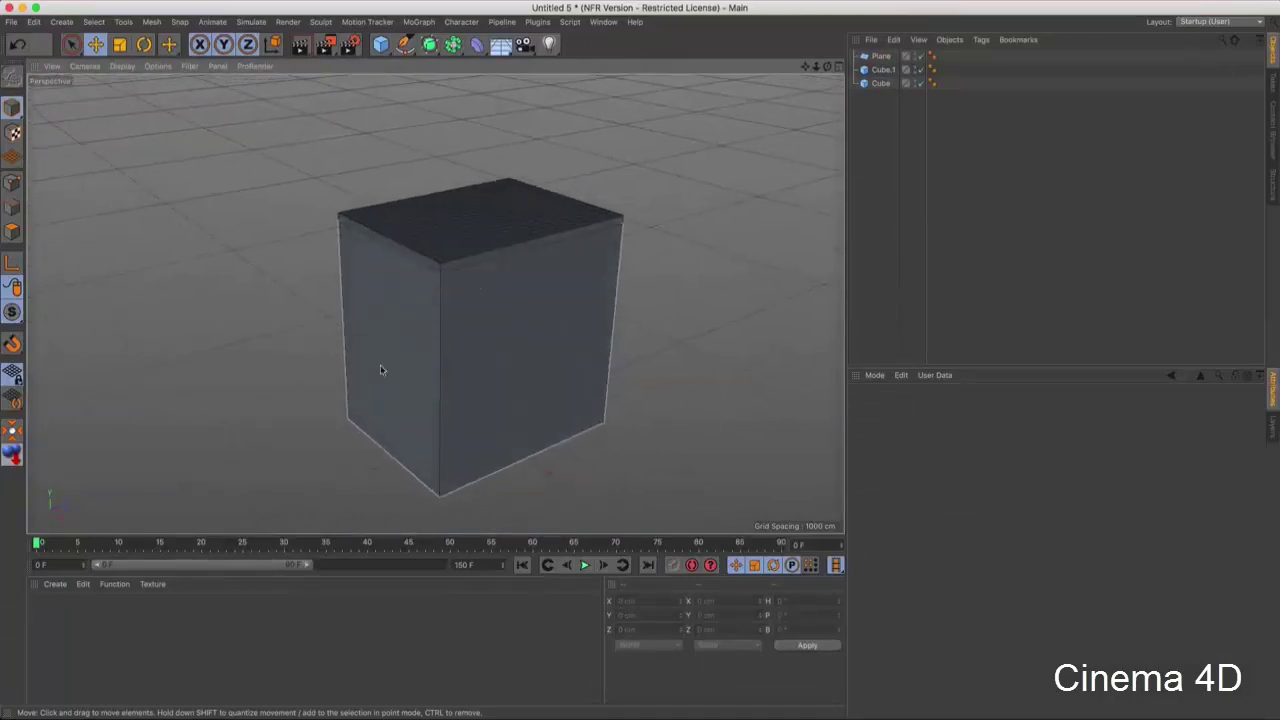
- Create a new material, Mat, and set its colour to green
{"action": "double_click", "coordinate": [74, 613]}
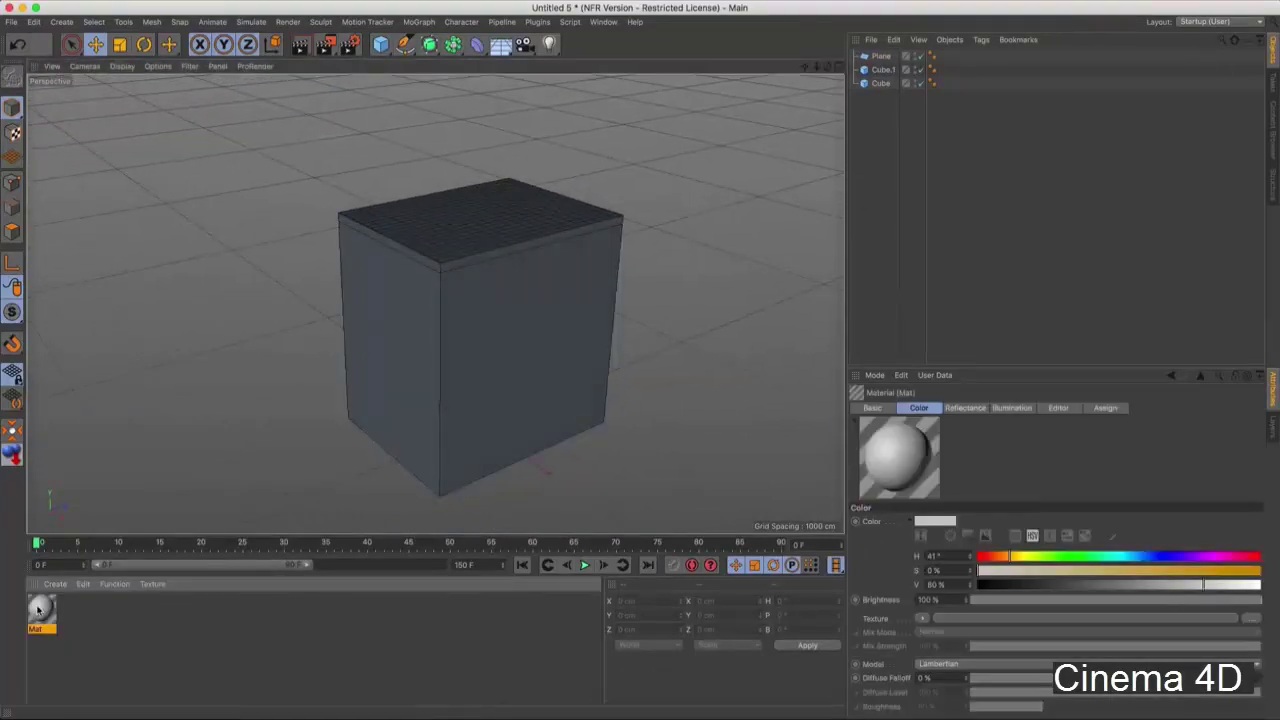
{"action": "double_click", "coordinate": [38, 610]}
{"action": "left_click_drag", "start_coordinate": [456, 84], "coordinate": [607, 124]}
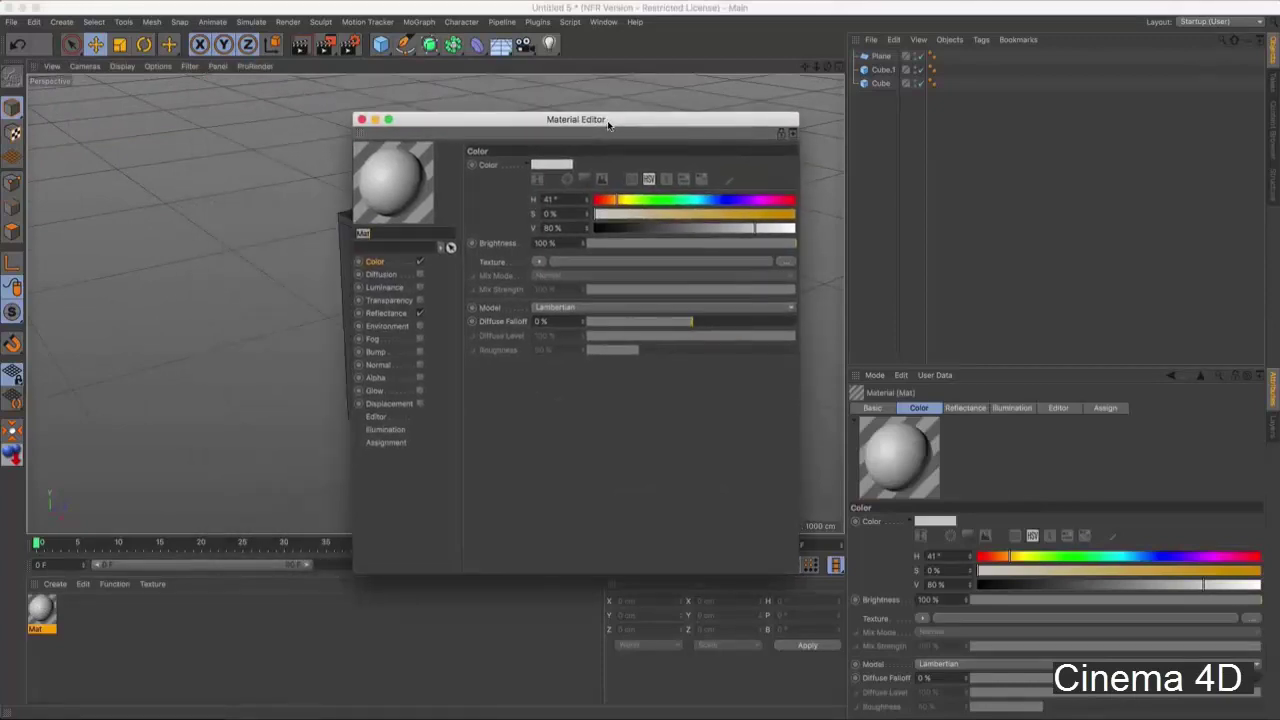
{"action": "left_click", "coordinate": [657, 199]}
{"action": "mouse_move", "coordinate": [660, 214]}
{"action": "left_mouse_down"}
{"action": "mouse_move", "coordinate": [755, 214]}
{"action": "mouse_move", "coordinate": [741, 229]}
{"action": "left_mouse_up"}
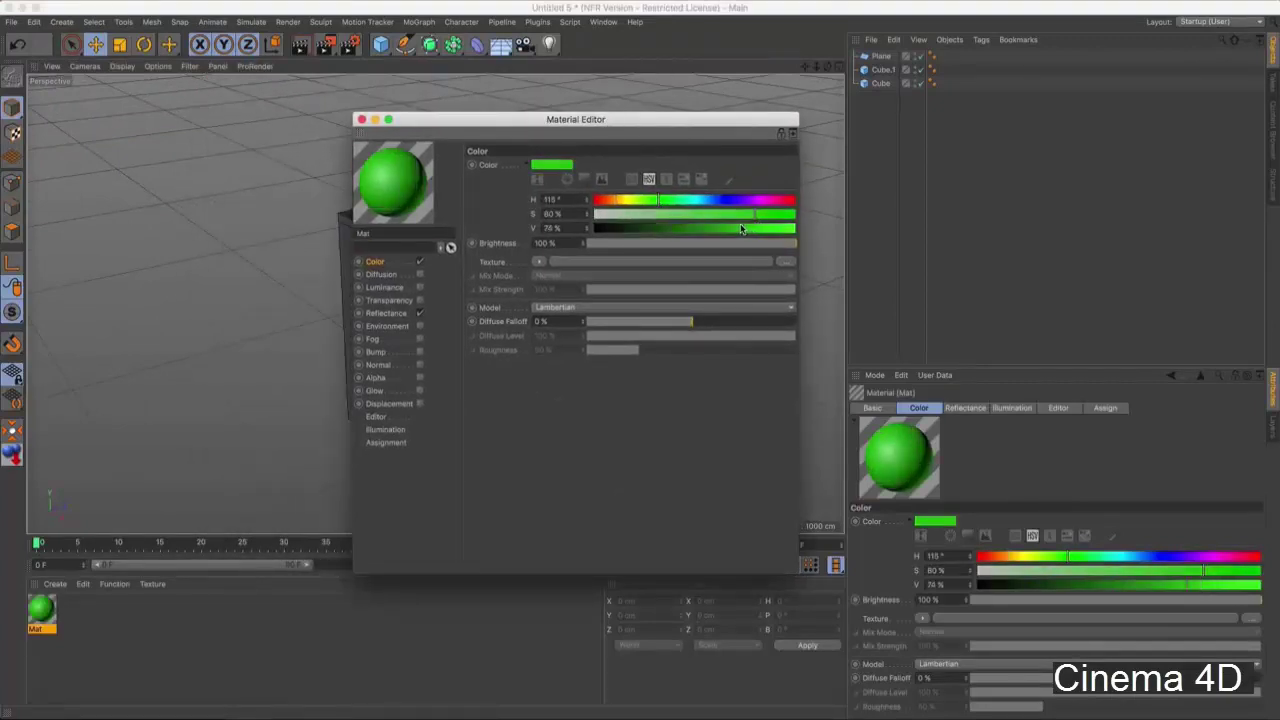
{"action": "left_click", "coordinate": [362, 120]}
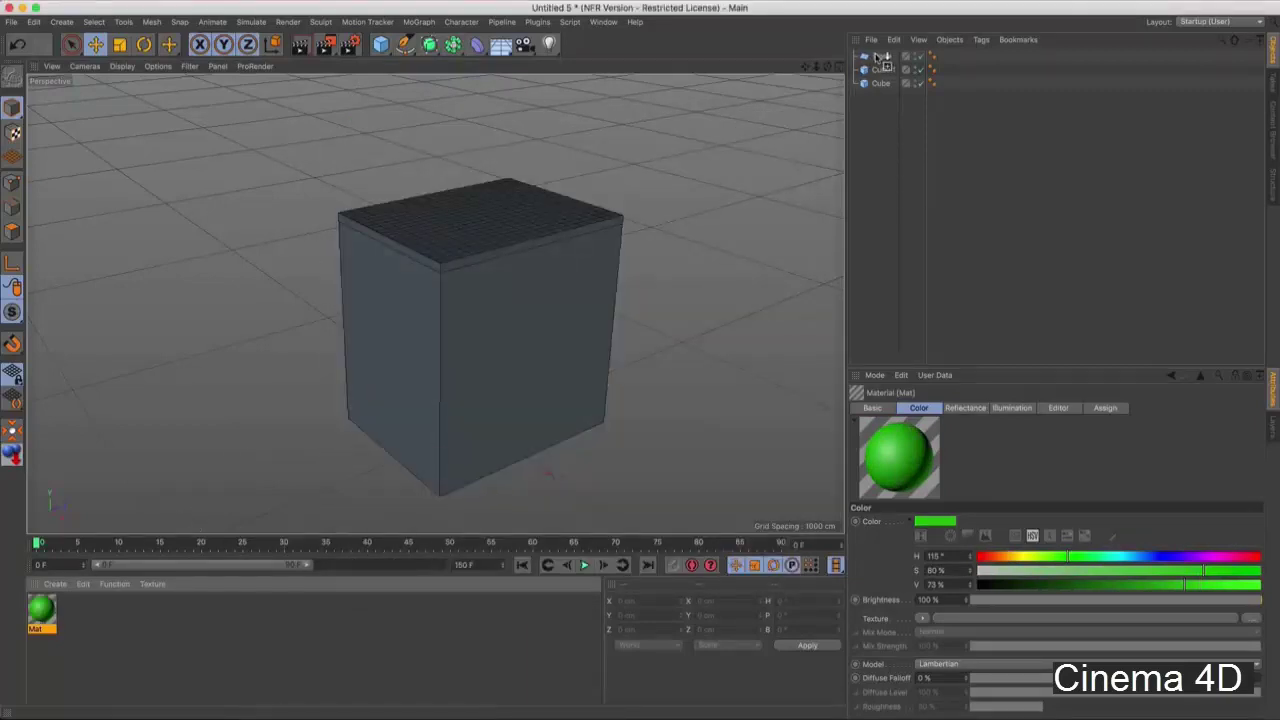
- Apply the green Mat to the plane and render a viewport preview
{"action": "left_click_drag", "start_coordinate": [877, 57], "coordinate": [878, 58]}
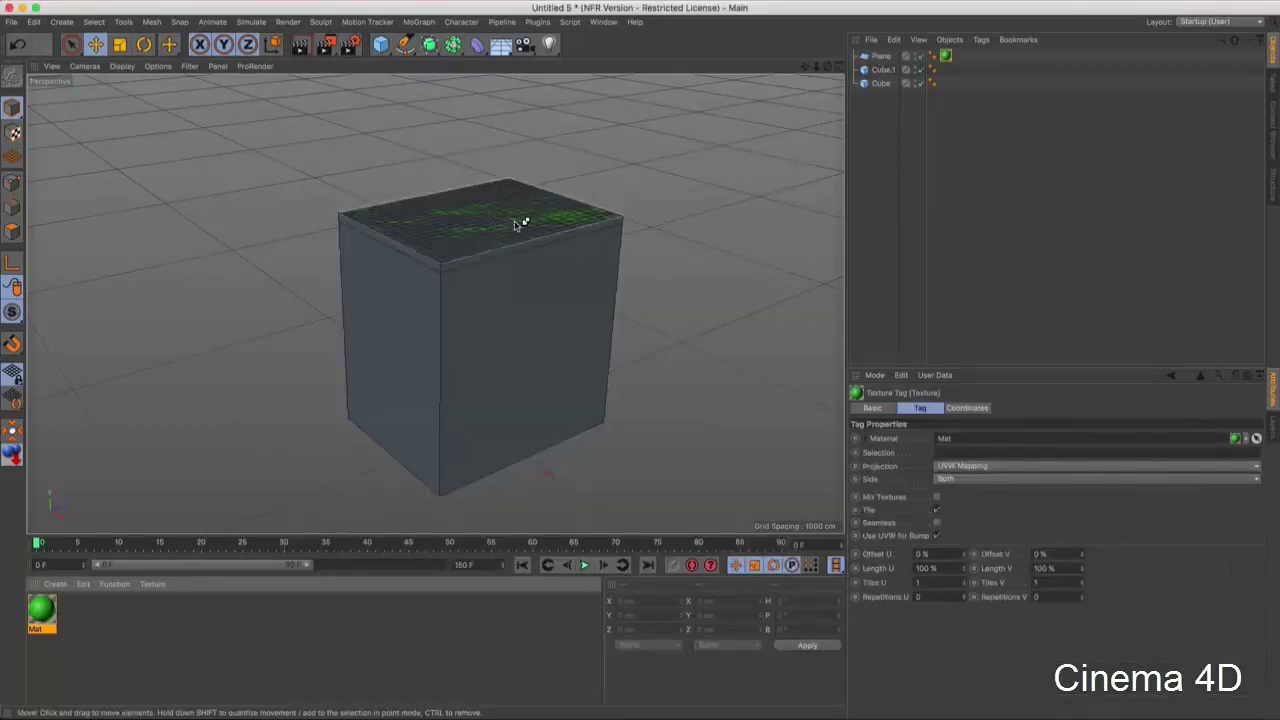
{"action": "key", "text": "ctrl+r"}
{"action": "scroll", "coordinate": [530, 234], "scroll_direction": "up", "scroll_amount": 3}
{"action": "scroll", "coordinate": [509, 263], "scroll_direction": "up", "scroll_amount": 3}
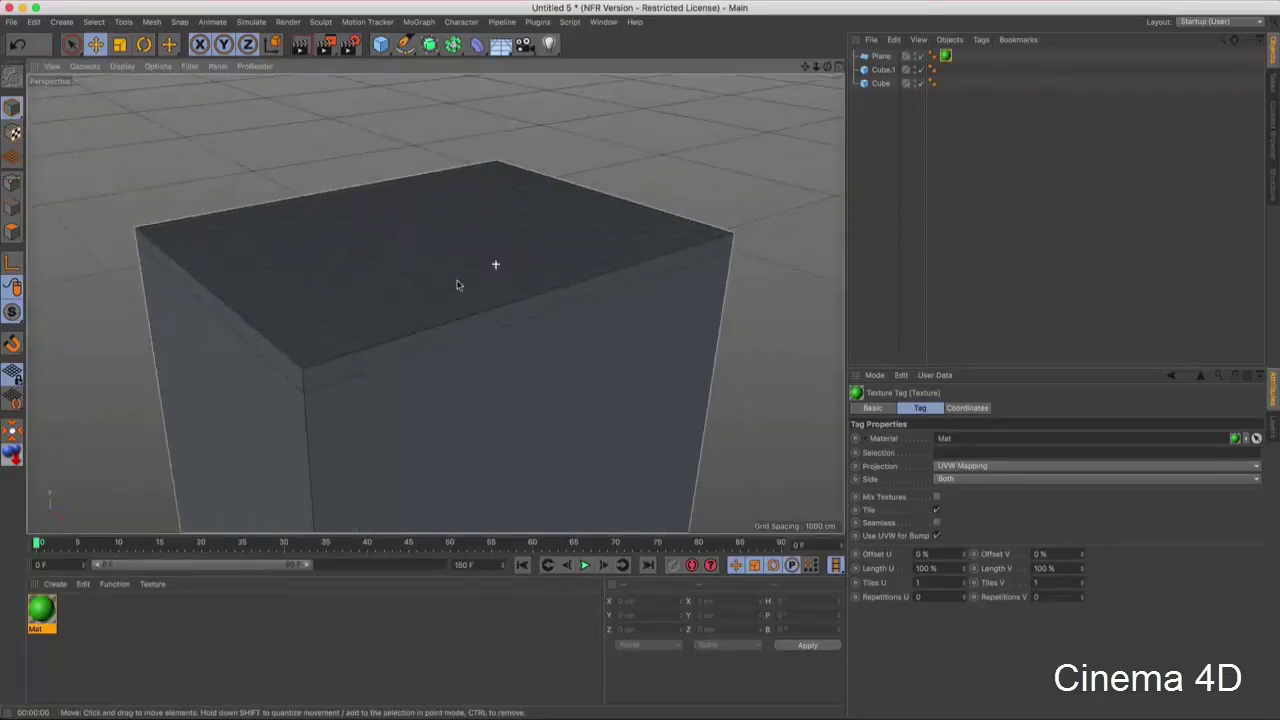
{"action": "scroll", "coordinate": [494, 266], "scroll_direction": "up", "scroll_amount": 2}
- Raise the plane slightly to Y 681.545 cm so the green shows above the cube
{"action": "left_click", "coordinate": [881, 56]}
{"action": "scroll", "coordinate": [462, 124], "scroll_direction": "up", "scroll_amount": 3}
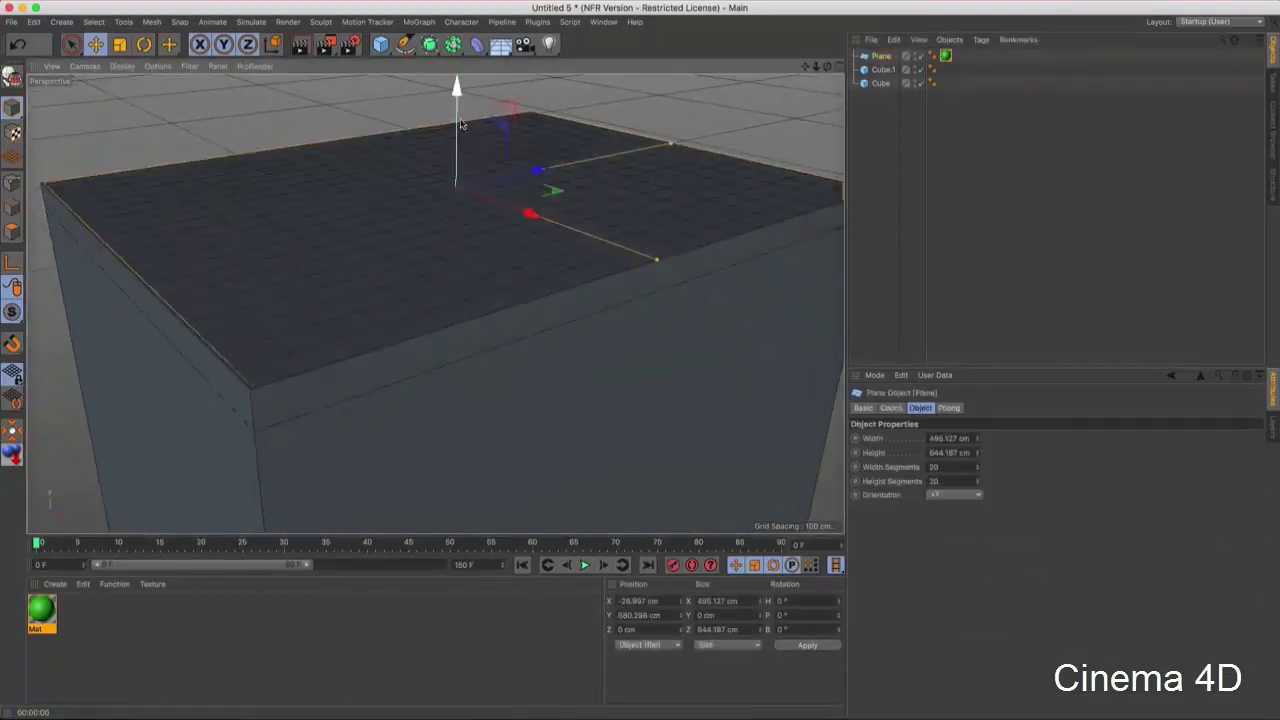
{"action": "left_click_drag", "start_coordinate": [457, 103], "coordinate": [458, 103]}
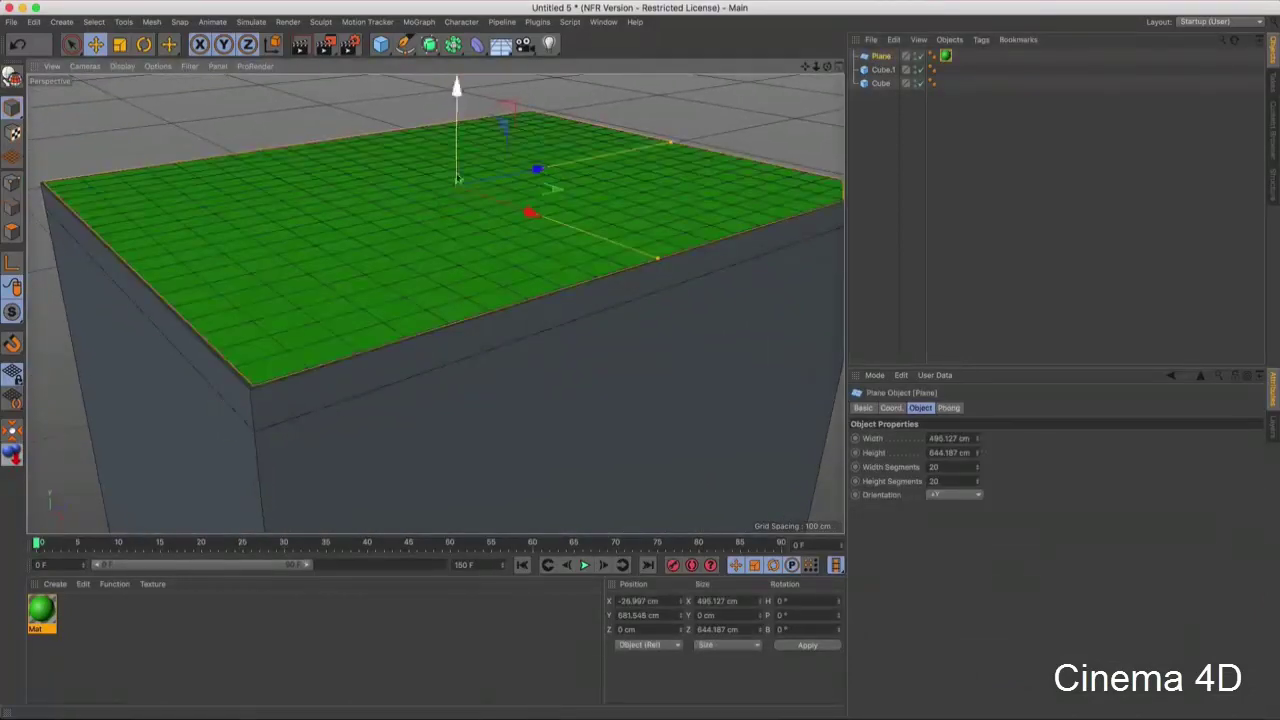
{"action": "mouse_move", "coordinate": [400, 317]}
{"action": "left_mouse_down", "text": "alt"}
{"action": "mouse_move", "coordinate": [433, 271]}
{"action": "mouse_move", "coordinate": [594, 184]}
{"action": "left_mouse_up", "text": "alt"}
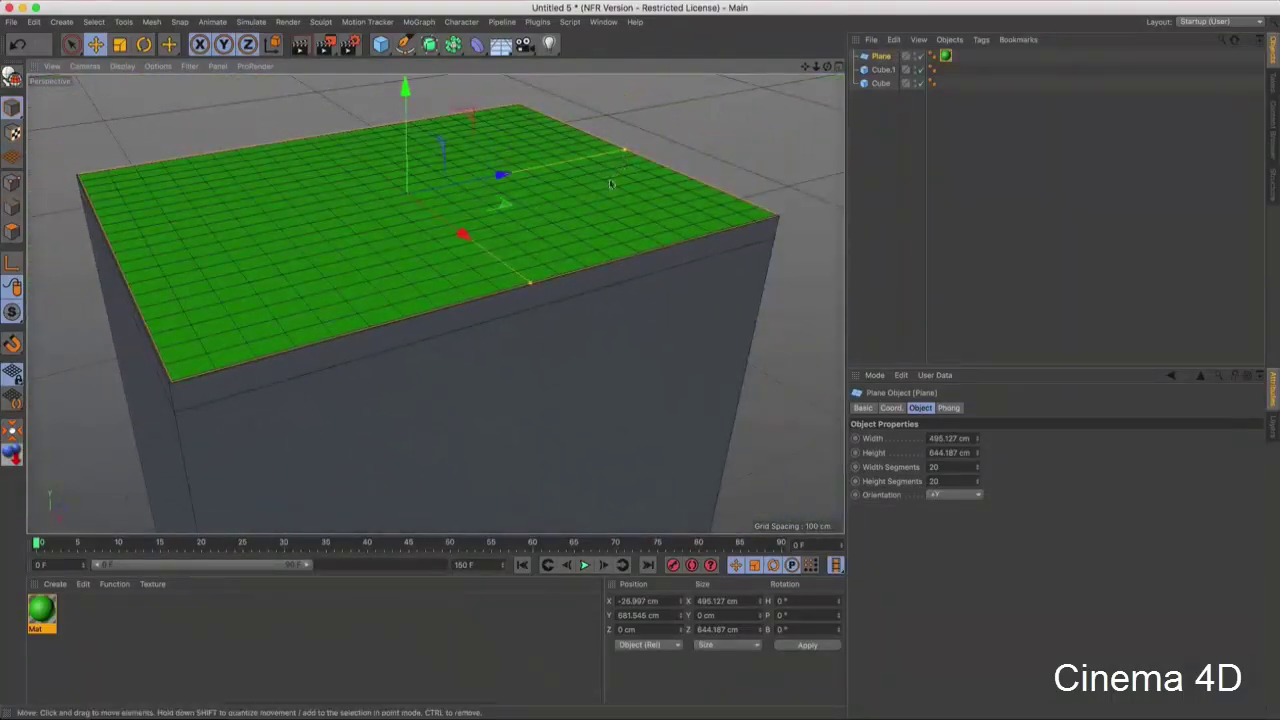
{"action": "scroll", "coordinate": [503, 289], "scroll_direction": "down", "scroll_amount": 5}
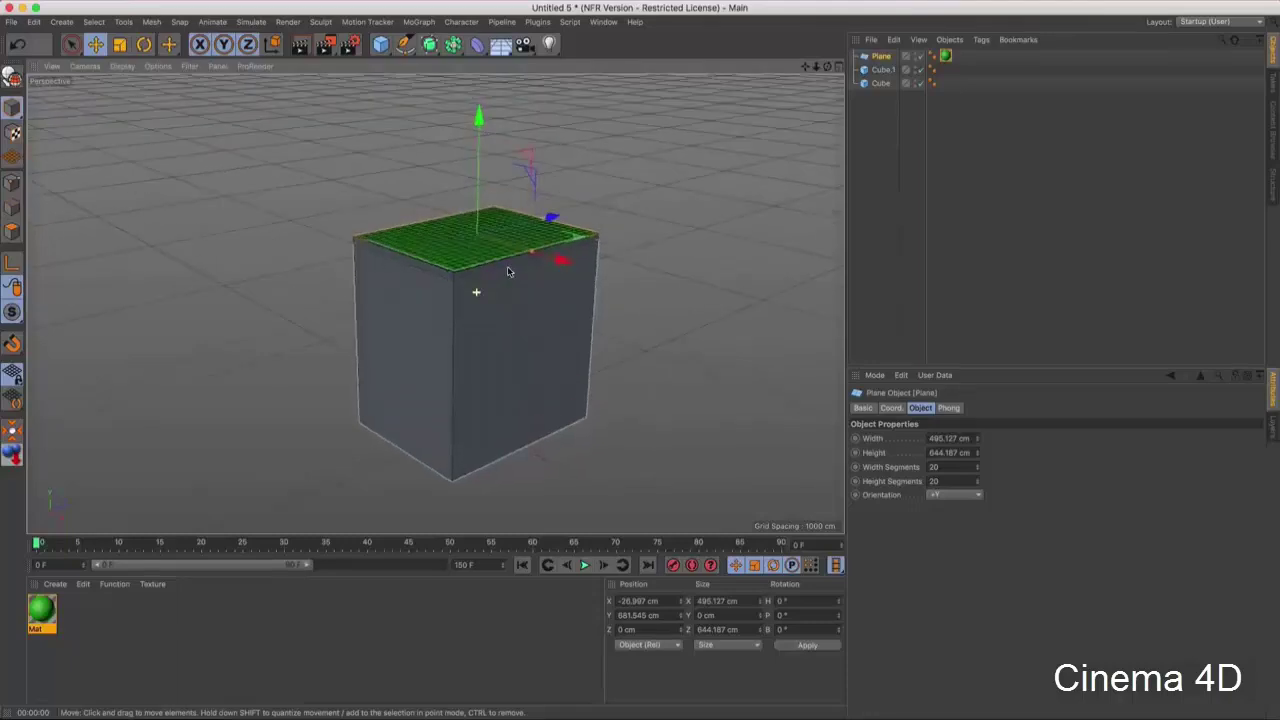
{"action": "left_click", "coordinate": [920, 57]}
{"action": "left_click", "coordinate": [920, 58]}
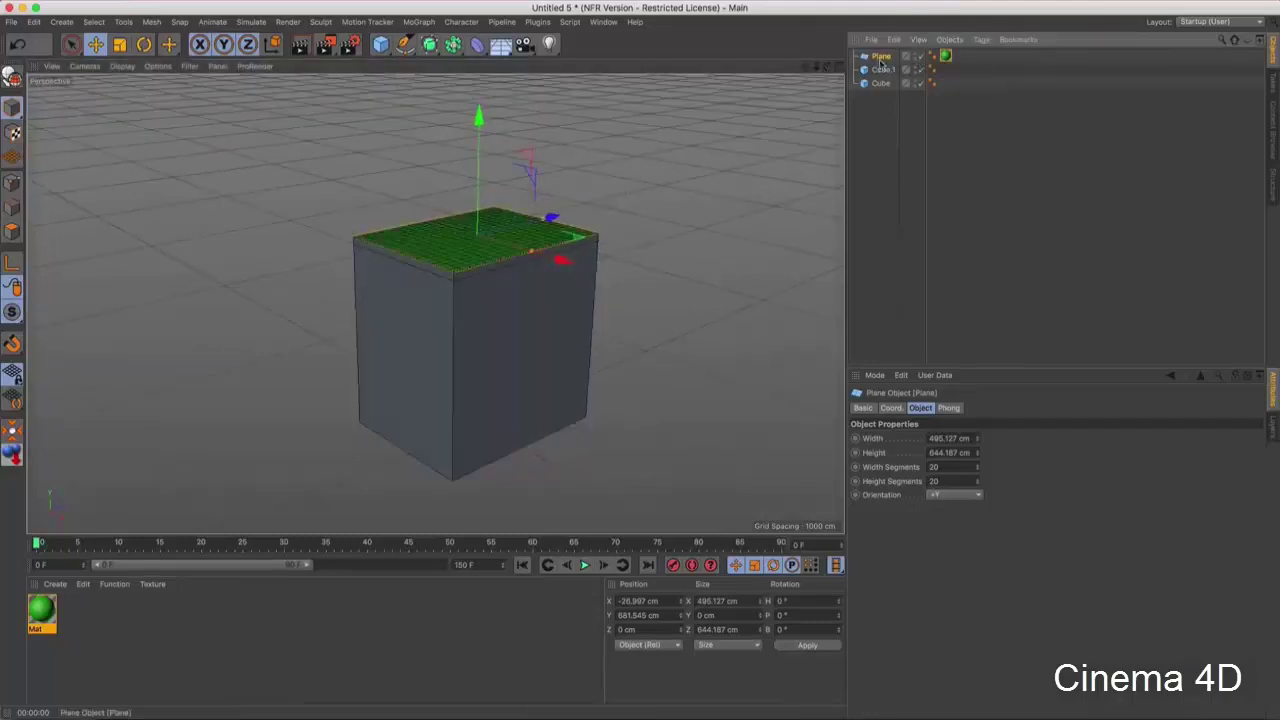
- Create Mat.1 and colour it dark brown at H 34°, S 27%, V 38%
{"action": "double_click", "coordinate": [88, 620]}
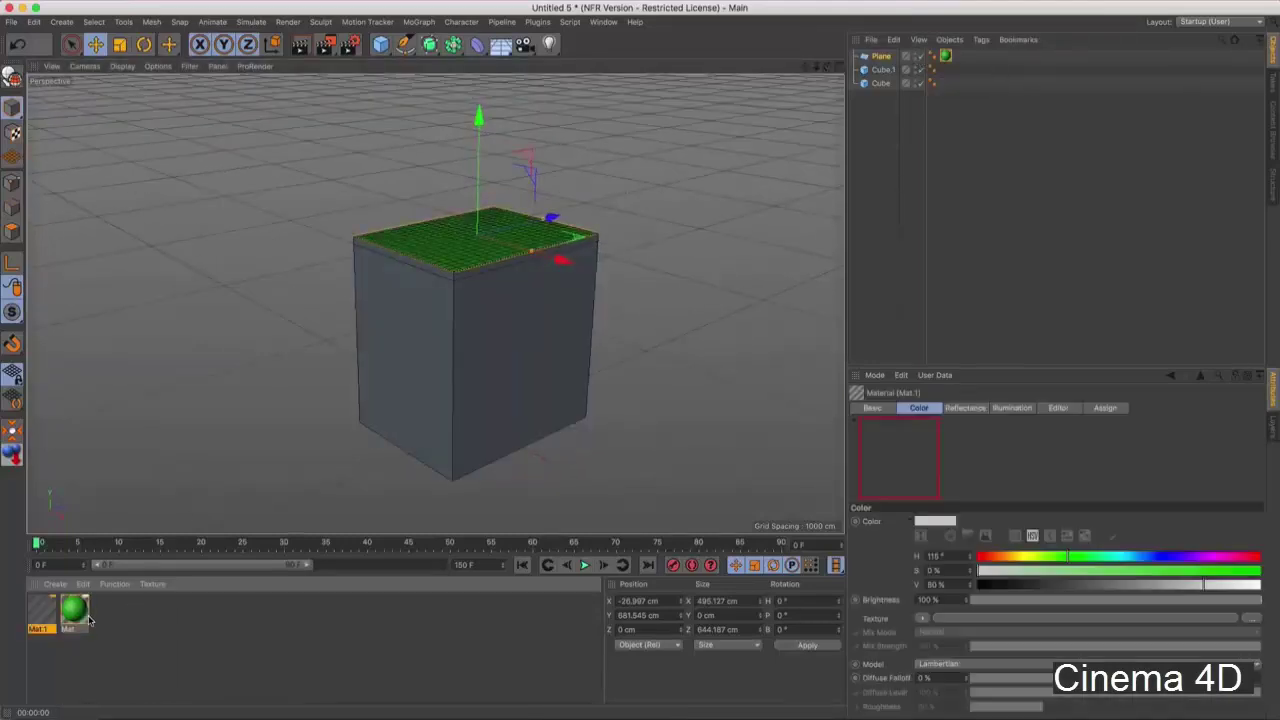
{"action": "double_click", "coordinate": [38, 610]}
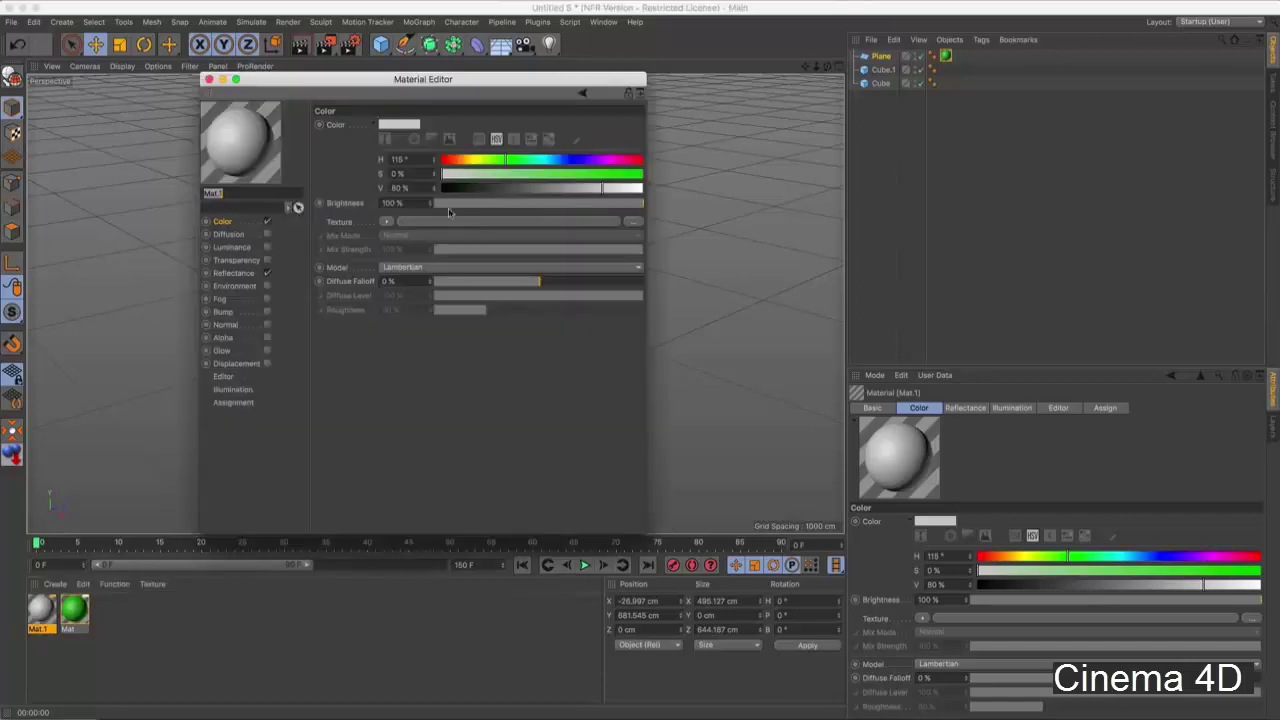
{"action": "left_click_drag", "start_coordinate": [397, 88], "coordinate": [780, 158]}
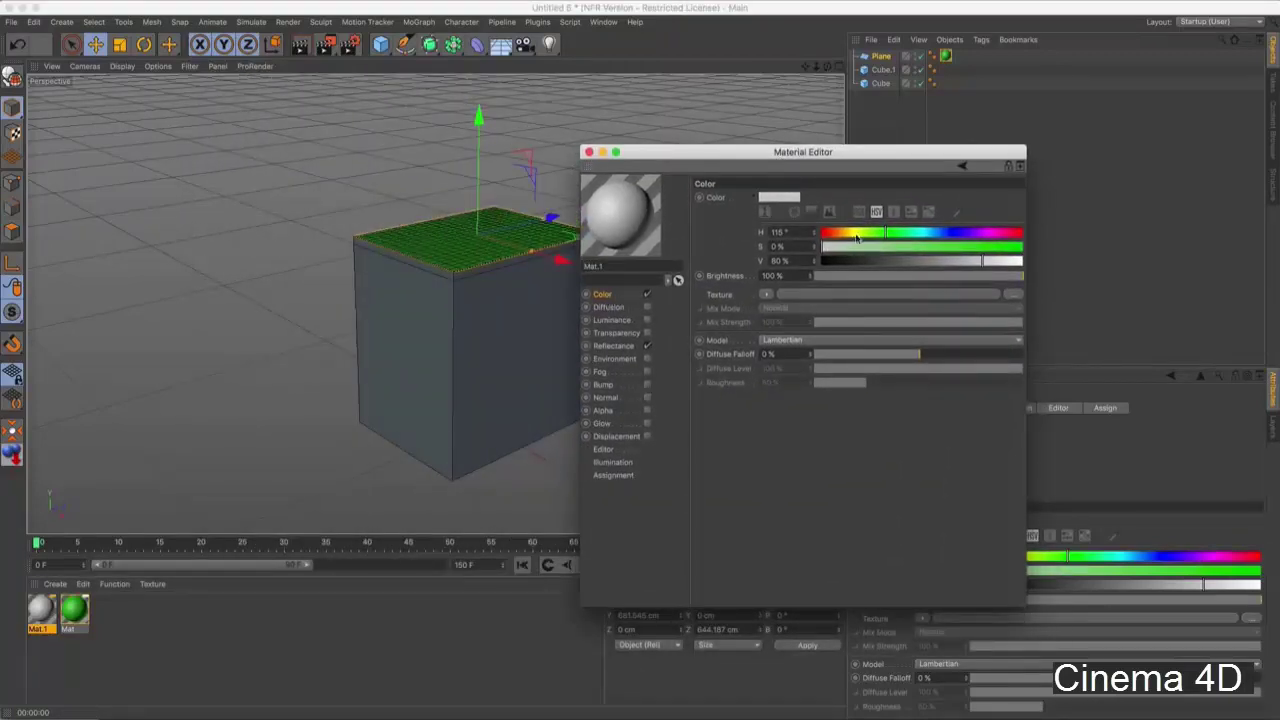
{"action": "left_click", "coordinate": [988, 250]}
{"action": "left_click_drag", "start_coordinate": [985, 260], "coordinate": [908, 258]}
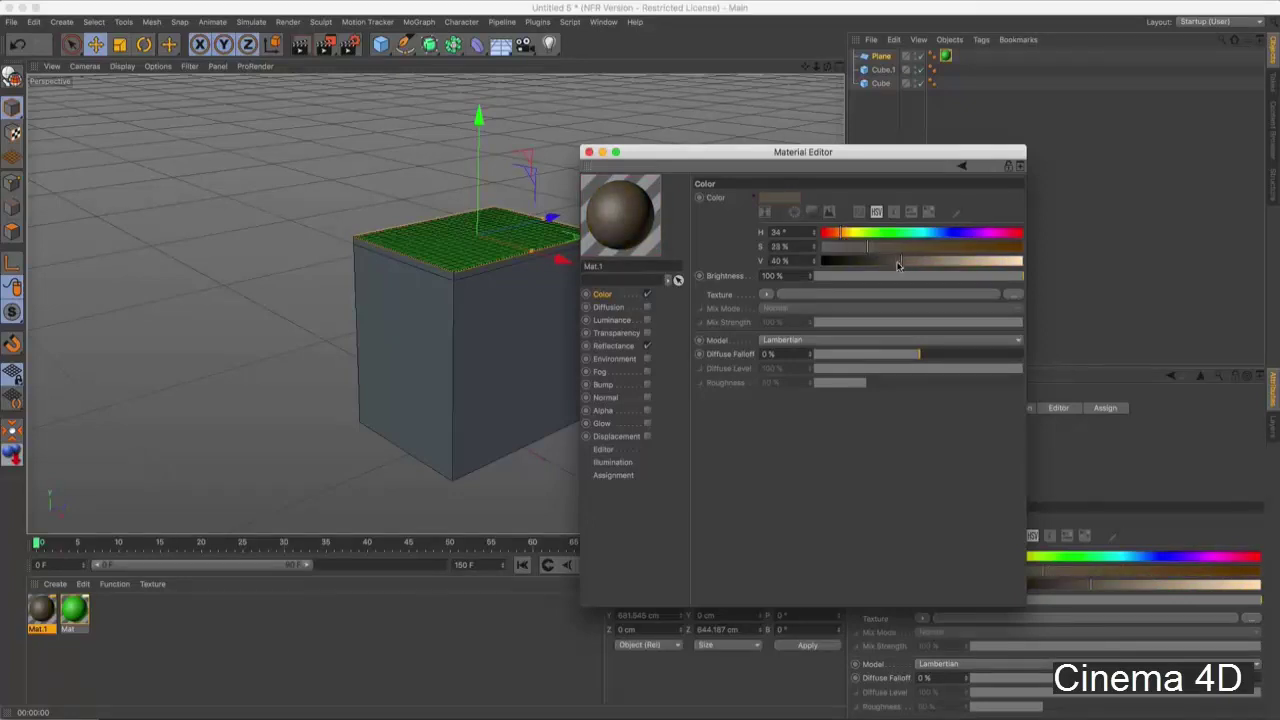
{"action": "left_click", "coordinate": [589, 152]}
{"action": "scroll", "coordinate": [463, 273], "scroll_direction": "up", "scroll_amount": 5}
- Apply the brown Mat.1 to Cube.1 and render a preview of the soil layer
{"action": "scroll", "coordinate": [463, 273], "scroll_direction": "up", "scroll_amount": 2}
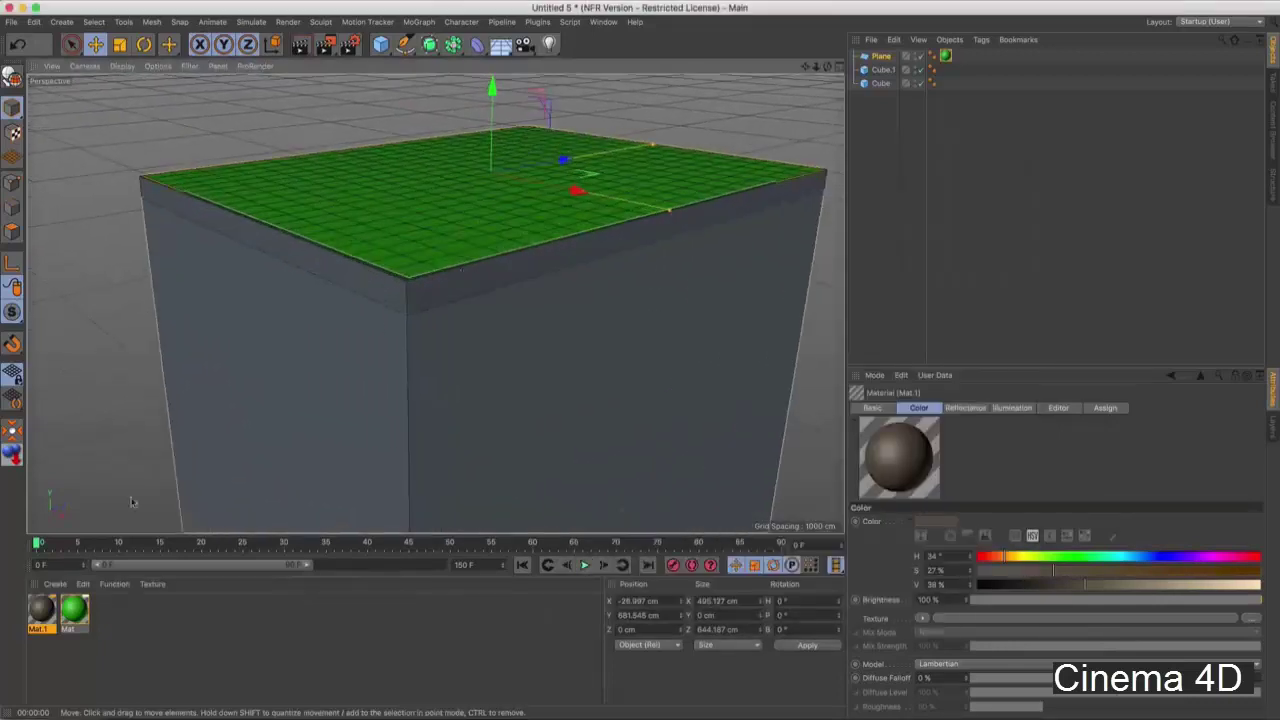
{"action": "left_click_drag", "start_coordinate": [41, 608], "coordinate": [437, 343]}
{"action": "scroll", "coordinate": [437, 343], "scroll_direction": "down", "scroll_amount": 3}
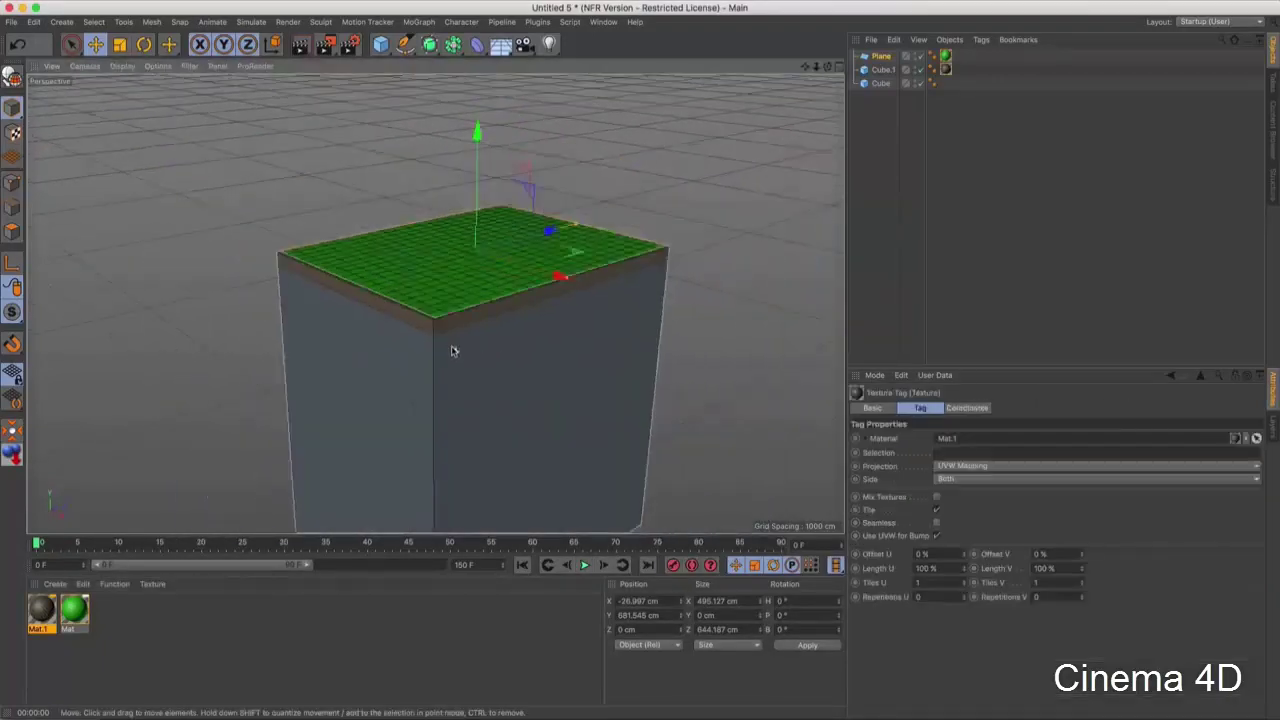
{"action": "scroll", "coordinate": [437, 343], "scroll_direction": "down", "scroll_amount": 1}
{"action": "key", "text": "super+r"}
{"action": "scroll", "coordinate": [440, 340], "scroll_direction": "up", "scroll_amount": 1}
{"action": "scroll", "coordinate": [440, 340], "scroll_direction": "up", "scroll_amount": 3}
{"action": "scroll", "coordinate": [440, 340], "scroll_direction": "up", "scroll_amount": 3}
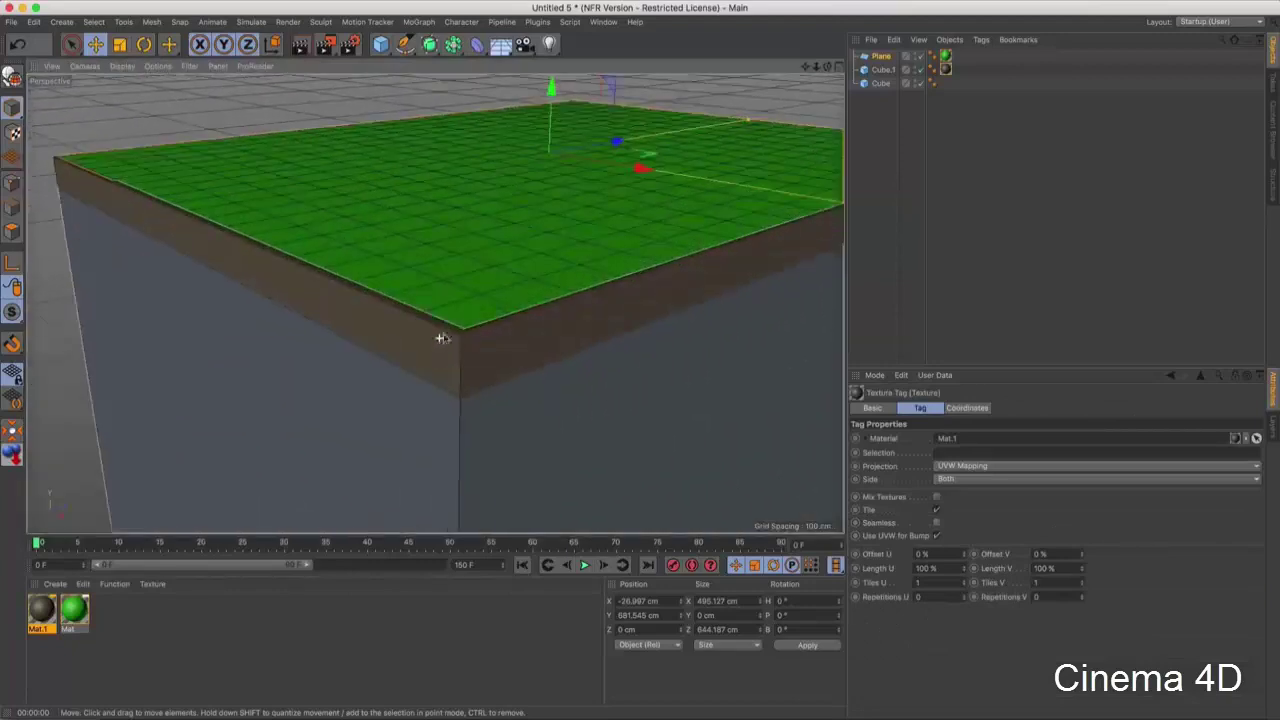
{"action": "scroll", "coordinate": [443, 337], "scroll_direction": "down", "scroll_amount": 2}
{"action": "scroll", "coordinate": [400, 294], "scroll_direction": "up", "scroll_amount": 3}
- In the enlarged Top view, stretch the plane's depth to 647.77 cm
{"action": "middle_click", "coordinate": [558, 287]}
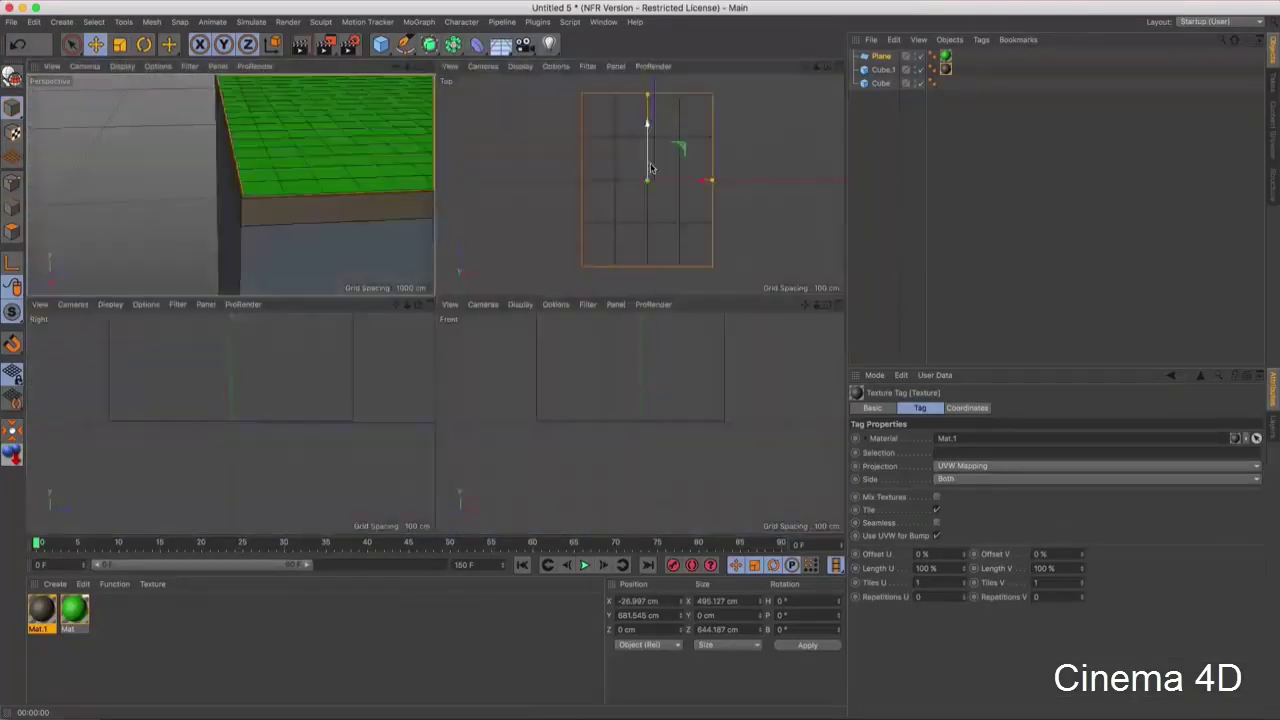
{"action": "middle_click", "coordinate": [489, 270]}
{"action": "scroll", "coordinate": [489, 277], "scroll_direction": "up", "scroll_amount": 2}
{"action": "scroll", "coordinate": [390, 136], "scroll_direction": "up", "scroll_amount": 2}
{"action": "scroll", "coordinate": [405, 145], "scroll_direction": "up", "scroll_amount": 3}
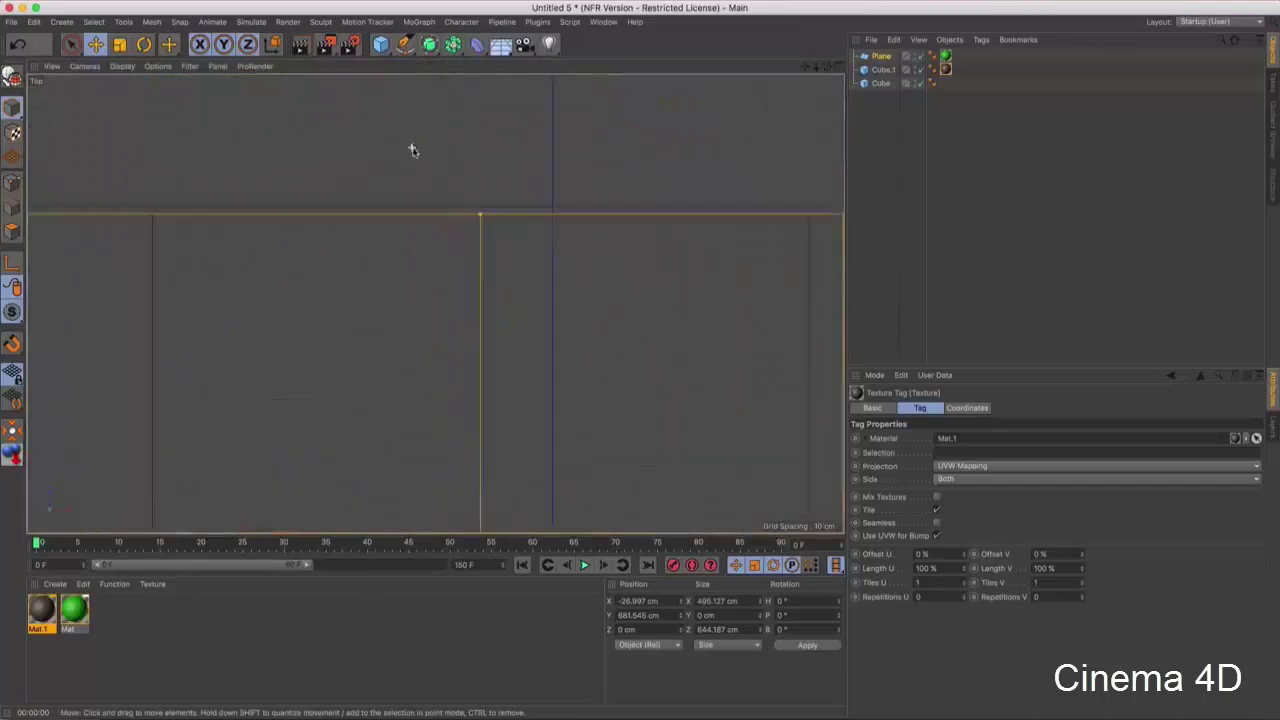
{"action": "scroll", "coordinate": [503, 223], "scroll_direction": "up", "scroll_amount": 2}
{"action": "scroll", "coordinate": [512, 228], "scroll_direction": "down", "scroll_amount": 2}
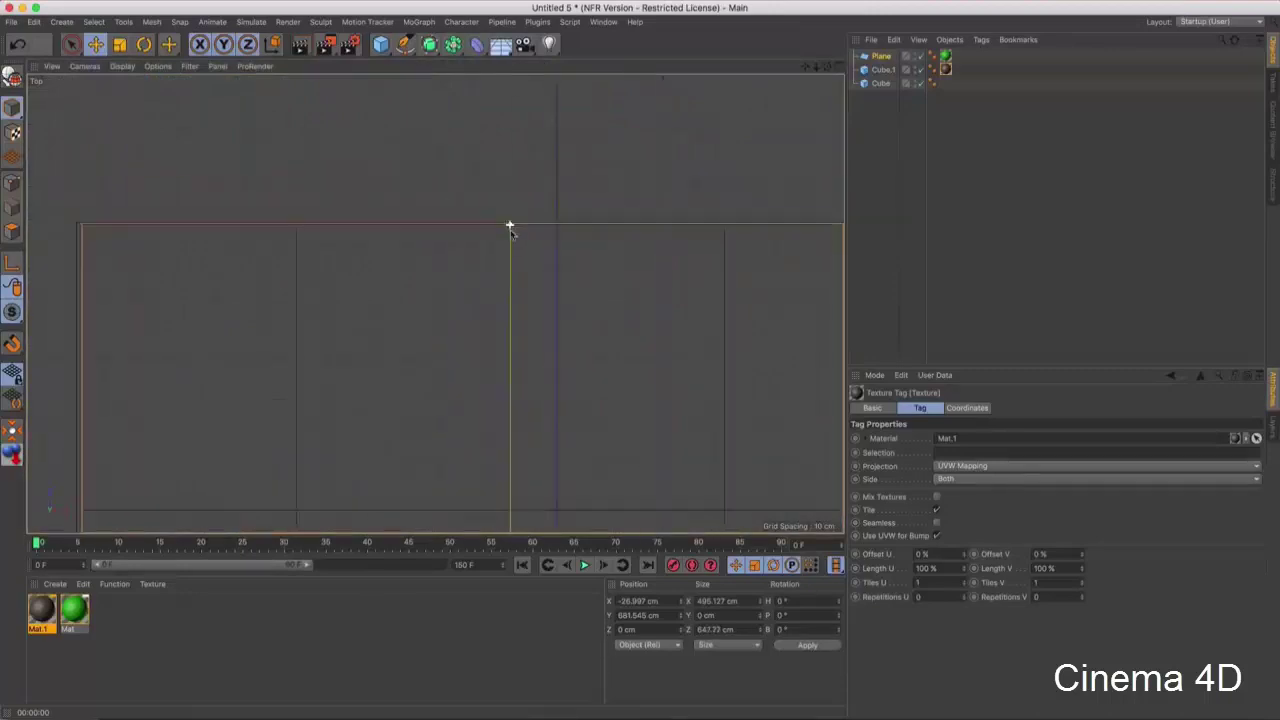
{"action": "scroll", "coordinate": [512, 228], "scroll_direction": "down", "scroll_amount": 3}
{"action": "scroll", "coordinate": [518, 190], "scroll_direction": "down", "scroll_amount": 2}
- Return to the perspective view and render previews of the layered block from two angles
{"action": "middle_click", "coordinate": [520, 183]}
{"action": "middle_click", "coordinate": [295, 173]}
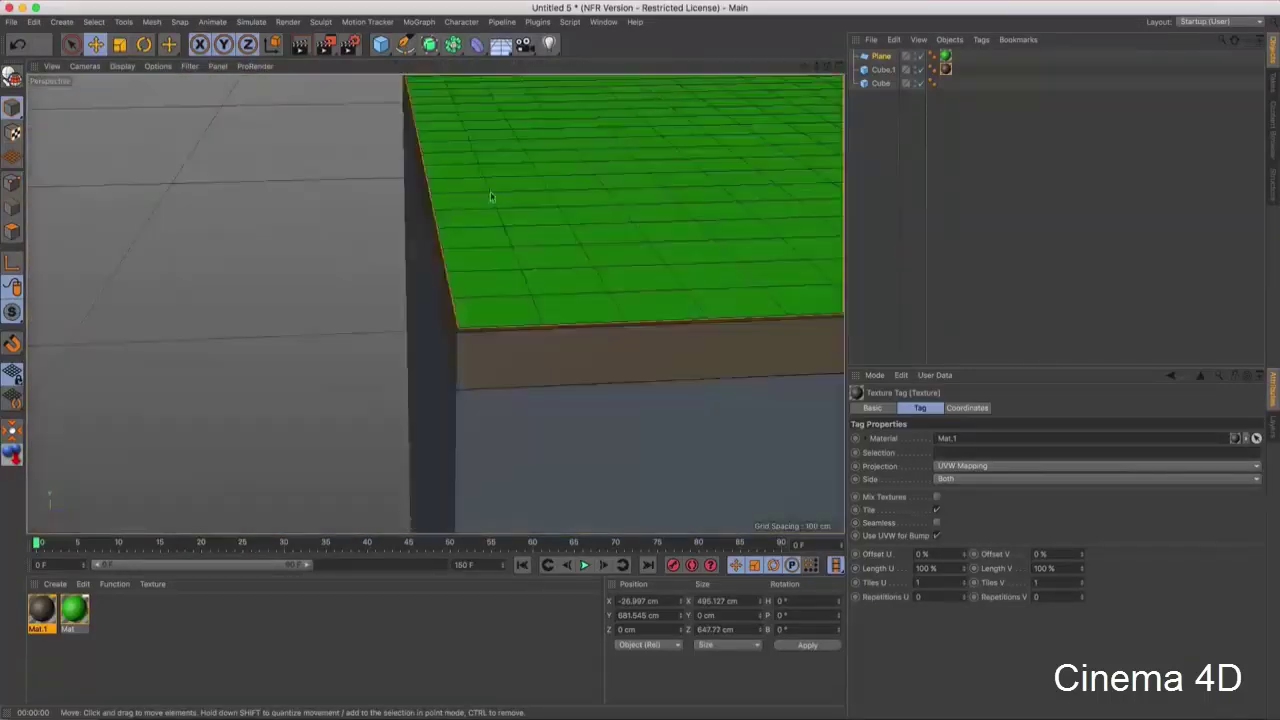
{"action": "scroll", "coordinate": [491, 197], "scroll_direction": "down", "scroll_amount": 3}
{"action": "scroll", "coordinate": [586, 243], "scroll_direction": "down", "scroll_amount": 2}
{"action": "scroll", "coordinate": [579, 249], "scroll_direction": "down", "scroll_amount": 2}
{"action": "key", "text": "ctrl+r"}
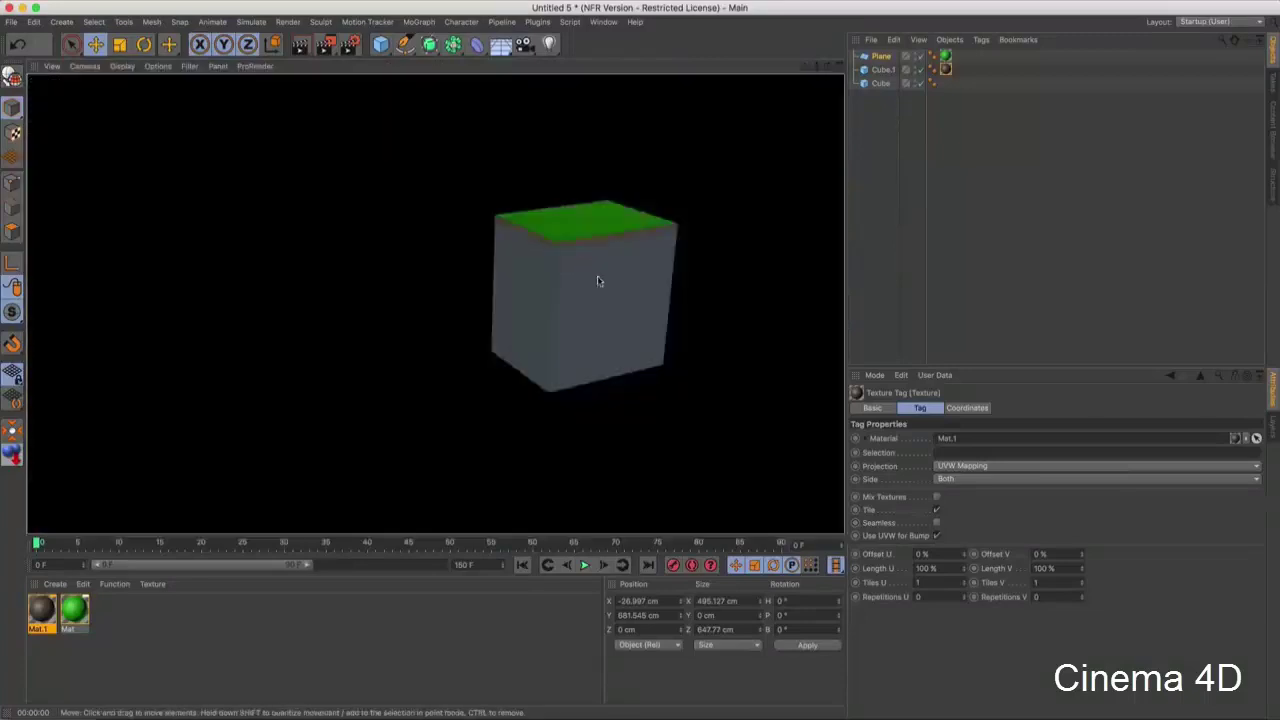
{"action": "key", "text": "ctrl+r"}
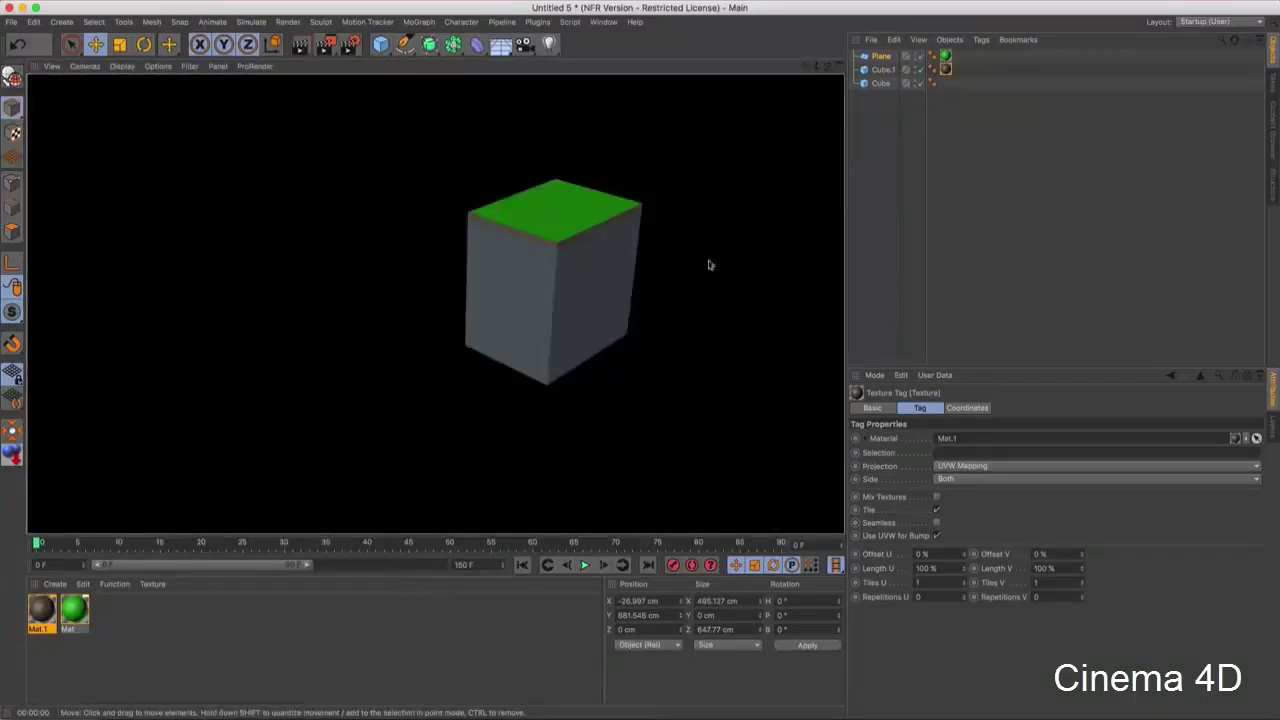
{"action": "mouse_move", "coordinate": [708, 263]}
{"action": "left_mouse_down", "text": "alt"}
{"action": "mouse_move", "coordinate": [486, 286]}
{"action": "mouse_move", "coordinate": [463, 337]}
{"action": "mouse_move", "coordinate": [444, 292]}
{"action": "mouse_move", "coordinate": [506, 320]}
{"action": "mouse_move", "coordinate": [534, 351]}
{"action": "left_mouse_up", "text": "alt"}
{"action": "key", "text": "ctrl+r"}
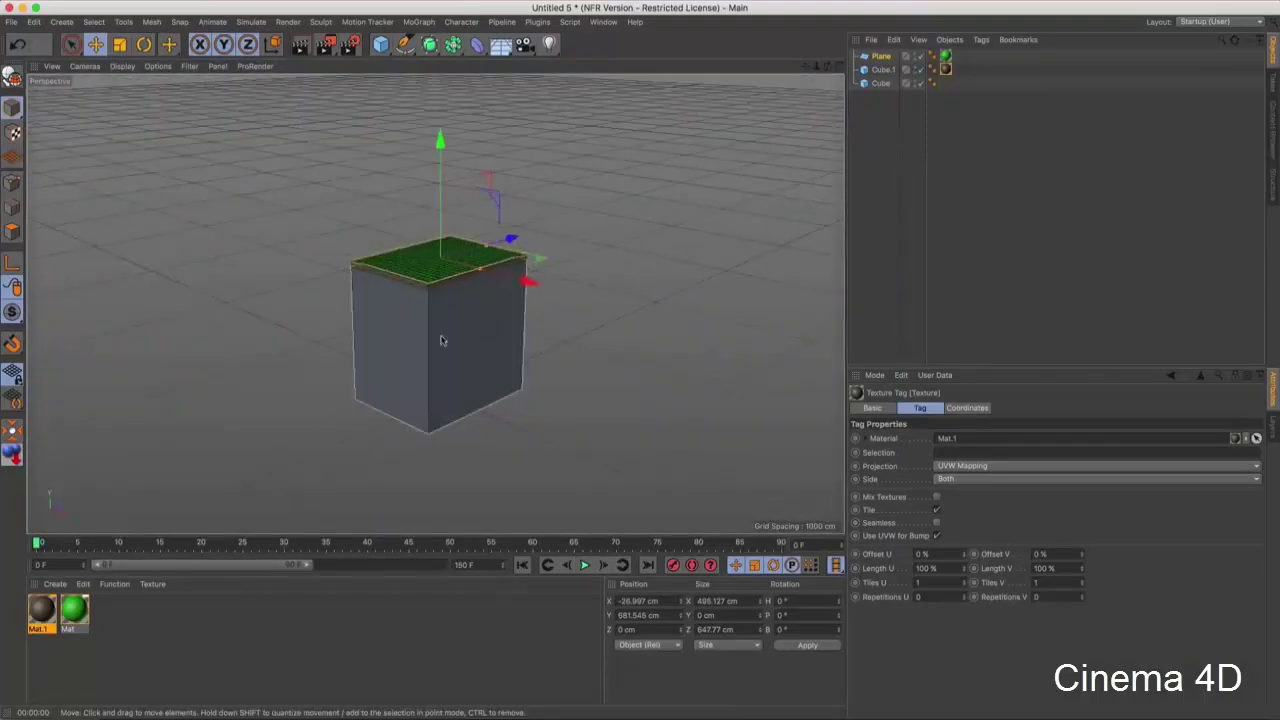
{"action": "double_click", "coordinate": [148, 631]}
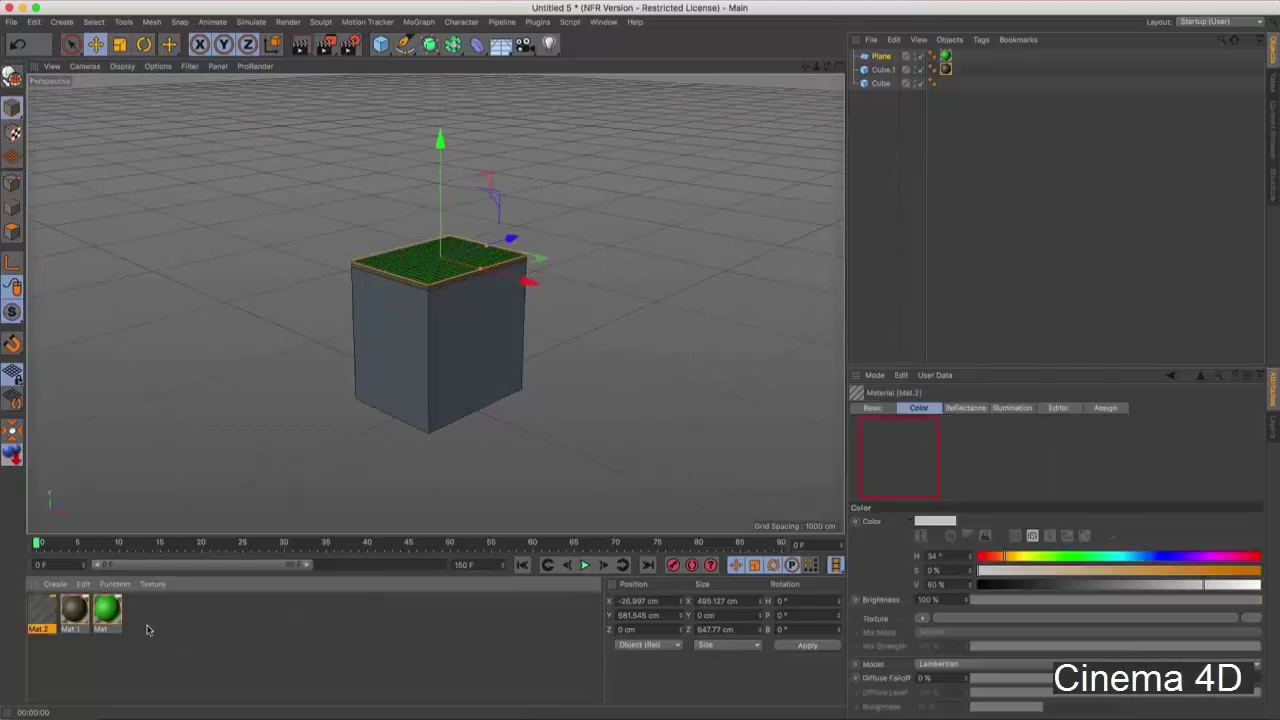
{"action": "double_click", "coordinate": [45, 610]}
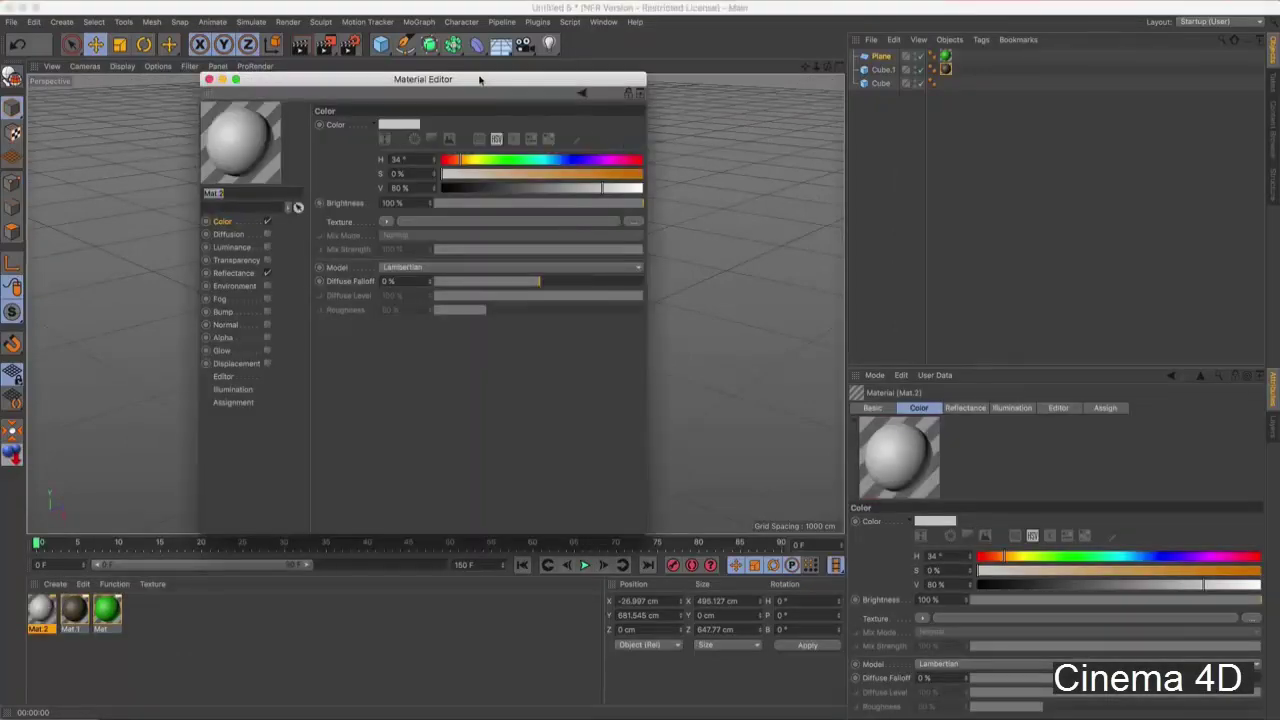
{"action": "left_click_drag", "start_coordinate": [480, 79], "coordinate": [808, 124]}
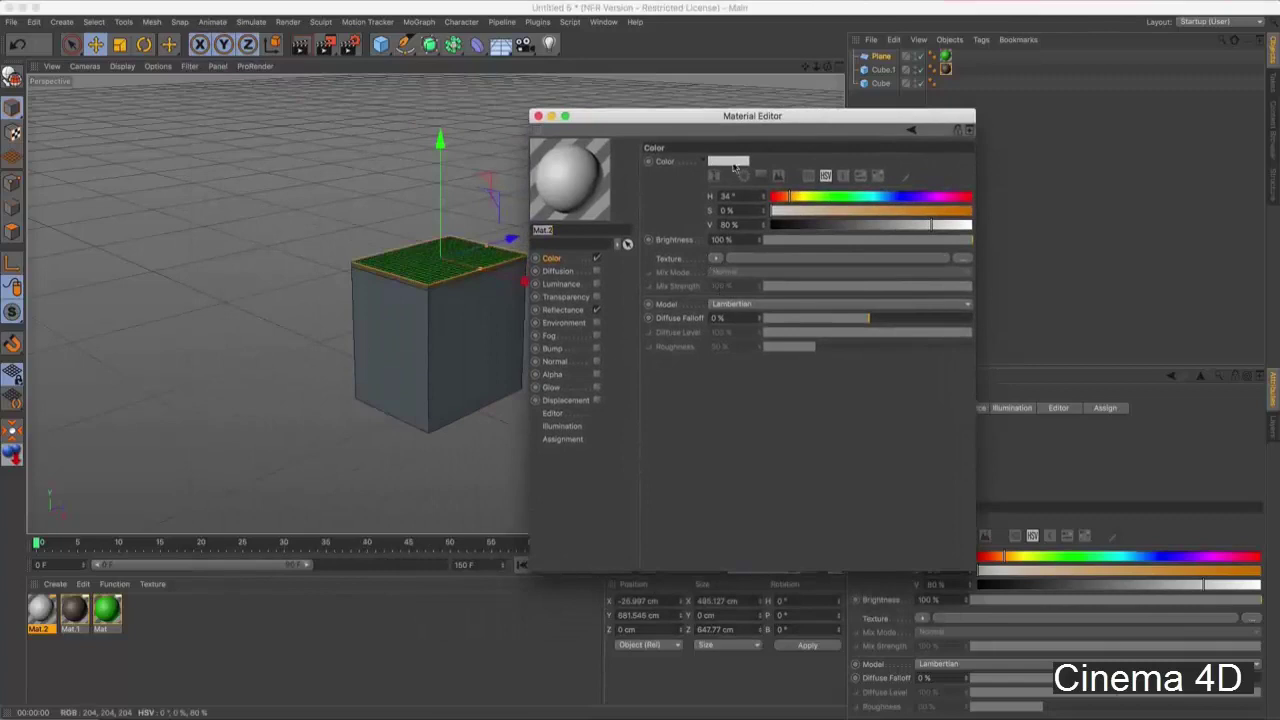
{"action": "left_click_drag", "start_coordinate": [723, 117], "coordinate": [756, 111]}
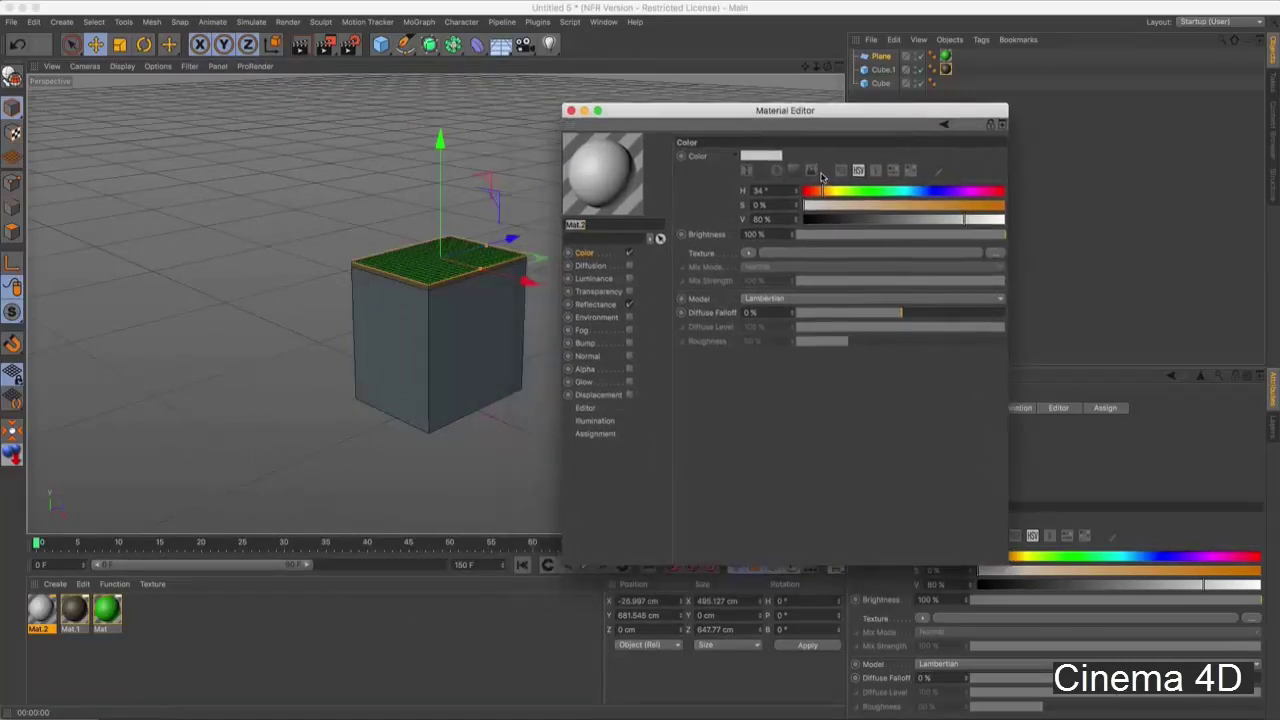
{"action": "left_click", "coordinate": [748, 253]}
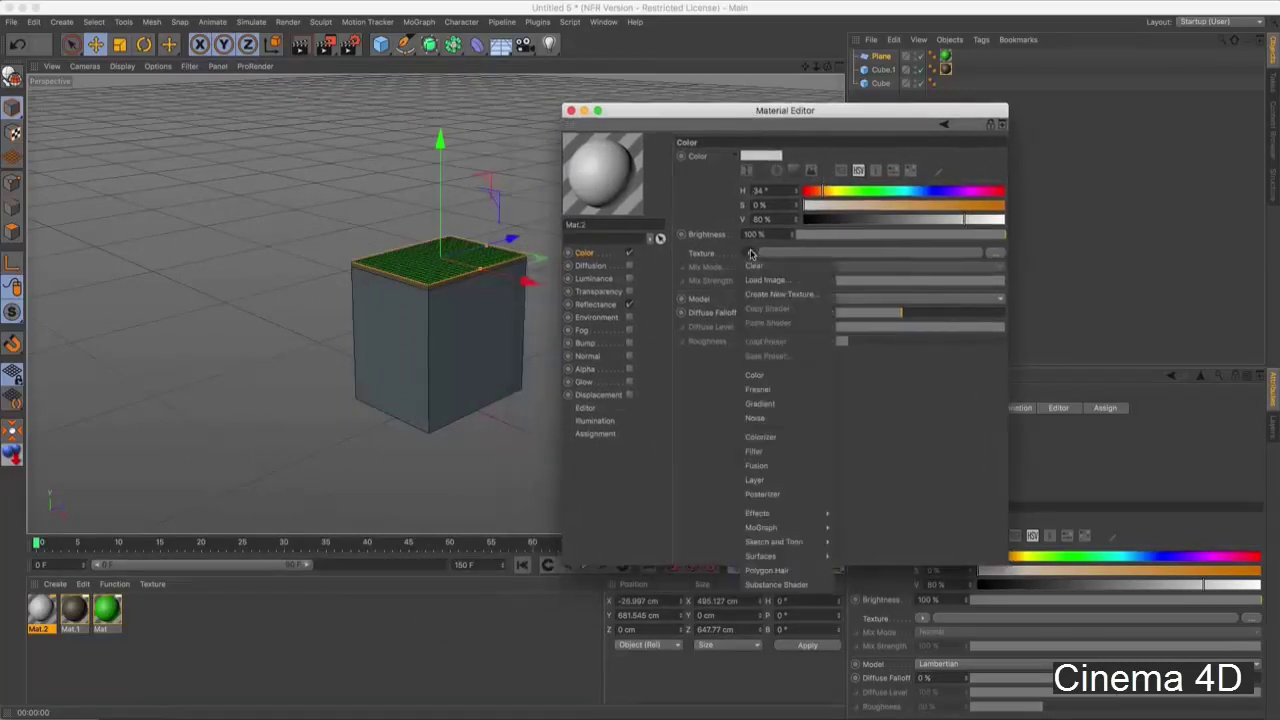
{"action": "left_click", "coordinate": [702, 381]}
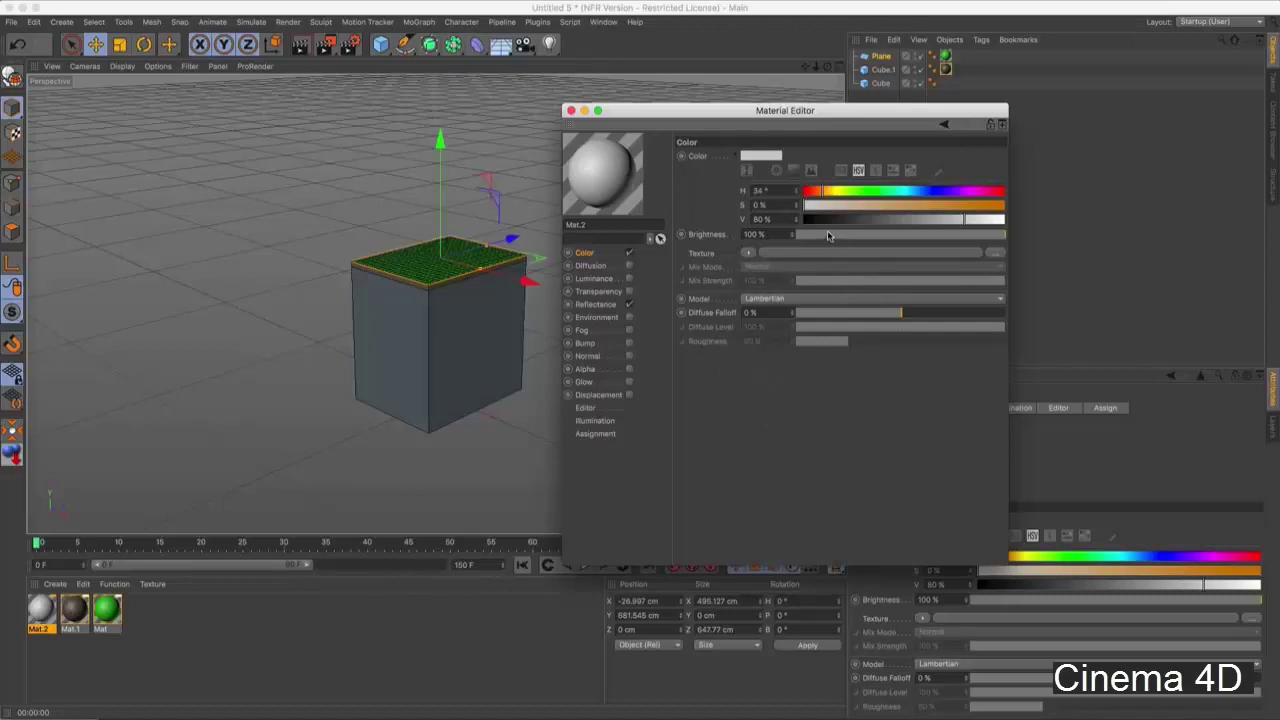
{"action": "left_click", "coordinate": [628, 308]}
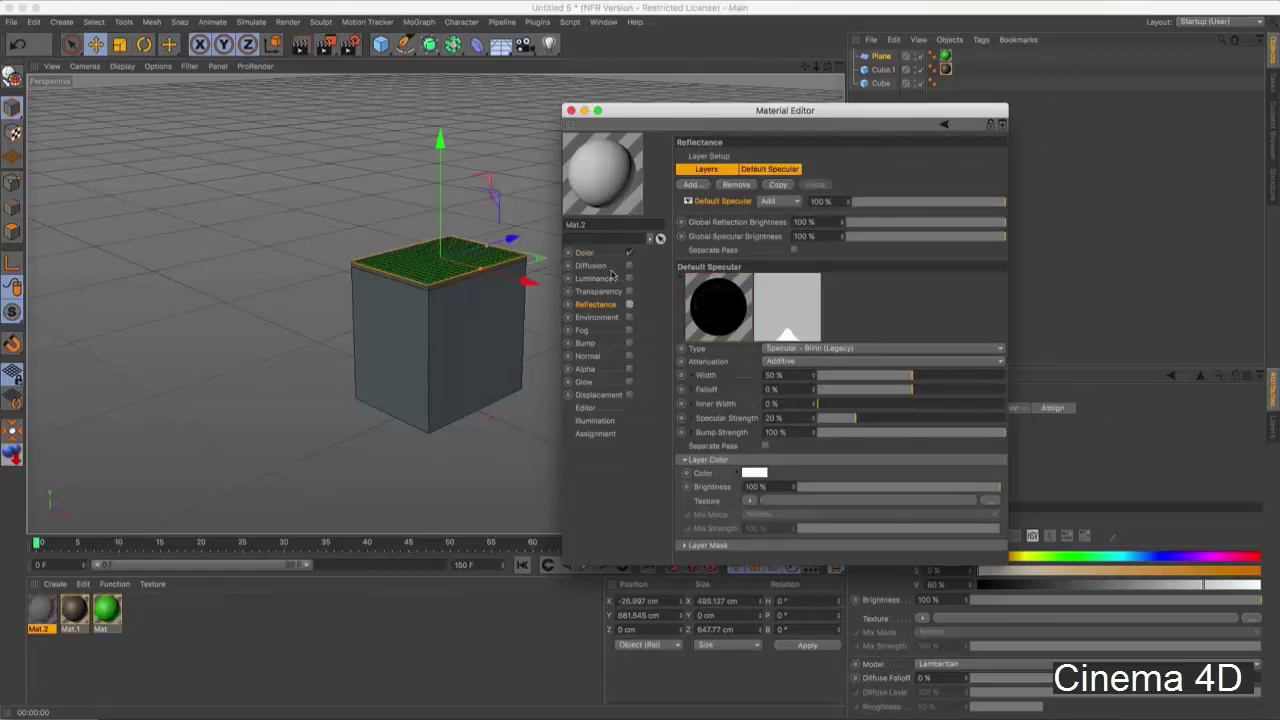
{"action": "left_click", "coordinate": [584, 254]}
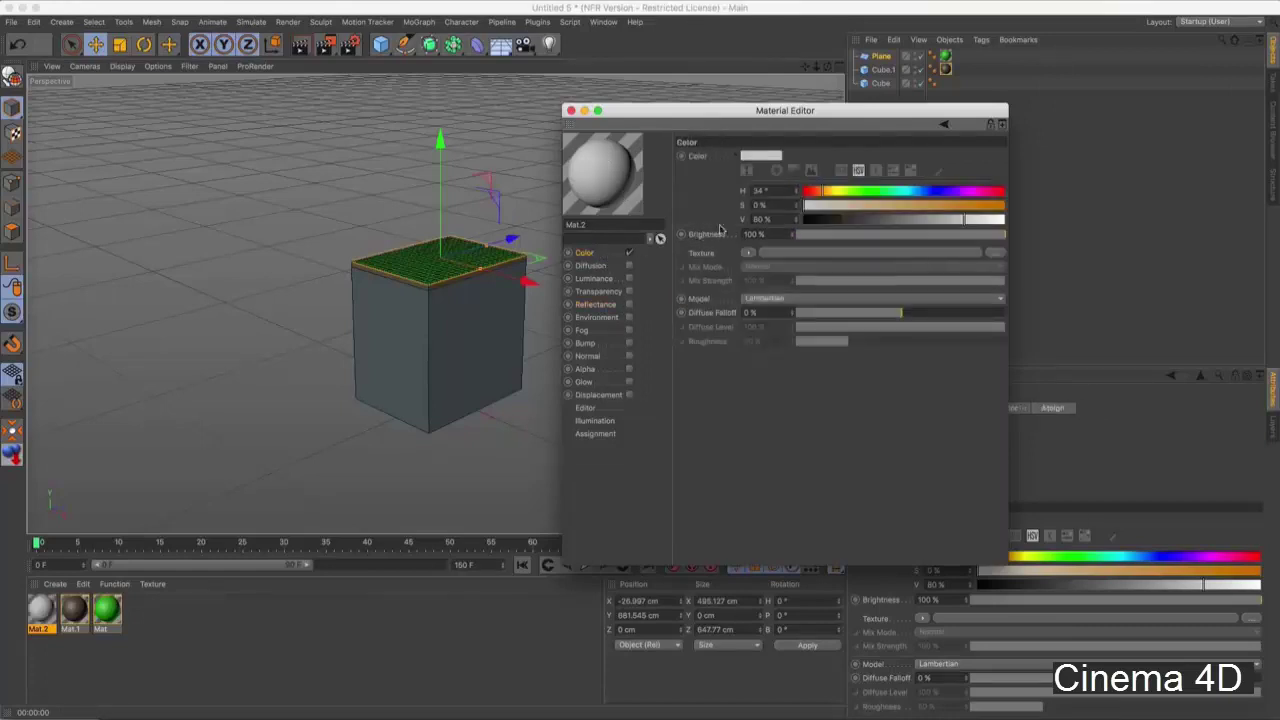
- Set Mat.2's hue, saturation and value sliders to 214°, 4% and 46%
{"action": "left_click", "coordinate": [912, 190]}
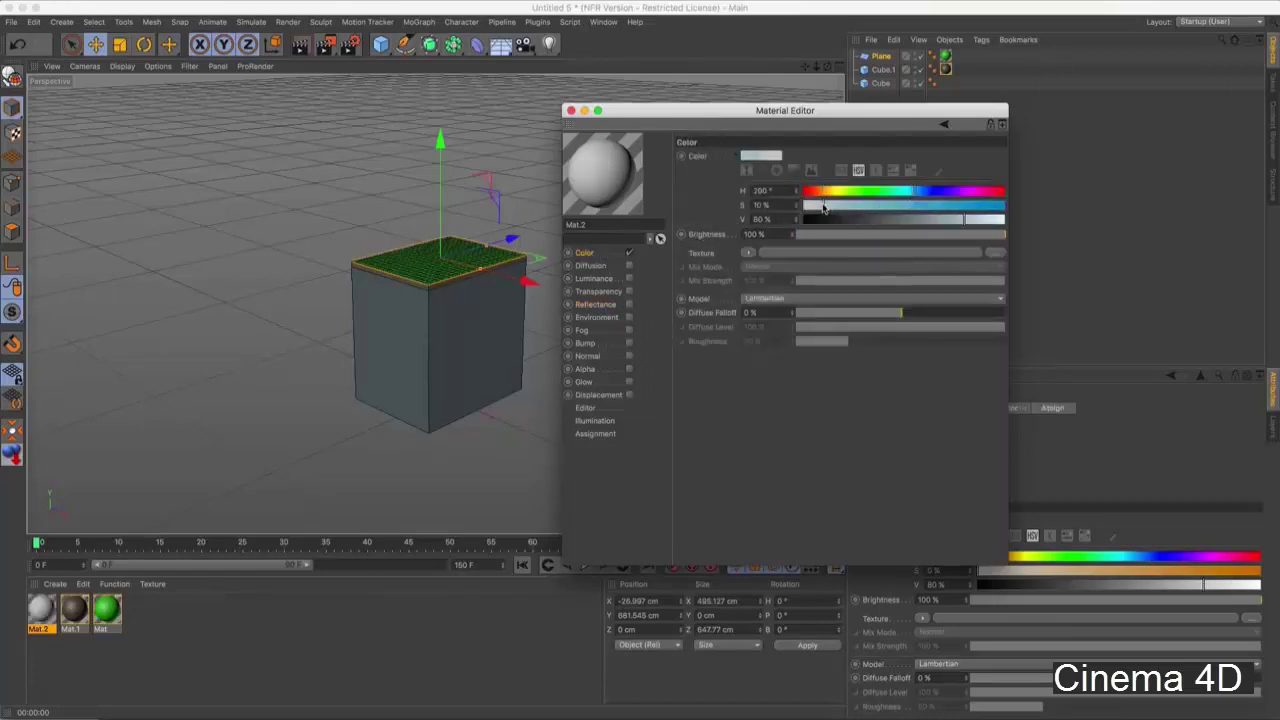
{"action": "left_click", "coordinate": [820, 205]}
{"action": "left_click", "coordinate": [905, 219]}
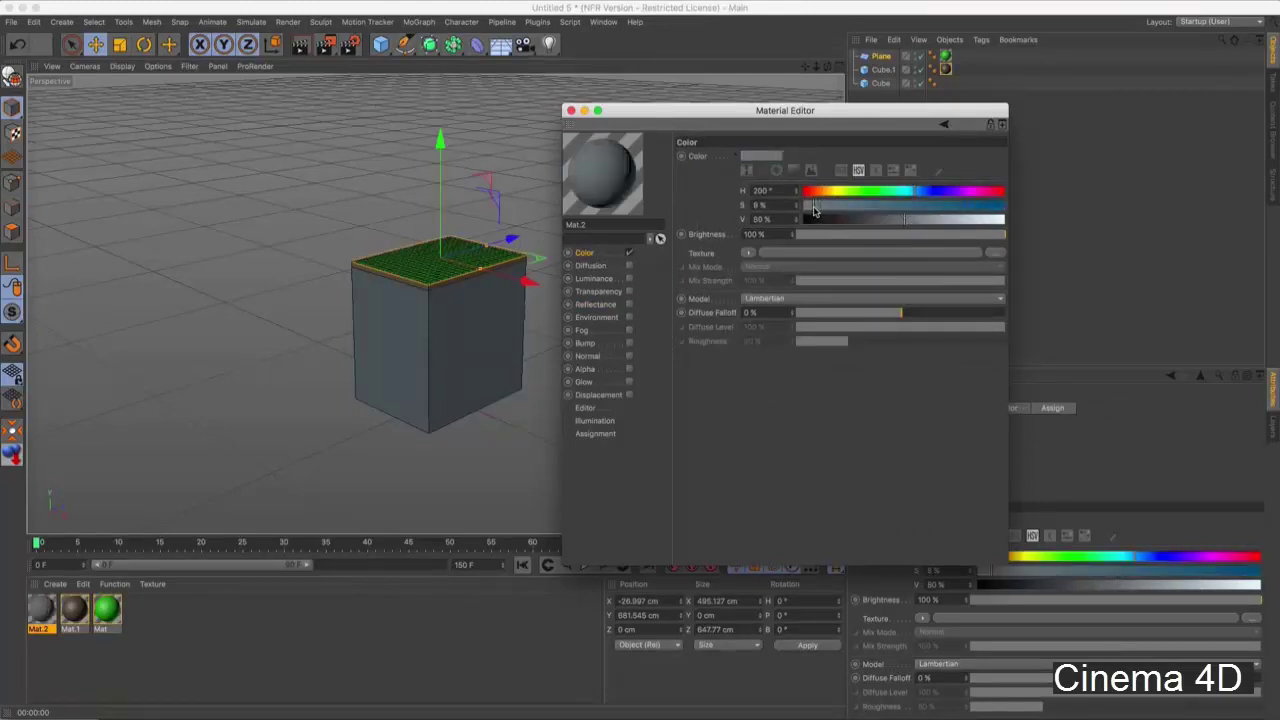
{"action": "left_click", "coordinate": [896, 221]}
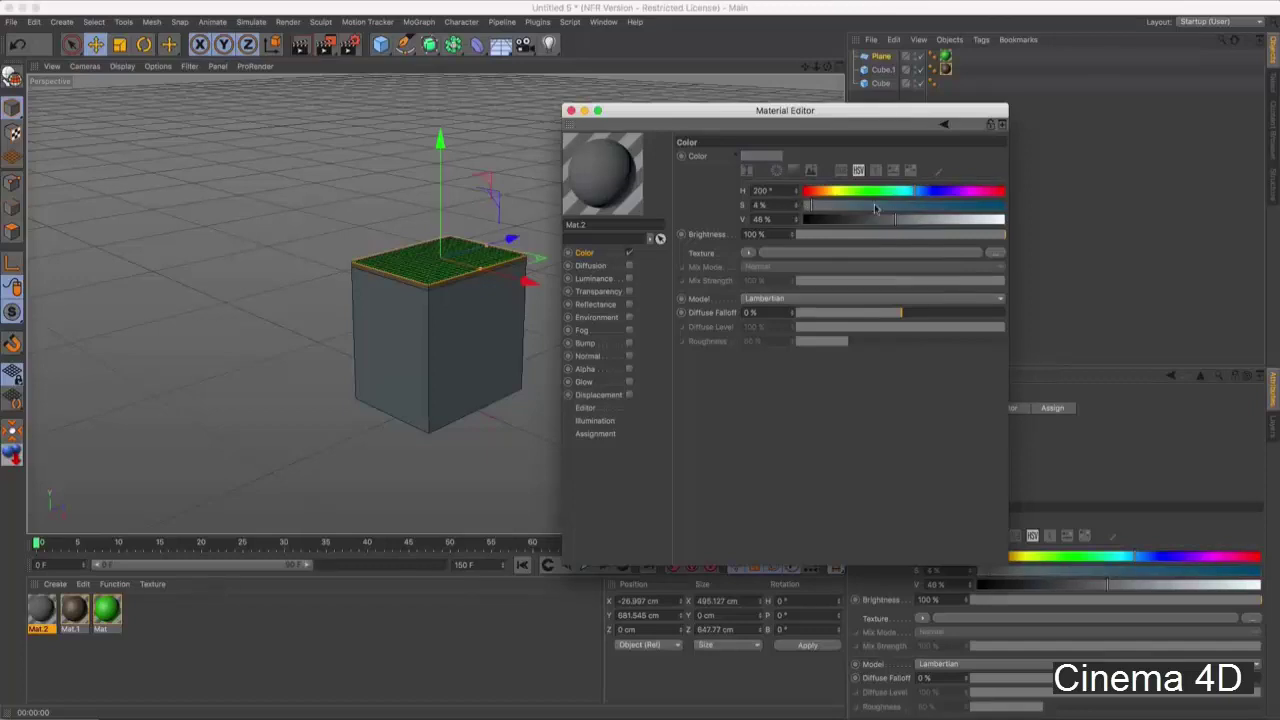
{"action": "left_click", "coordinate": [923, 195]}
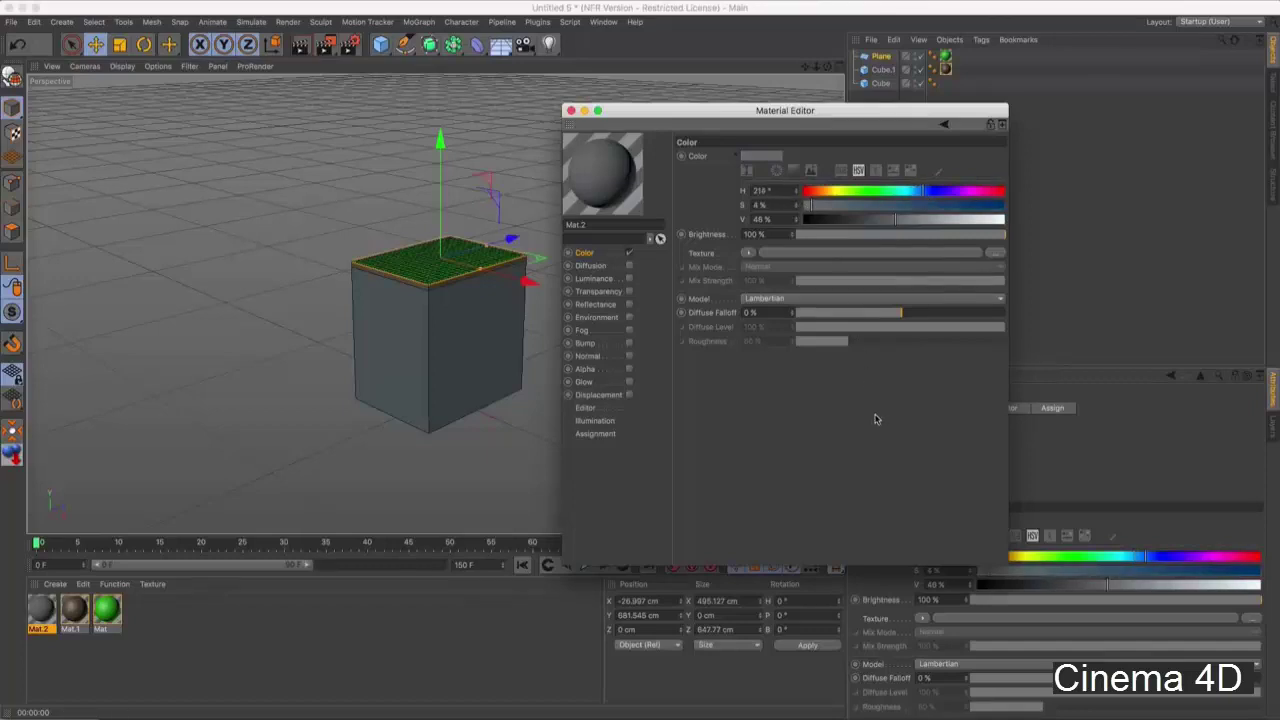
{"action": "left_click", "coordinate": [749, 255]}
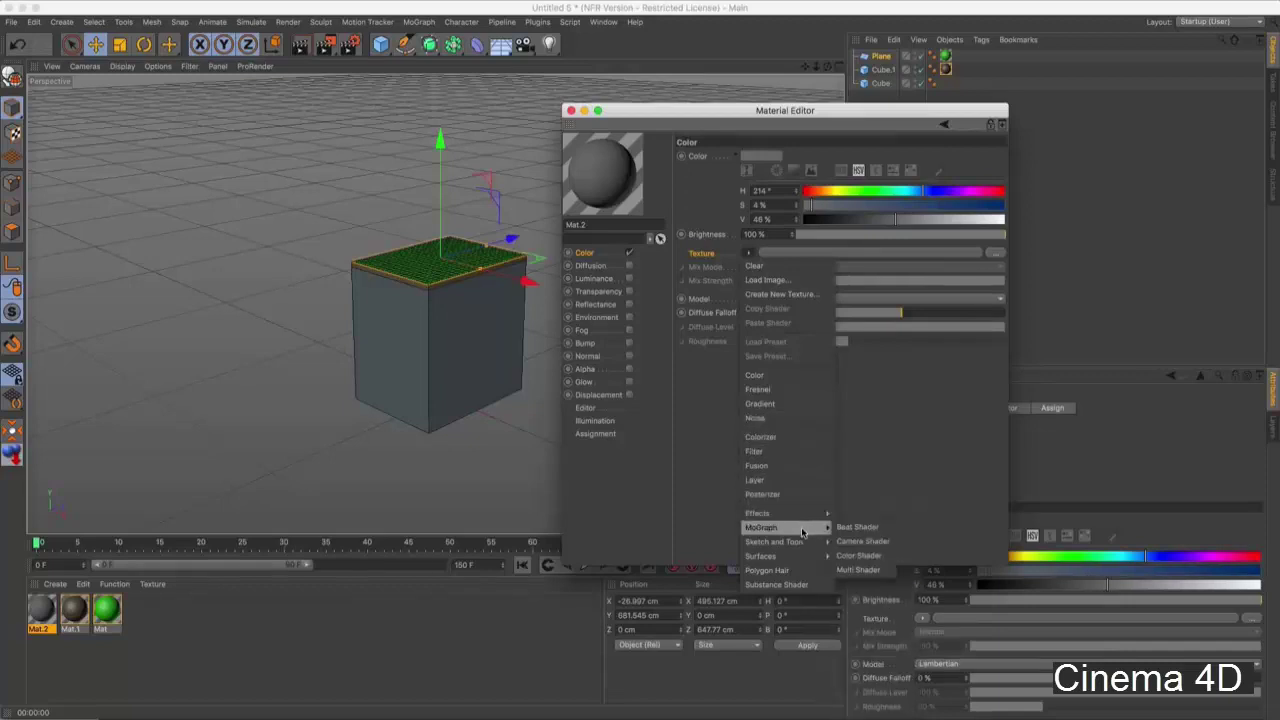
{"action": "mouse_move", "coordinate": [775, 556]}
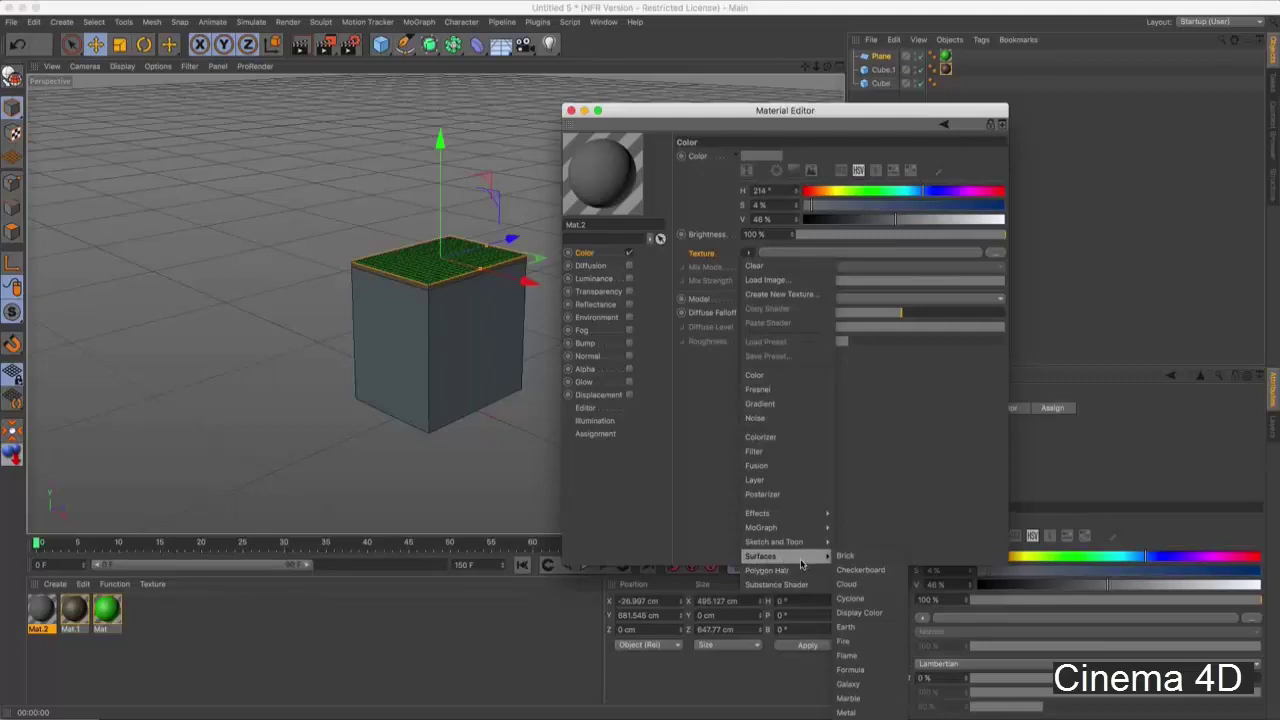
- Load the Starfield surface into Mat.2's Color texture and test its Blur Offset setting
{"action": "key", "text": "Escape"}
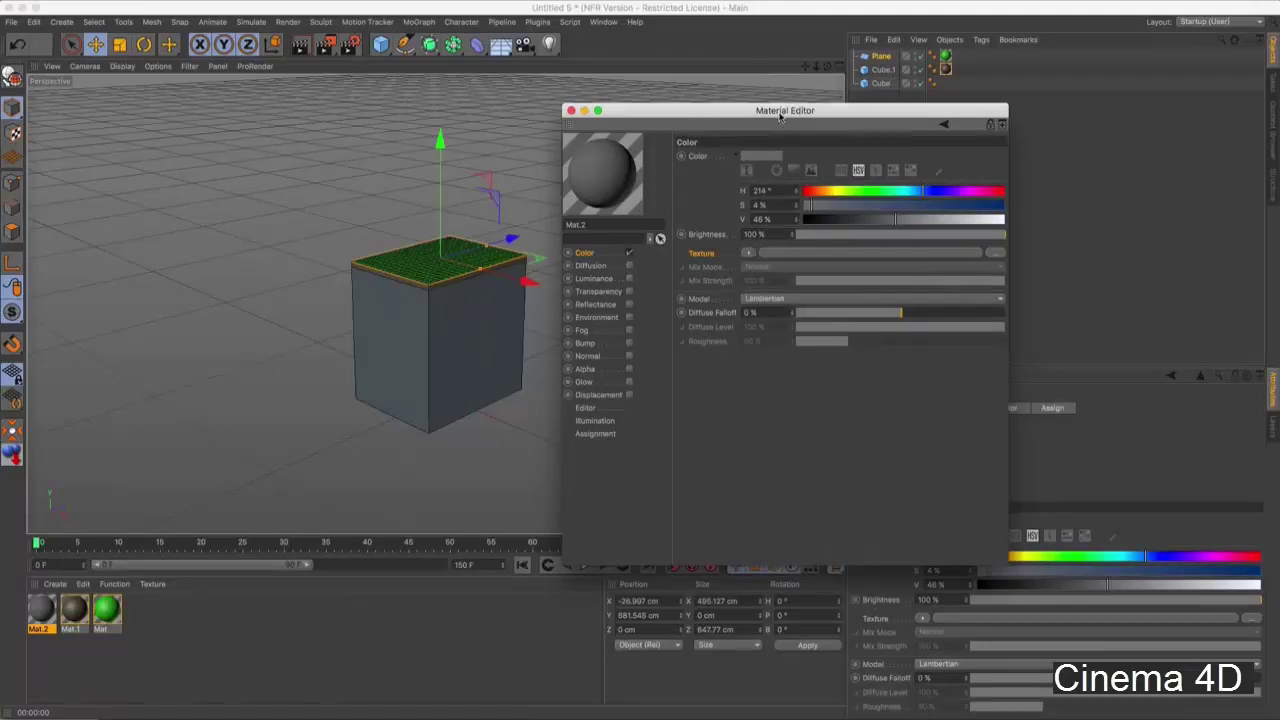
{"action": "left_click_drag", "start_coordinate": [760, 110], "coordinate": [695, 8]}
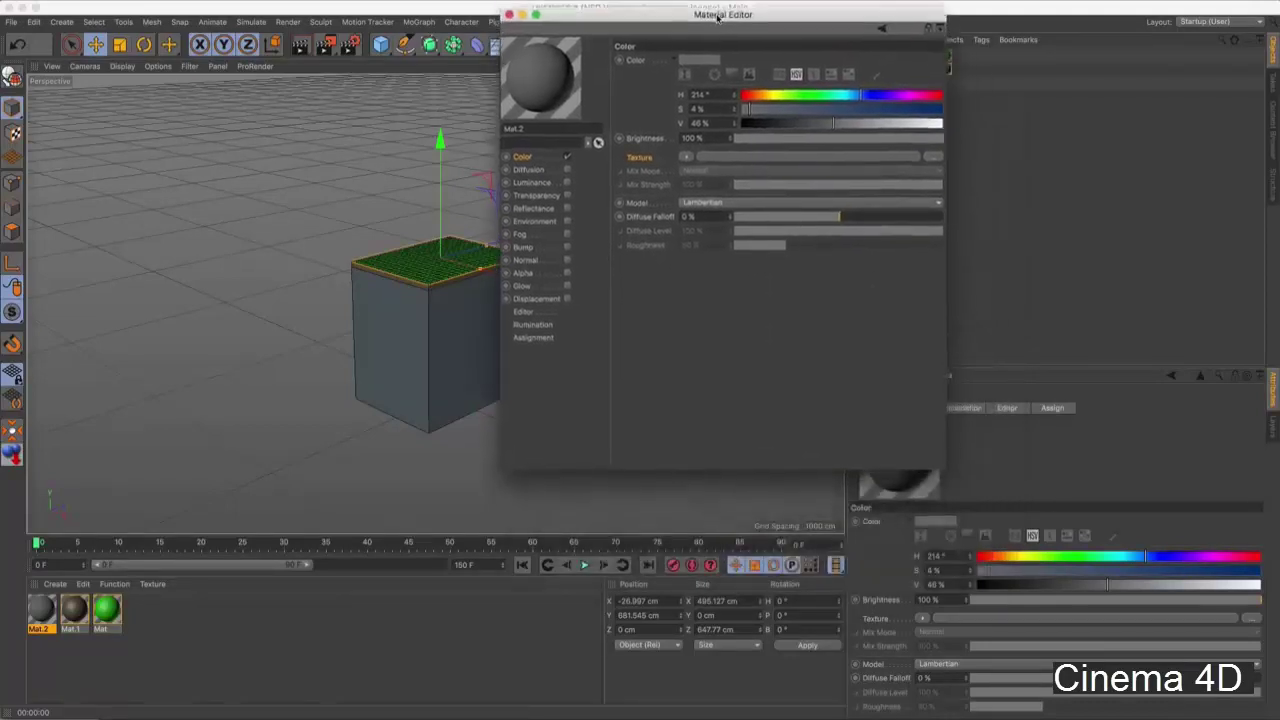
{"action": "left_click", "coordinate": [684, 151]}
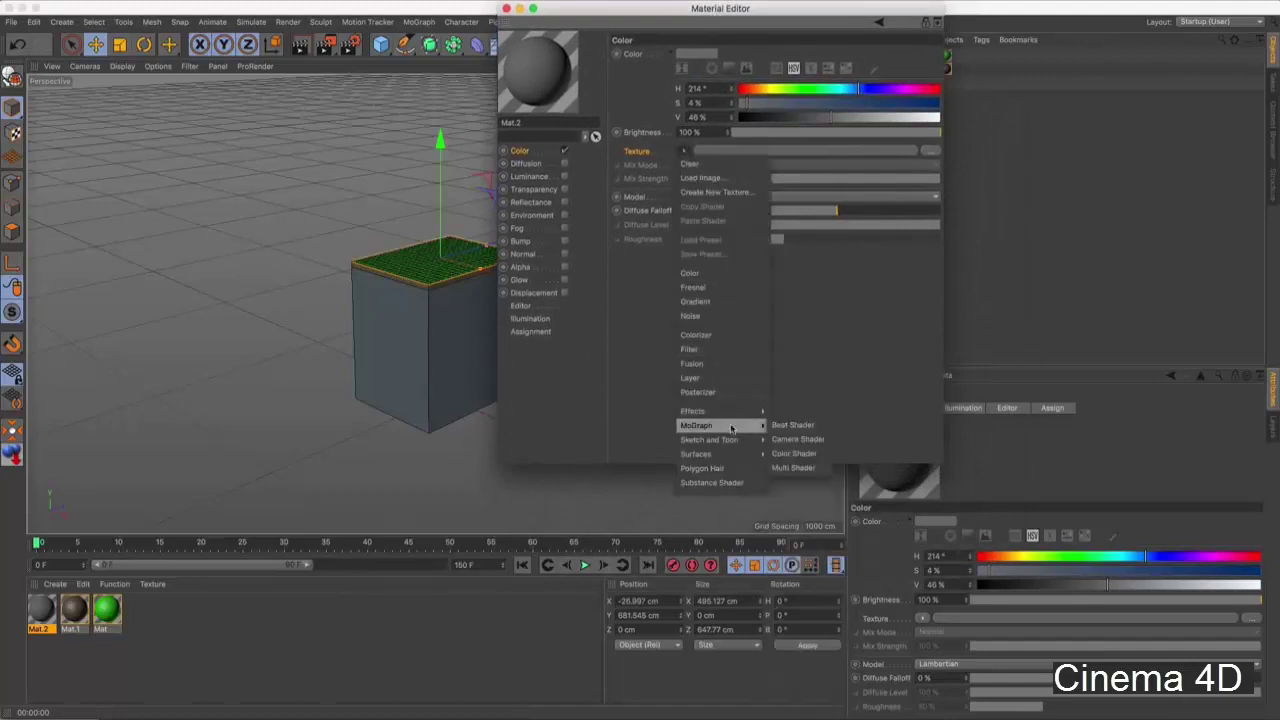
{"action": "mouse_move", "coordinate": [696, 454]}
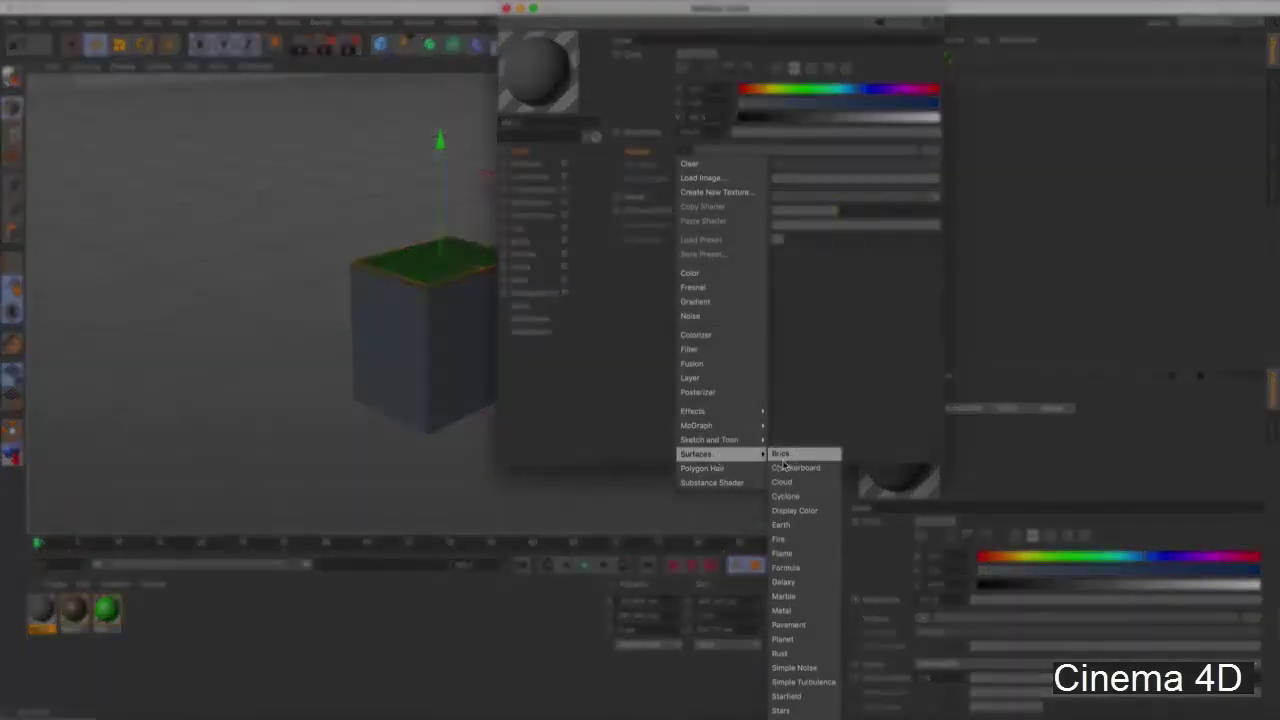
{"action": "left_click", "coordinate": [789, 697]}
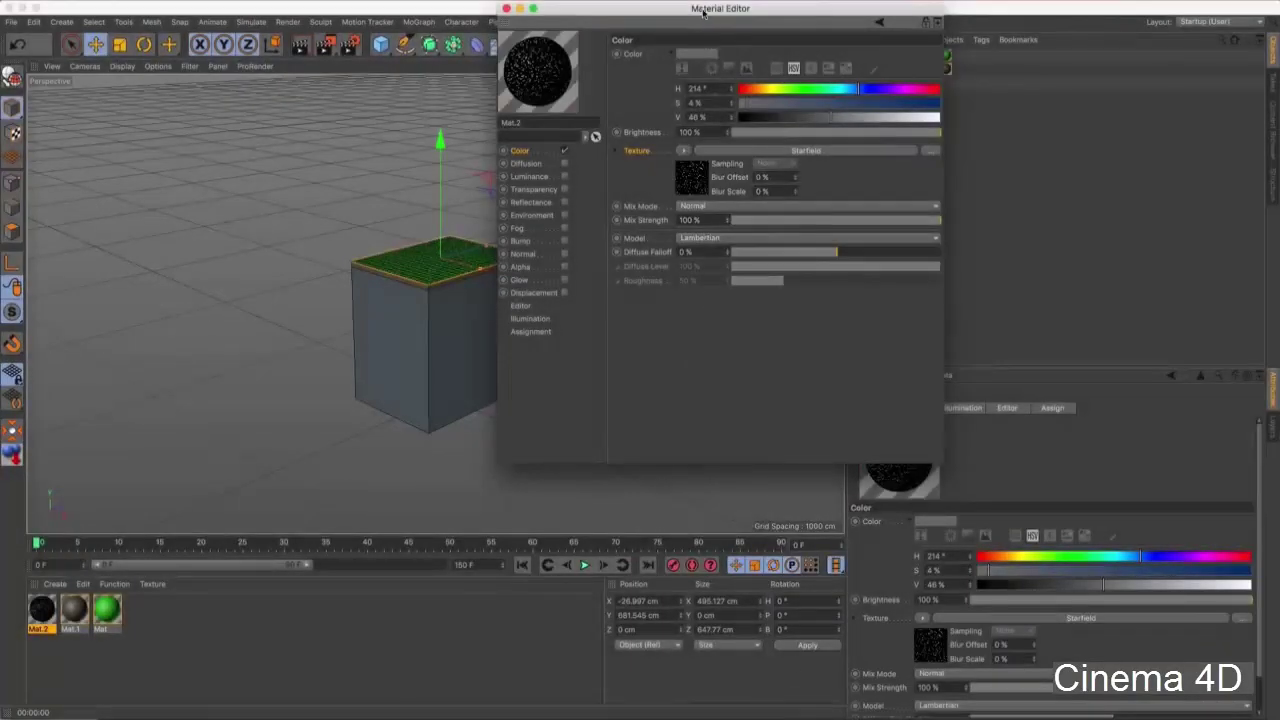
{"action": "left_click_drag", "start_coordinate": [703, 12], "coordinate": [848, 145]}
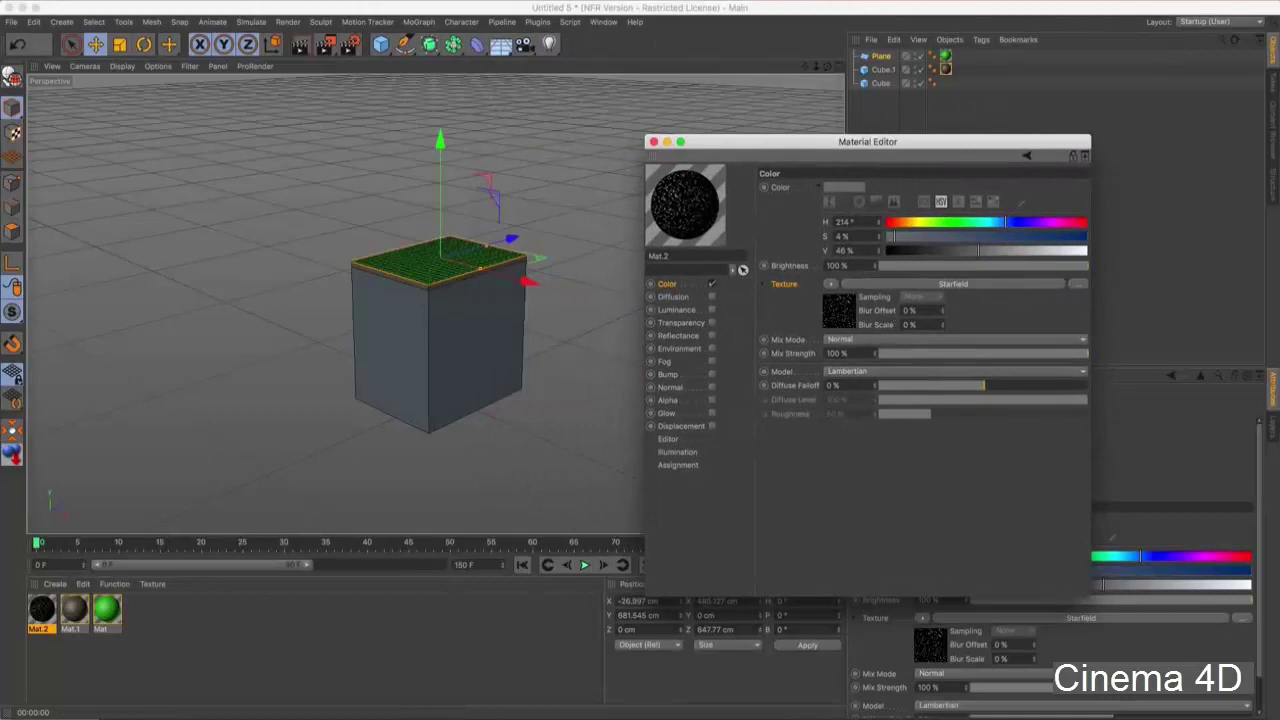
{"action": "left_click", "coordinate": [940, 287]}
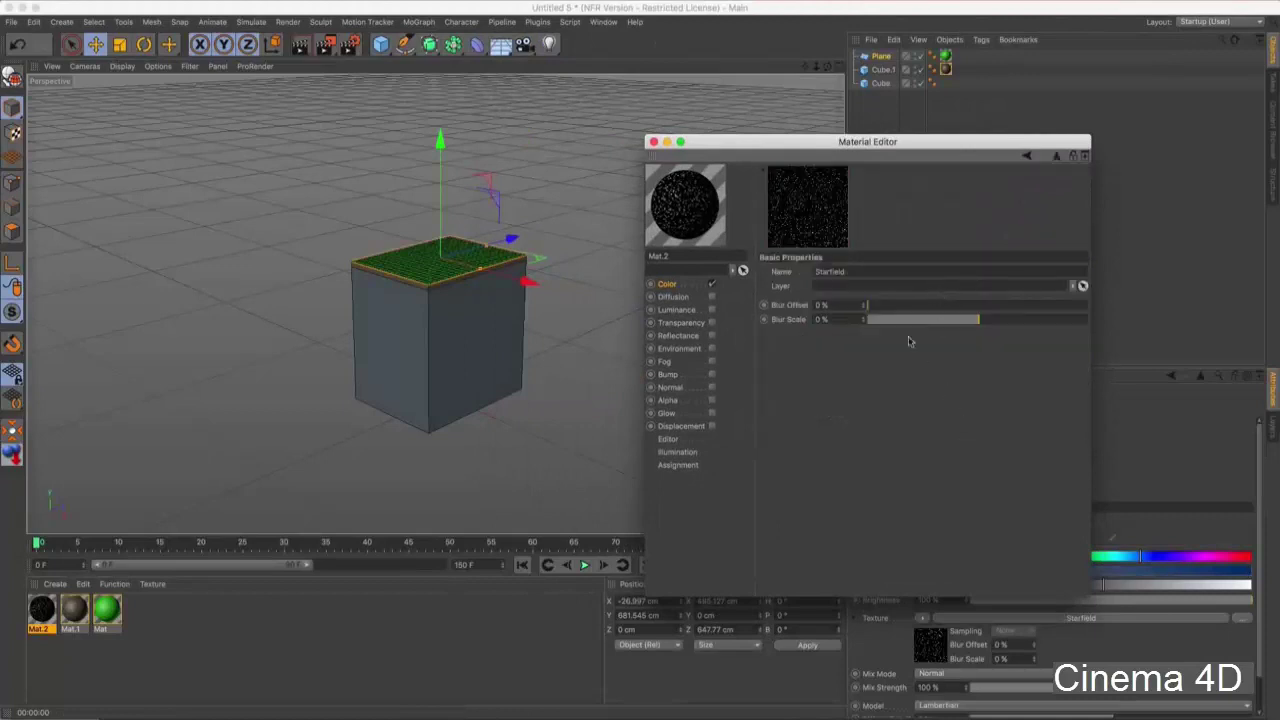
{"action": "left_click_drag", "start_coordinate": [866, 305], "coordinate": [852, 309]}
{"action": "left_click", "coordinate": [1059, 158]}
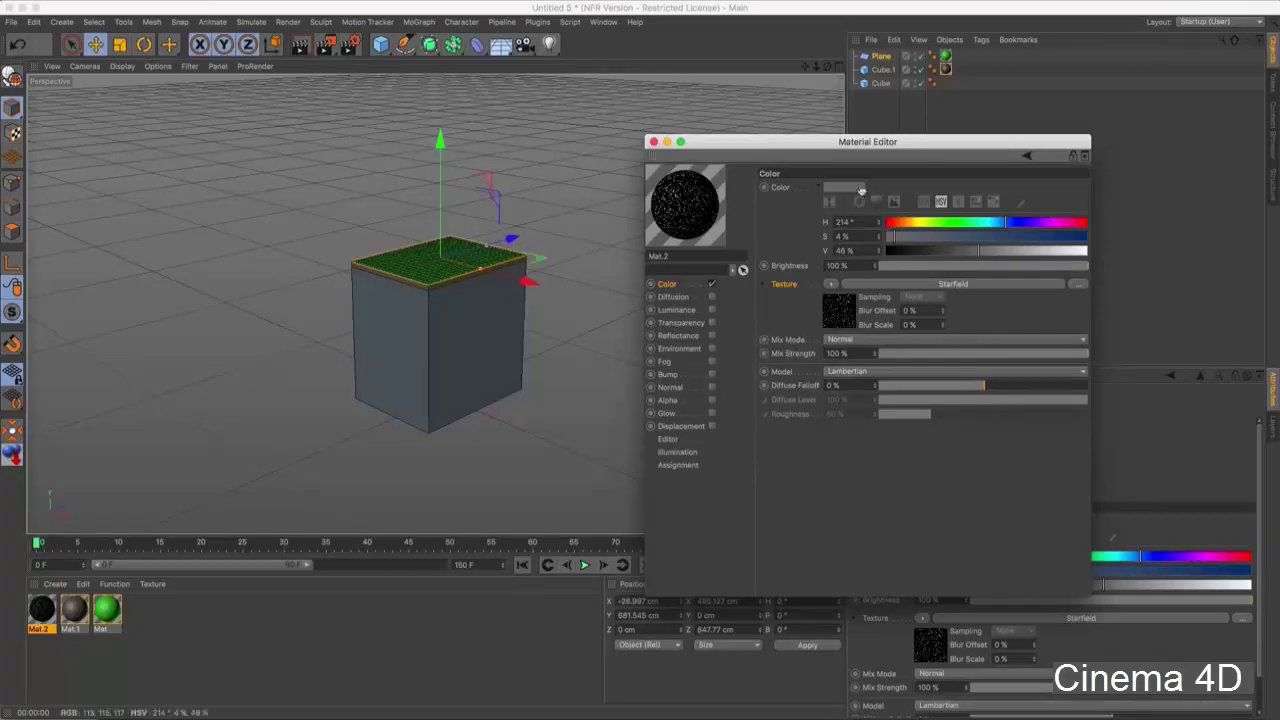
- Set the Starfield texture's Mix Mode to Add and drag Mat.2 onto the tall cube
{"action": "left_click", "coordinate": [852, 342]}
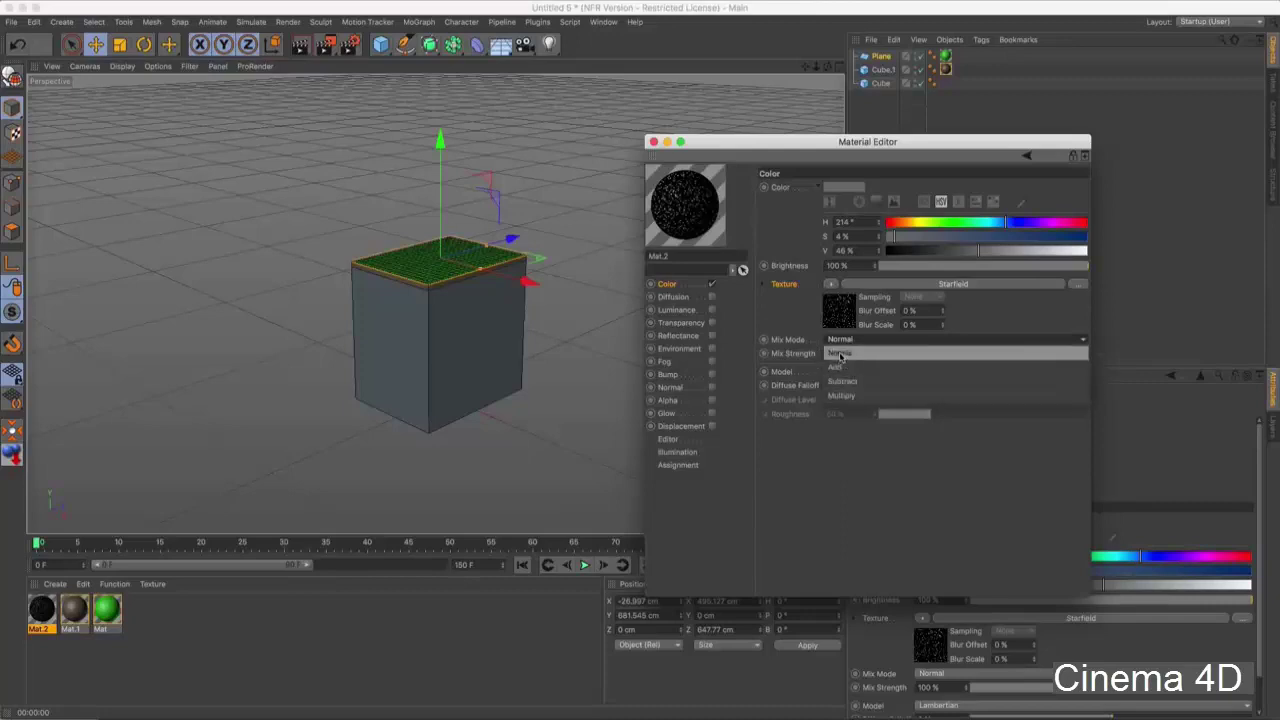
{"action": "left_click", "coordinate": [849, 373]}
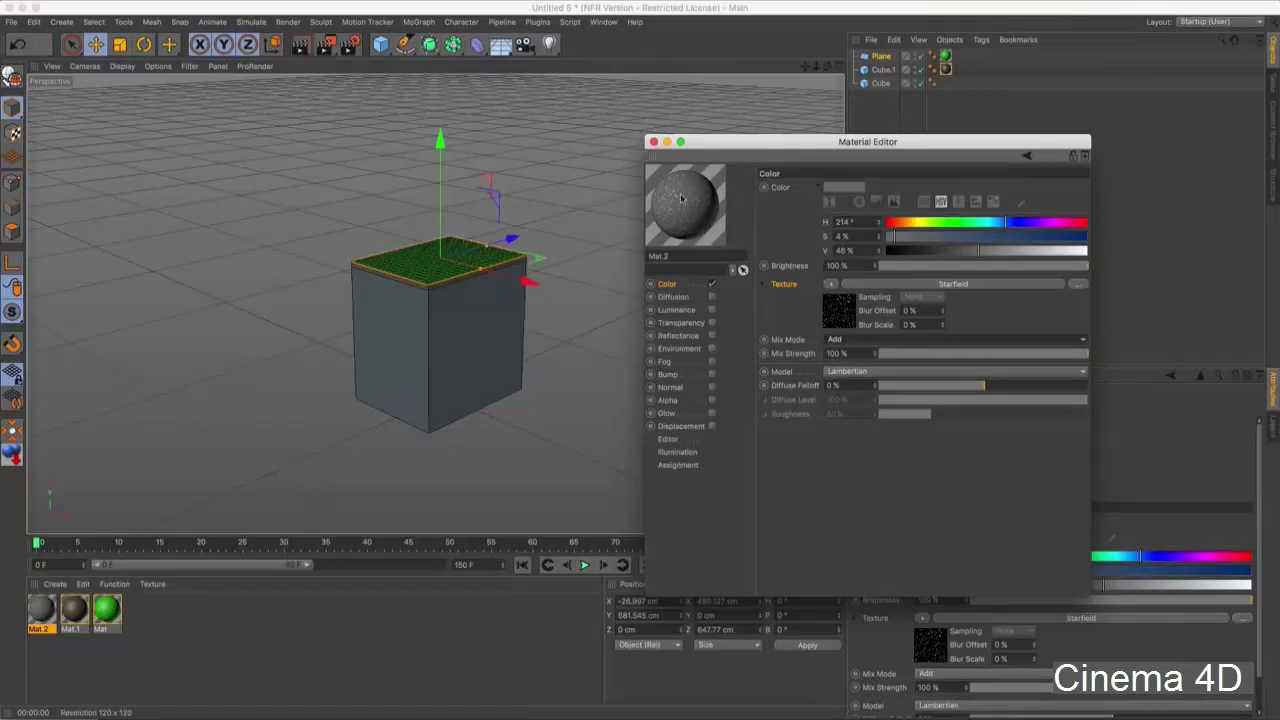
{"action": "left_click_drag", "start_coordinate": [760, 141], "coordinate": [957, 167]}
{"action": "left_click_drag", "start_coordinate": [56, 610], "coordinate": [445, 352]}
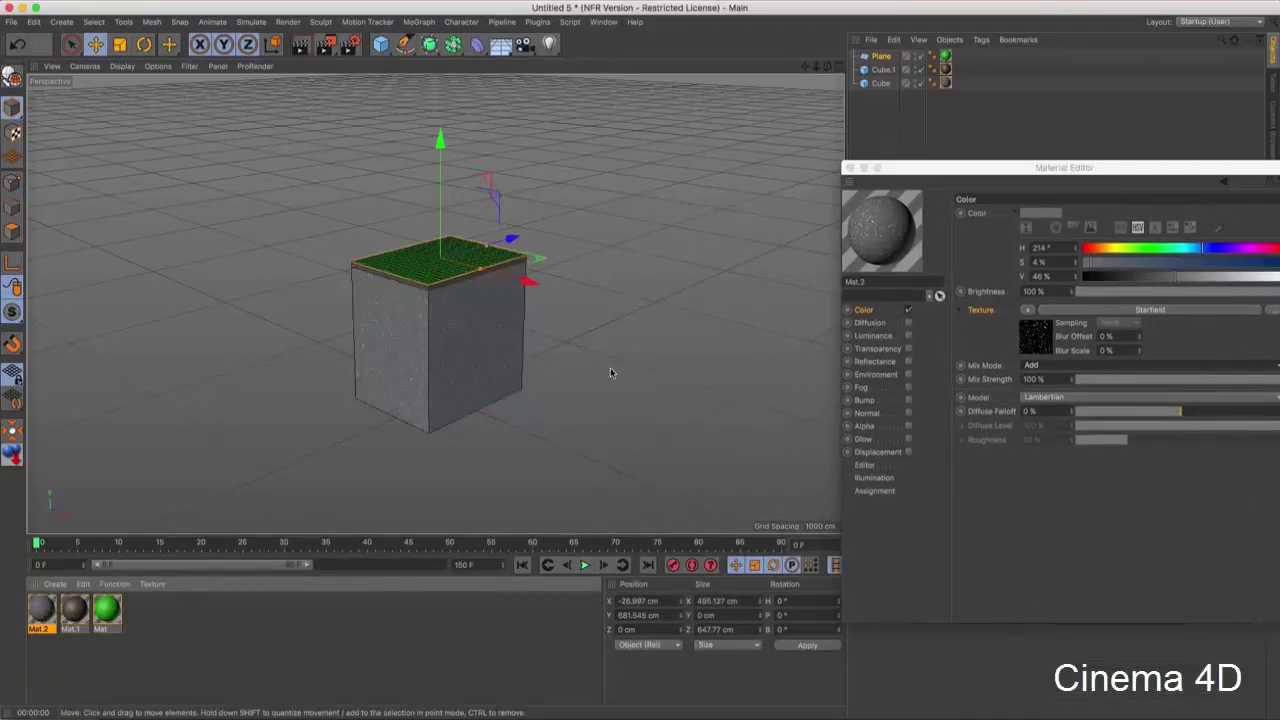
{"action": "key", "text": "ctrl+r"}
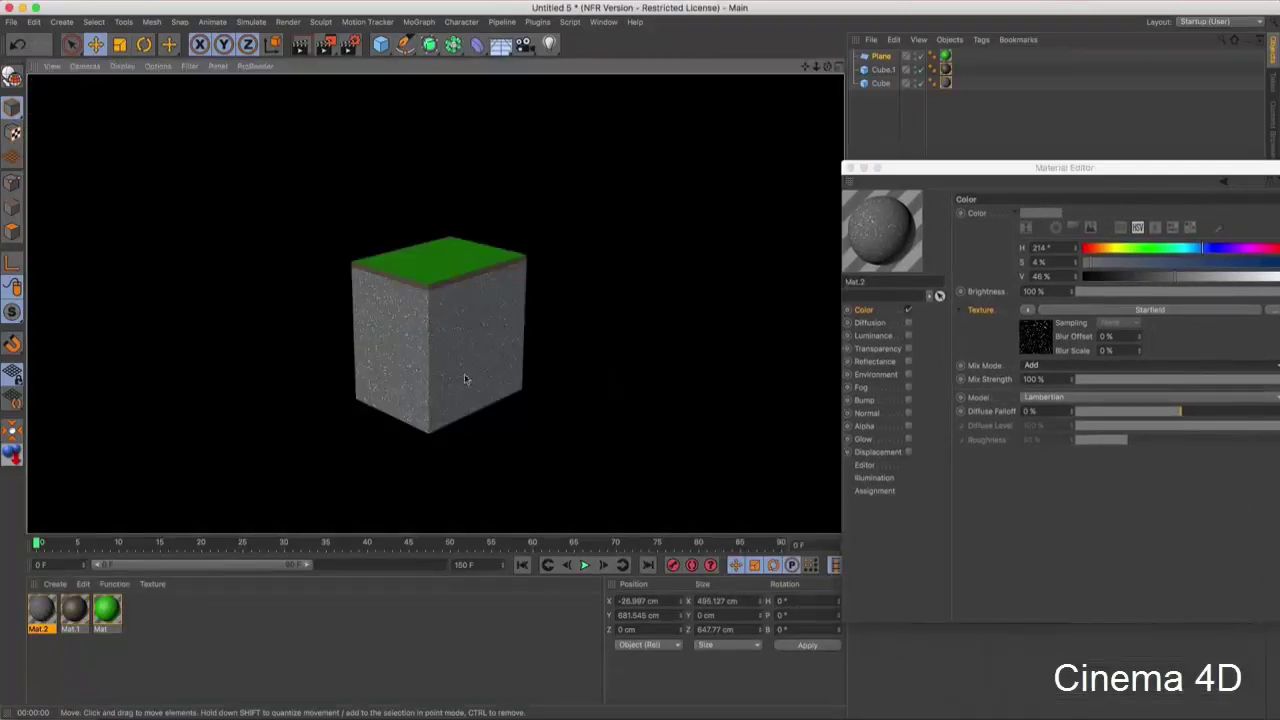
{"action": "scroll", "coordinate": [442, 350], "scroll_direction": "up", "scroll_amount": 2}
{"action": "scroll", "coordinate": [442, 350], "scroll_direction": "up", "scroll_amount": 3}
{"action": "scroll", "coordinate": [445, 353], "scroll_direction": "up", "scroll_amount": 2}
{"action": "key", "text": "ctrl+r"}
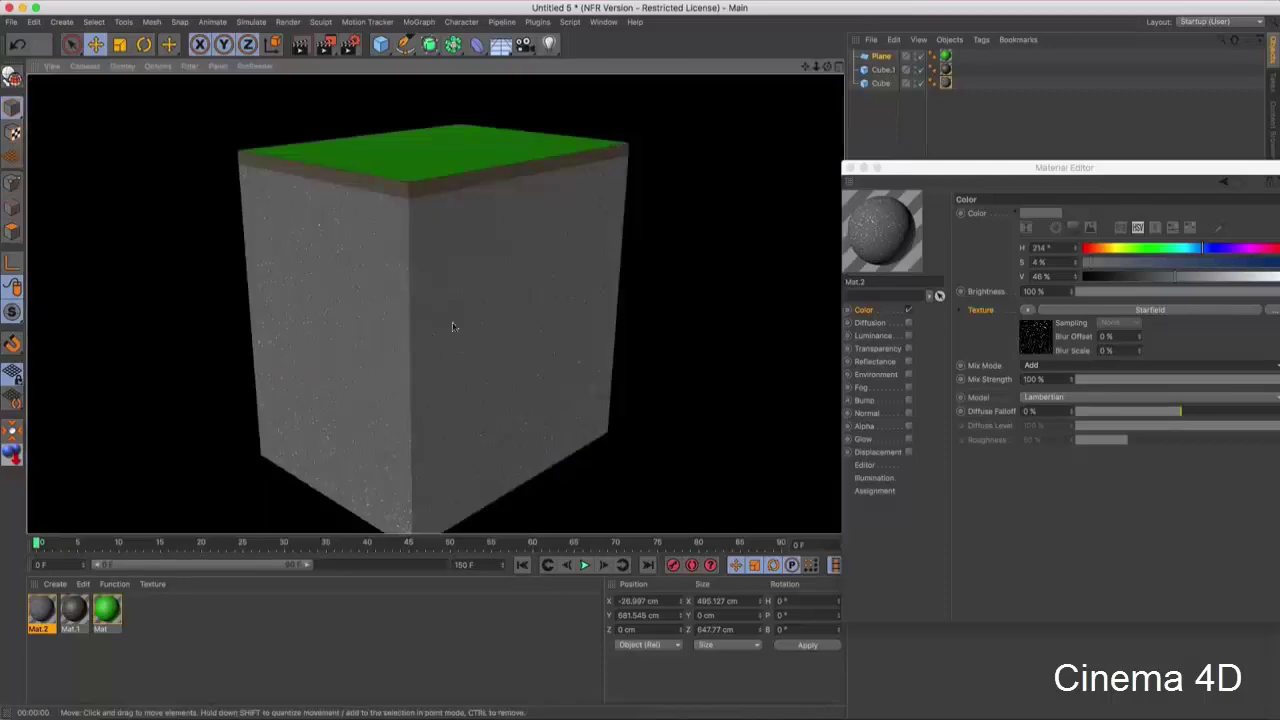
{"action": "scroll", "coordinate": [445, 352], "scroll_direction": "up", "scroll_amount": 5}
{"action": "key", "text": "ctrl+r"}
{"action": "scroll", "coordinate": [423, 375], "scroll_direction": "down", "scroll_amount": 6}
{"action": "key", "text": "ctrl+r"}
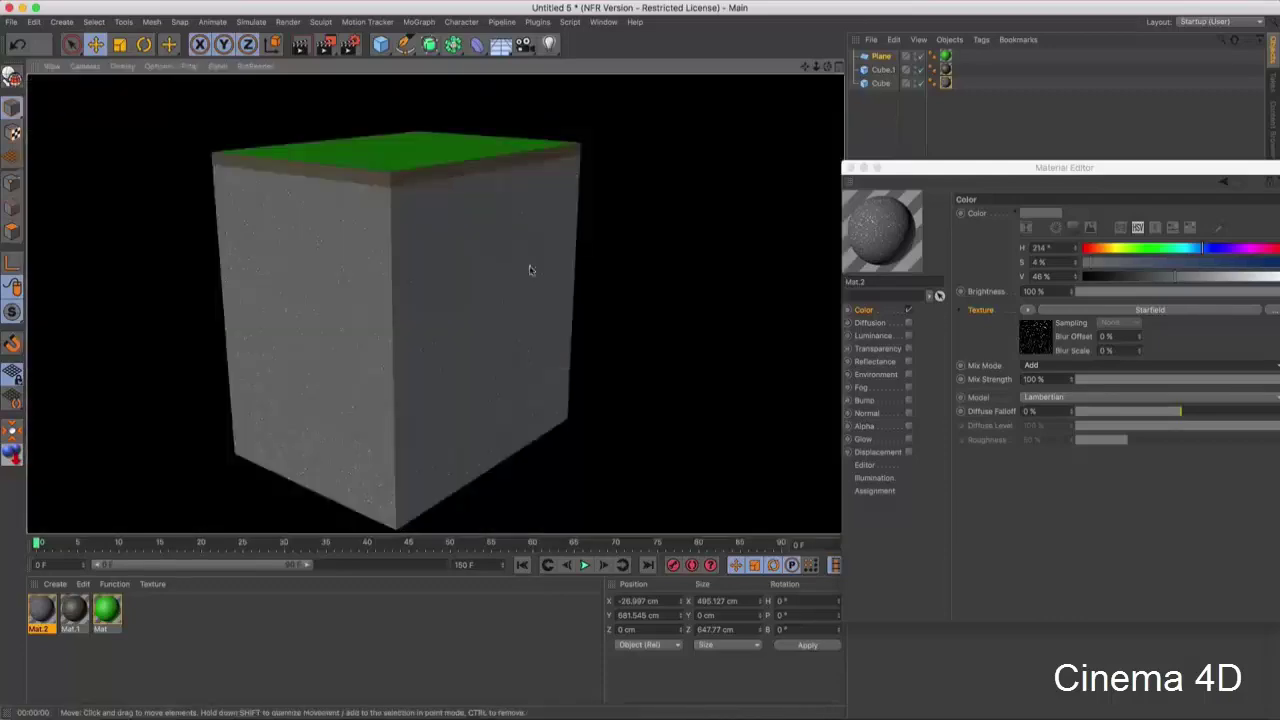
{"action": "scroll", "coordinate": [457, 423], "scroll_direction": "down", "scroll_amount": 3}
{"action": "scroll", "coordinate": [523, 420], "scroll_direction": "up", "scroll_amount": 1}
{"action": "key", "text": "ctrl+r"}
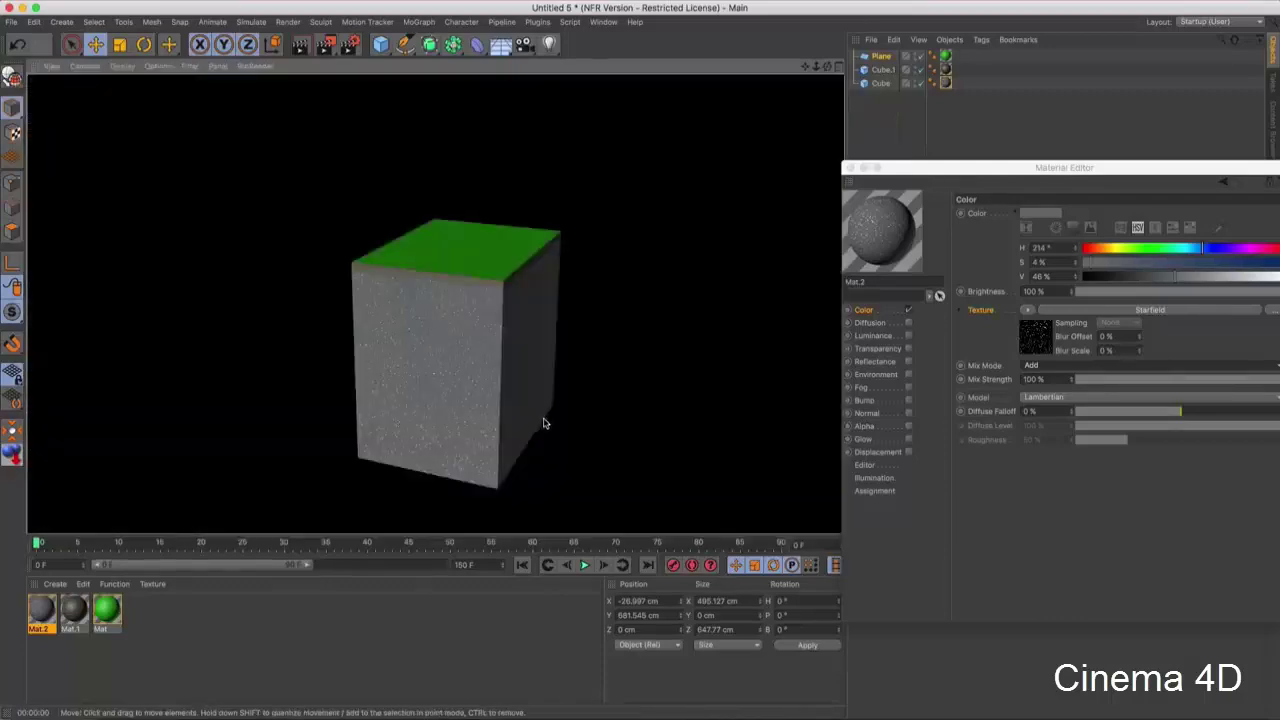
{"action": "mouse_move", "coordinate": [543, 423]}
{"action": "left_mouse_down", "text": "alt"}
{"action": "mouse_move", "coordinate": [468, 422]}
{"action": "mouse_move", "coordinate": [503, 429]}
{"action": "left_mouse_up", "text": "alt"}
{"action": "key", "text": "ctrl+r"}
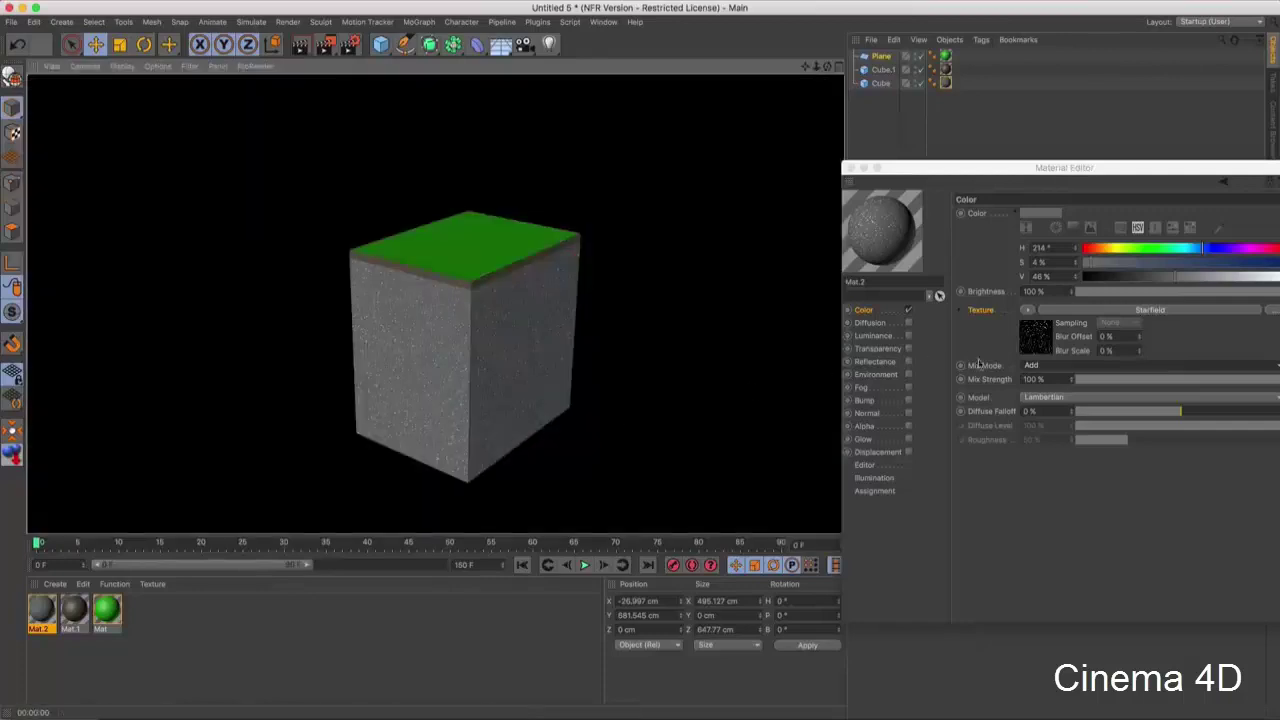
{"action": "left_click_drag", "start_coordinate": [1000, 167], "coordinate": [833, 164]}
{"action": "left_click", "coordinate": [828, 384]}
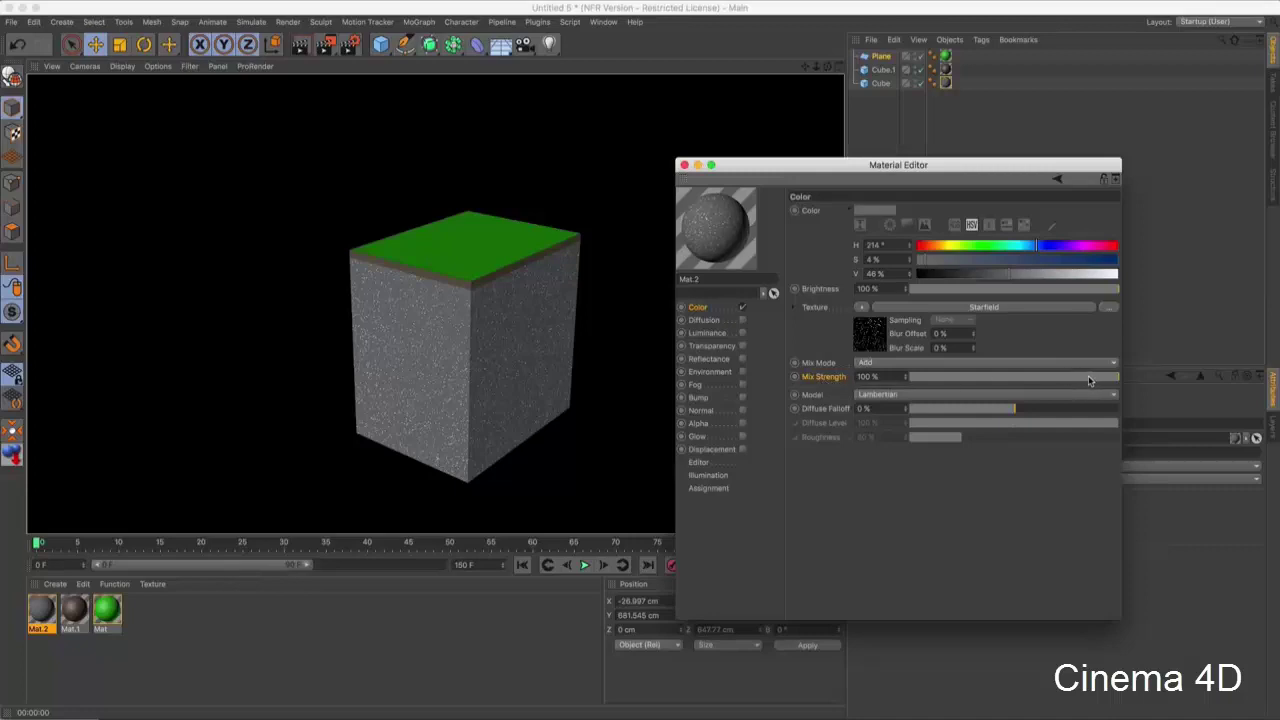
{"action": "mouse_move", "coordinate": [1089, 380]}
{"action": "left_mouse_down"}
{"action": "mouse_move", "coordinate": [828, 394]}
{"action": "mouse_move", "coordinate": [1212, 404]}
{"action": "left_mouse_up"}
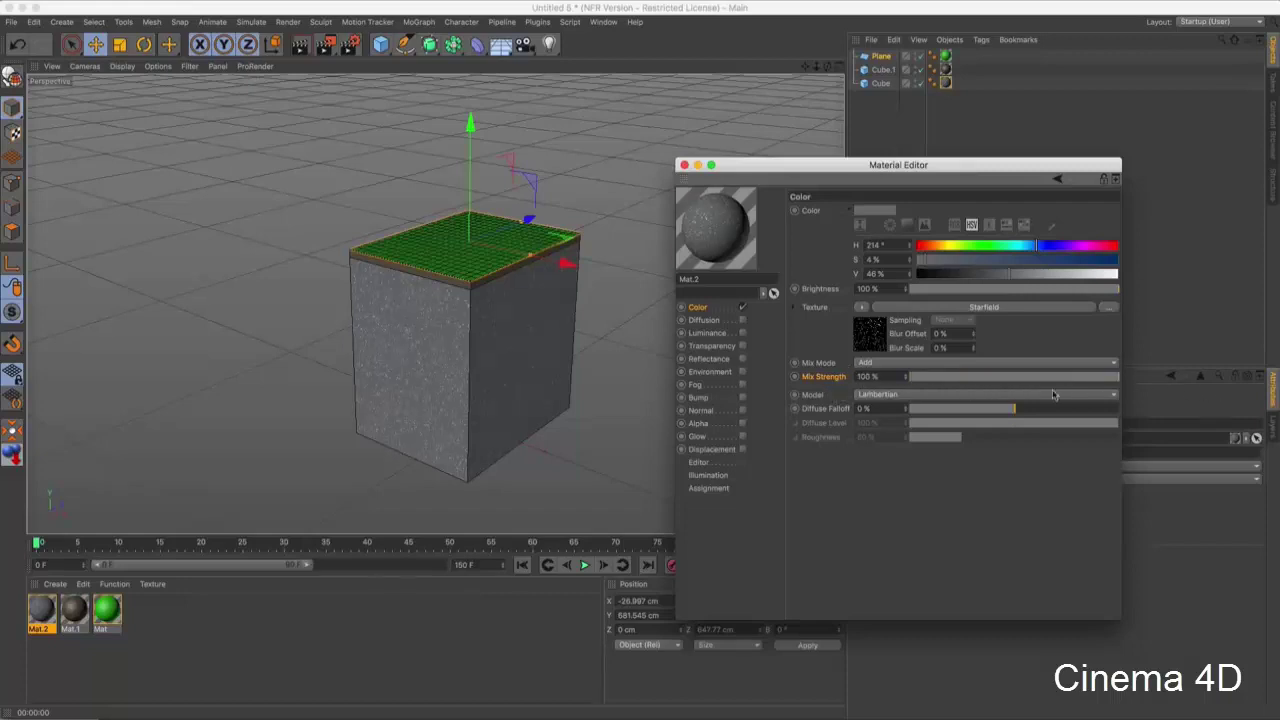
- Lower the Starfield texture's Mix Strength to 30%, rendering the cube to compare
{"action": "left_click_drag", "start_coordinate": [1036, 384], "coordinate": [964, 377]}
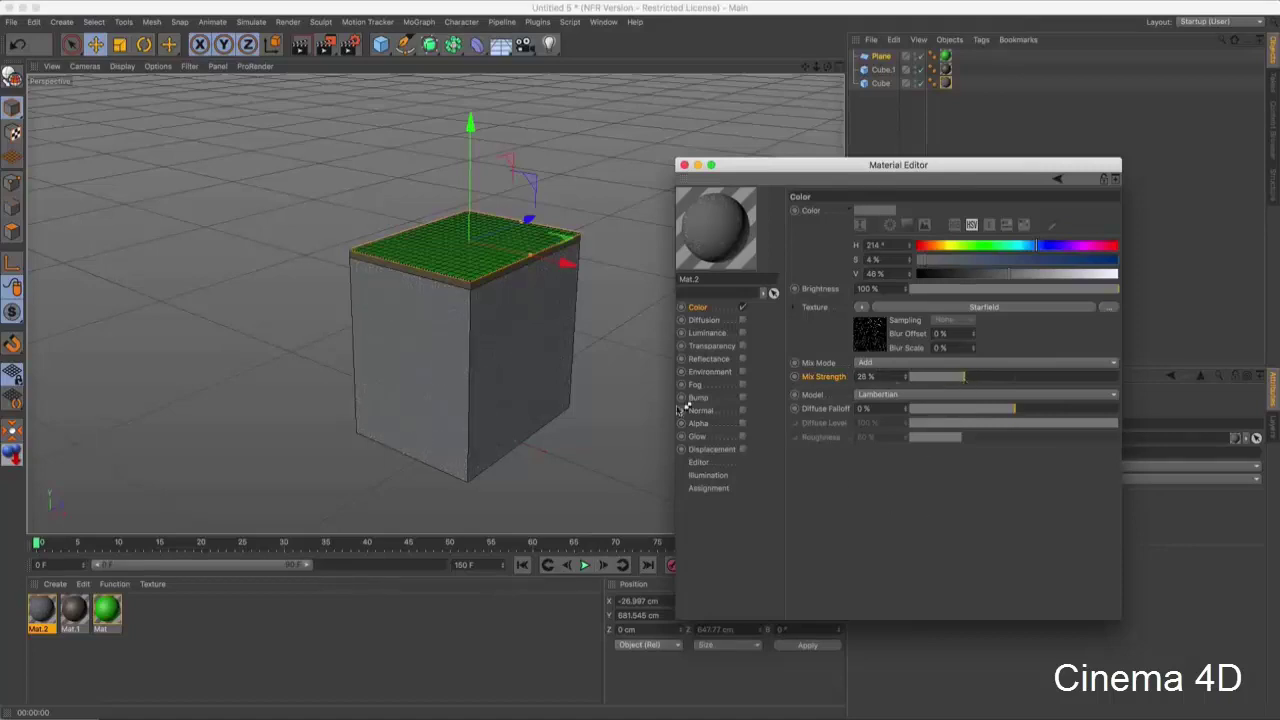
{"action": "key", "text": "ctrl+r"}
{"action": "left_click", "coordinate": [617, 409]}
{"action": "key", "text": "ctrl+r"}
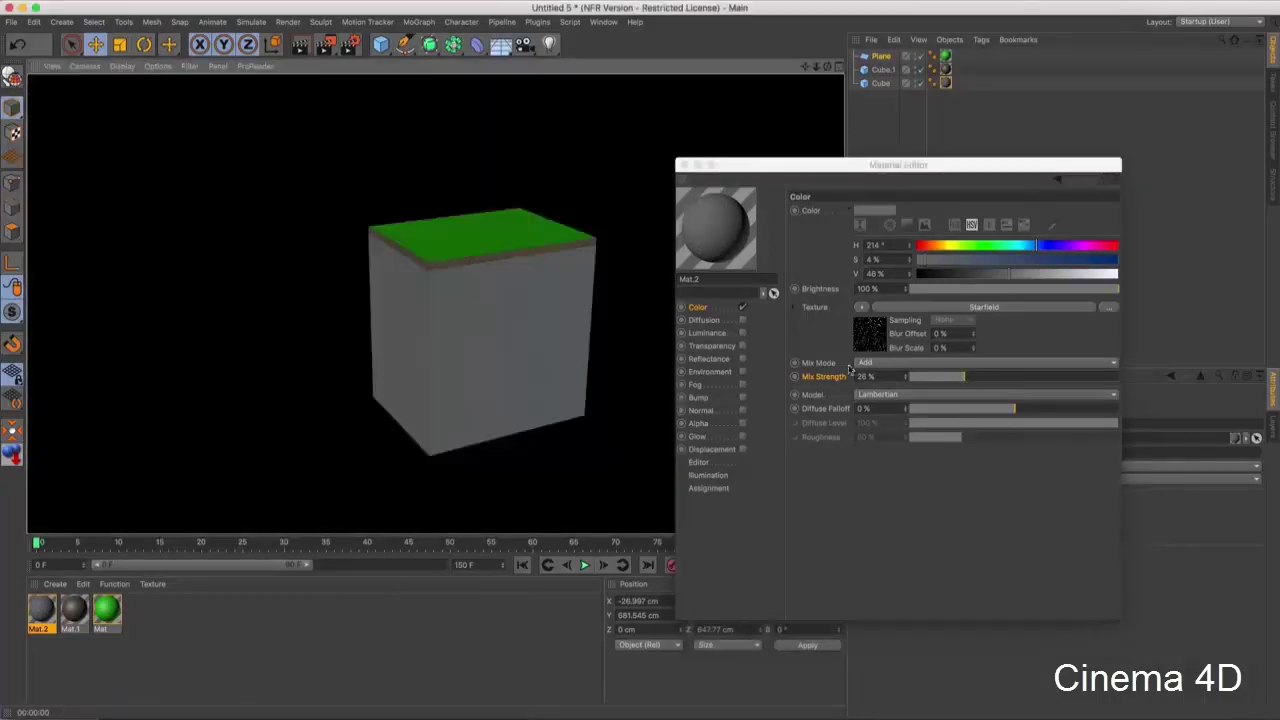
{"action": "left_click", "coordinate": [778, 348]}
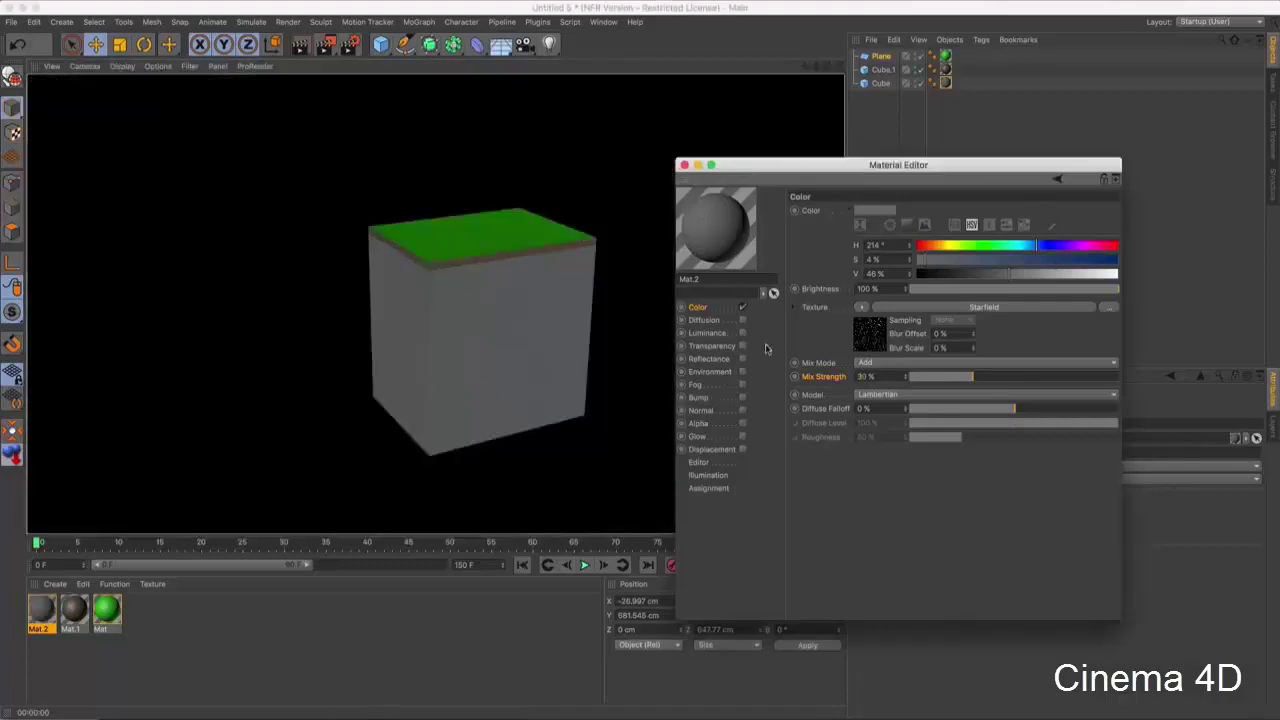
- Orbit and zoom around the cube, rendering previews of the subtler speckled material
{"action": "left_click", "coordinate": [520, 380]}
{"action": "left_click_drag", "start_coordinate": [520, 380], "coordinate": [571, 394], "text": "alt"}
{"action": "key", "text": "ctrl+r"}
{"action": "scroll", "coordinate": [417, 351], "scroll_direction": "up", "scroll_amount": 3}
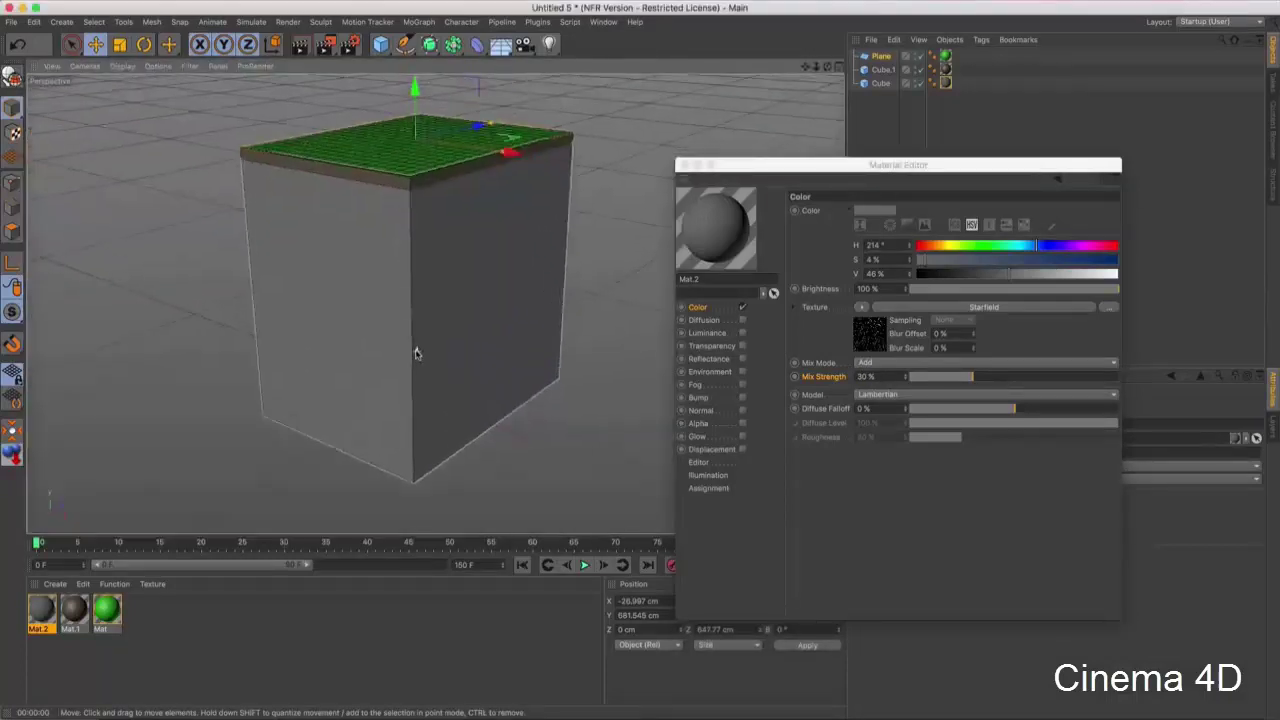
{"action": "scroll", "coordinate": [451, 371], "scroll_direction": "up", "scroll_amount": 3}
{"action": "key", "text": "ctrl+r"}
{"action": "scroll", "coordinate": [414, 377], "scroll_direction": "down", "scroll_amount": 3}
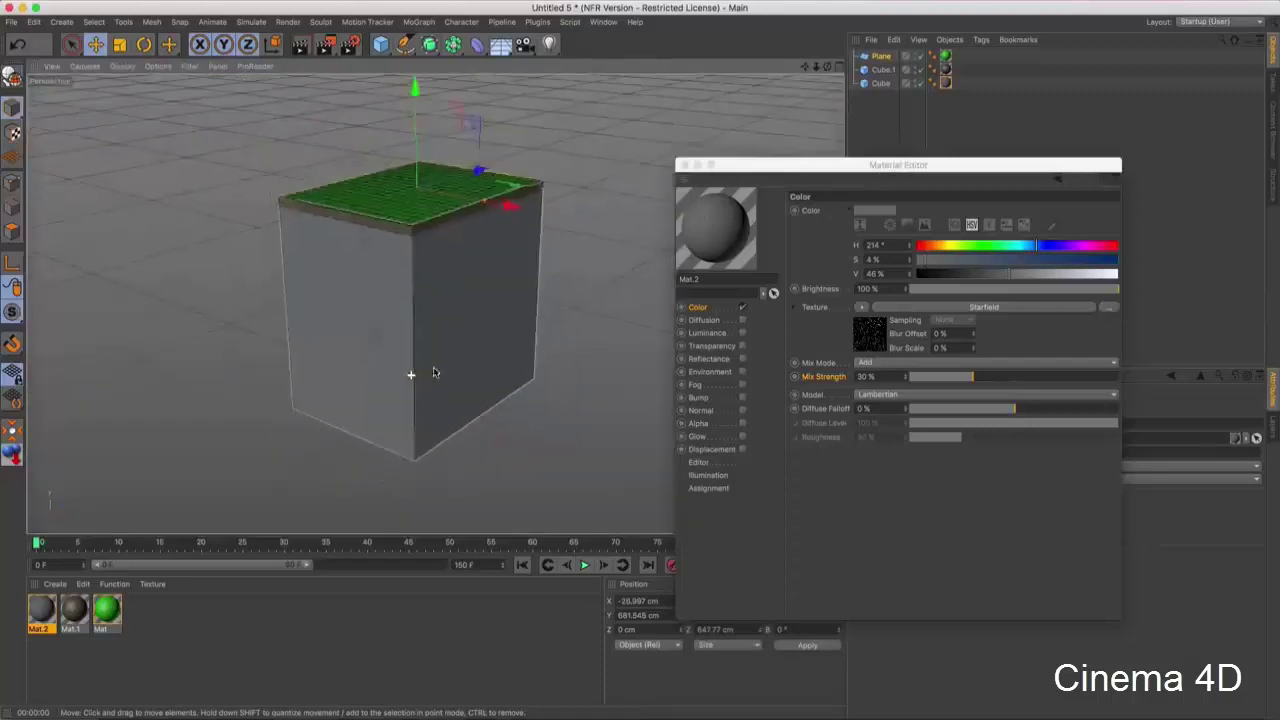
{"action": "scroll", "coordinate": [423, 371], "scroll_direction": "down", "scroll_amount": 2}
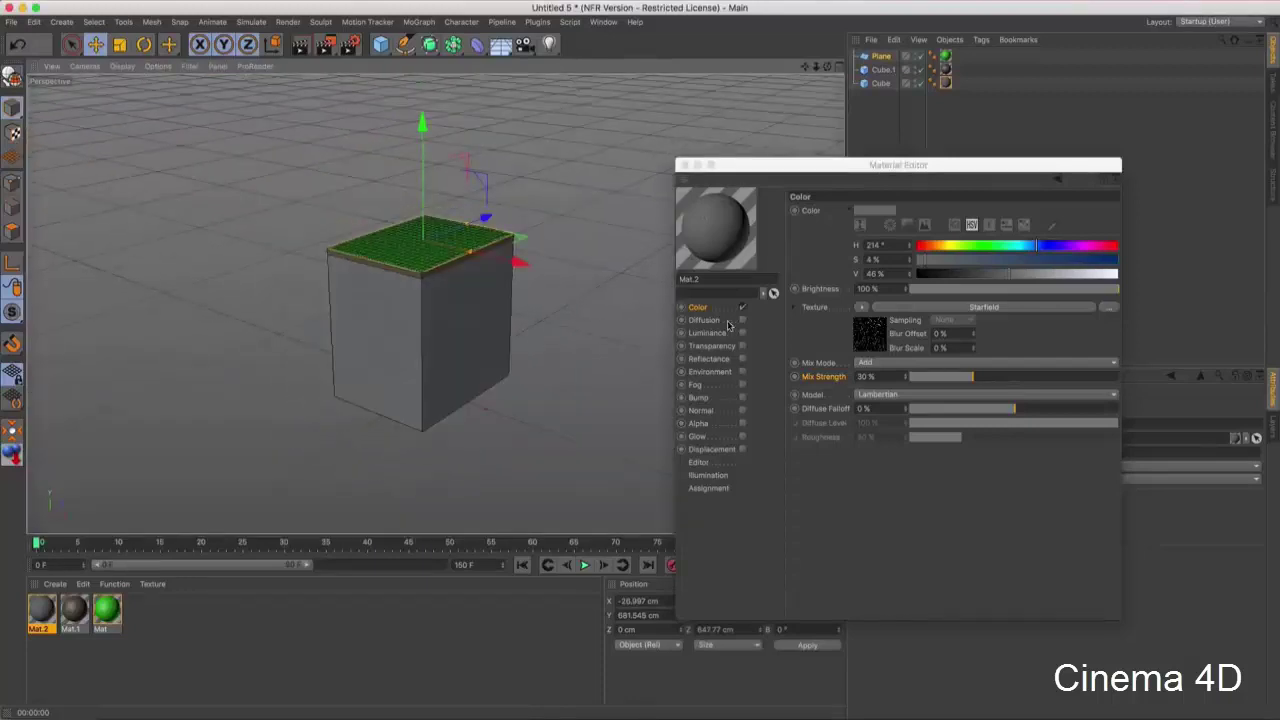
{"action": "left_click", "coordinate": [725, 290]}
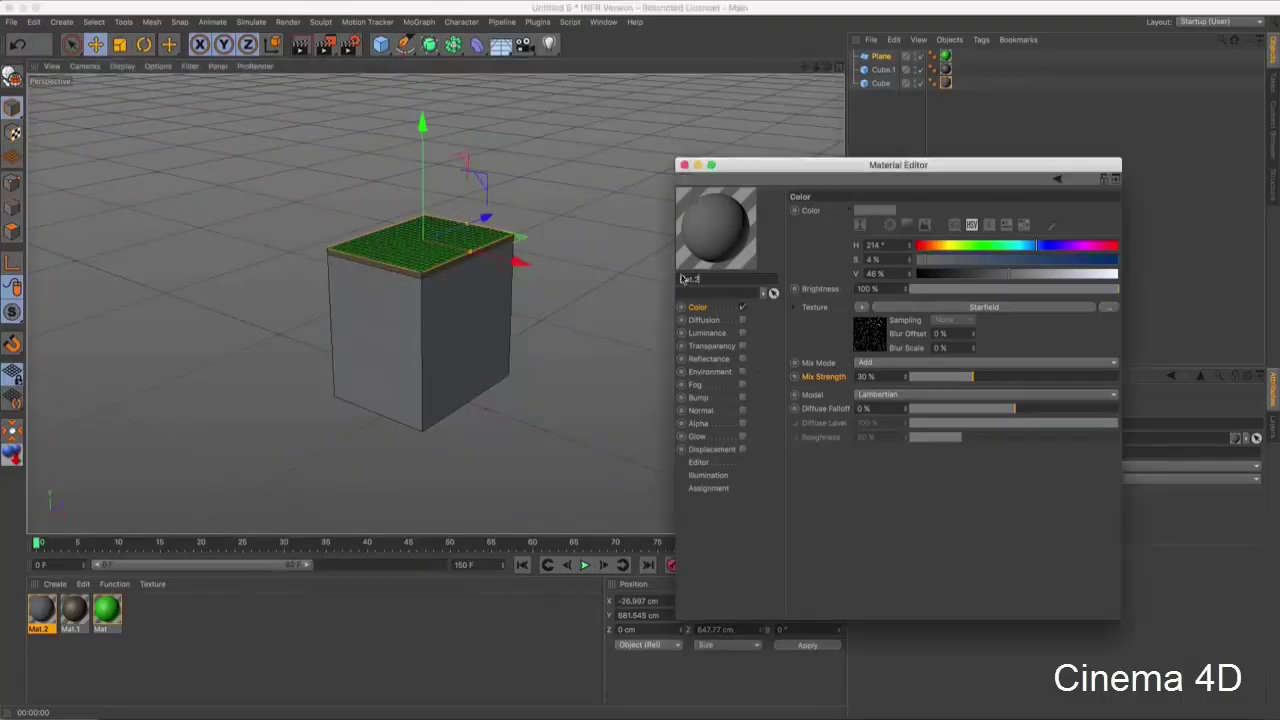
- Close the Material Editor, box-select Plane, Cube.1 and Cube, and group them with Alt+G
{"action": "left_click", "coordinate": [684, 164]}
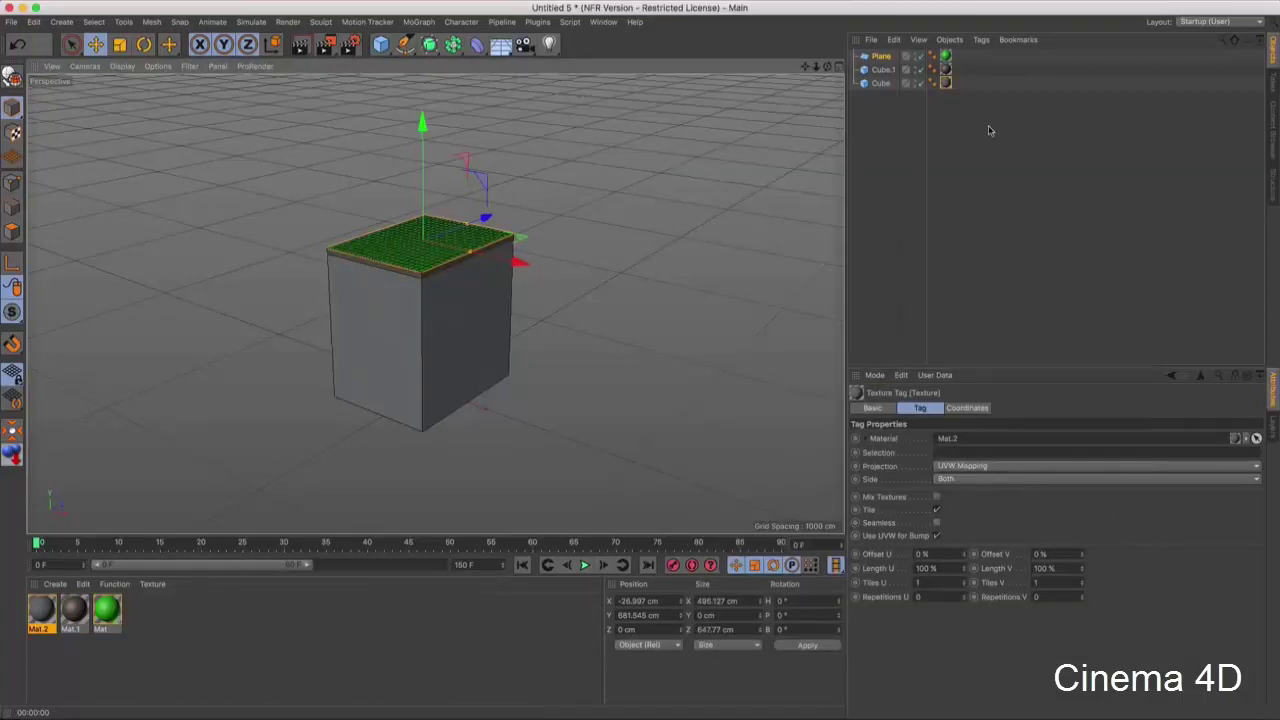
{"action": "left_click_drag", "start_coordinate": [852, 50], "coordinate": [948, 174]}
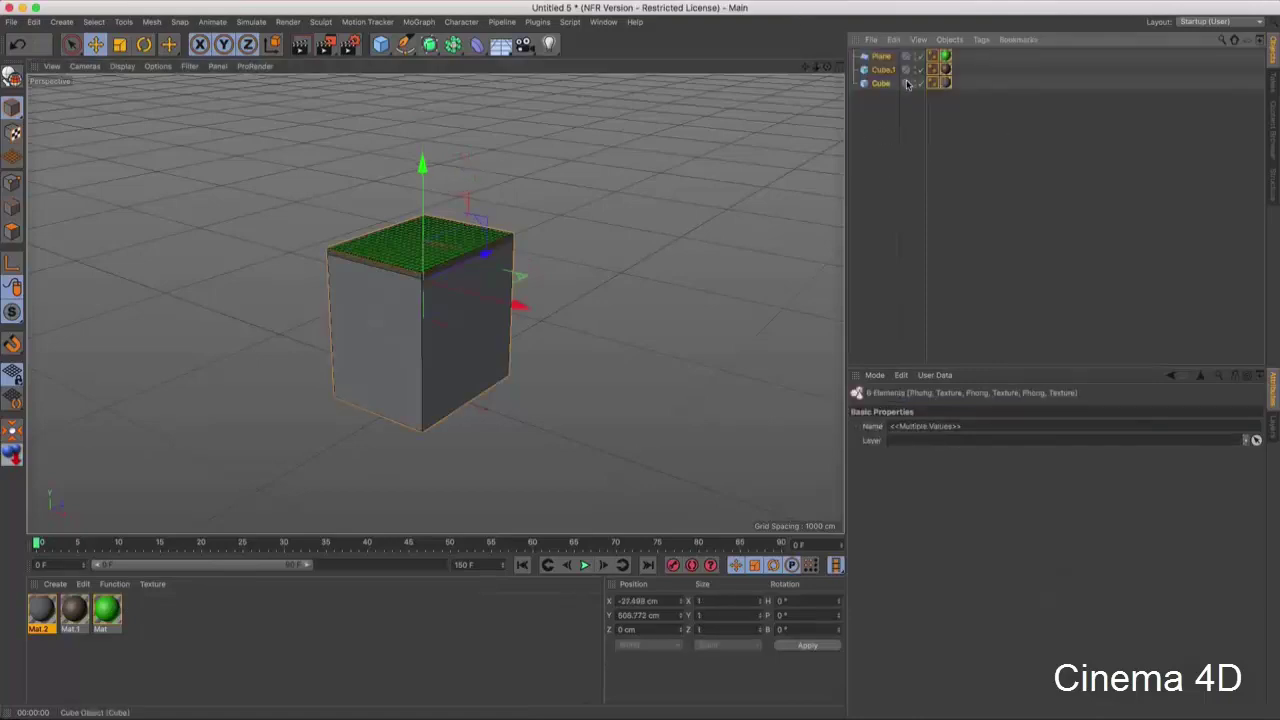
{"action": "key", "text": "alt+g"}
{"action": "type", "text": "Block UI"}
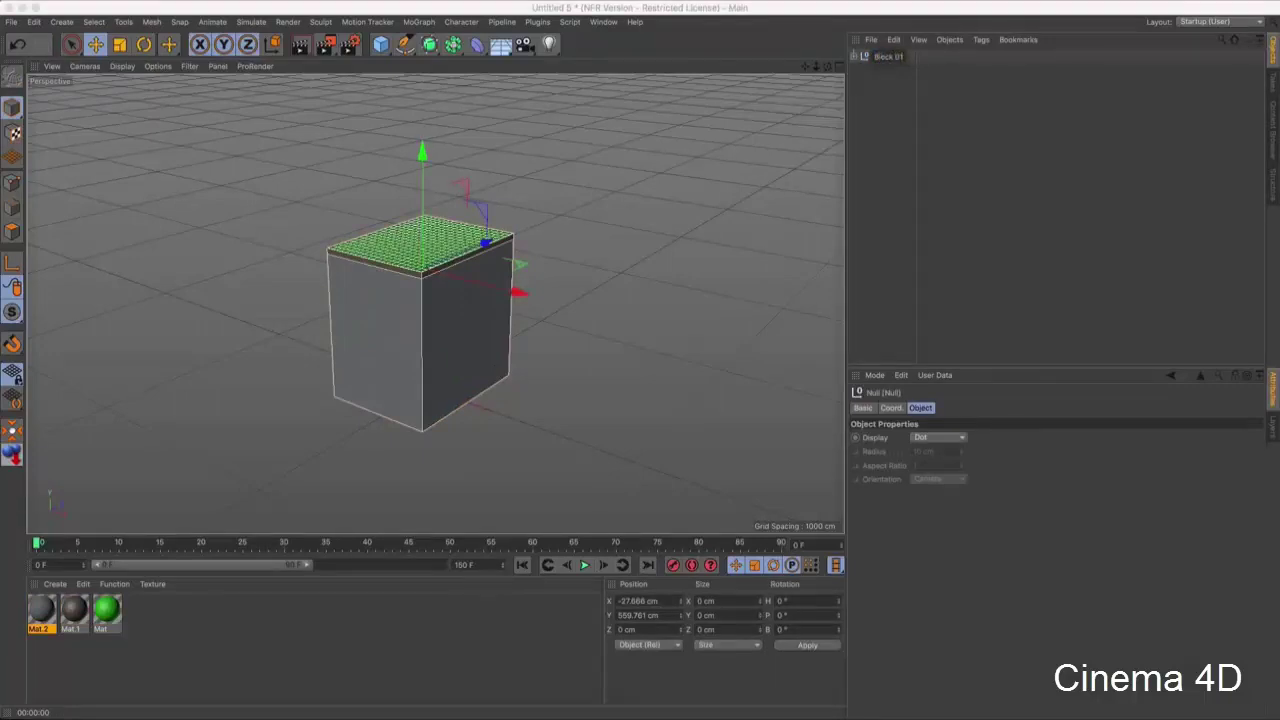
{"action": "left_click", "coordinate": [940, 140]}
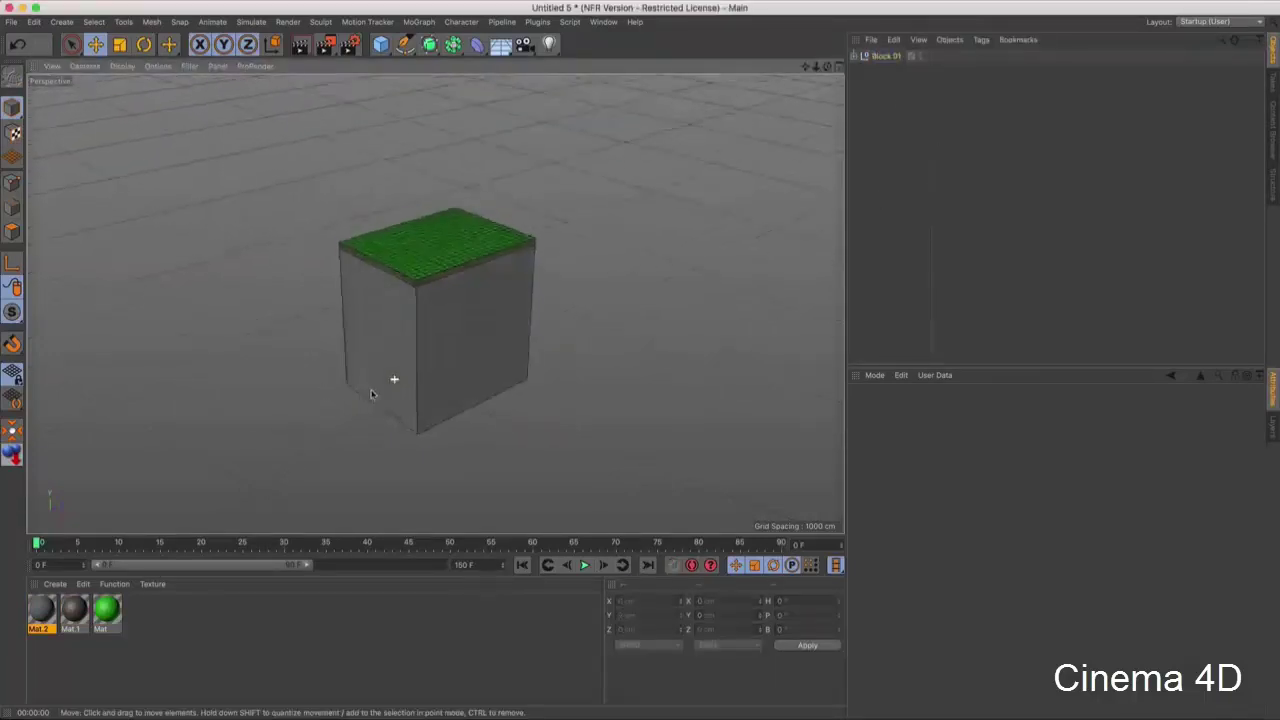
{"action": "middle_click_drag", "start_coordinate": [466, 375], "coordinate": [491, 449], "text": "alt"}
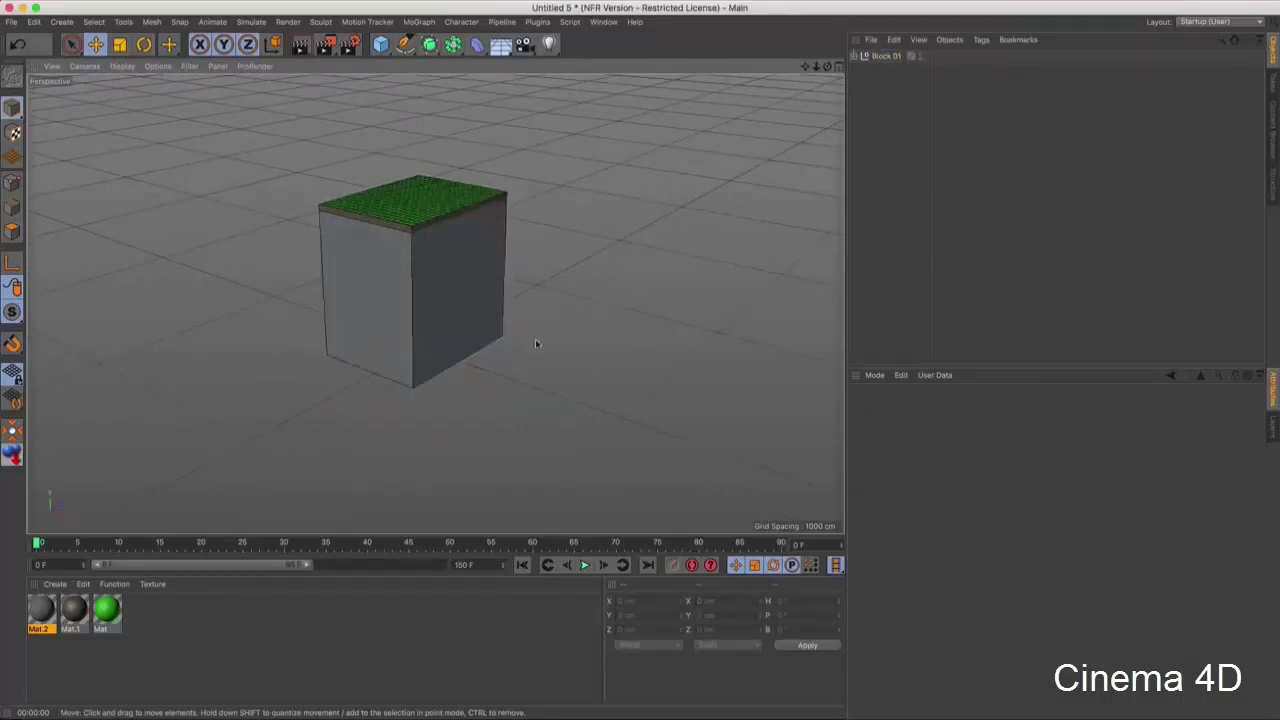
{"action": "mouse_move", "coordinate": [420, 410]}
{"action": "left_mouse_down", "text": "alt"}
{"action": "mouse_move", "coordinate": [350, 303]}
{"action": "mouse_move", "coordinate": [400, 295]}
{"action": "left_mouse_up", "text": "alt"}
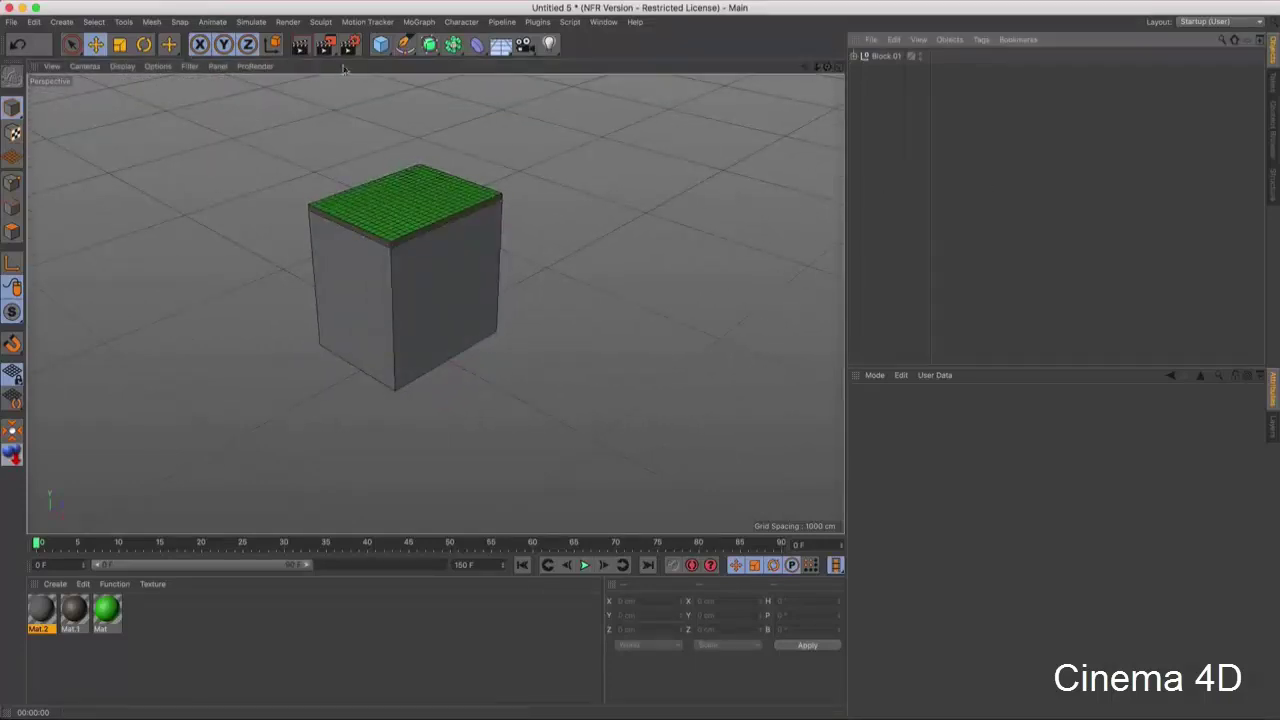
- Add a new cube to the scene
{"action": "left_click", "coordinate": [380, 44]}
{"action": "left_click", "coordinate": [965, 120]}
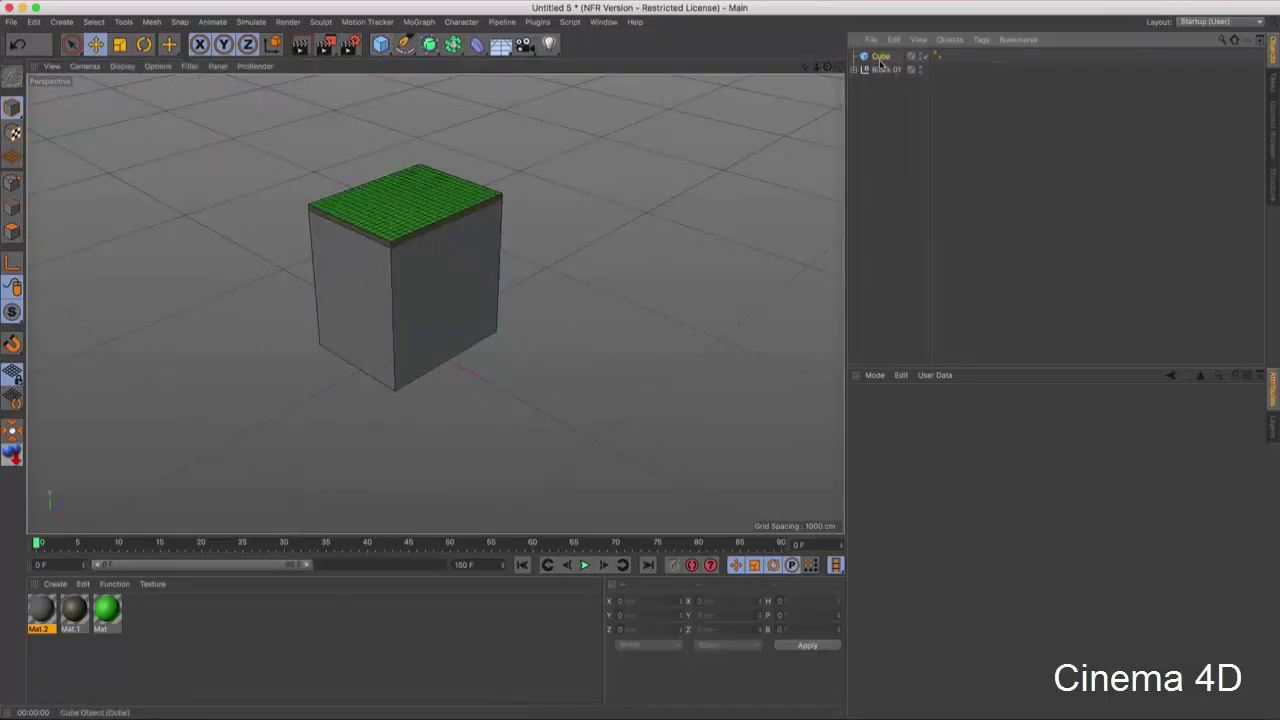
{"action": "left_click", "coordinate": [880, 56]}
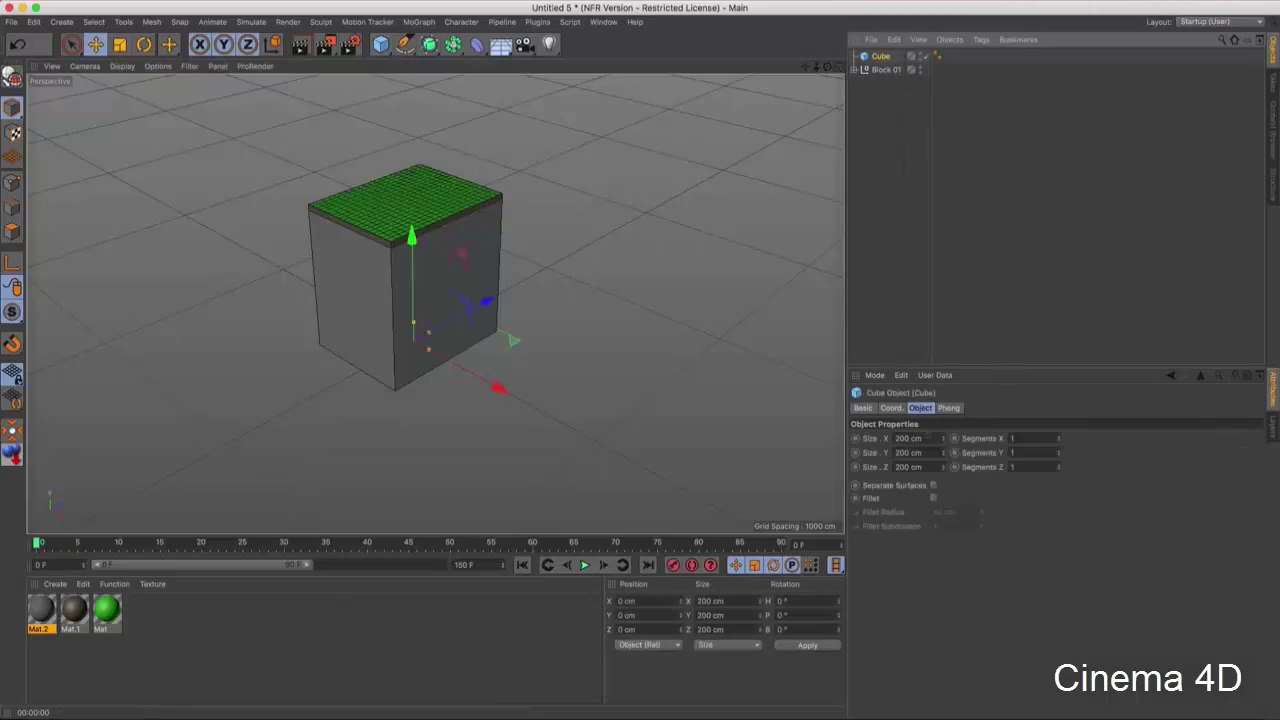
- Size the new cube to X 1350 cm, Y 700 cm and Z 2000 cm
{"action": "left_click", "coordinate": [926, 438]}
{"action": "type", "text": "135"}
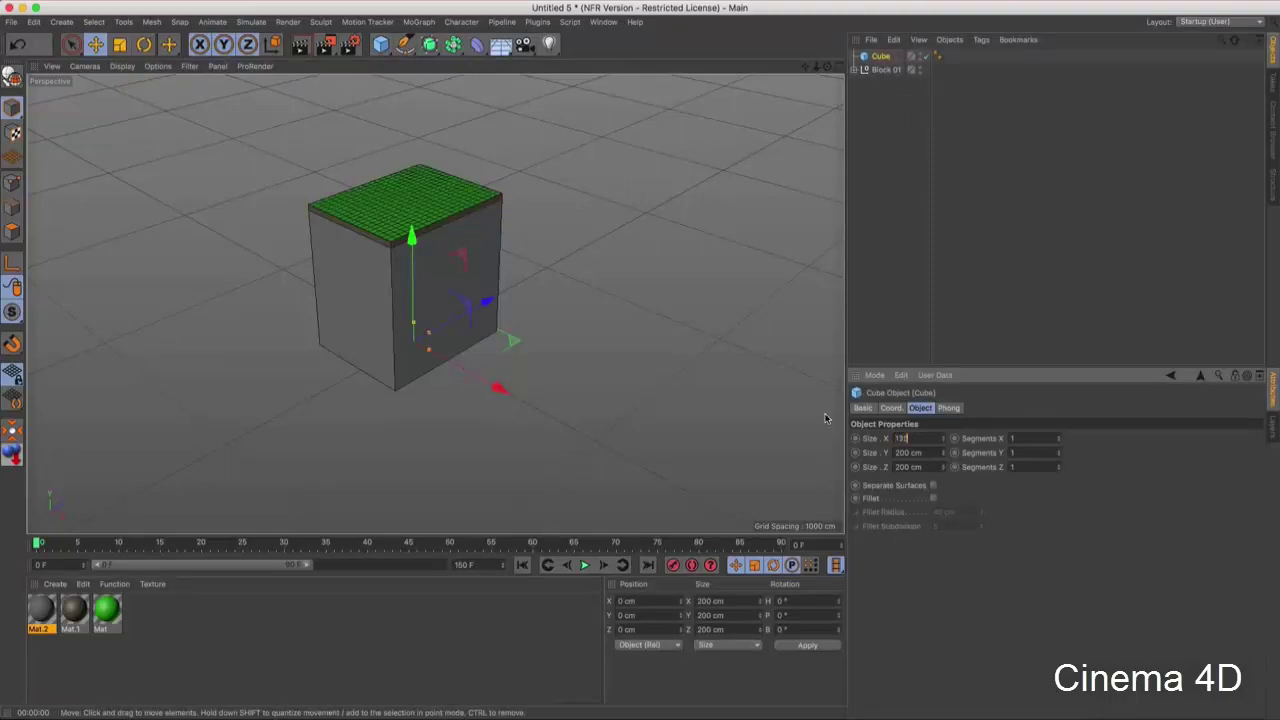
{"action": "type", "text": "0"}
{"action": "key", "text": "Return"}
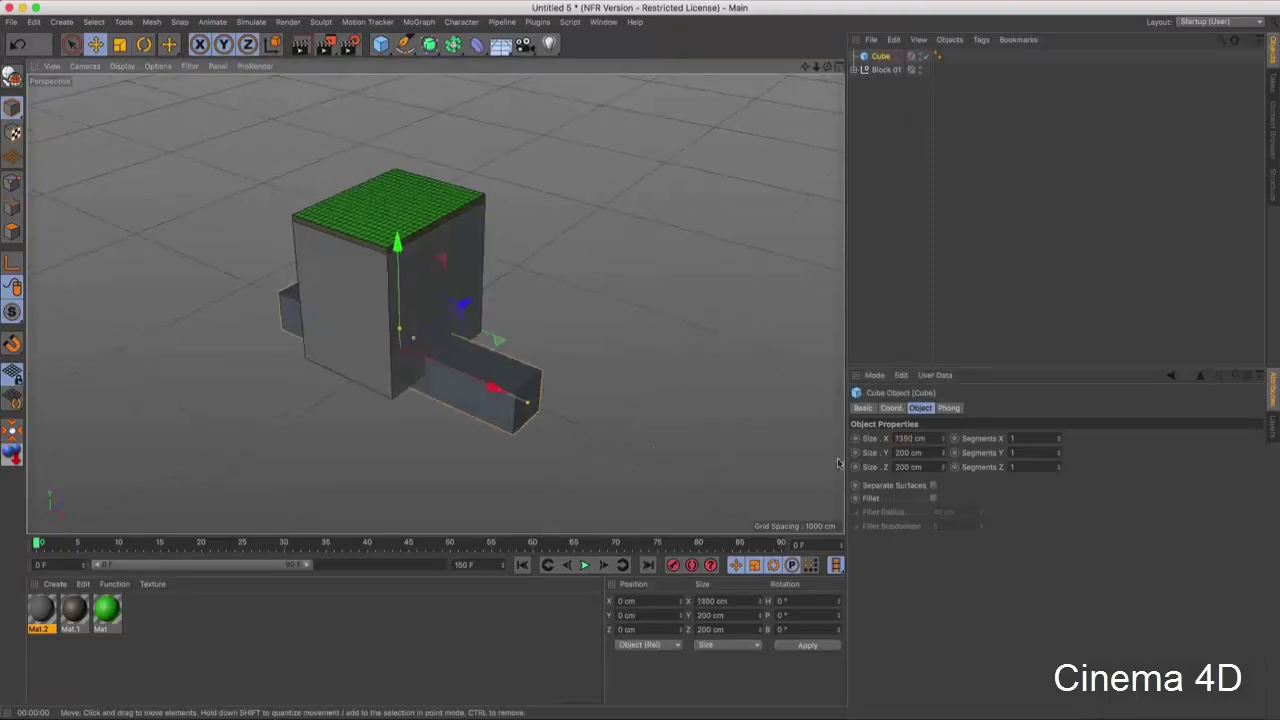
{"action": "left_click", "coordinate": [910, 452]}
{"action": "type", "text": "700"}
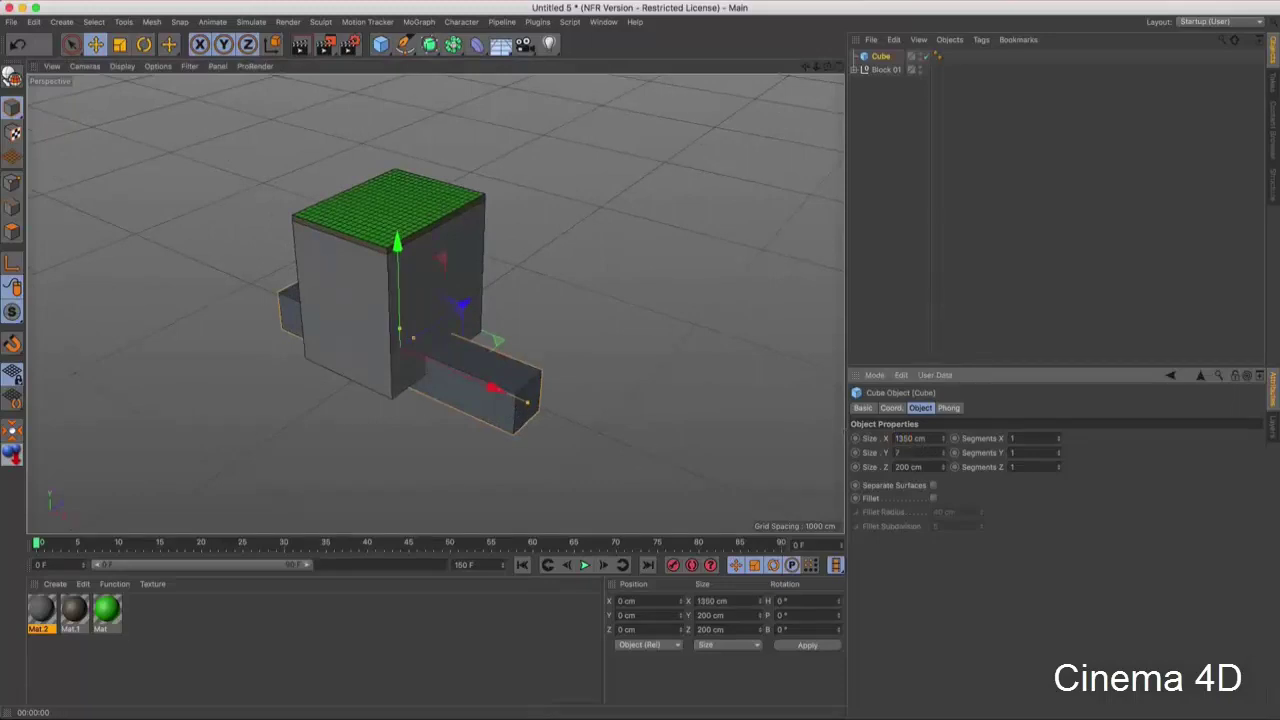
{"action": "key", "text": "Return"}
{"action": "left_click", "coordinate": [908, 467]}
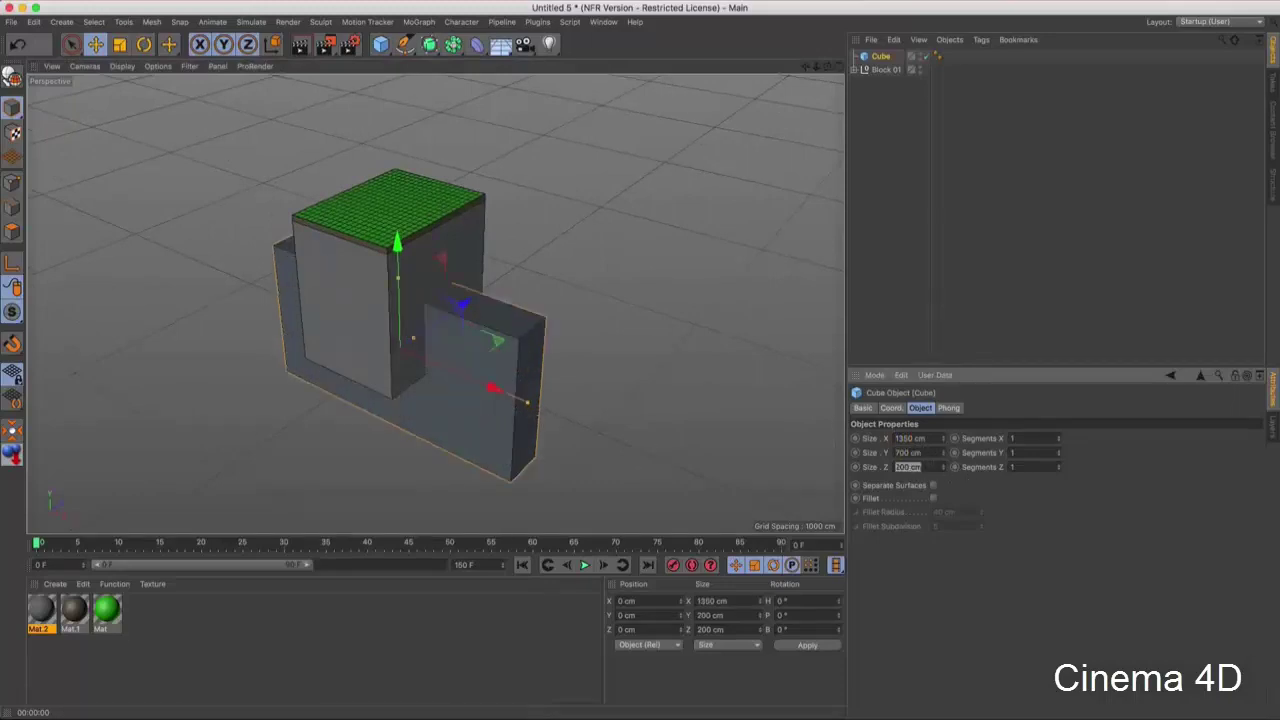
{"action": "type", "text": "35"}
{"action": "type", "text": "0"}
{"action": "key", "text": "Return"}
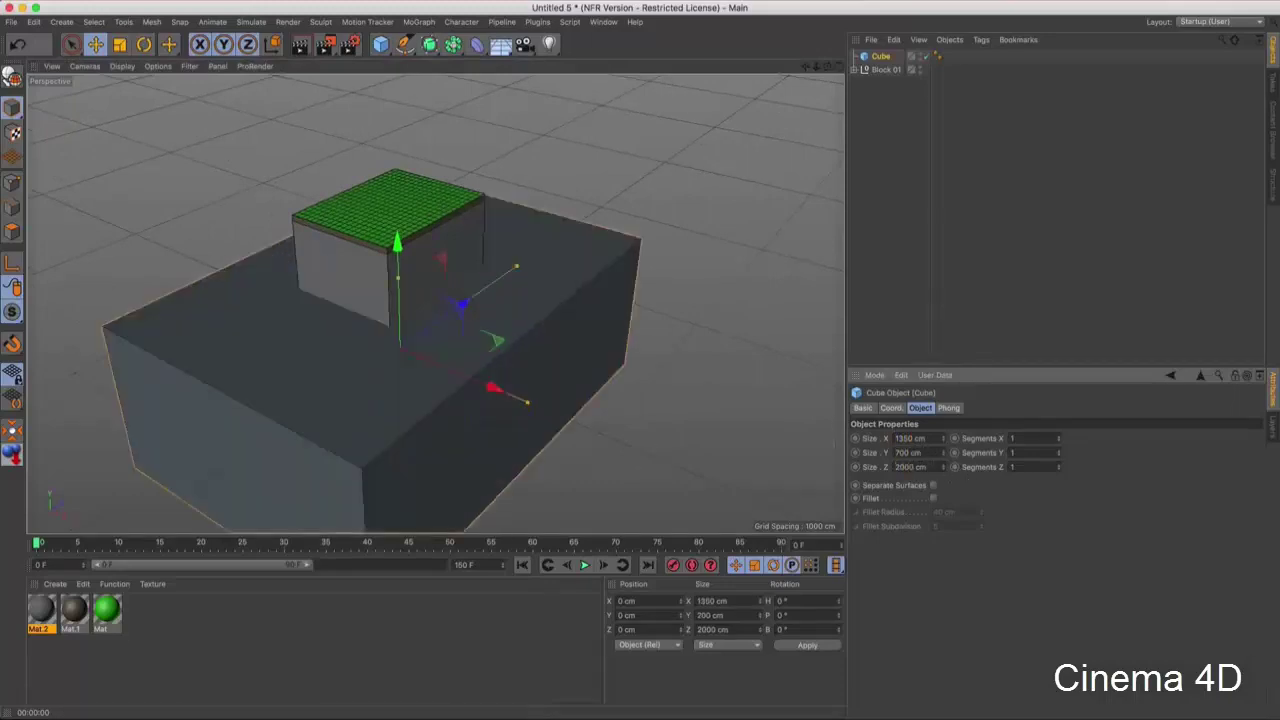
{"action": "mouse_move", "coordinate": [450, 380]}
{"action": "left_mouse_down", "text": "alt"}
{"action": "mouse_move", "coordinate": [450, 307]}
{"action": "mouse_move", "coordinate": [580, 374]}
{"action": "left_mouse_up", "text": "alt"}
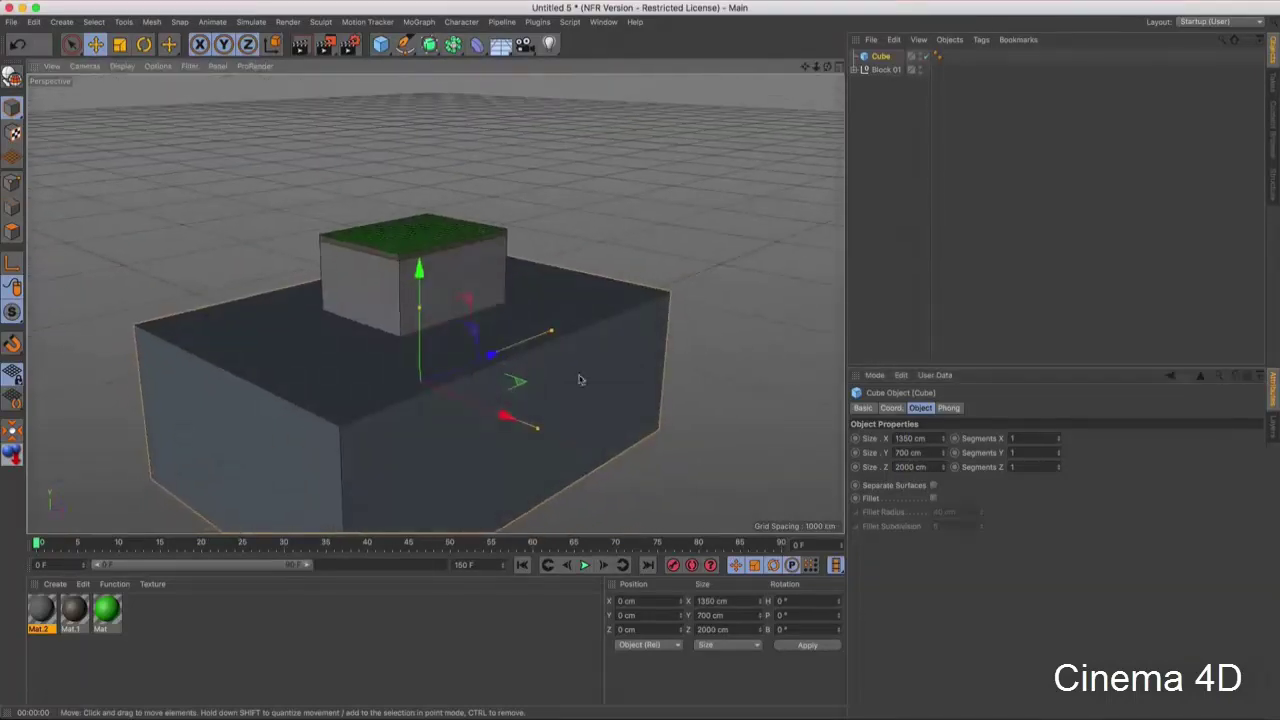
{"action": "left_click", "coordinate": [890, 408]}
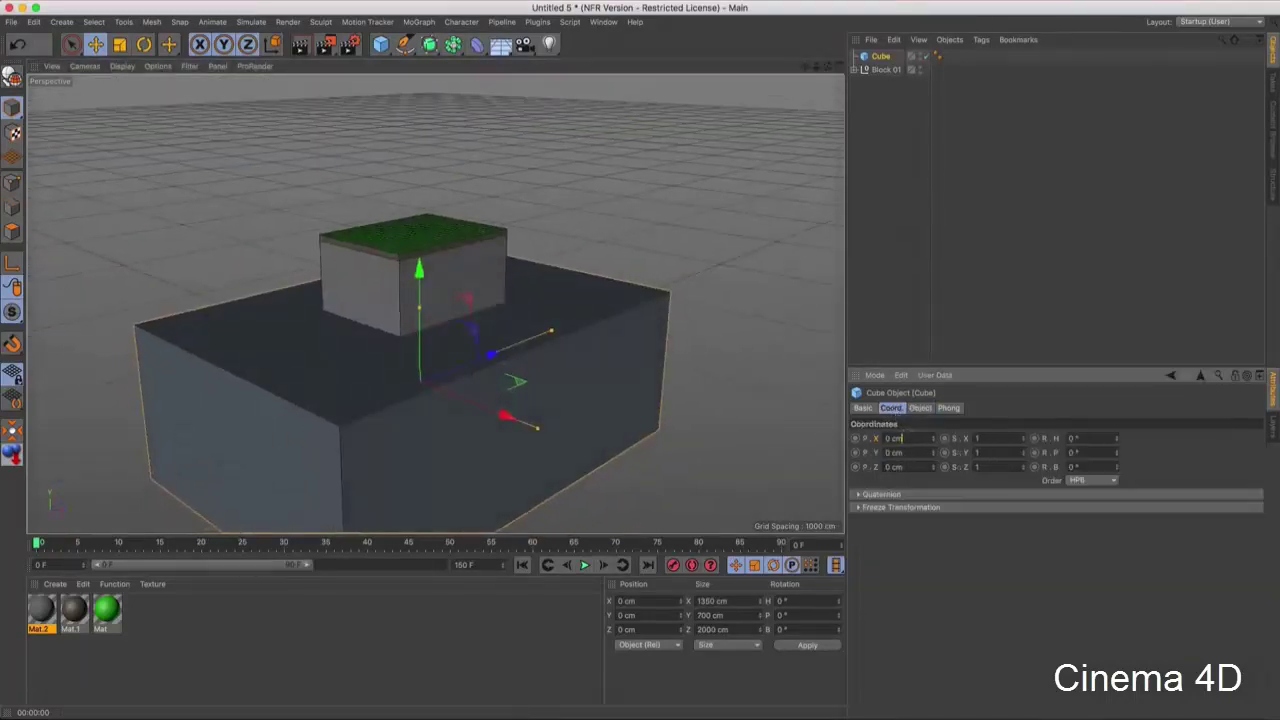
- Set the base cube's position to X -300 cm and Y -200 cm
{"action": "left_click_drag", "start_coordinate": [902, 438], "coordinate": [862, 423]}
{"action": "type", "text": "-300"}
{"action": "key", "text": "Return"}
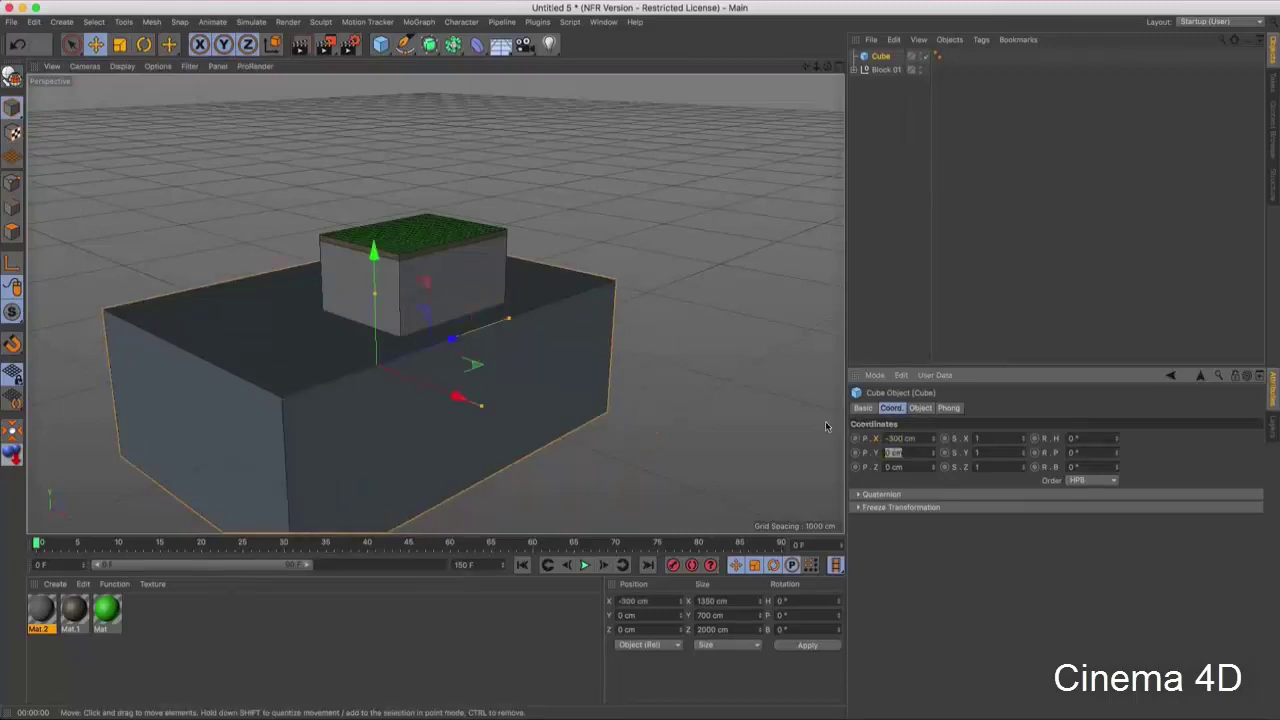
{"action": "type", "text": "-200"}
{"action": "key", "text": "Return"}
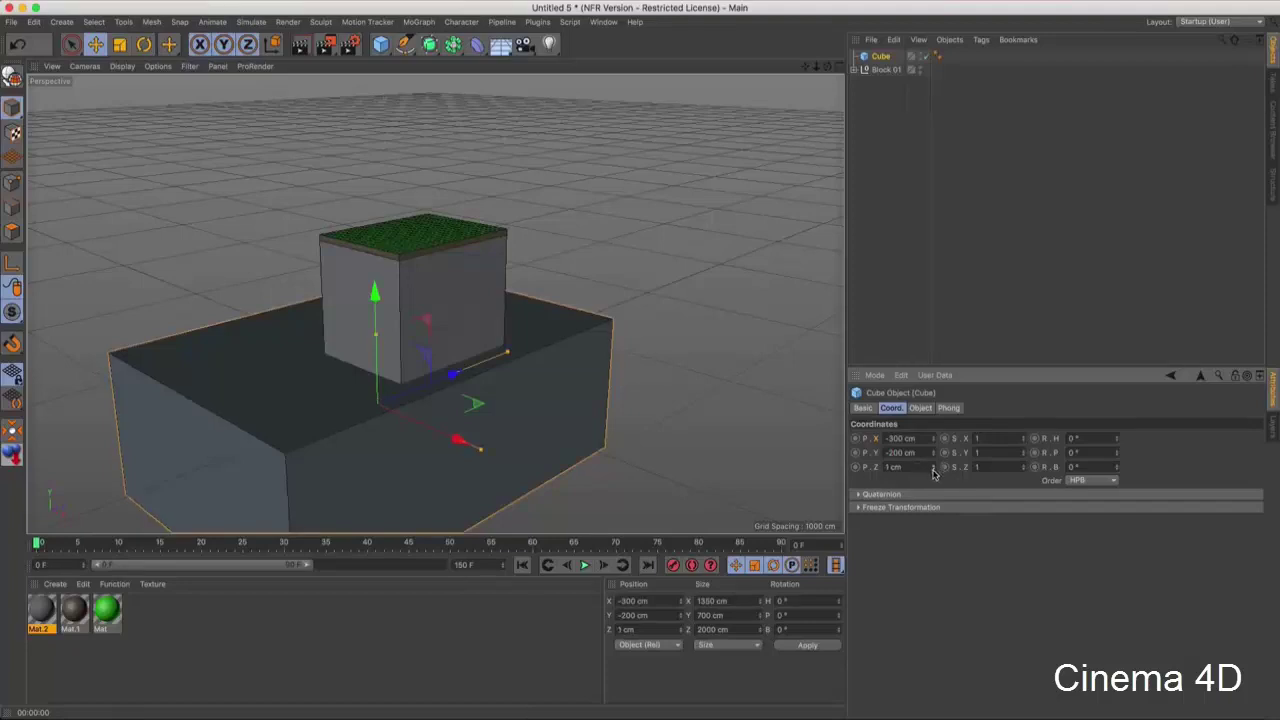
{"action": "left_click_drag", "start_coordinate": [934, 470], "coordinate": [934, 462]}
- Adjust the cube's Z position to about 5.8 cm in the Top view, then return to perspective
{"action": "left_click_drag", "start_coordinate": [306, 318], "coordinate": [656, 198], "text": "alt"}
{"action": "middle_click", "coordinate": [656, 198]}
{"action": "middle_click", "coordinate": [656, 198]}
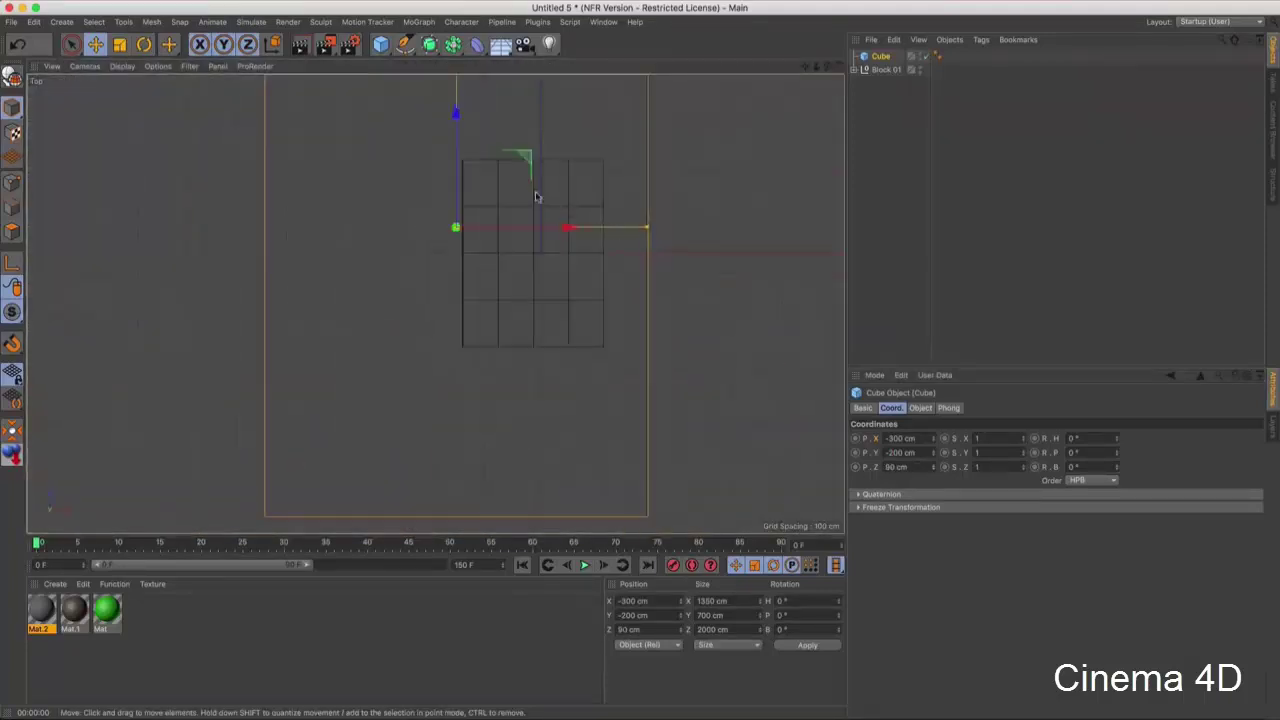
{"action": "left_click", "coordinate": [900, 467]}
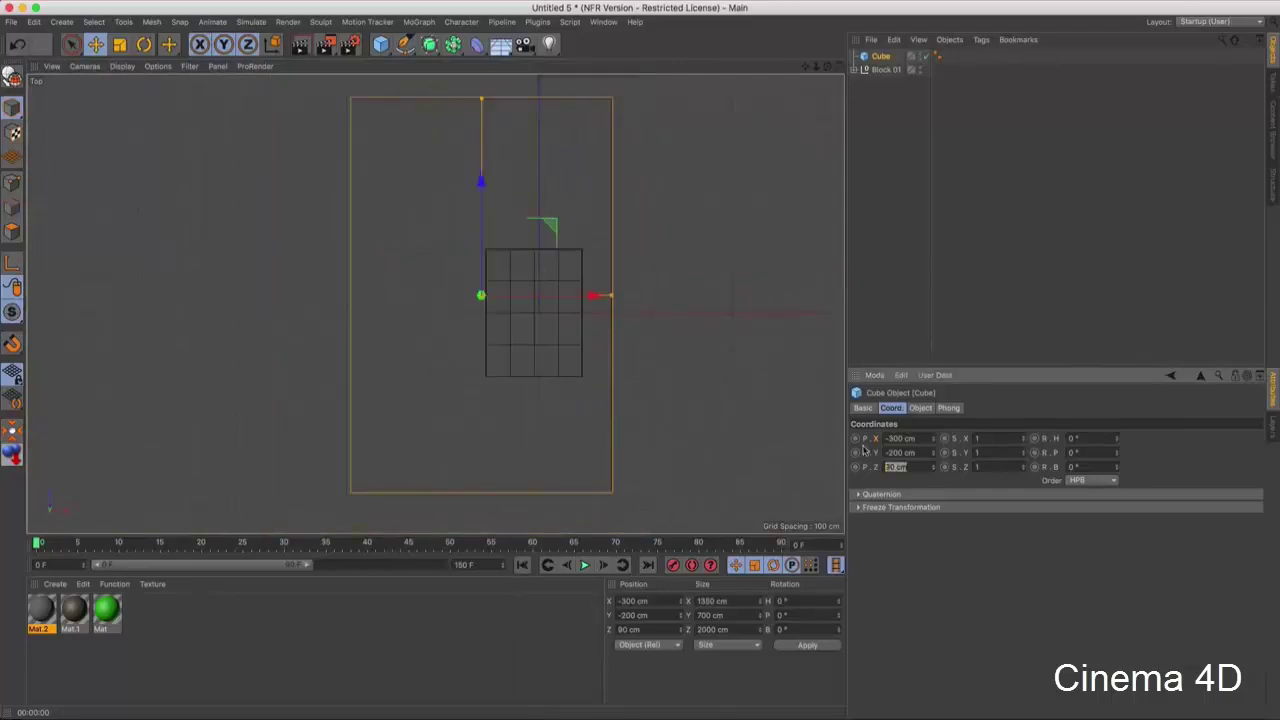
{"action": "type", "text": "30"}
{"action": "left_click", "coordinate": [481, 191]}
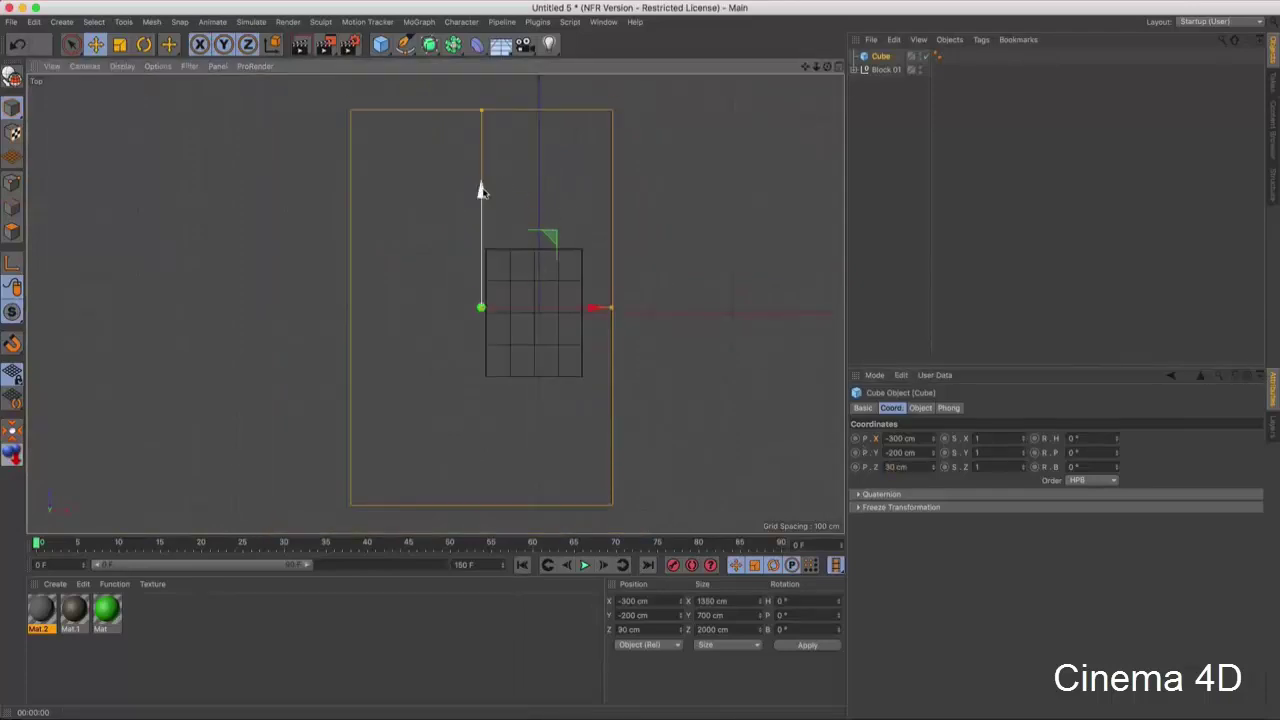
{"action": "middle_click", "coordinate": [538, 226]}
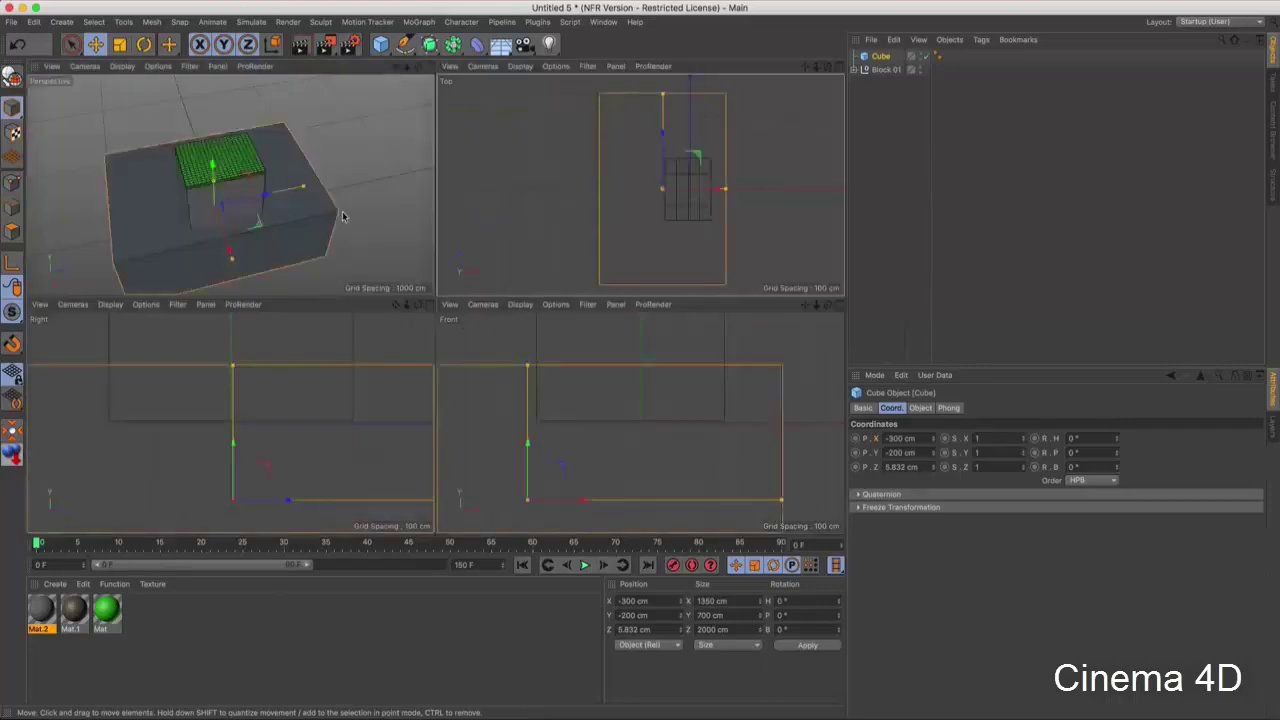
{"action": "middle_click", "coordinate": [343, 214]}
{"action": "mouse_move", "coordinate": [343, 214]}
{"action": "left_mouse_down", "text": "alt"}
{"action": "mouse_move", "coordinate": [523, 366]}
{"action": "mouse_move", "coordinate": [539, 287]}
{"action": "mouse_move", "coordinate": [580, 300]}
{"action": "left_mouse_up", "text": "alt"}
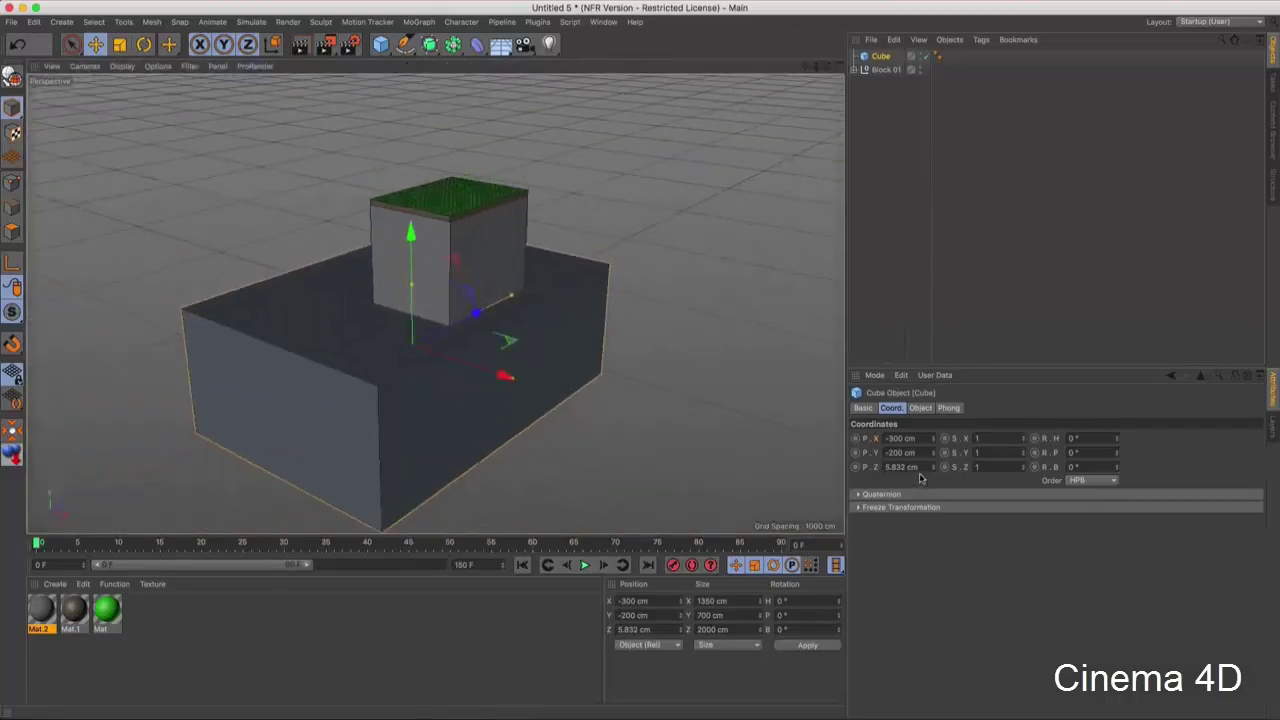
- Create a new pale cream material, Mat.3, in the Material Editor
{"action": "left_click", "coordinate": [577, 404]}
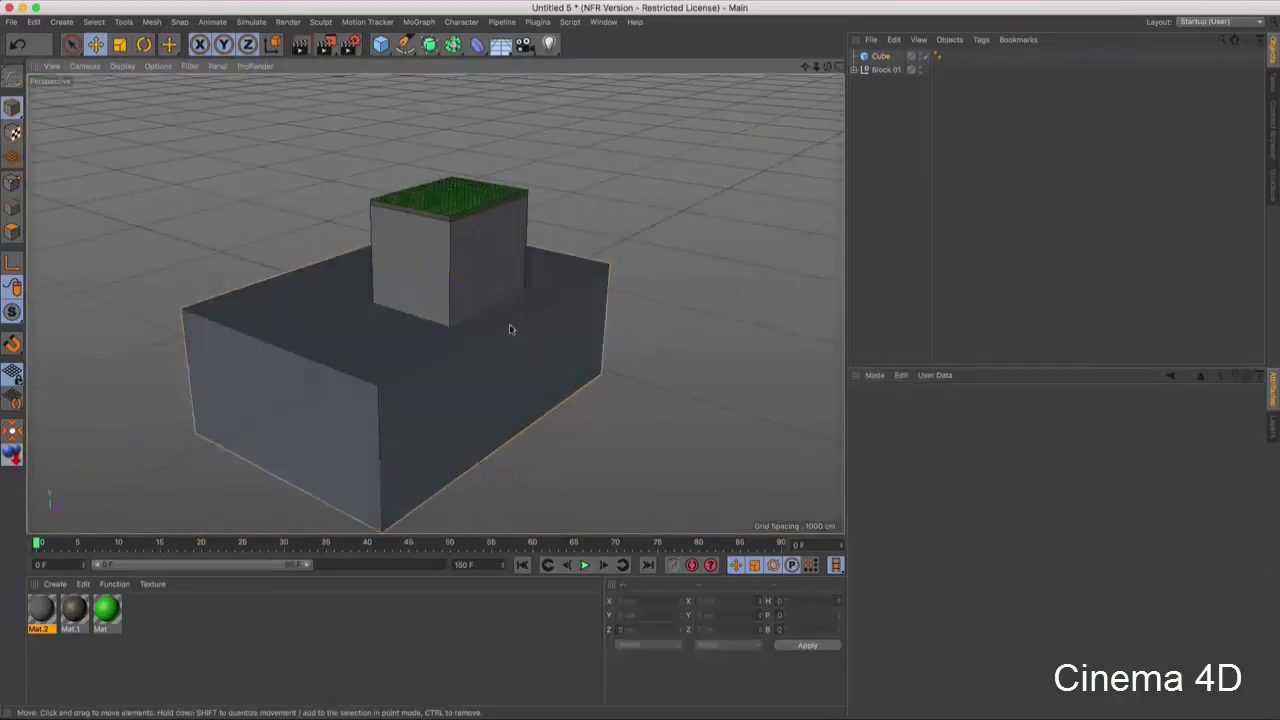
{"action": "mouse_move", "coordinate": [513, 369]}
{"action": "left_mouse_down", "text": "alt"}
{"action": "mouse_move", "coordinate": [491, 329]}
{"action": "mouse_move", "coordinate": [468, 327]}
{"action": "left_mouse_up", "text": "alt"}
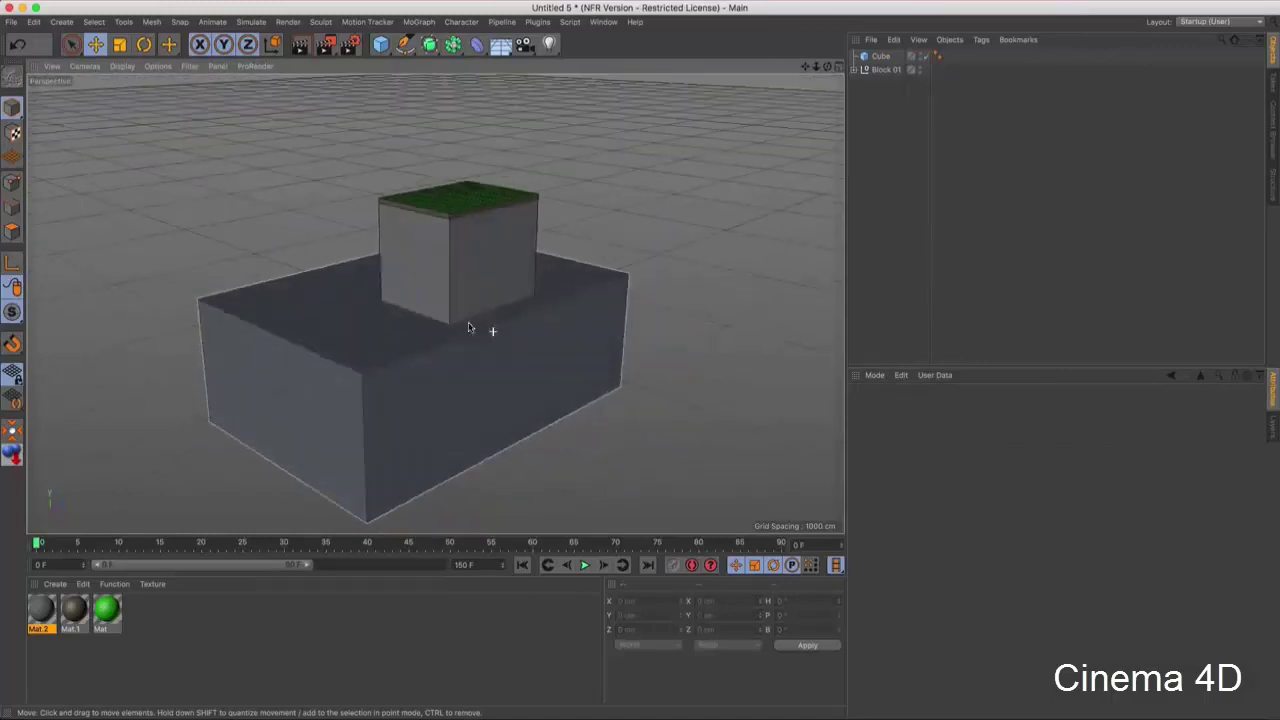
{"action": "double_click", "coordinate": [157, 622]}
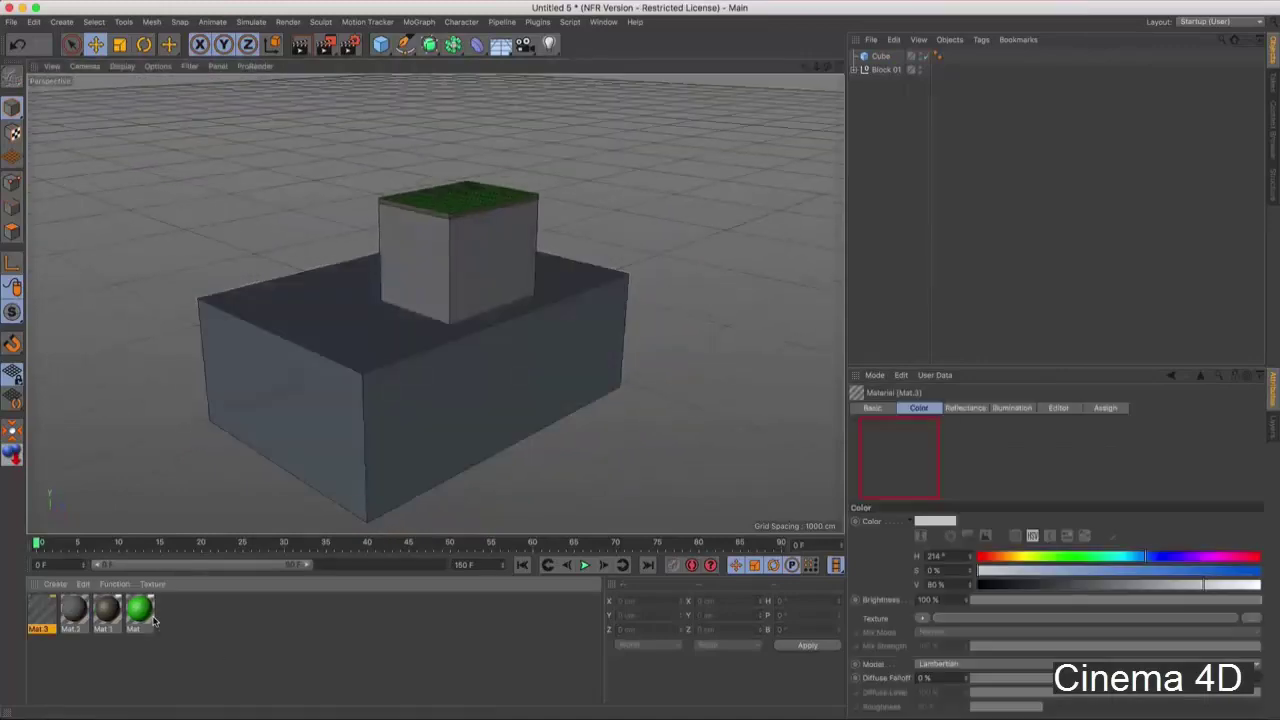
{"action": "double_click", "coordinate": [44, 612]}
{"action": "left_click_drag", "start_coordinate": [400, 92], "coordinate": [703, 168]}
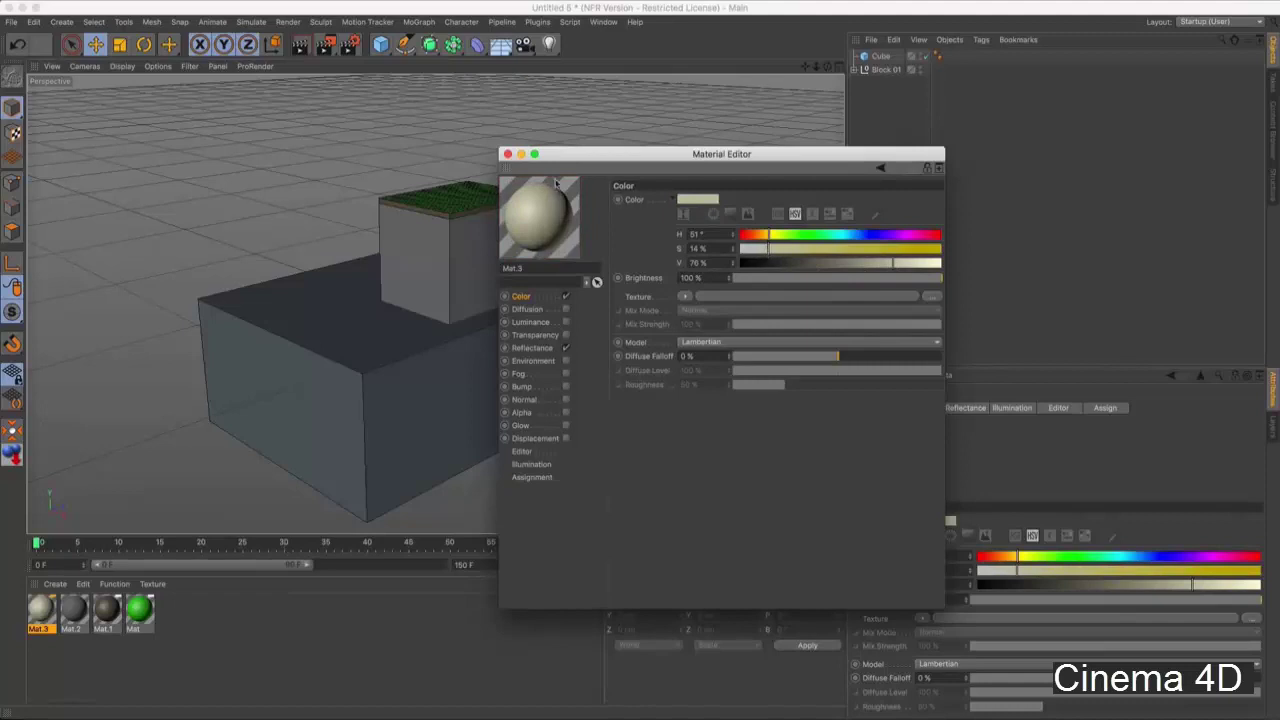
{"action": "left_click", "coordinate": [507, 154]}
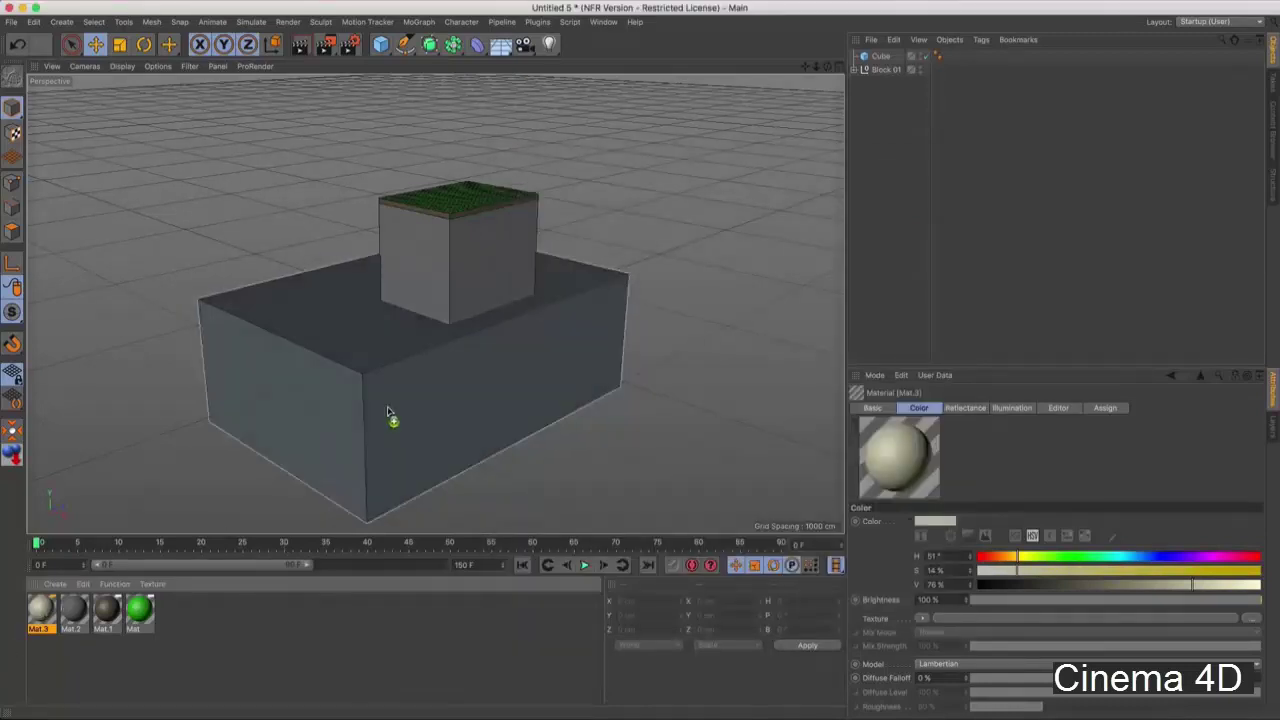
- Apply Mat.3 to the base block and slightly raise its colour brightness
{"action": "left_click_drag", "start_coordinate": [390, 413], "coordinate": [385, 425]}
{"action": "double_click", "coordinate": [40, 610]}
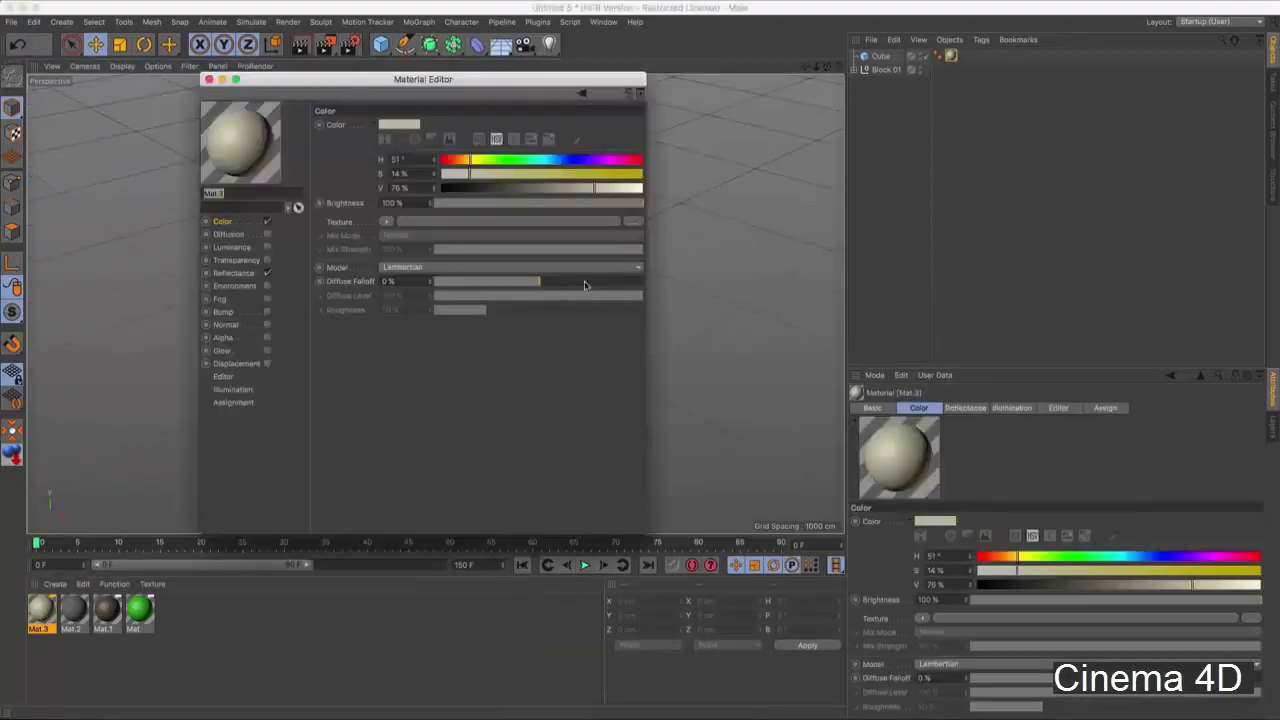
{"action": "left_click", "coordinate": [614, 189]}
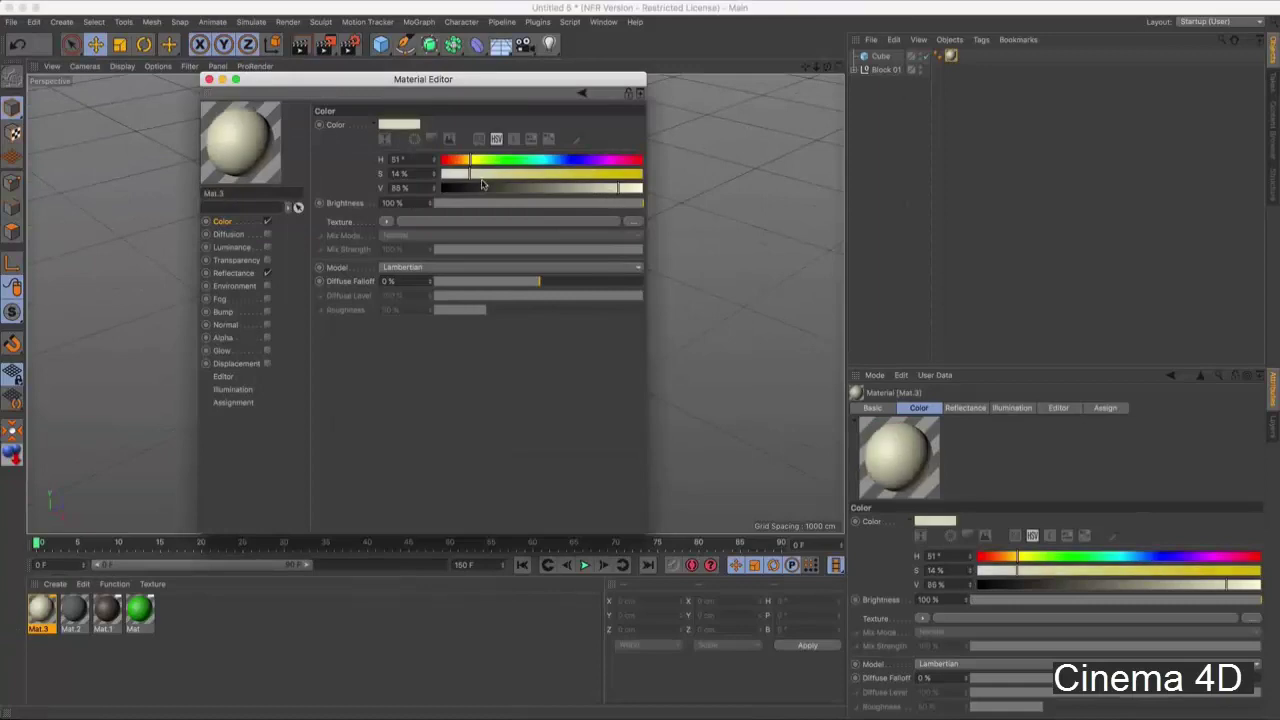
{"action": "left_click", "coordinate": [208, 79]}
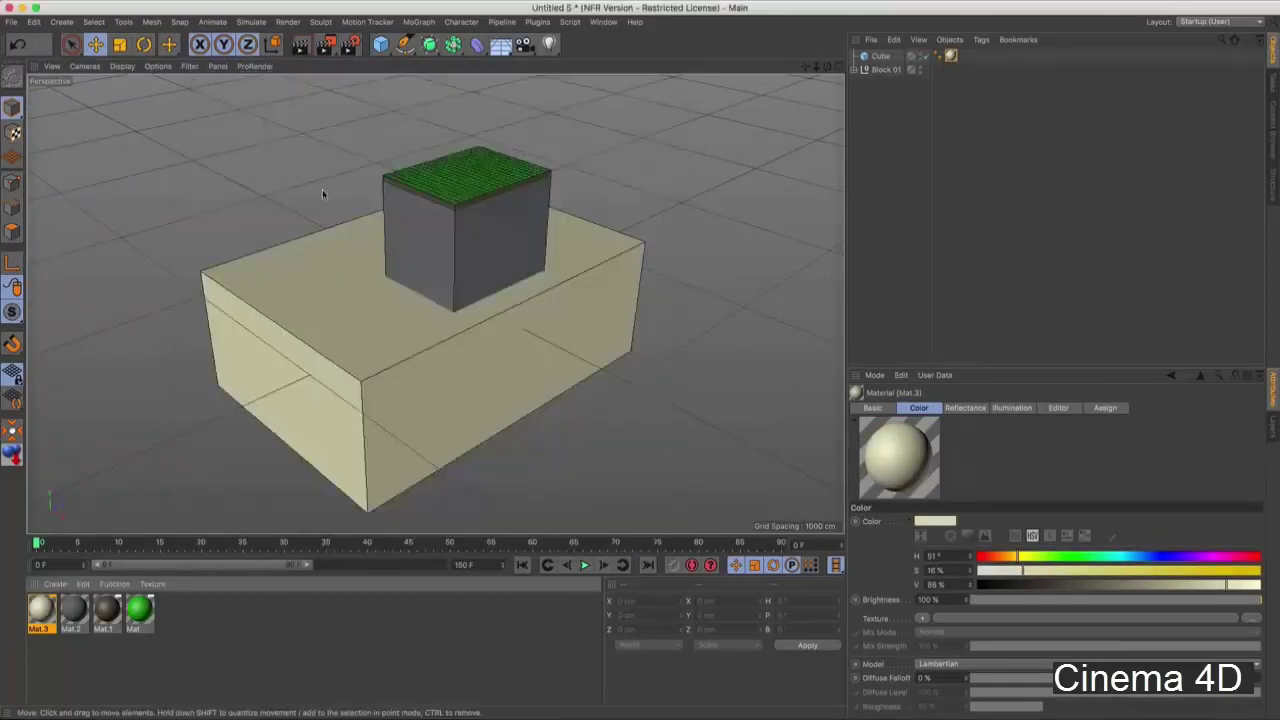
{"action": "scroll", "coordinate": [482, 363], "scroll_direction": "up", "scroll_amount": 2}
{"action": "scroll", "coordinate": [481, 374], "scroll_direction": "up", "scroll_amount": 2}
{"action": "scroll", "coordinate": [461, 331], "scroll_direction": "up", "scroll_amount": 3}
{"action": "key", "text": "ctrl+shift+z"}
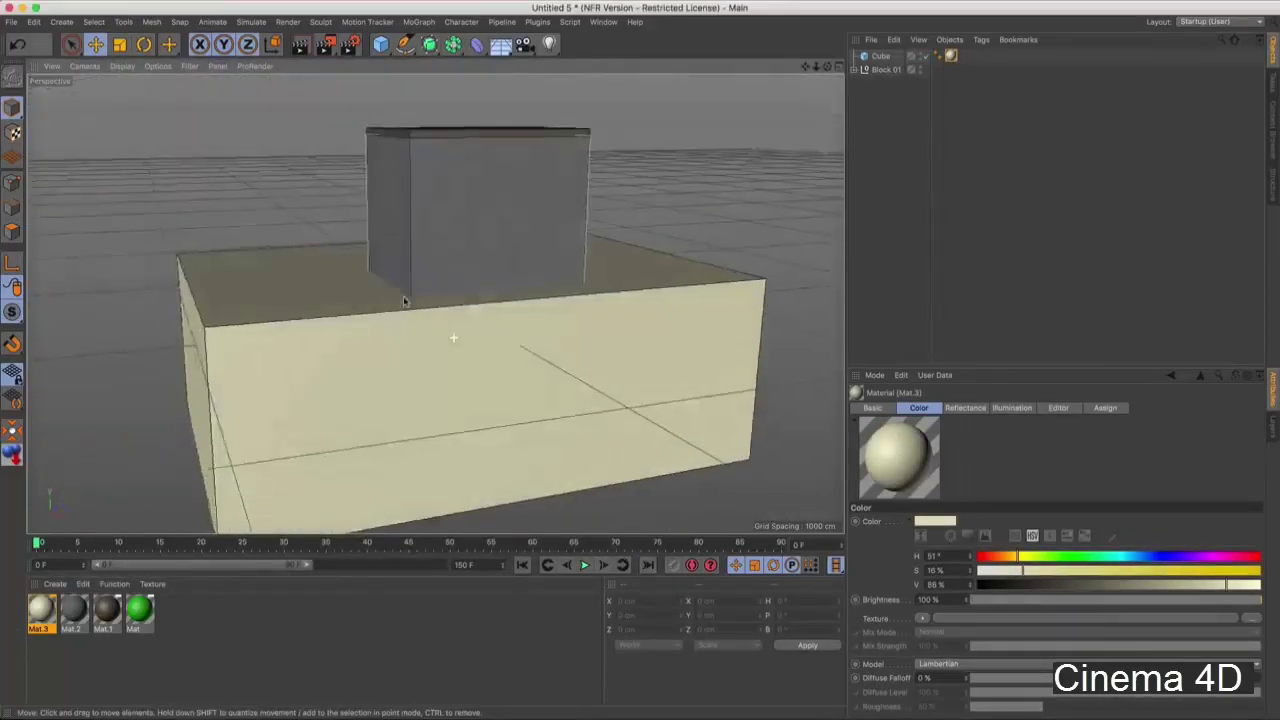
{"action": "key", "text": "ctrl+shift+z"}
{"action": "key", "text": "ctrl+shift+z"}
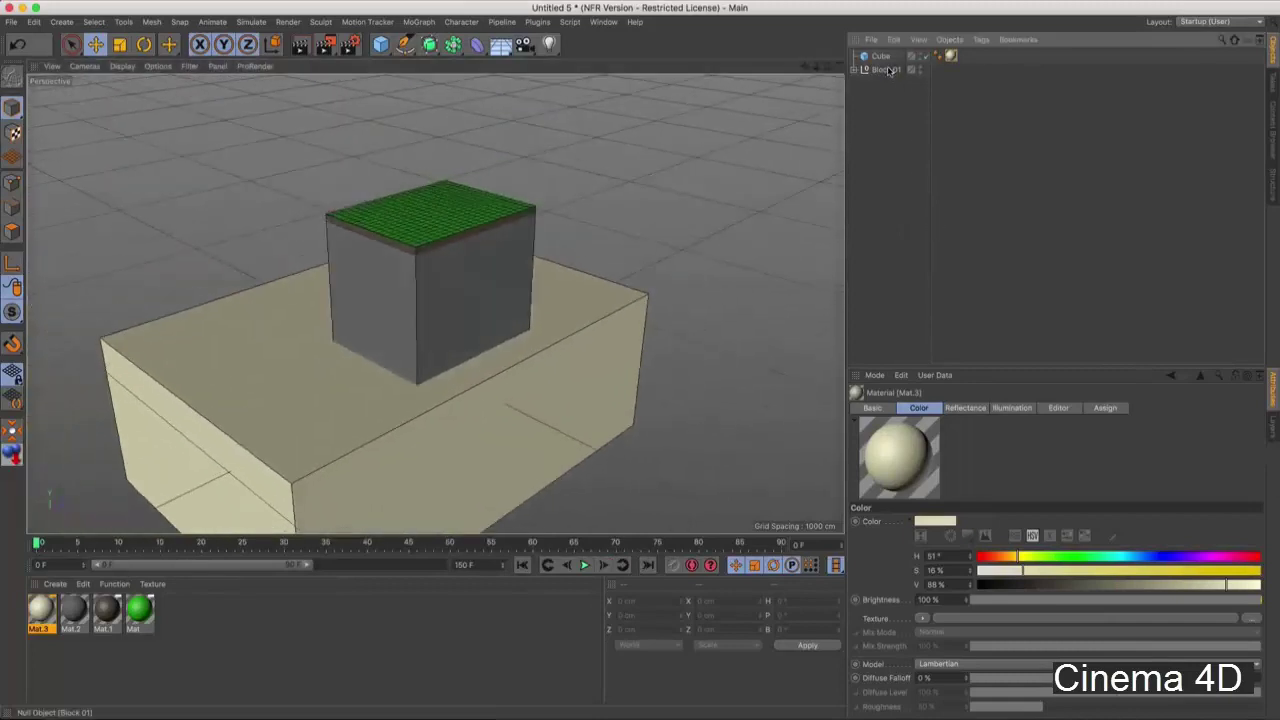
- Parent the Cube under the Block 01 null
{"action": "left_click", "coordinate": [887, 70]}
{"action": "left_click_drag", "start_coordinate": [890, 78], "coordinate": [882, 55]}
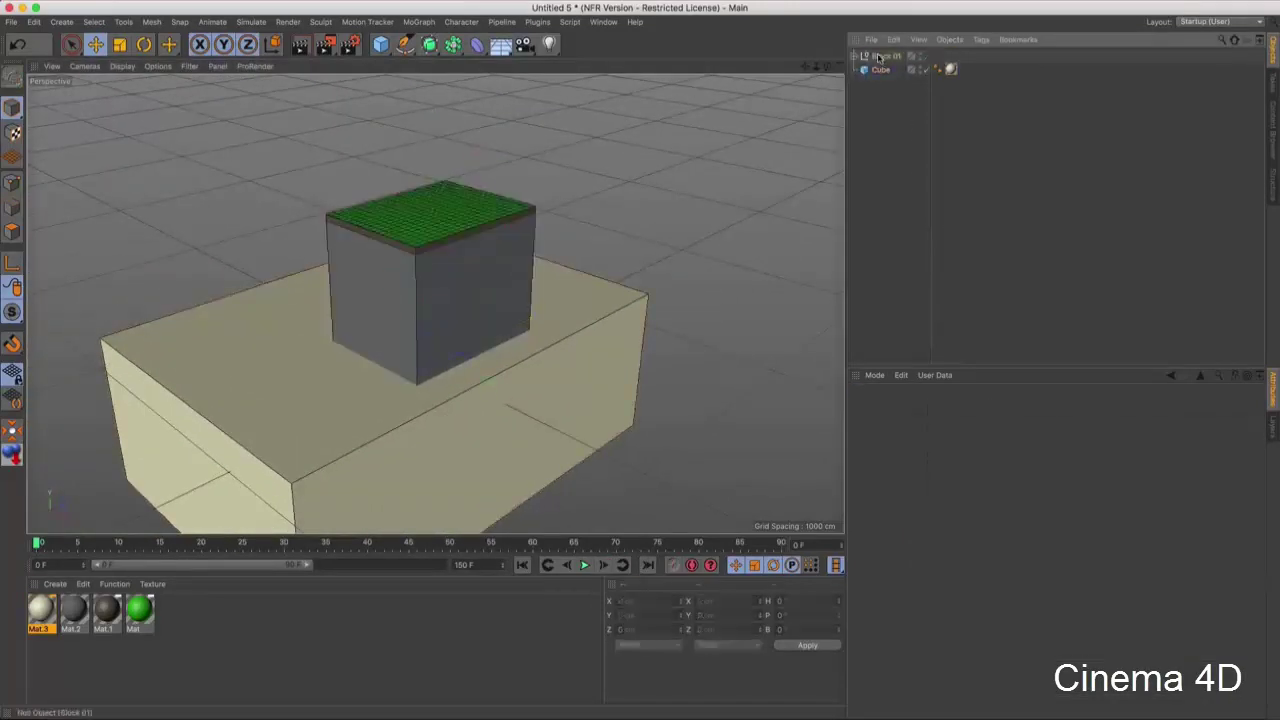
{"action": "key", "text": "ctrl+shift+z"}
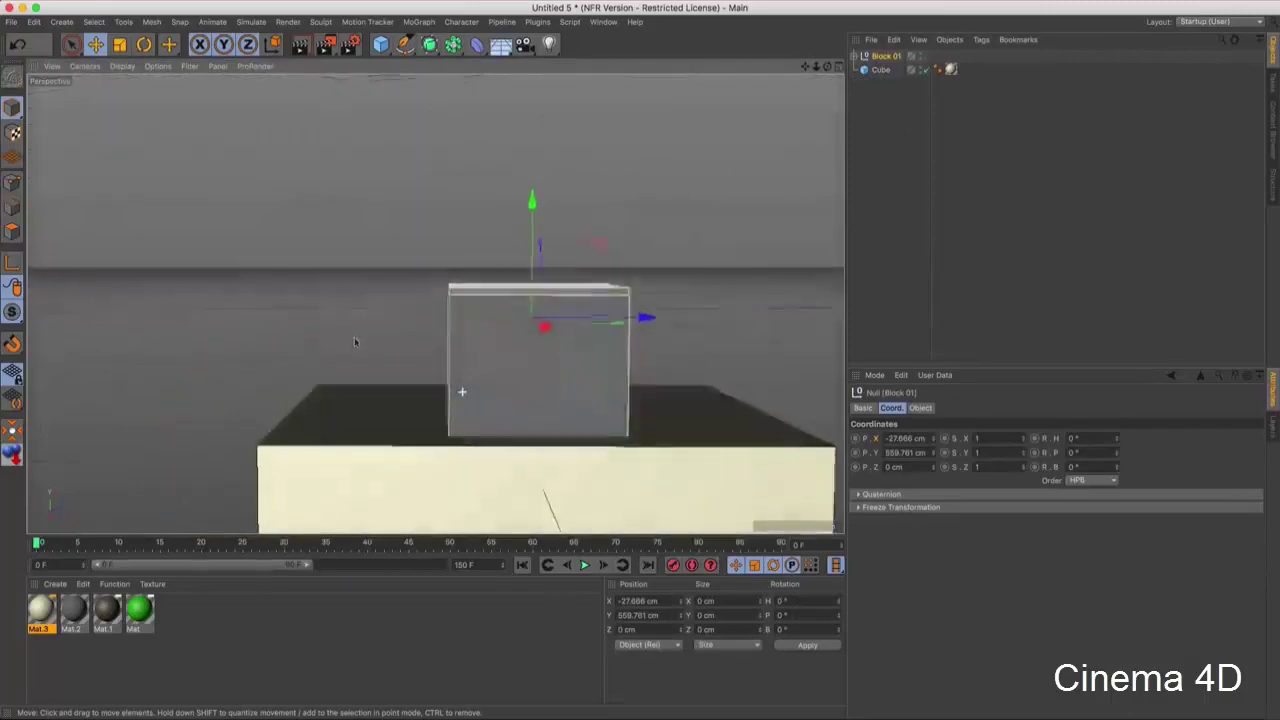
{"action": "key", "text": "ctrl+shift+z"}
{"action": "key", "text": "ctrl+shift+z"}
{"action": "key", "text": "ctrl+shift+z"}
{"action": "key", "text": "ctrl+shift+z"}
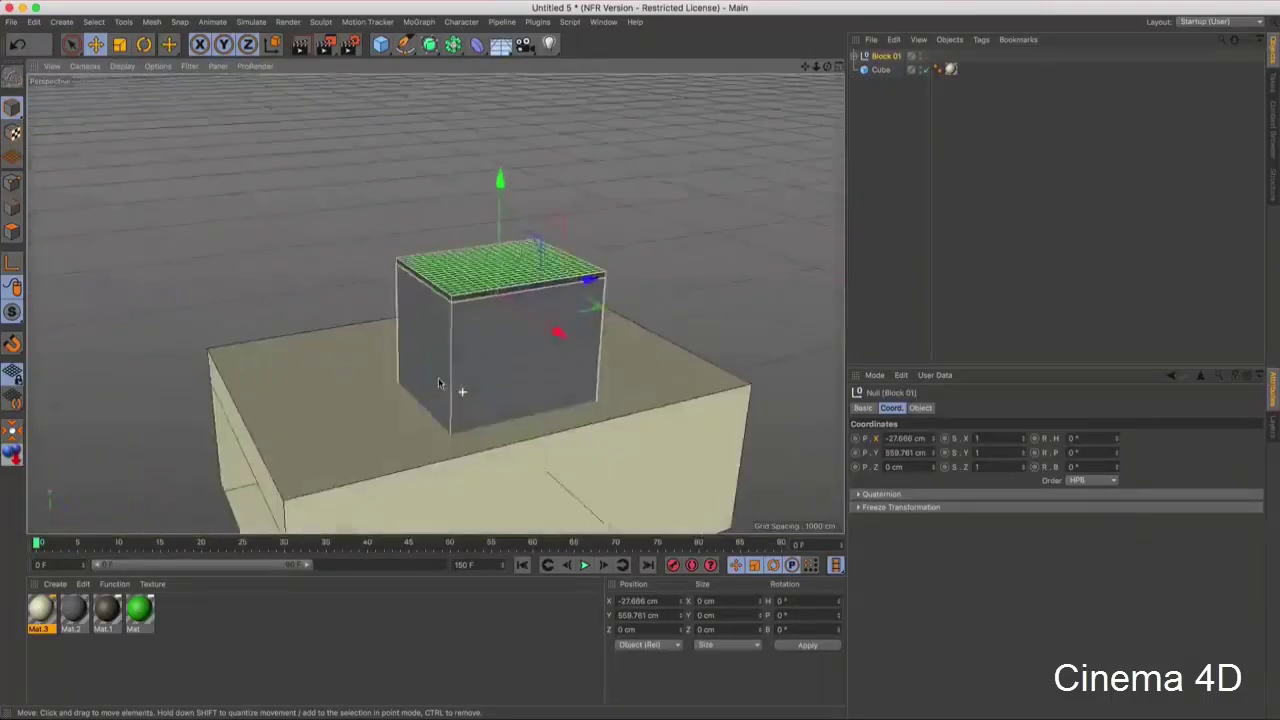
{"action": "key", "text": "ctrl+shift+z"}
{"action": "key", "text": "ctrl+shift+z"}
{"action": "key", "text": "ctrl+shift+z"}
{"action": "key", "text": "ctrl+shift+z"}
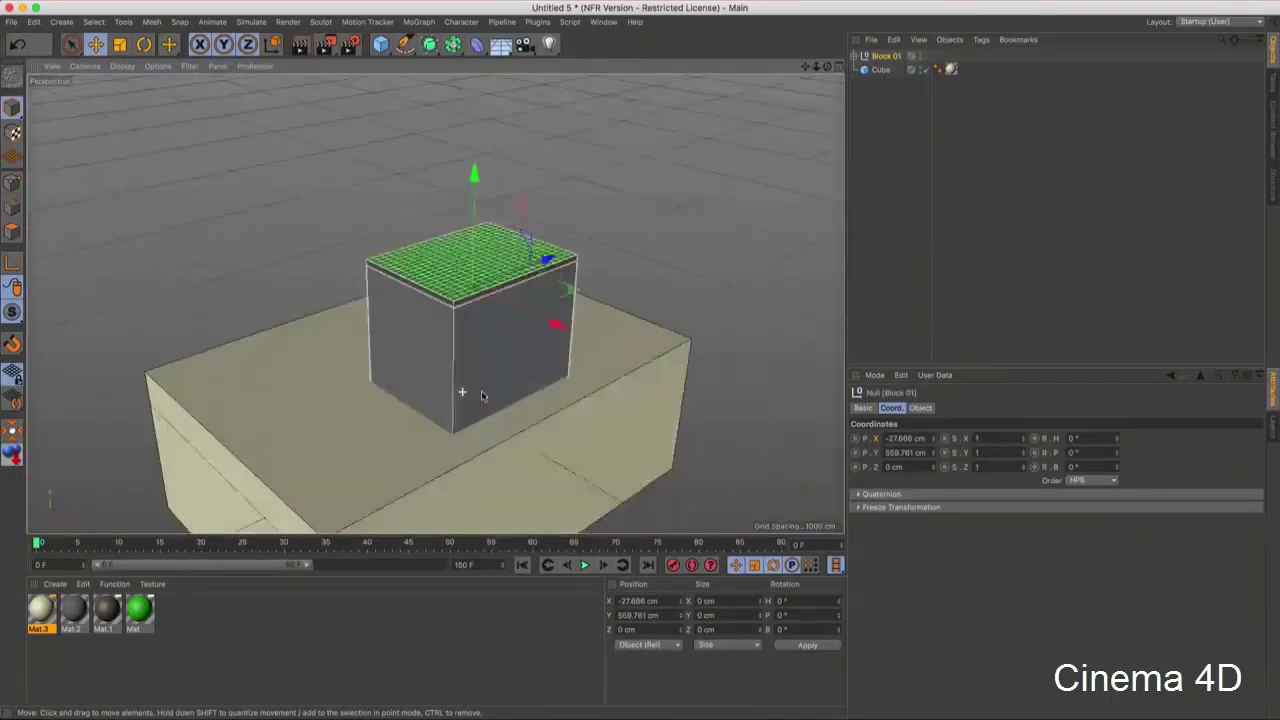
{"action": "key", "text": "ctrl+shift+z"}
- Ctrl-drag two copies of Block 01 and move them lower beside the original
{"action": "left_click_drag", "start_coordinate": [530, 256], "coordinate": [437, 302], "text": "ctrl"}
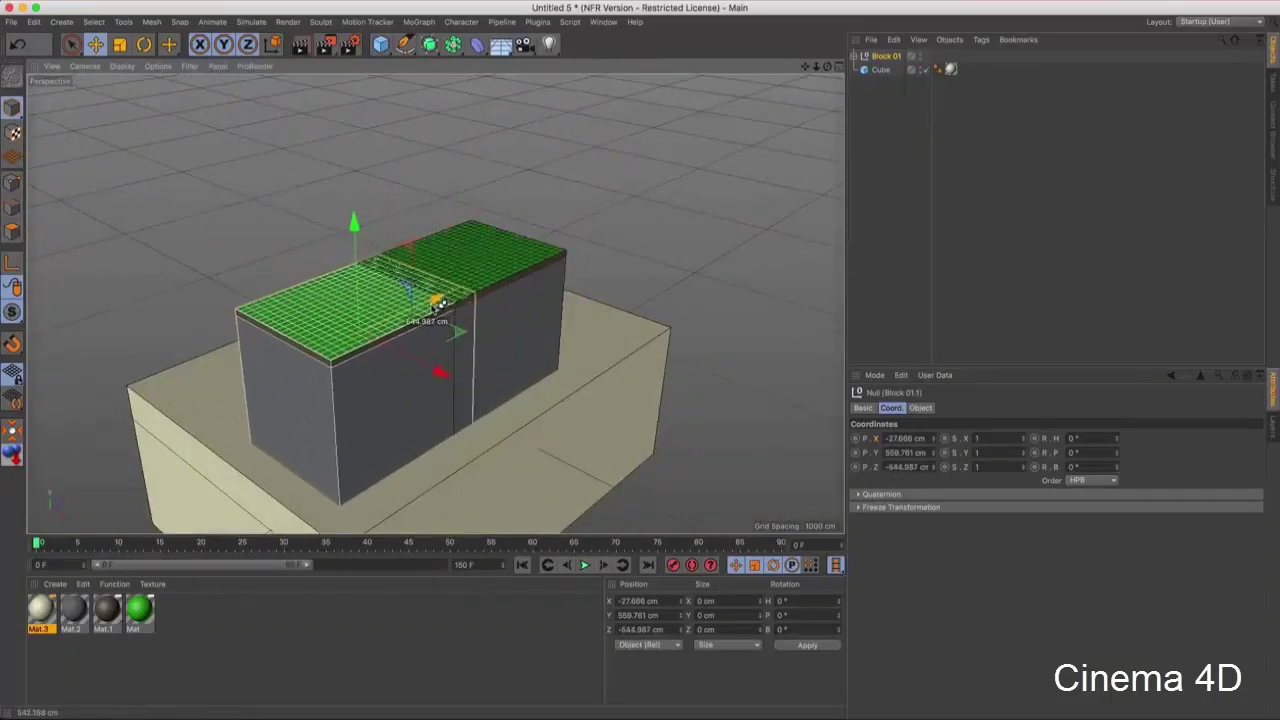
{"action": "left_click_drag", "start_coordinate": [440, 374], "coordinate": [455, 383]}
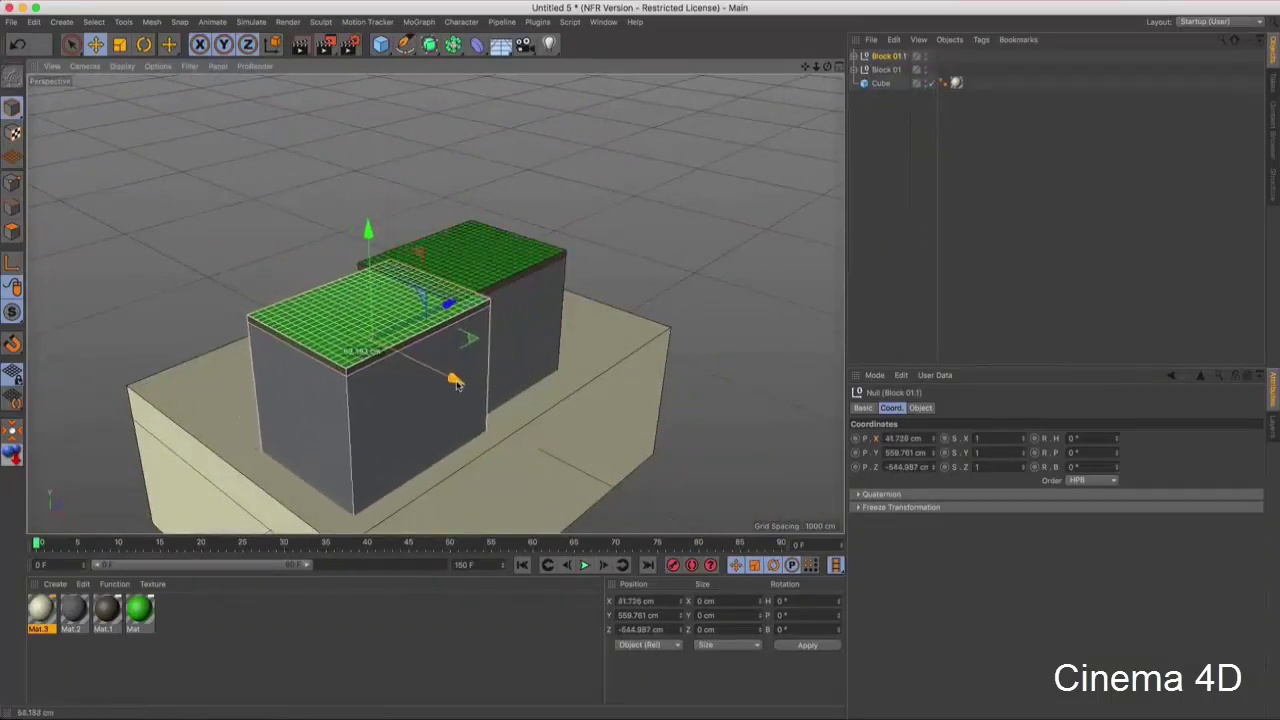
{"action": "left_click_drag", "start_coordinate": [383, 236], "coordinate": [369, 305]}
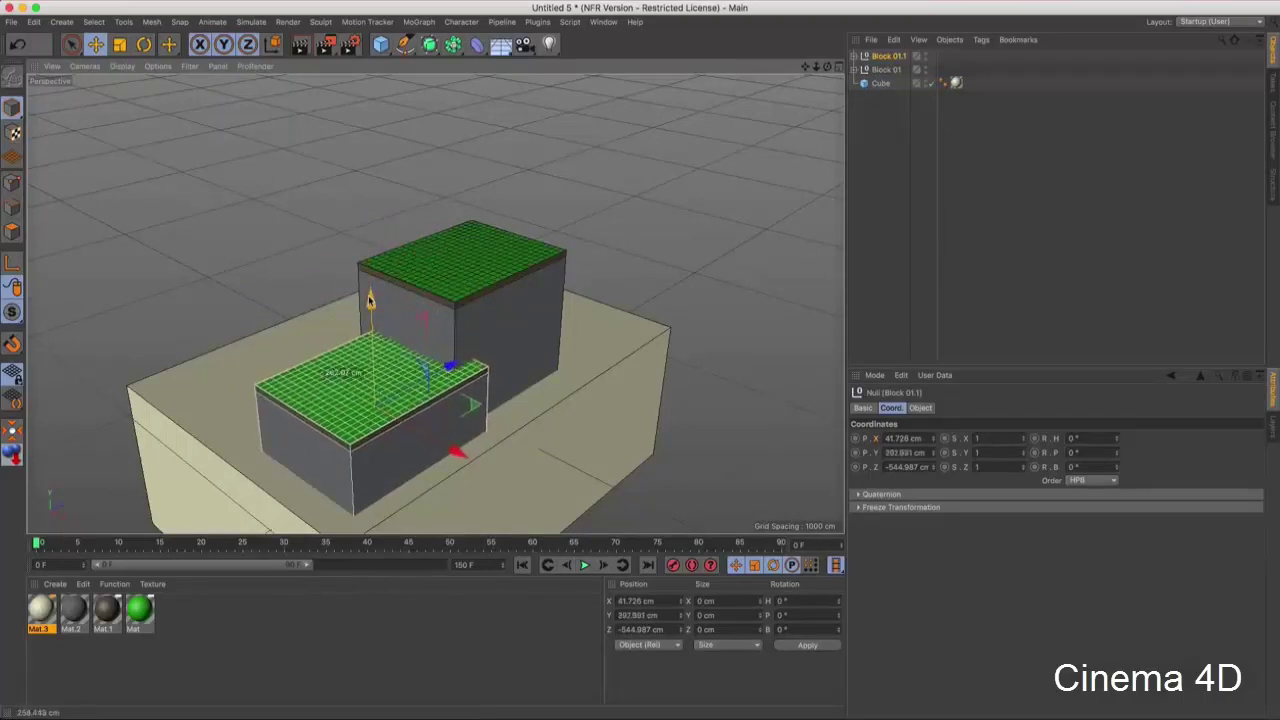
{"action": "mouse_move", "coordinate": [438, 439]}
{"action": "left_mouse_down"}
{"action": "mouse_move", "coordinate": [451, 451]}
{"action": "mouse_move", "coordinate": [368, 310]}
{"action": "mouse_move", "coordinate": [515, 381]}
{"action": "mouse_move", "coordinate": [783, 342]}
{"action": "mouse_move", "coordinate": [586, 371]}
{"action": "mouse_move", "coordinate": [495, 326]}
{"action": "left_mouse_up"}
{"action": "scroll", "coordinate": [480, 357], "scroll_direction": "up", "scroll_amount": 3}
{"action": "scroll", "coordinate": [534, 357], "scroll_direction": "up", "scroll_amount": 3}
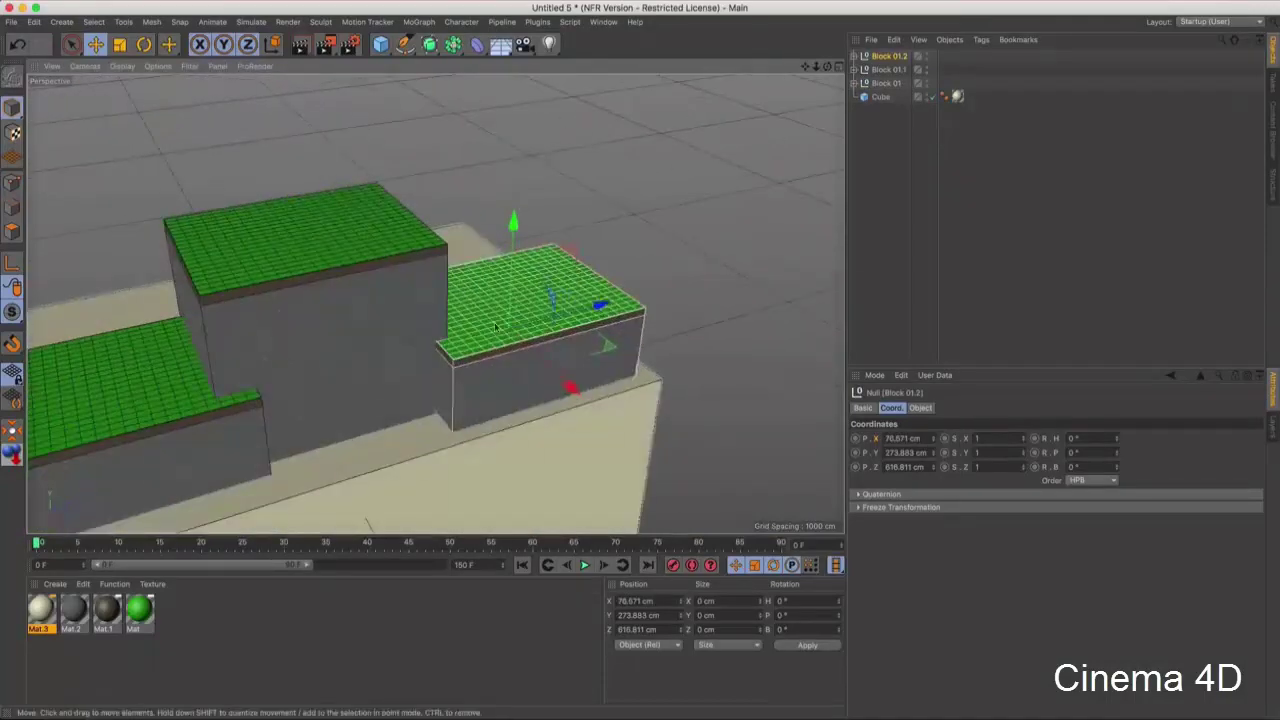
{"action": "left_click_drag", "start_coordinate": [597, 304], "coordinate": [607, 302]}
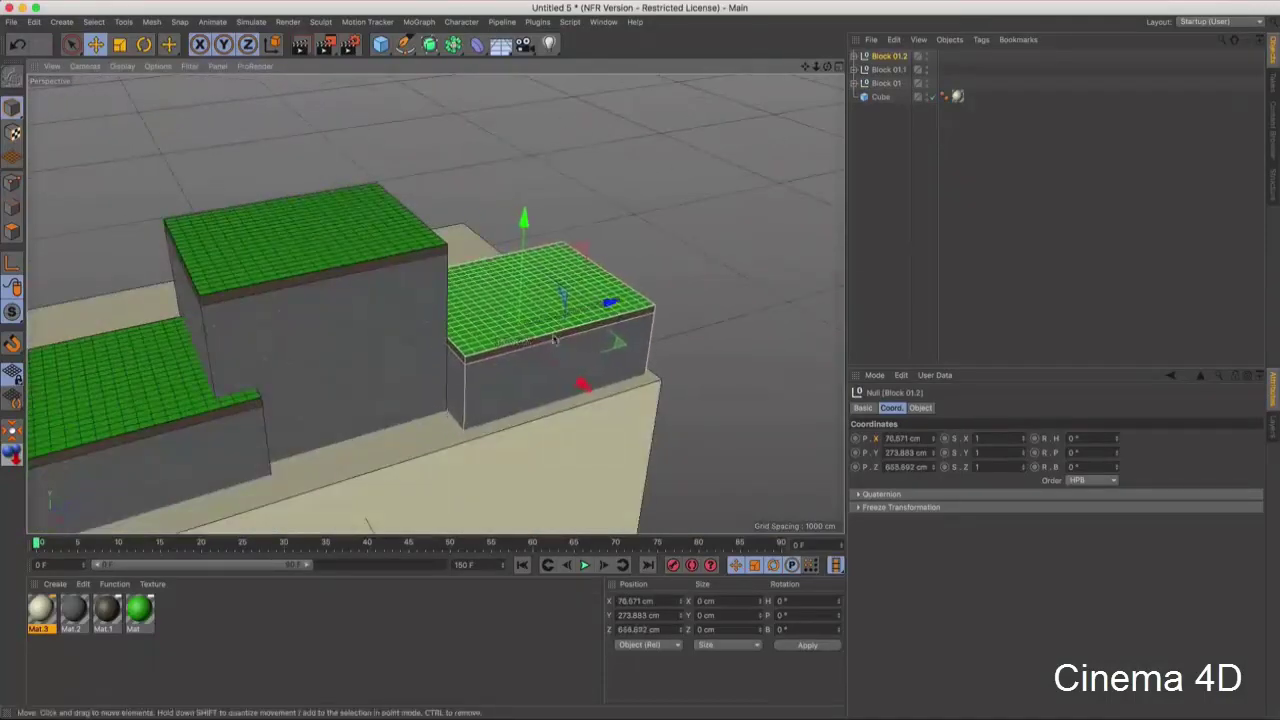
- Lower the left step block slightly and raise the right step block, Block 01.2
{"action": "left_click_drag", "start_coordinate": [553, 340], "coordinate": [125, 397], "text": "alt"}
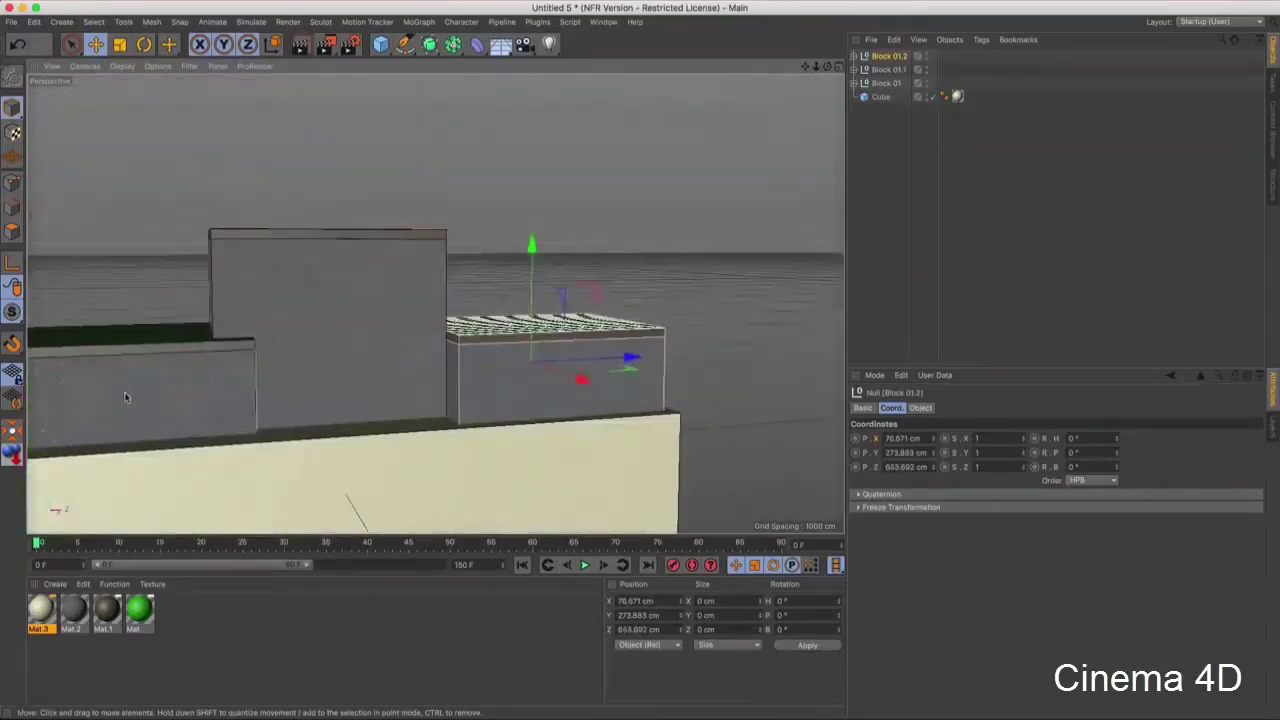
{"action": "left_click", "coordinate": [125, 397]}
{"action": "left_click", "coordinate": [140, 343]}
{"action": "mouse_move", "coordinate": [140, 343]}
{"action": "left_mouse_down", "text": "alt"}
{"action": "mouse_move", "coordinate": [434, 303]}
{"action": "mouse_move", "coordinate": [380, 350]}
{"action": "mouse_move", "coordinate": [330, 360]}
{"action": "left_mouse_up", "text": "alt"}
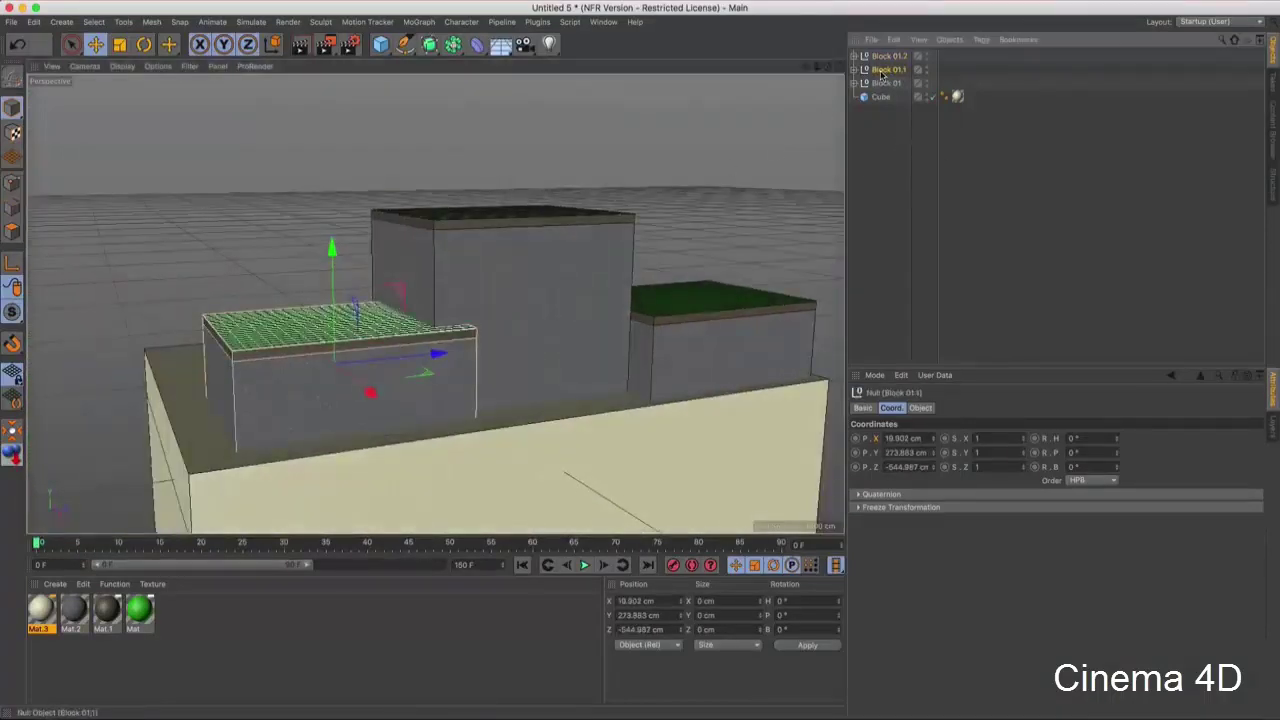
{"action": "left_click_drag", "start_coordinate": [333, 250], "coordinate": [337, 262]}
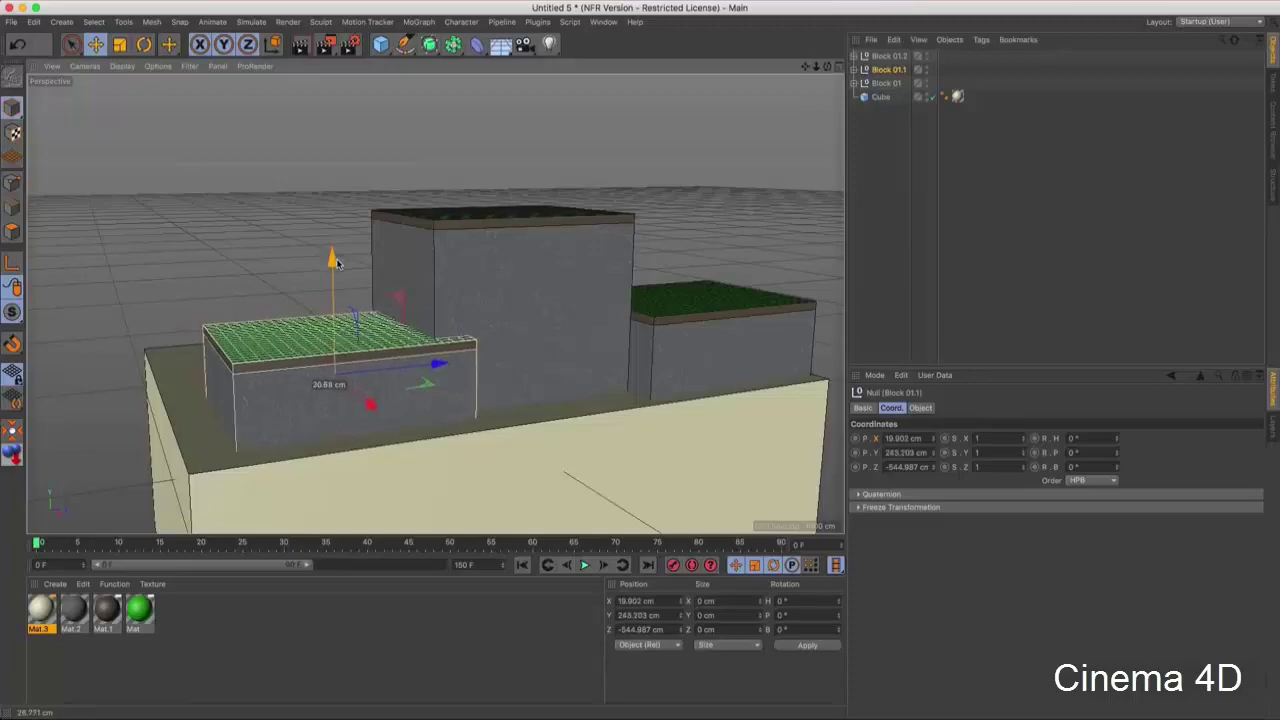
{"action": "left_click", "coordinate": [715, 346]}
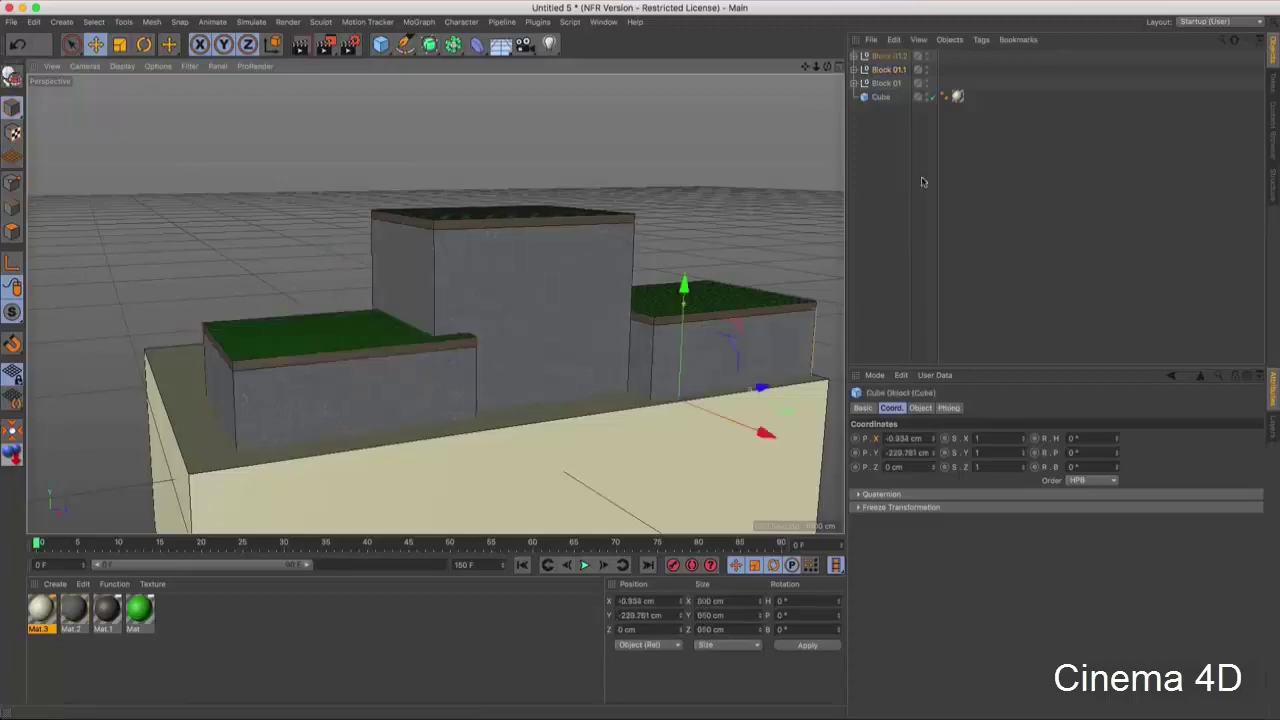
{"action": "left_click", "coordinate": [892, 57]}
{"action": "left_click_drag", "start_coordinate": [690, 228], "coordinate": [696, 210]}
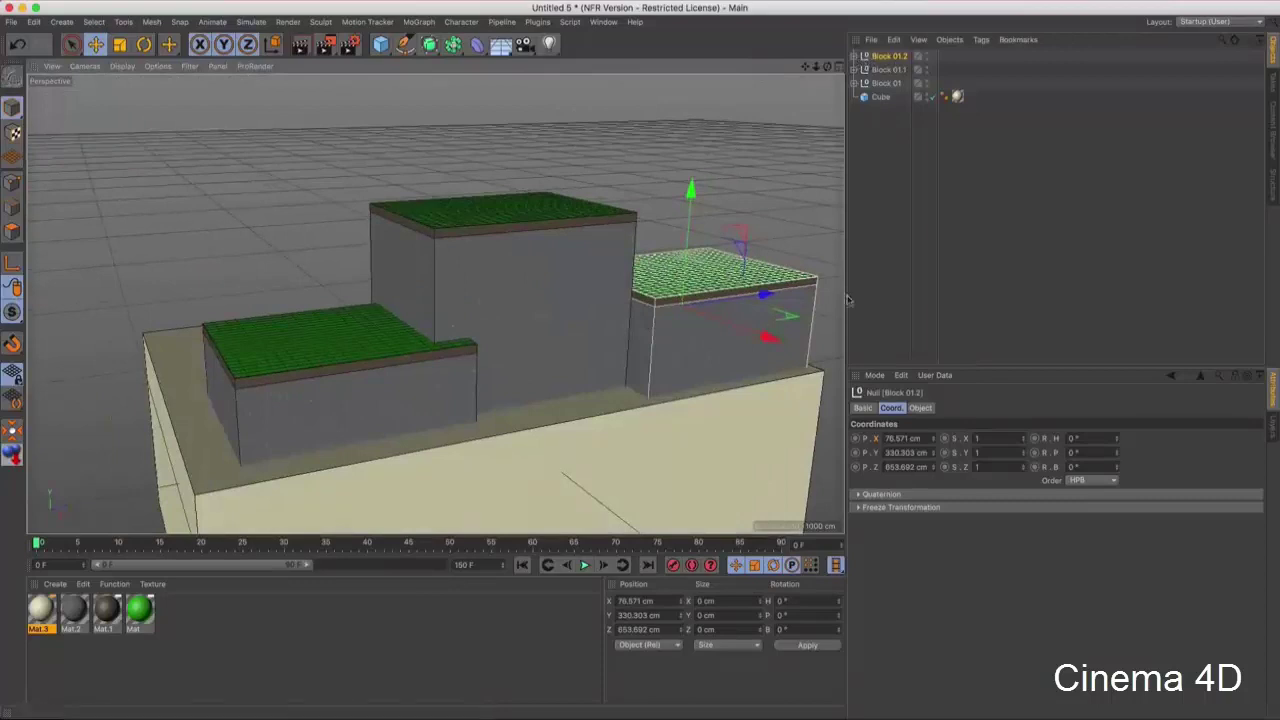
- Readjust the left block's cube height, undoing a first attempt
{"action": "left_click", "coordinate": [356, 398]}
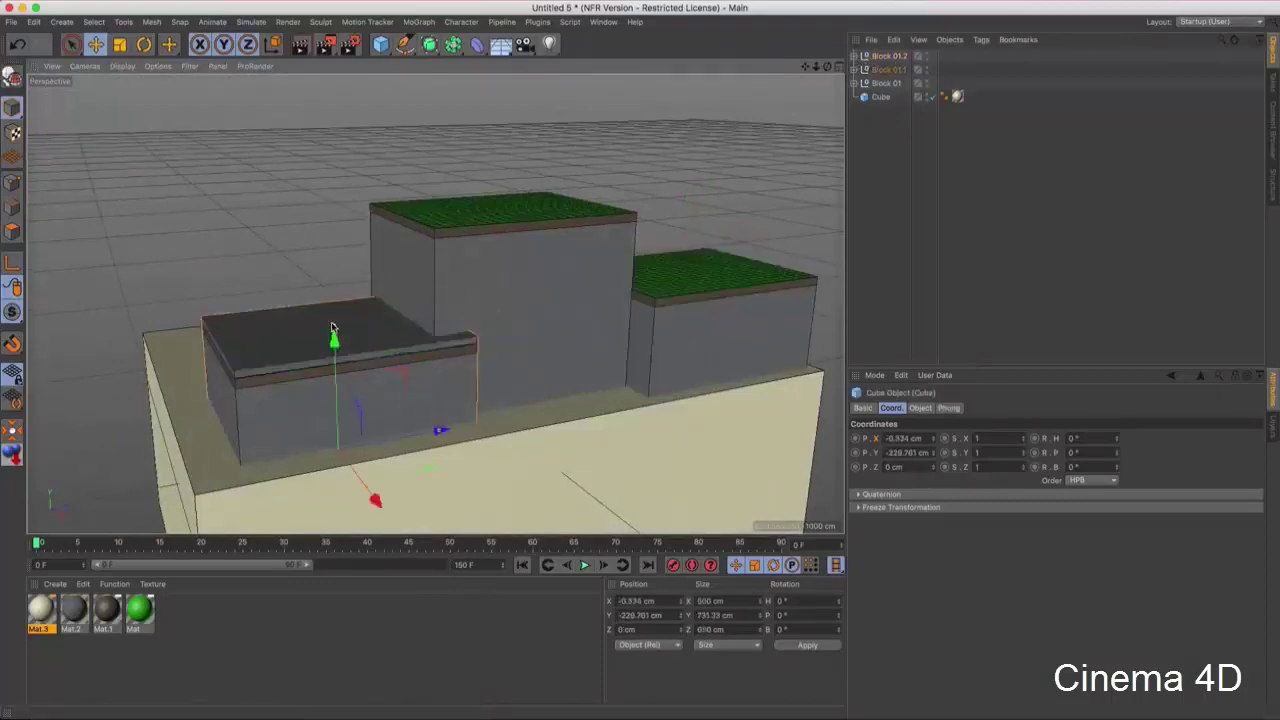
{"action": "left_click_drag", "start_coordinate": [333, 328], "coordinate": [333, 316]}
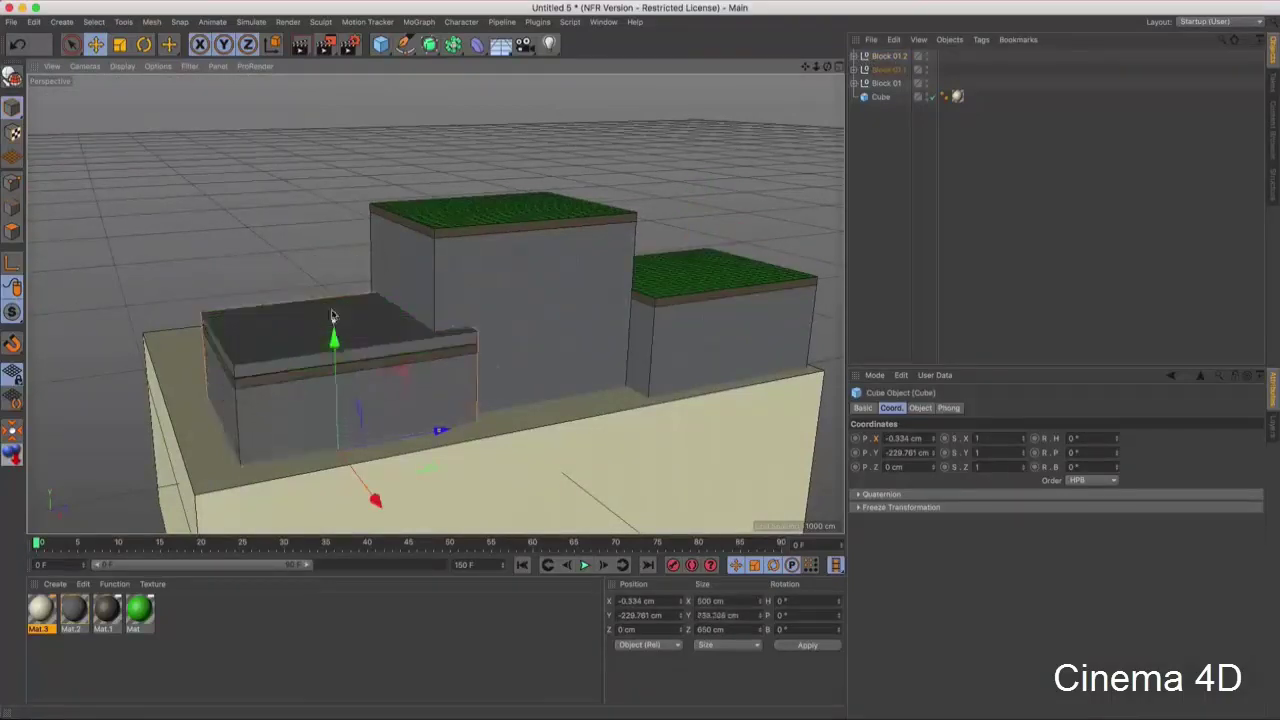
{"action": "key", "text": "ctrl+z"}
{"action": "mouse_move", "coordinate": [335, 360]}
{"action": "left_mouse_down"}
{"action": "mouse_move", "coordinate": [331, 276]}
{"action": "mouse_move", "coordinate": [321, 369]}
{"action": "left_mouse_up"}
{"action": "left_click", "coordinate": [895, 70]}
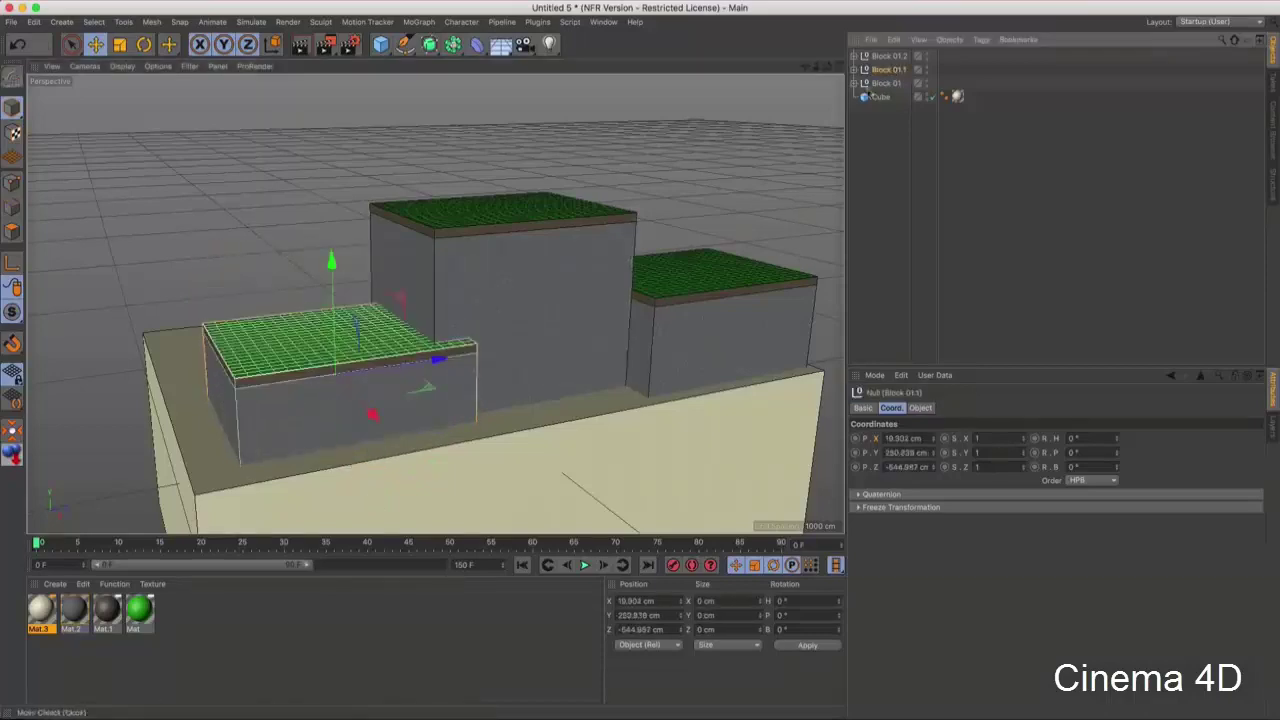
{"action": "mouse_move", "coordinate": [504, 316]}
{"action": "left_mouse_down", "text": "alt"}
{"action": "mouse_move", "coordinate": [470, 350]}
{"action": "mouse_move", "coordinate": [537, 298]}
{"action": "left_mouse_up", "text": "alt"}
{"action": "left_click", "coordinate": [470, 320]}
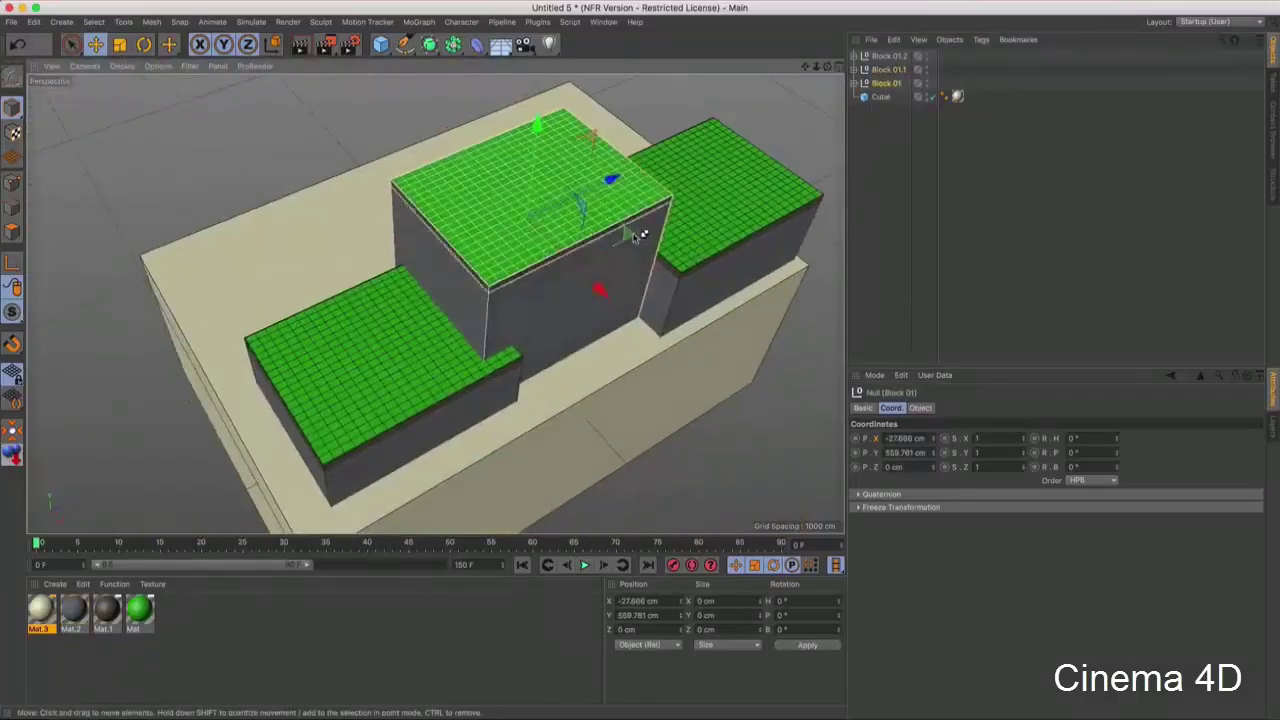
- Duplicate blocks into Block 01.3–01.6, raising or lowering each copy to a different height
{"action": "mouse_move", "coordinate": [640, 234]}
{"action": "left_mouse_down", "text": "ctrl"}
{"action": "mouse_move", "coordinate": [335, 226]}
{"action": "mouse_move", "coordinate": [336, 240]}
{"action": "mouse_move", "coordinate": [330, 208]}
{"action": "mouse_move", "coordinate": [362, 207]}
{"action": "mouse_move", "coordinate": [345, 225]}
{"action": "mouse_move", "coordinate": [357, 320]}
{"action": "mouse_move", "coordinate": [331, 317]}
{"action": "mouse_move", "coordinate": [297, 155]}
{"action": "left_mouse_up", "text": "ctrl"}
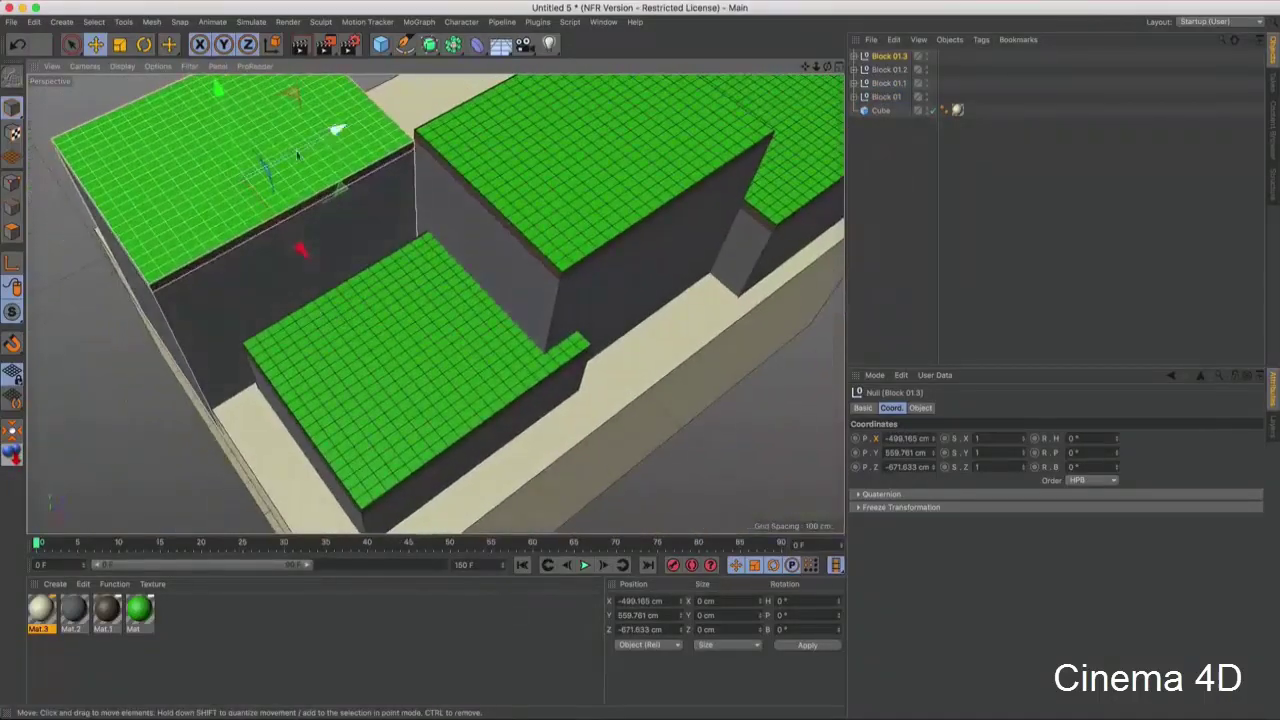
{"action": "mouse_move", "coordinate": [218, 88]}
{"action": "left_mouse_down"}
{"action": "mouse_move", "coordinate": [257, 134]}
{"action": "mouse_move", "coordinate": [251, 120]}
{"action": "mouse_move", "coordinate": [517, 140]}
{"action": "left_mouse_up"}
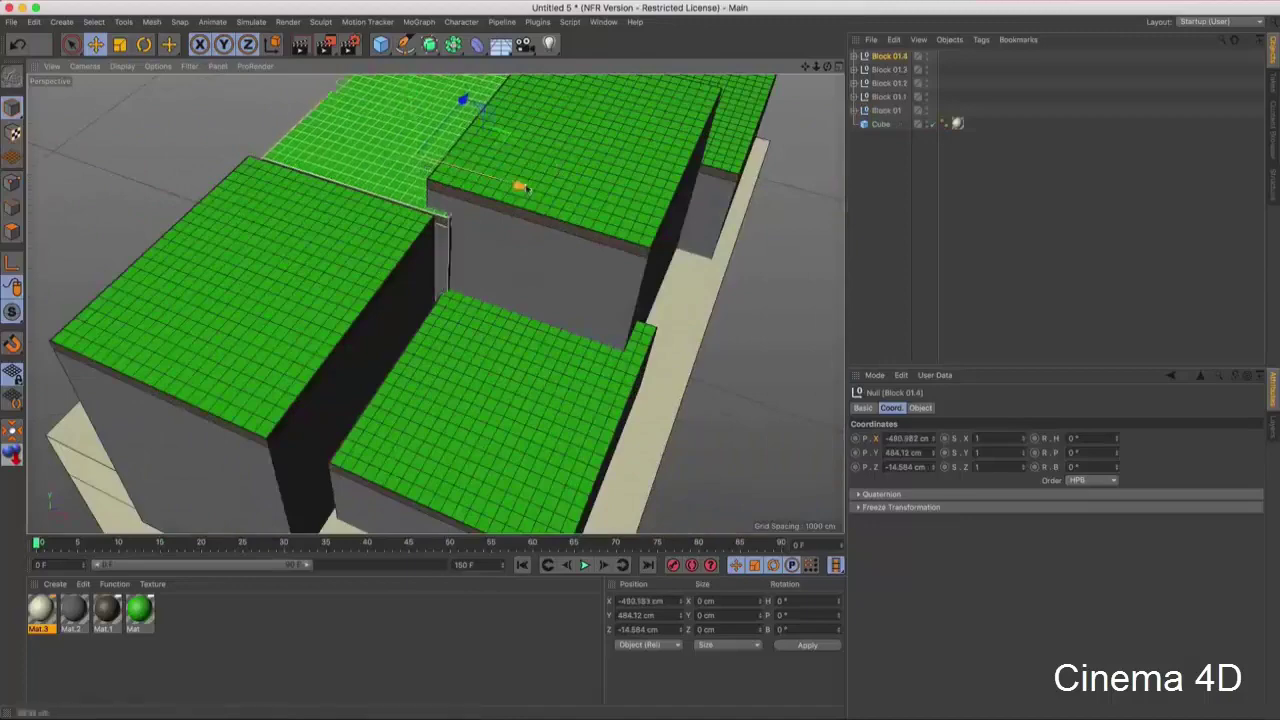
{"action": "mouse_move", "coordinate": [525, 188]}
{"action": "left_mouse_down"}
{"action": "mouse_move", "coordinate": [460, 112]}
{"action": "mouse_move", "coordinate": [478, 158]}
{"action": "mouse_move", "coordinate": [560, 220]}
{"action": "left_mouse_up"}
{"action": "mouse_move", "coordinate": [531, 298]}
{"action": "left_mouse_down", "text": "alt"}
{"action": "mouse_move", "coordinate": [603, 206]}
{"action": "mouse_move", "coordinate": [523, 288]}
{"action": "mouse_move", "coordinate": [552, 224]}
{"action": "mouse_move", "coordinate": [768, 250]}
{"action": "left_mouse_up", "text": "alt"}
{"action": "scroll", "coordinate": [700, 260], "scroll_direction": "up", "scroll_amount": 3}
{"action": "scroll", "coordinate": [617, 265], "scroll_direction": "up", "scroll_amount": 3}
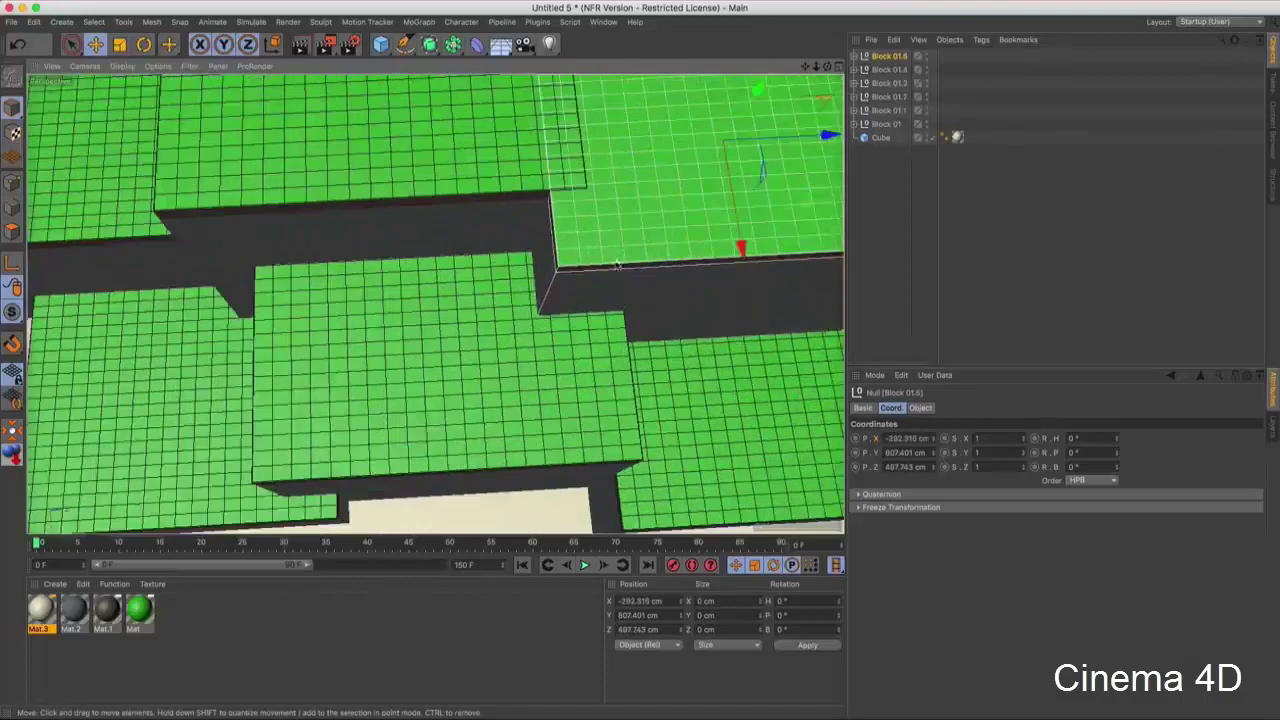
{"action": "mouse_move", "coordinate": [616, 145]}
{"action": "left_mouse_down"}
{"action": "mouse_move", "coordinate": [603, 373]}
{"action": "mouse_move", "coordinate": [660, 209]}
{"action": "left_mouse_up"}
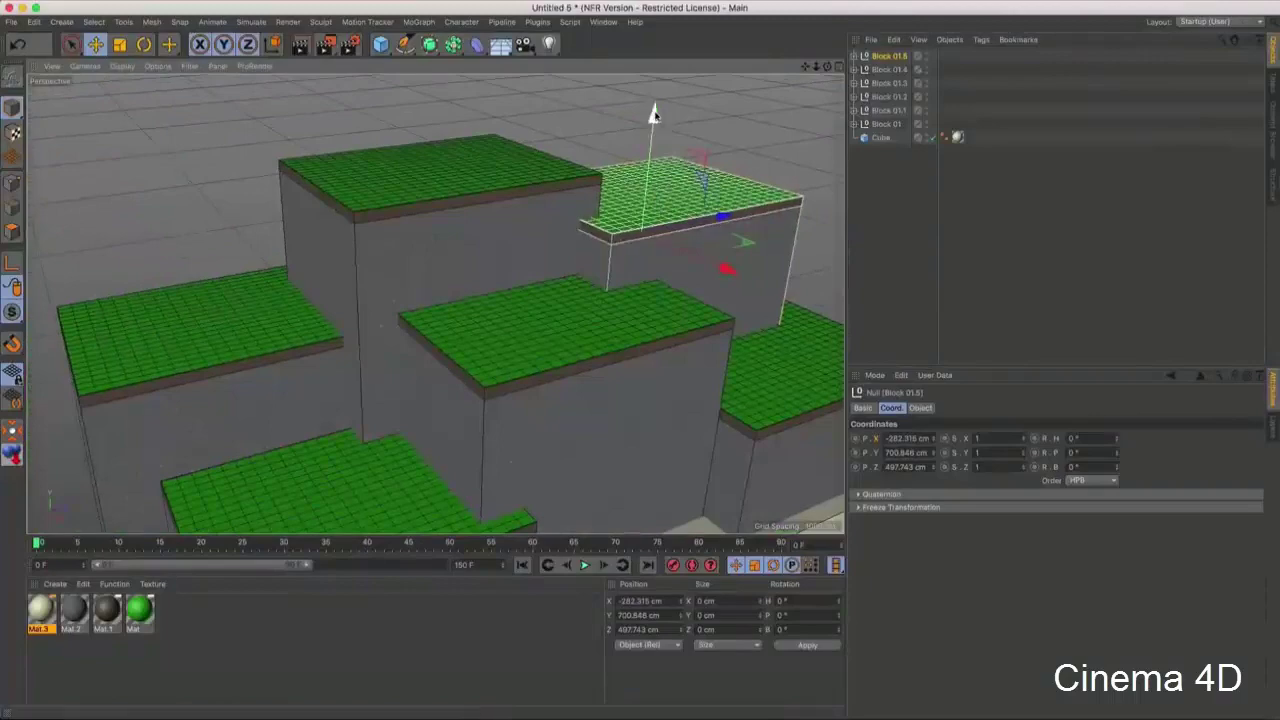
{"action": "mouse_move", "coordinate": [652, 114]}
{"action": "left_mouse_down"}
{"action": "mouse_move", "coordinate": [651, 246]}
{"action": "mouse_move", "coordinate": [625, 283]}
{"action": "mouse_move", "coordinate": [450, 325]}
{"action": "mouse_move", "coordinate": [465, 296]}
{"action": "mouse_move", "coordinate": [505, 294]}
{"action": "left_mouse_up"}
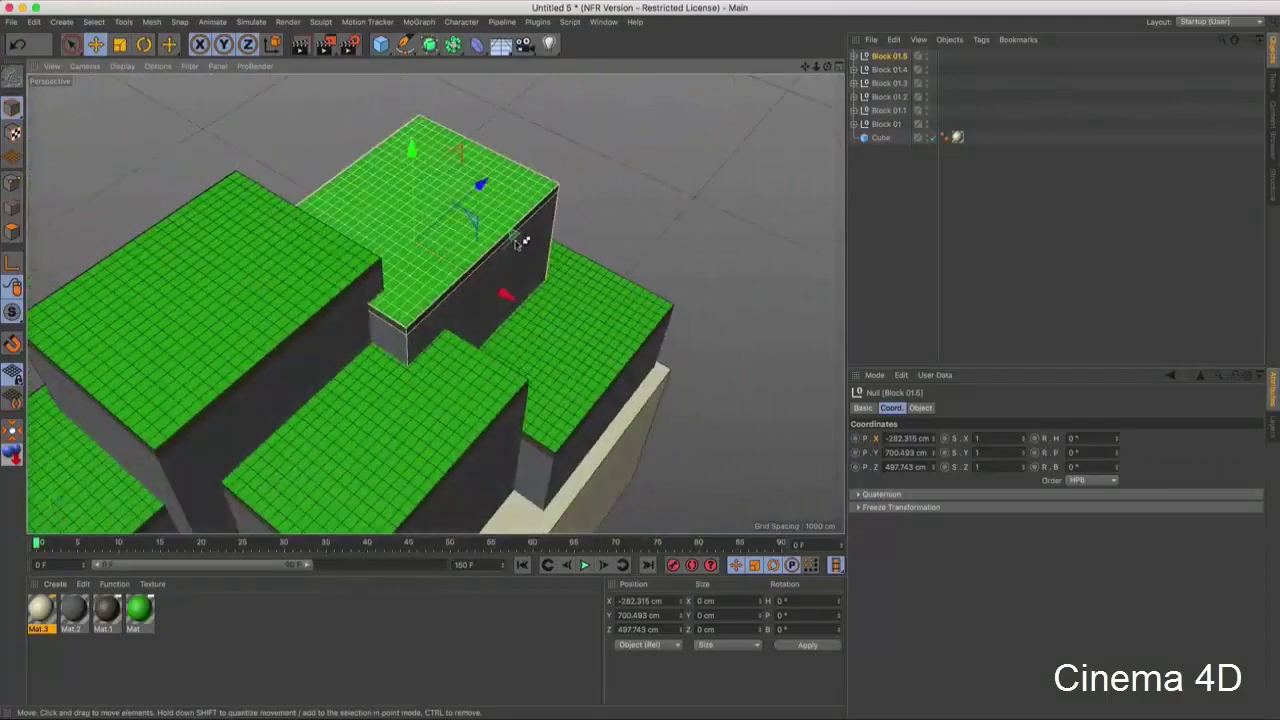
{"action": "mouse_move", "coordinate": [521, 242]}
{"action": "left_mouse_down", "text": "ctrl"}
{"action": "mouse_move", "coordinate": [300, 250]}
{"action": "mouse_move", "coordinate": [443, 160]}
{"action": "mouse_move", "coordinate": [407, 197]}
{"action": "mouse_move", "coordinate": [400, 277]}
{"action": "mouse_move", "coordinate": [414, 277]}
{"action": "mouse_move", "coordinate": [414, 208]}
{"action": "mouse_move", "coordinate": [434, 238]}
{"action": "left_mouse_up", "text": "ctrl"}
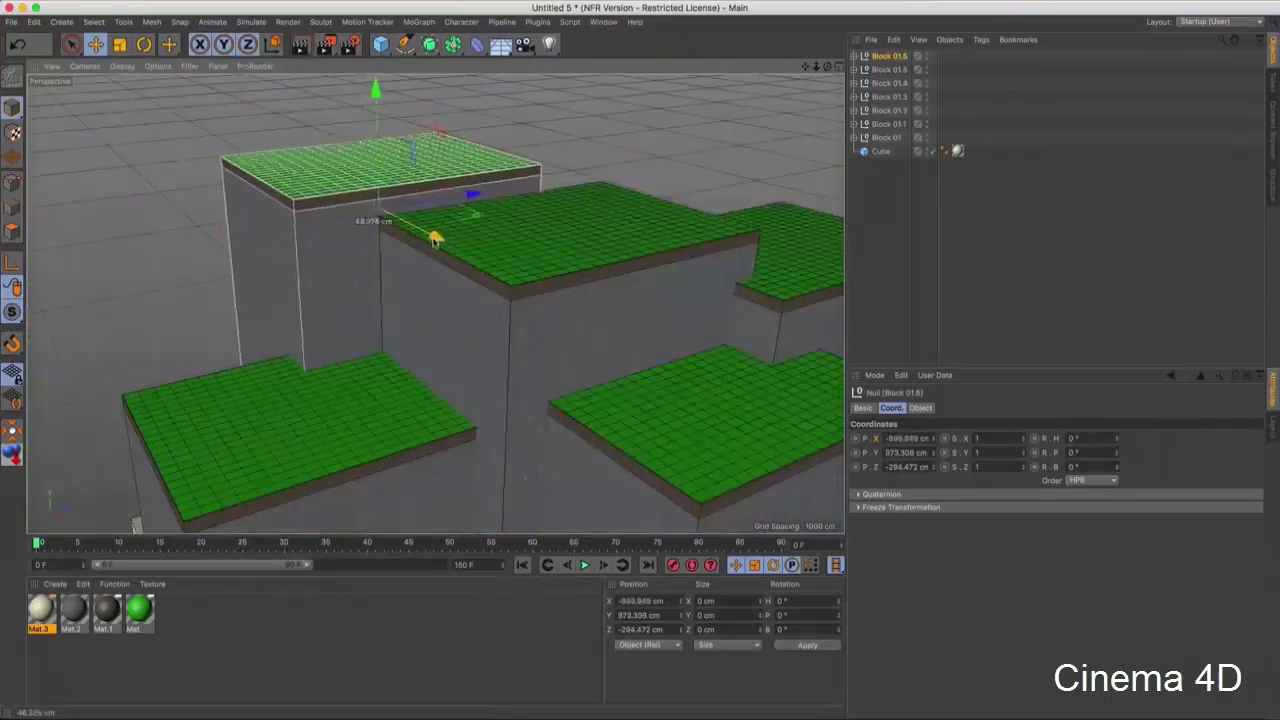
- Try new heights for a grass block, undoing both raises
{"action": "mouse_move", "coordinate": [462, 181]}
{"action": "left_mouse_down"}
{"action": "mouse_move", "coordinate": [363, 457]}
{"action": "mouse_move", "coordinate": [366, 363]}
{"action": "left_mouse_up"}
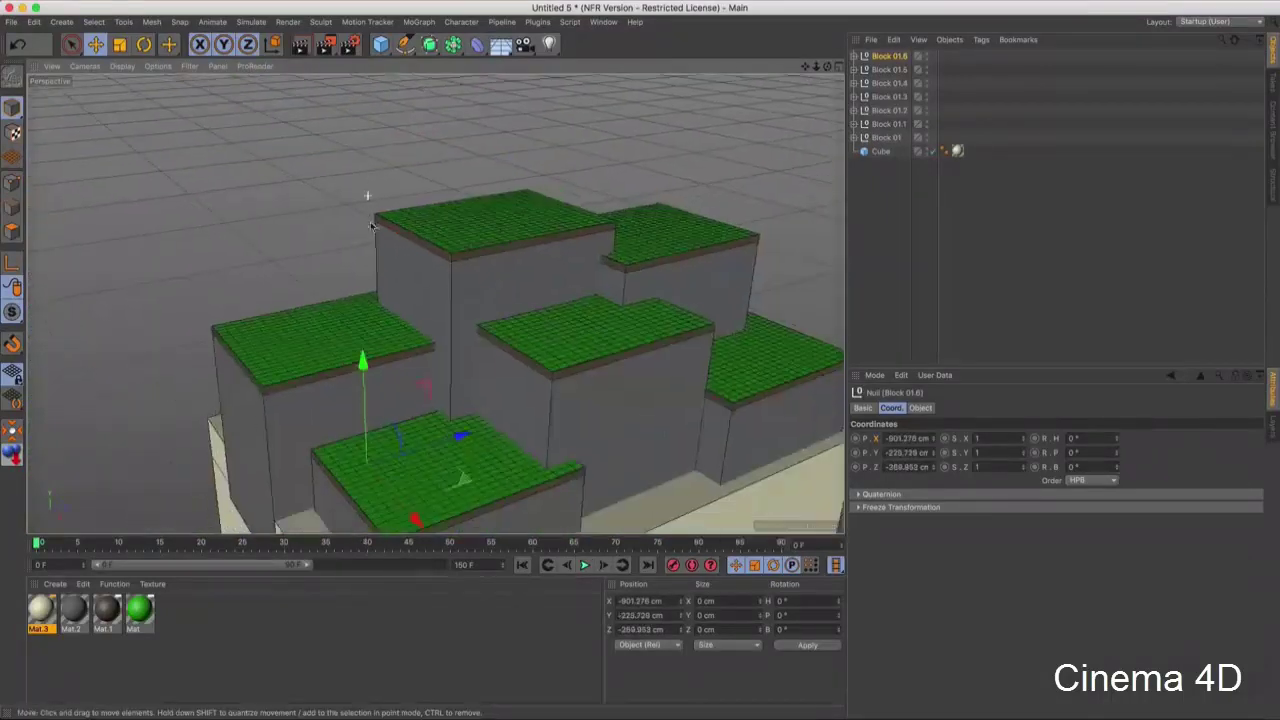
{"action": "left_click_drag", "start_coordinate": [358, 174], "coordinate": [357, 80]}
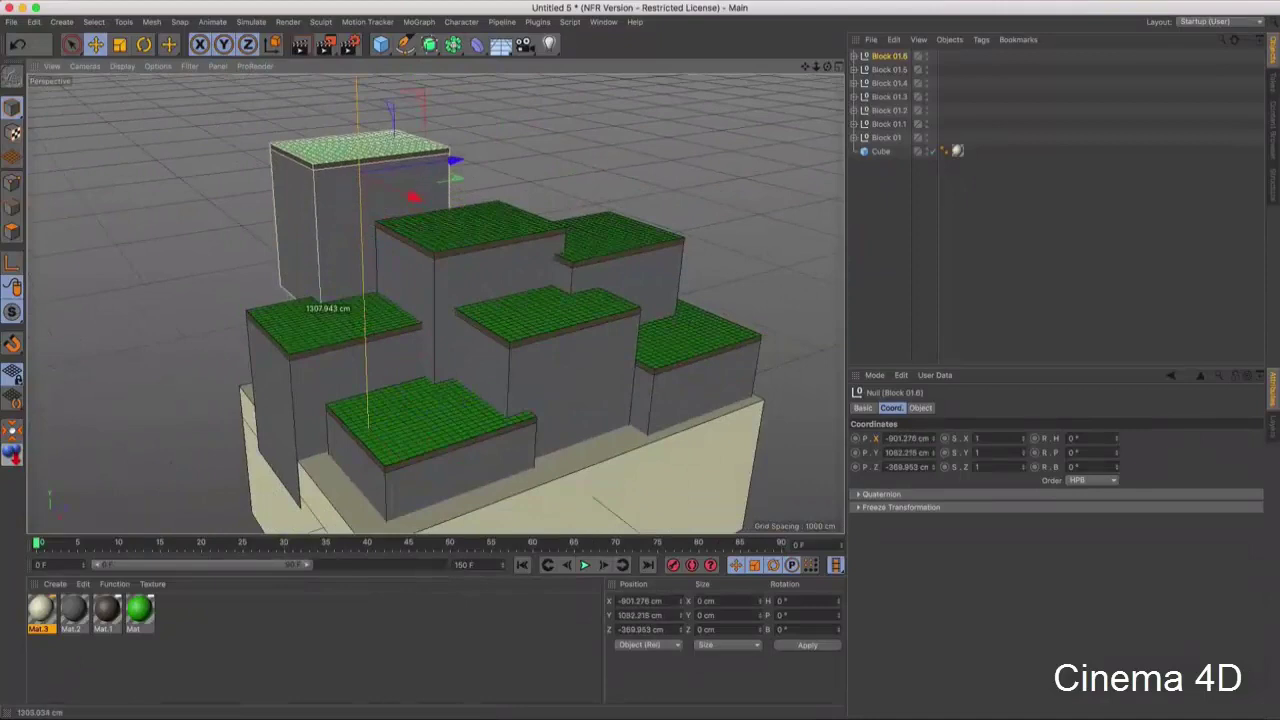
{"action": "key", "text": "ctrl+z"}
{"action": "key", "text": "ctrl+z"}
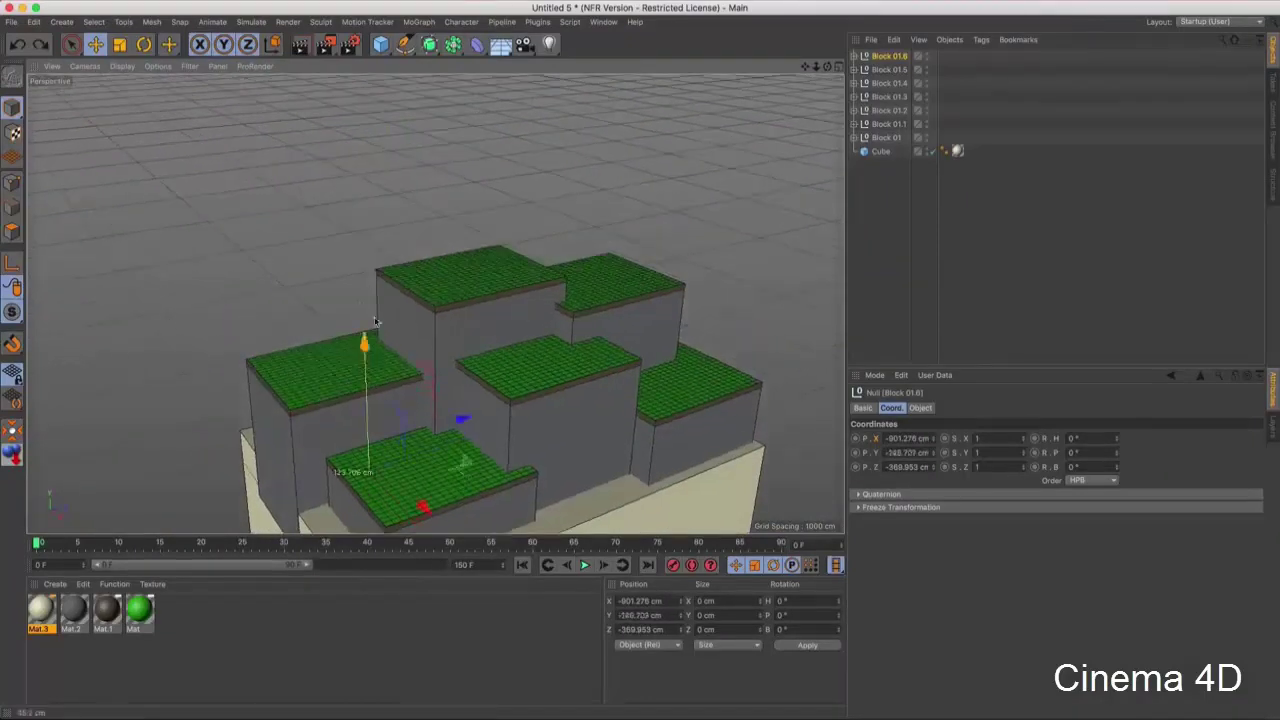
{"action": "left_click_drag", "start_coordinate": [375, 321], "coordinate": [360, 148]}
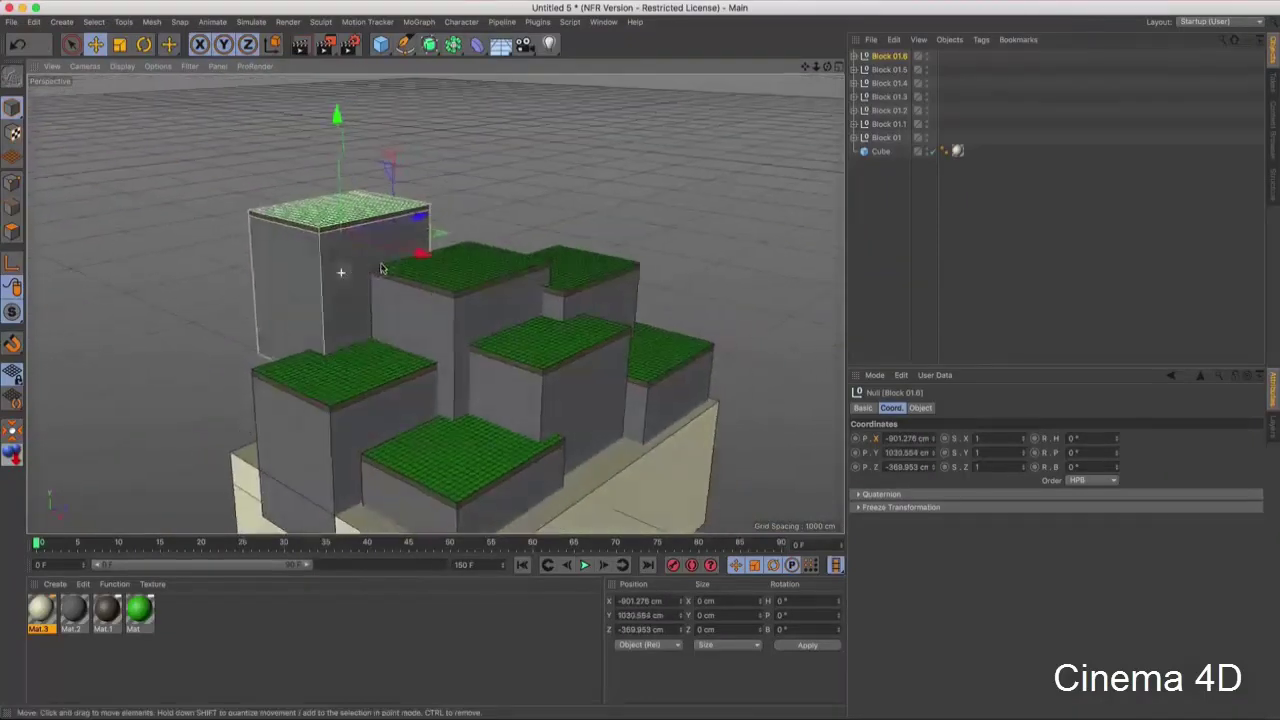
{"action": "key", "text": "ctrl+z"}
{"action": "key", "text": "ctrl+z"}
{"action": "key", "text": "ctrl+z"}
{"action": "key", "text": "ctrl+z"}
- Stretch Block 01.6's cube to about 1071 cm tall and test-render the terrain
{"action": "left_click_drag", "start_coordinate": [338, 440], "coordinate": [338, 248], "text": "alt"}
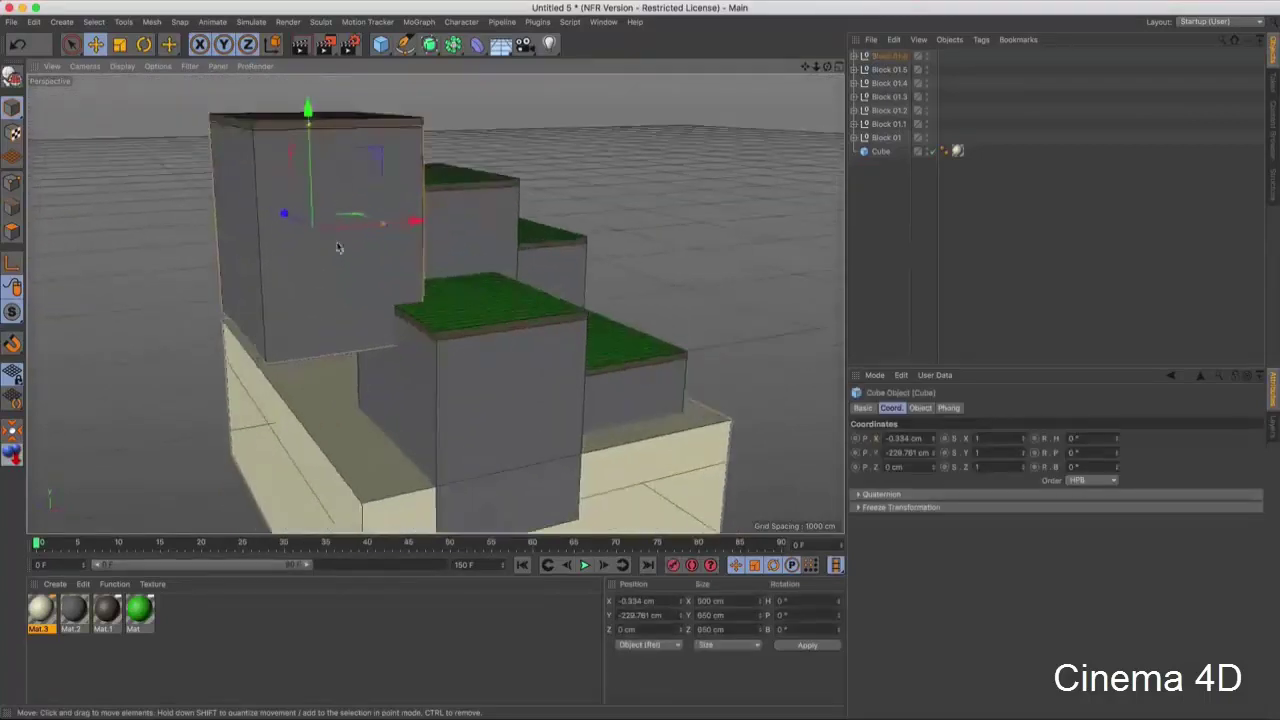
{"action": "left_click_drag", "start_coordinate": [313, 127], "coordinate": [313, 50]}
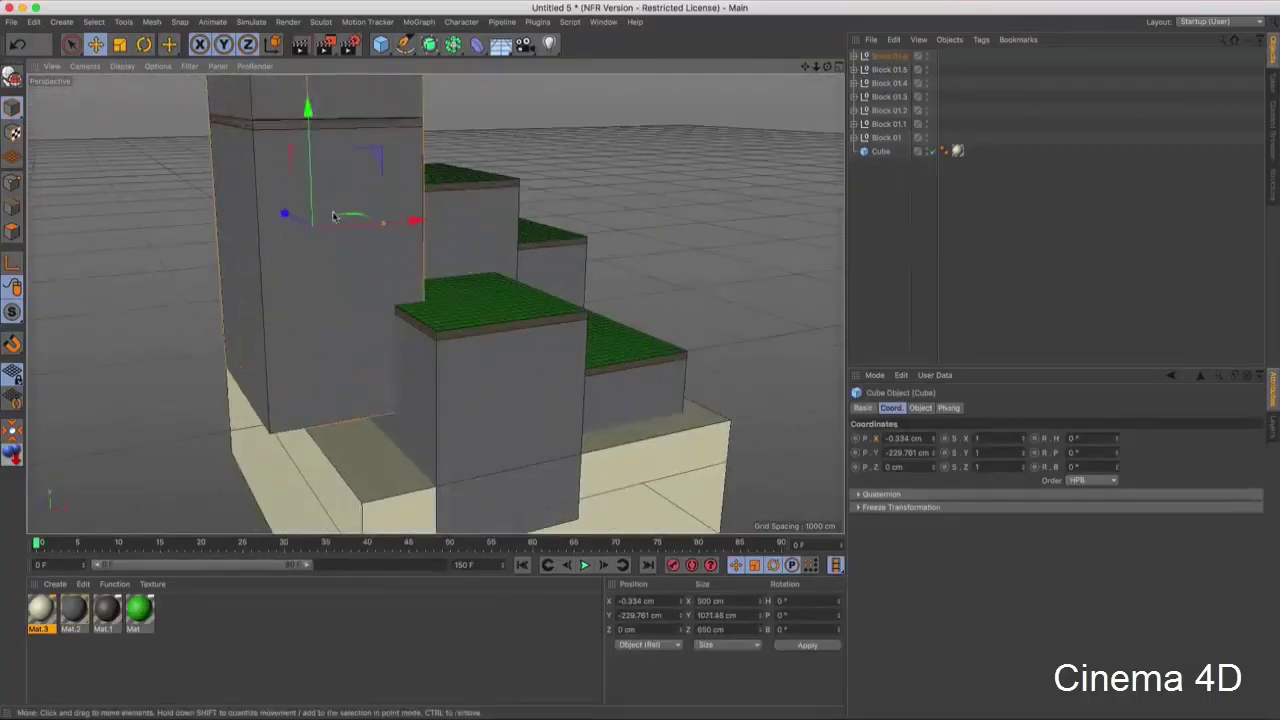
{"action": "scroll", "coordinate": [336, 215], "scroll_direction": "down", "scroll_amount": 3}
{"action": "left_click_drag", "start_coordinate": [338, 185], "coordinate": [339, 236]}
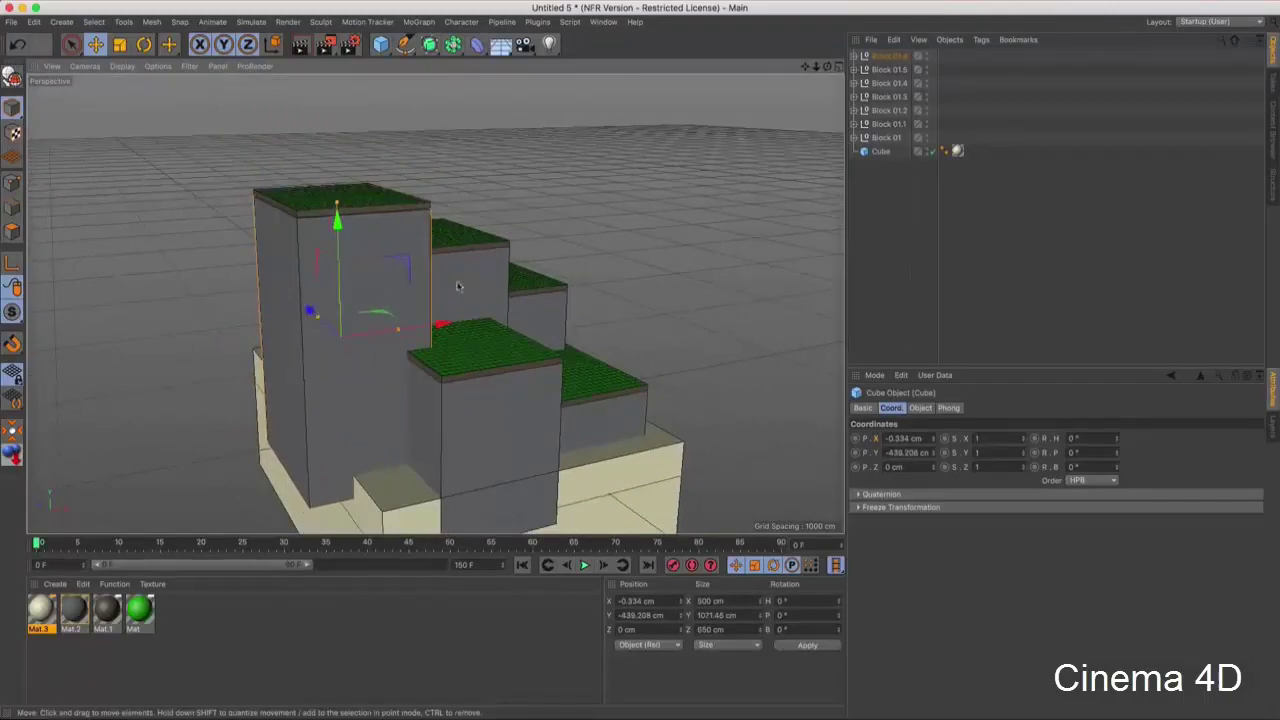
{"action": "mouse_move", "coordinate": [458, 287]}
{"action": "left_mouse_down", "text": "alt"}
{"action": "mouse_move", "coordinate": [411, 338]}
{"action": "mouse_move", "coordinate": [496, 327]}
{"action": "mouse_move", "coordinate": [480, 352]}
{"action": "mouse_move", "coordinate": [480, 336]}
{"action": "mouse_move", "coordinate": [486, 362]}
{"action": "left_mouse_up", "text": "alt"}
{"action": "key", "text": "ctrl+r"}
{"action": "key", "text": "ctrl+r"}
{"action": "key", "text": "ctrl+r"}
{"action": "key", "text": "ctrl+r"}
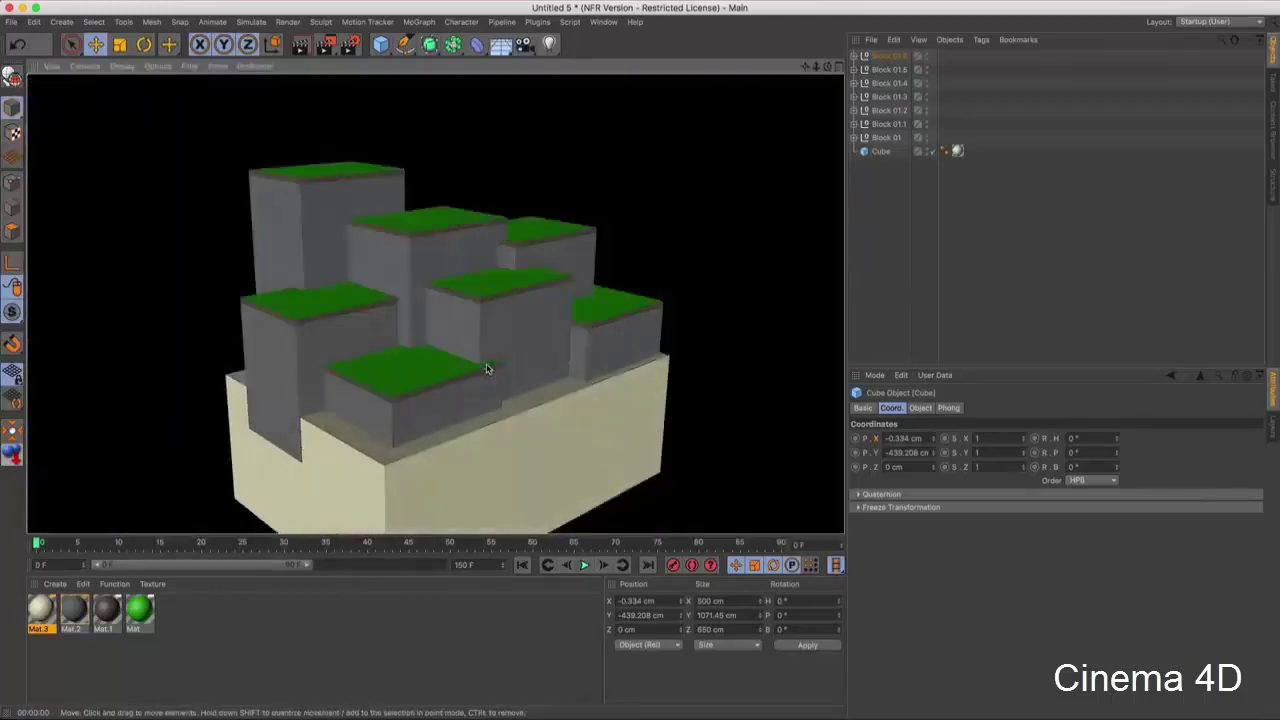
{"action": "left_click_drag", "start_coordinate": [492, 317], "coordinate": [512, 306], "text": "alt"}
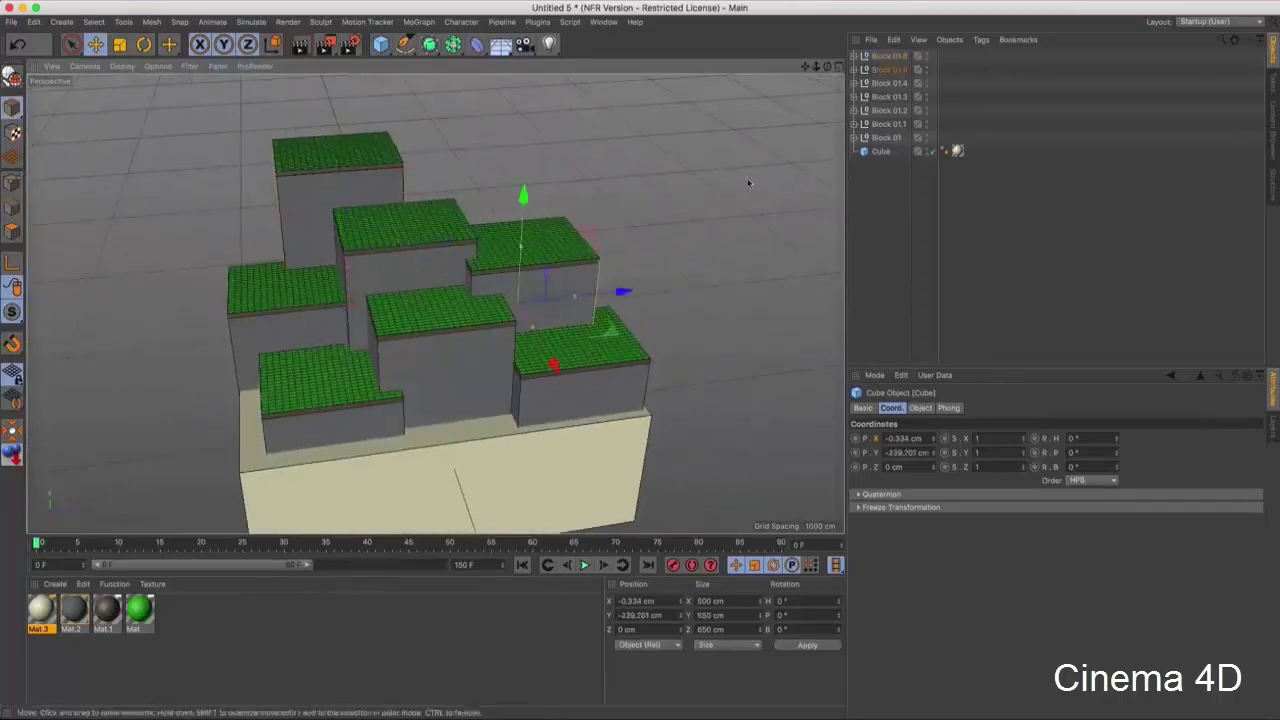
- Ctrl-drag Block 01.5 into a new Block 01.7, raise it slightly and nudge it into place among the steps
{"action": "left_click", "coordinate": [530, 245]}
{"action": "mouse_move", "coordinate": [530, 245]}
{"action": "left_mouse_down", "text": "alt"}
{"action": "mouse_move", "coordinate": [437, 308]}
{"action": "mouse_move", "coordinate": [468, 294]}
{"action": "left_mouse_up", "text": "alt"}
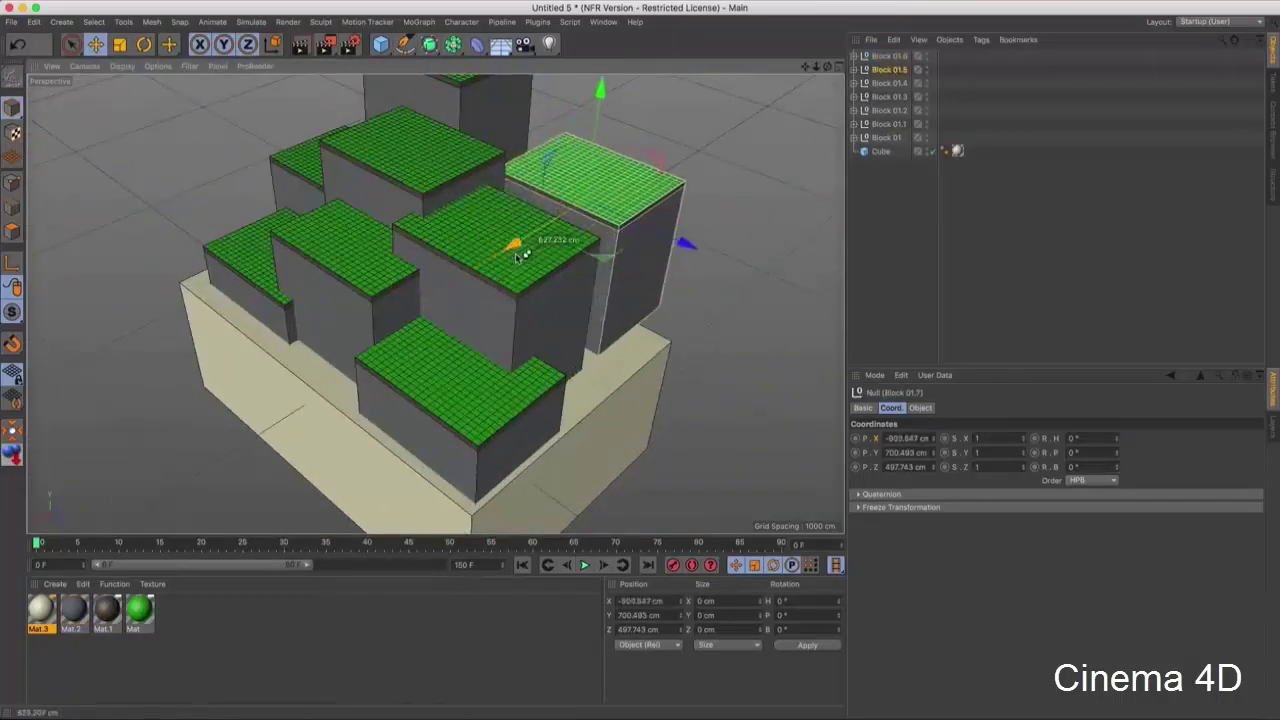
{"action": "left_click_drag", "start_coordinate": [480, 193], "coordinate": [580, 266], "text": "alt"}
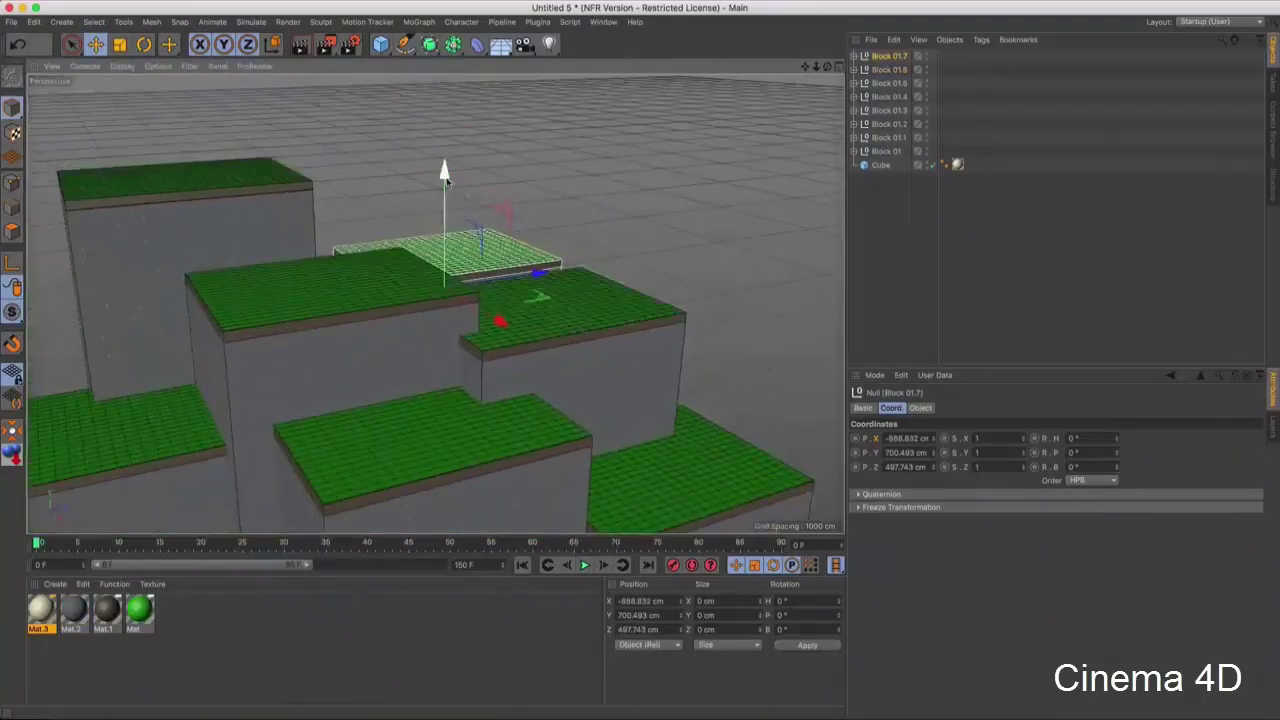
{"action": "mouse_move", "coordinate": [445, 178]}
{"action": "left_mouse_down"}
{"action": "mouse_move", "coordinate": [445, 148]}
{"action": "mouse_move", "coordinate": [438, 338]}
{"action": "left_mouse_up"}
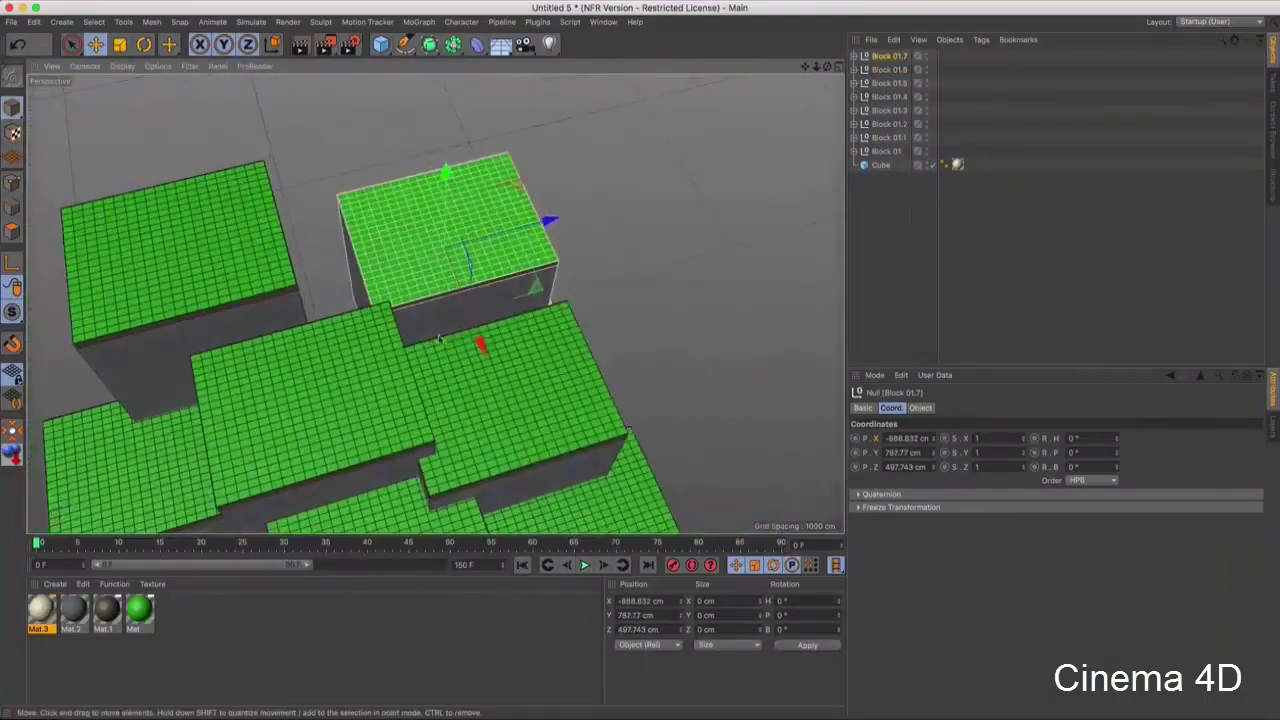
{"action": "mouse_move", "coordinate": [537, 290]}
{"action": "left_mouse_down"}
{"action": "mouse_move", "coordinate": [488, 316]}
{"action": "mouse_move", "coordinate": [500, 334]}
{"action": "mouse_move", "coordinate": [369, 182]}
{"action": "left_mouse_up"}
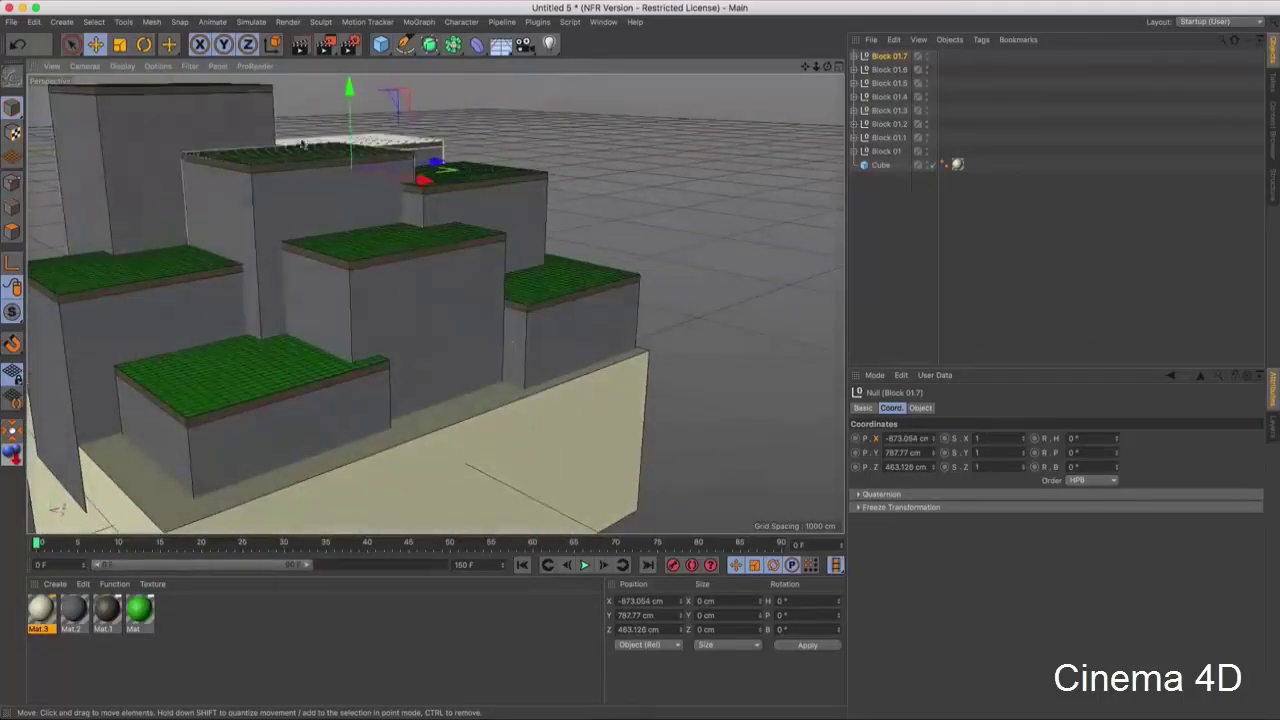
{"action": "left_click_drag", "start_coordinate": [360, 259], "coordinate": [375, 266], "text": "alt"}
{"action": "mouse_move", "coordinate": [449, 328]}
{"action": "left_mouse_down", "text": "alt"}
{"action": "mouse_move", "coordinate": [374, 277]}
{"action": "mouse_move", "coordinate": [457, 351]}
{"action": "mouse_move", "coordinate": [500, 337]}
{"action": "mouse_move", "coordinate": [354, 317]}
{"action": "mouse_move", "coordinate": [502, 363]}
{"action": "left_mouse_up", "text": "alt"}
{"action": "middle_click_drag", "start_coordinate": [502, 363], "coordinate": [478, 334], "text": "alt"}
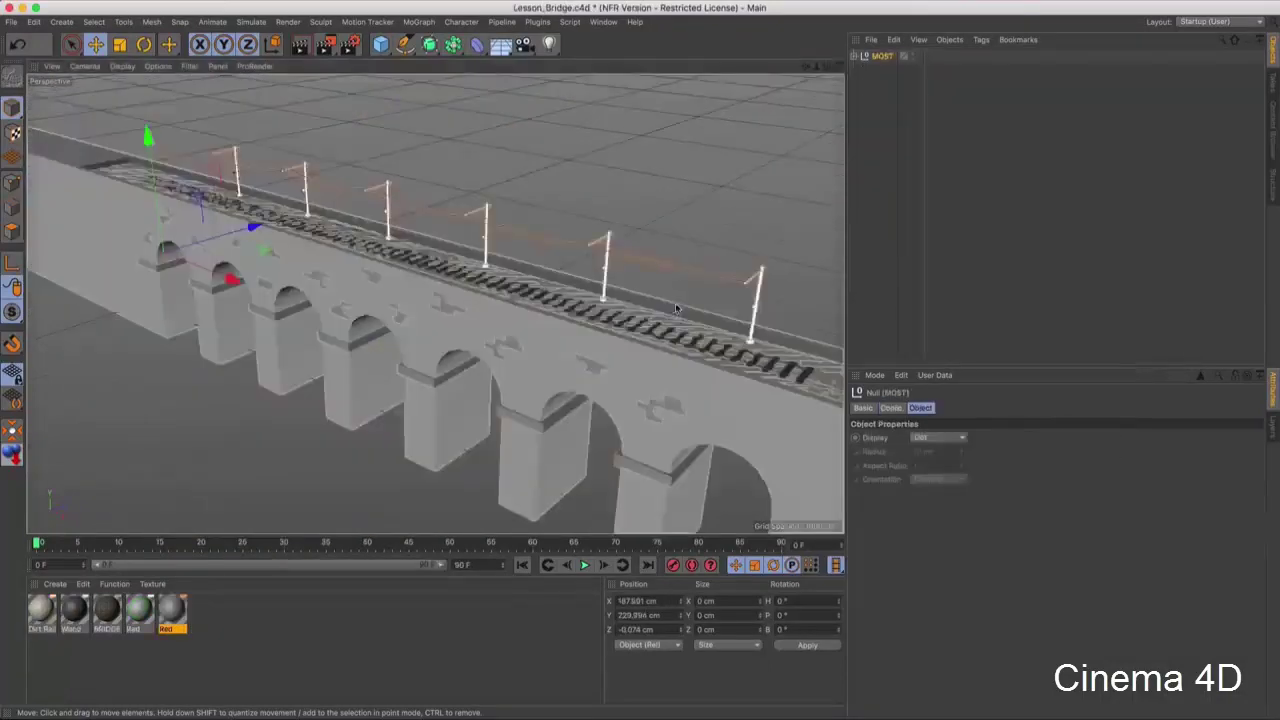
- Orbit around the arched bridge, then return to the Untitled 5 terrain document via the Window menu
{"action": "mouse_move", "coordinate": [646, 337]}
{"action": "left_mouse_down", "text": "alt"}
{"action": "mouse_move", "coordinate": [560, 410]}
{"action": "mouse_move", "coordinate": [588, 386]}
{"action": "left_mouse_up", "text": "alt"}
{"action": "left_click_drag", "start_coordinate": [575, 383], "coordinate": [520, 385], "text": "alt"}
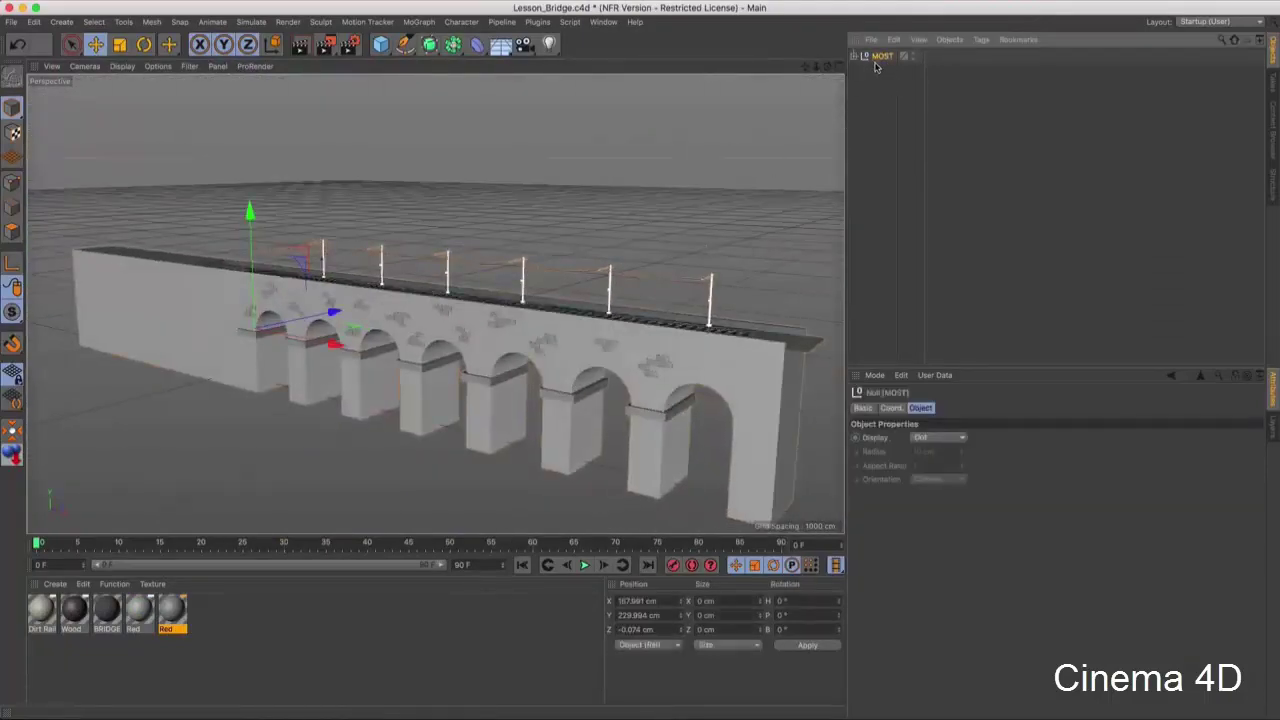
{"action": "left_click", "coordinate": [605, 22]}
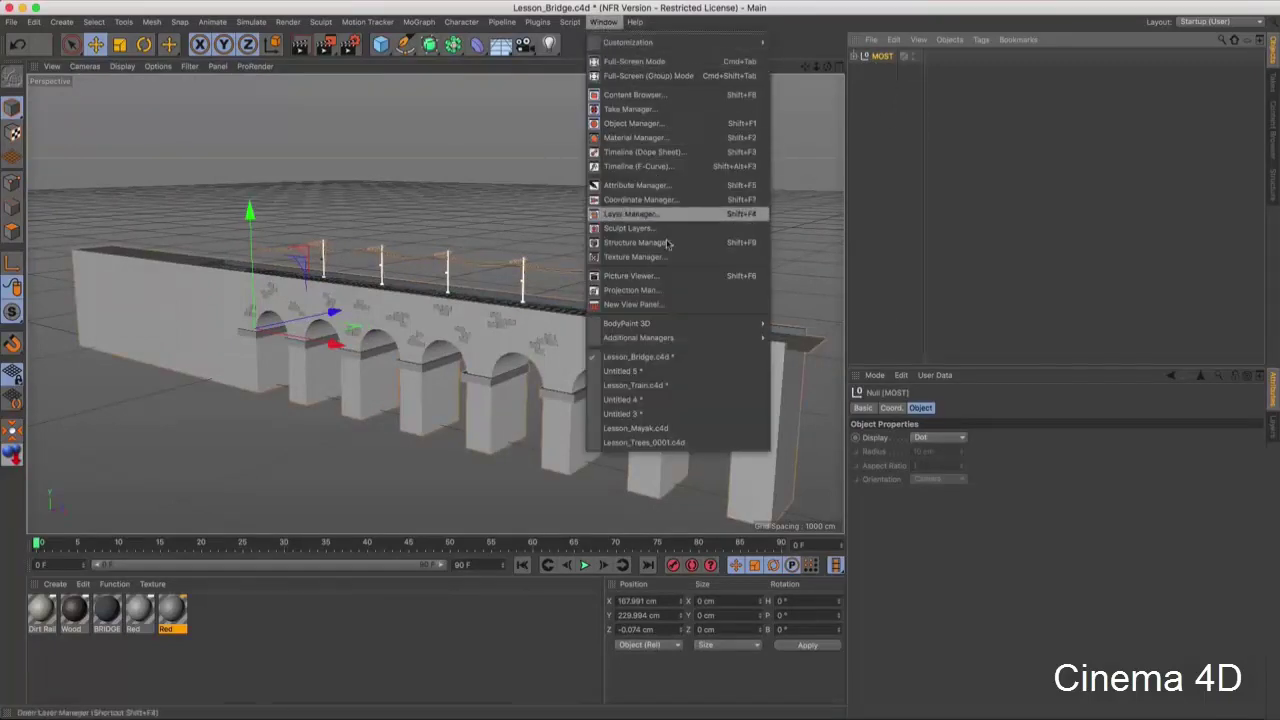
{"action": "left_click", "coordinate": [631, 373]}
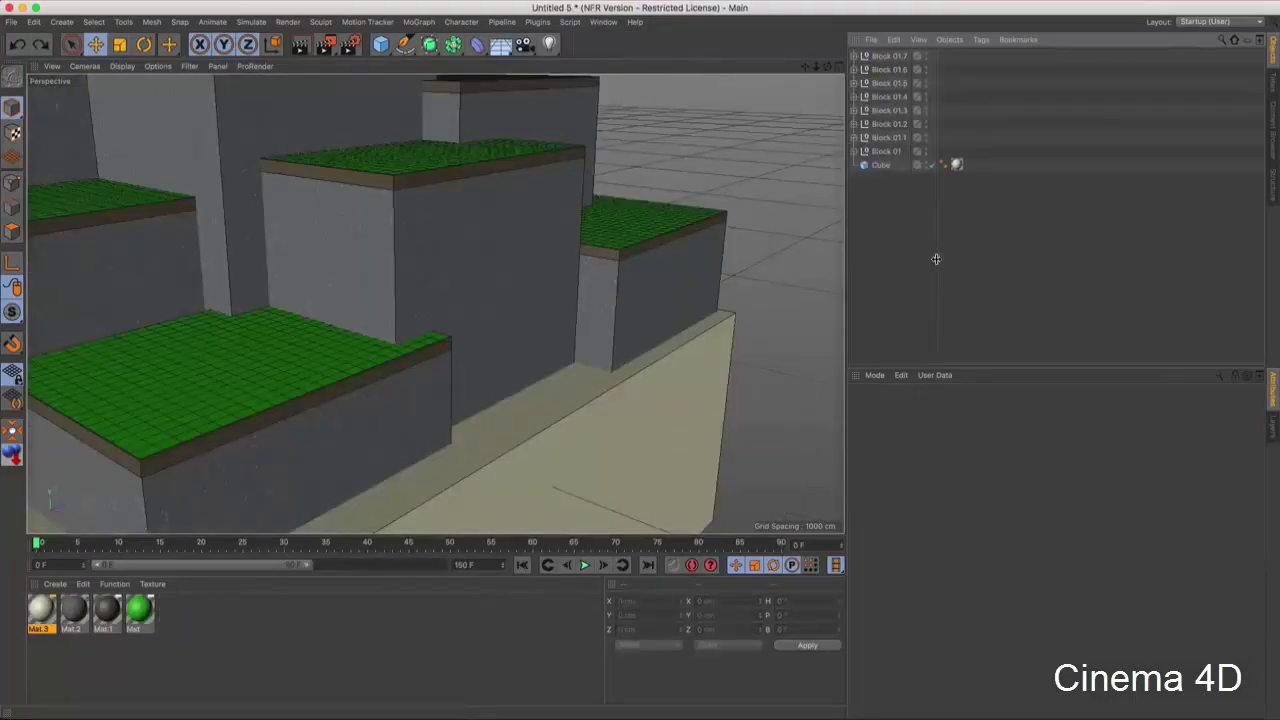
- Paste the MOST bridge with Ctrl+V and zoom out to view it from the tracks to its side
{"action": "key", "text": "ctrl+v"}
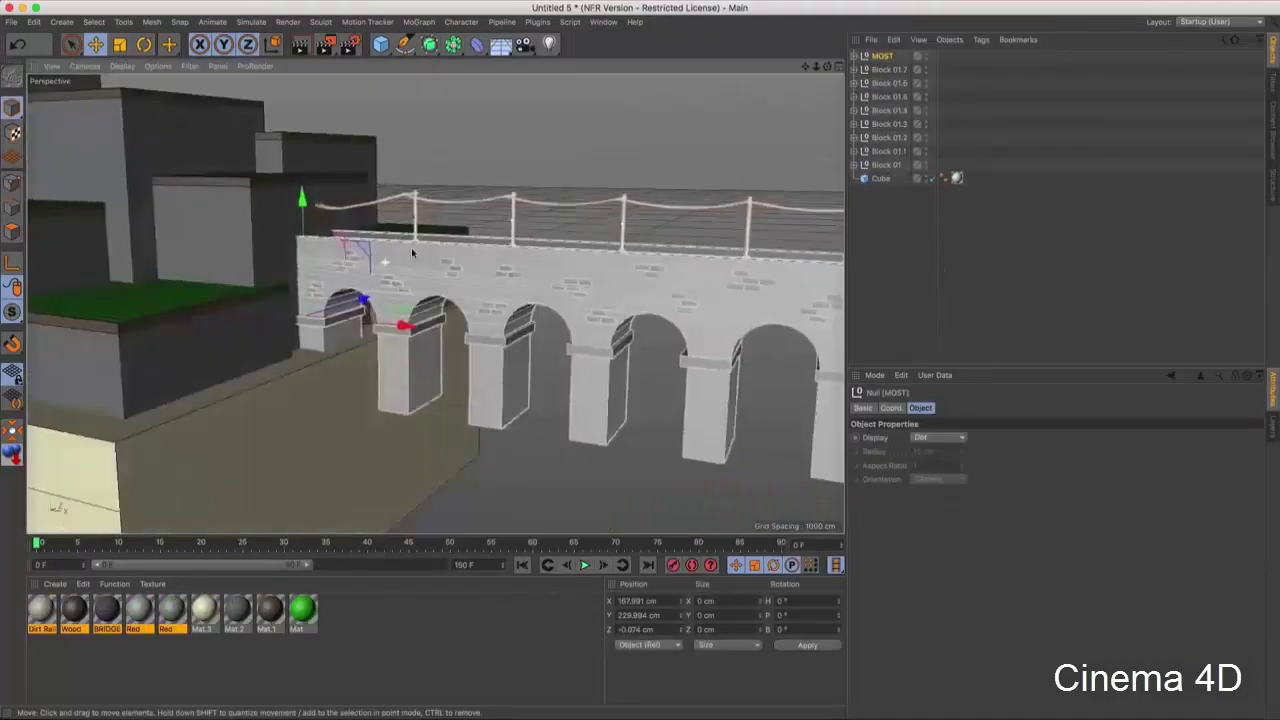
{"action": "left_click_drag", "start_coordinate": [411, 247], "coordinate": [363, 268], "text": "alt"}
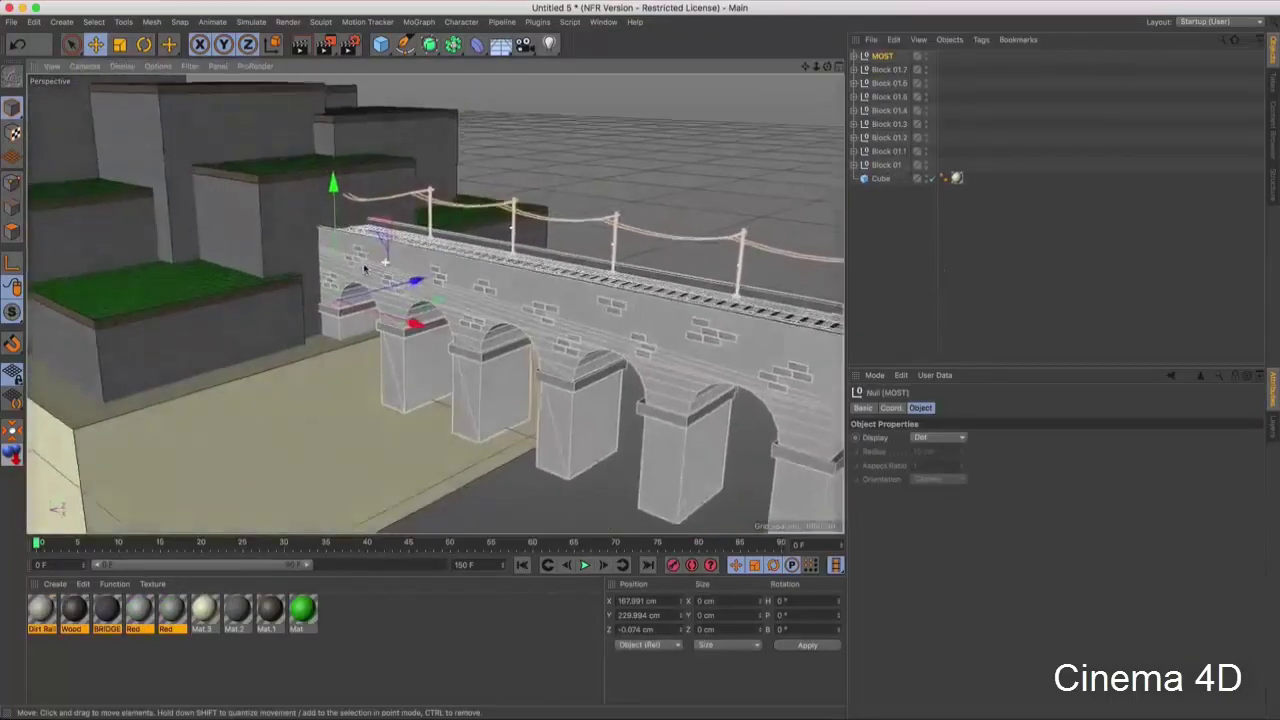
{"action": "scroll", "coordinate": [363, 268], "scroll_direction": "up", "scroll_amount": 3}
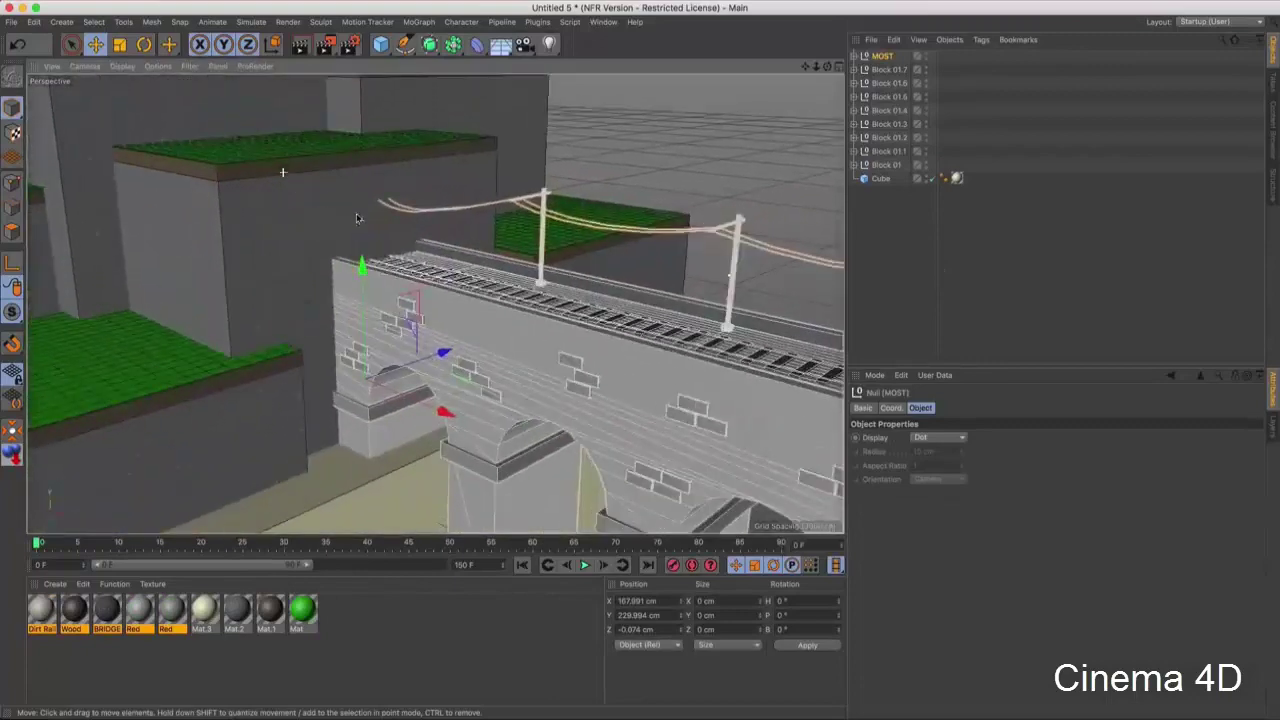
{"action": "scroll", "coordinate": [380, 290], "scroll_direction": "up", "scroll_amount": 2}
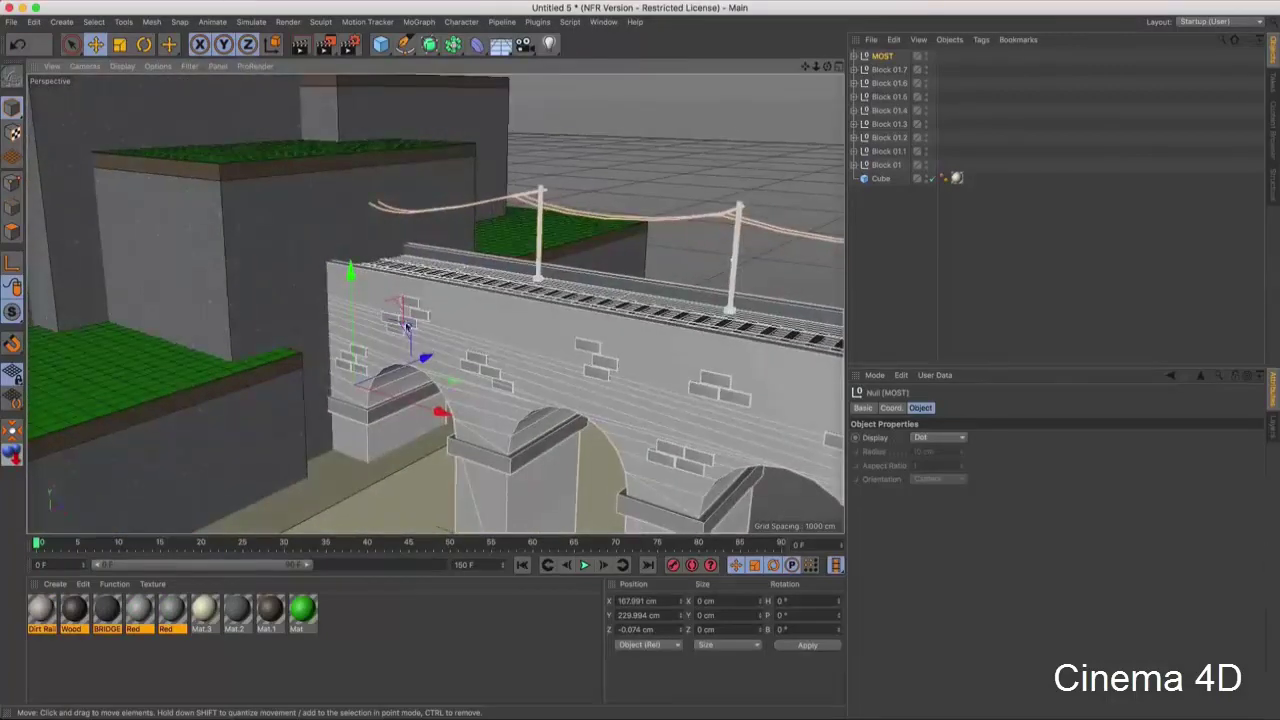
{"action": "mouse_move", "coordinate": [406, 326]}
{"action": "left_mouse_down", "text": "alt"}
{"action": "mouse_move", "coordinate": [350, 240]}
{"action": "mouse_move", "coordinate": [742, 309]}
{"action": "mouse_move", "coordinate": [302, 326]}
{"action": "mouse_move", "coordinate": [443, 191]}
{"action": "left_mouse_up", "text": "alt"}
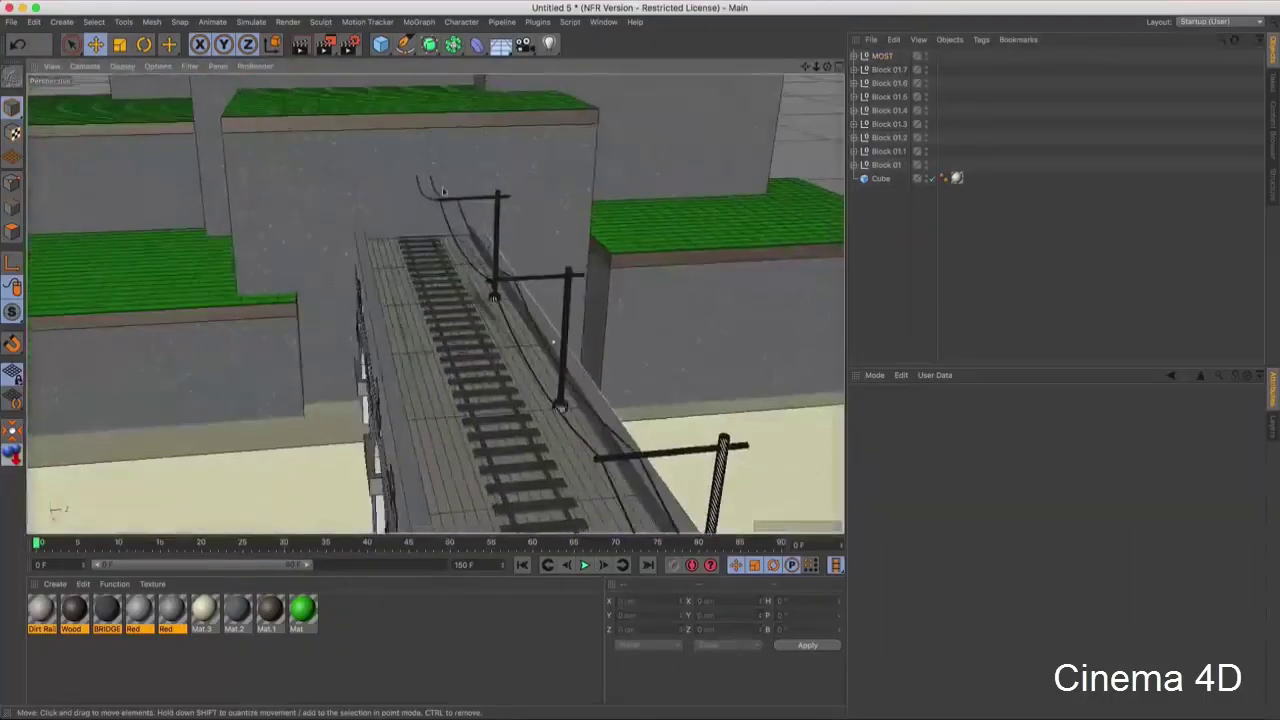
{"action": "mouse_move", "coordinate": [371, 259]}
{"action": "left_mouse_down", "text": "alt"}
{"action": "mouse_move", "coordinate": [372, 323]}
{"action": "mouse_move", "coordinate": [334, 243]}
{"action": "left_mouse_up", "text": "alt"}
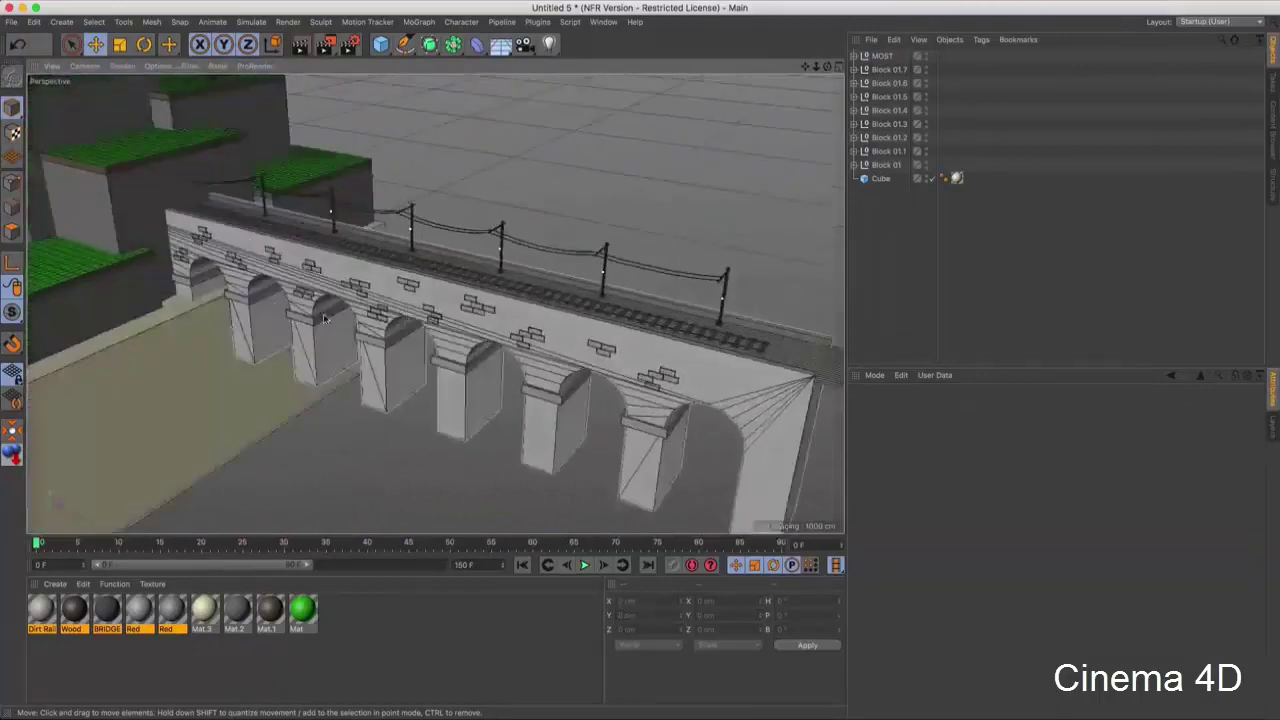
- Select the block beside the bridge end, expand Block 01, and inspect where bridge and block meet
{"action": "left_click", "coordinate": [222, 219]}
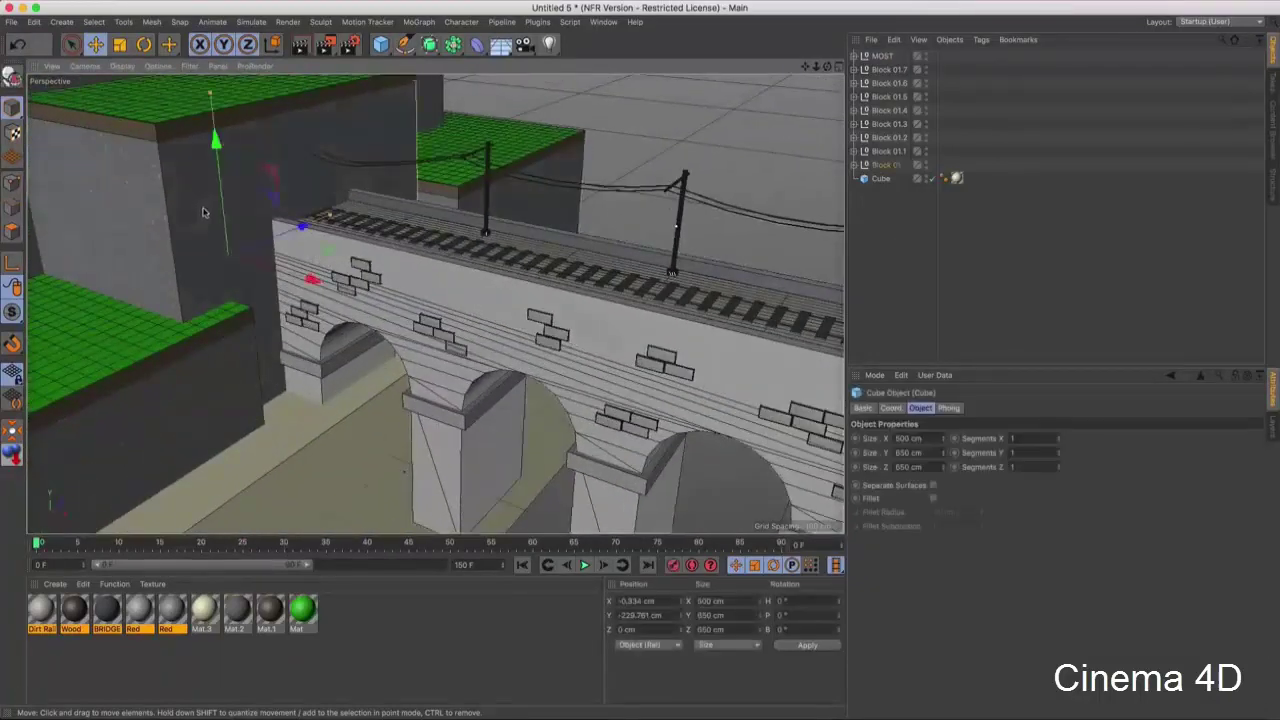
{"action": "left_click_drag", "start_coordinate": [222, 219], "coordinate": [390, 313], "text": "alt"}
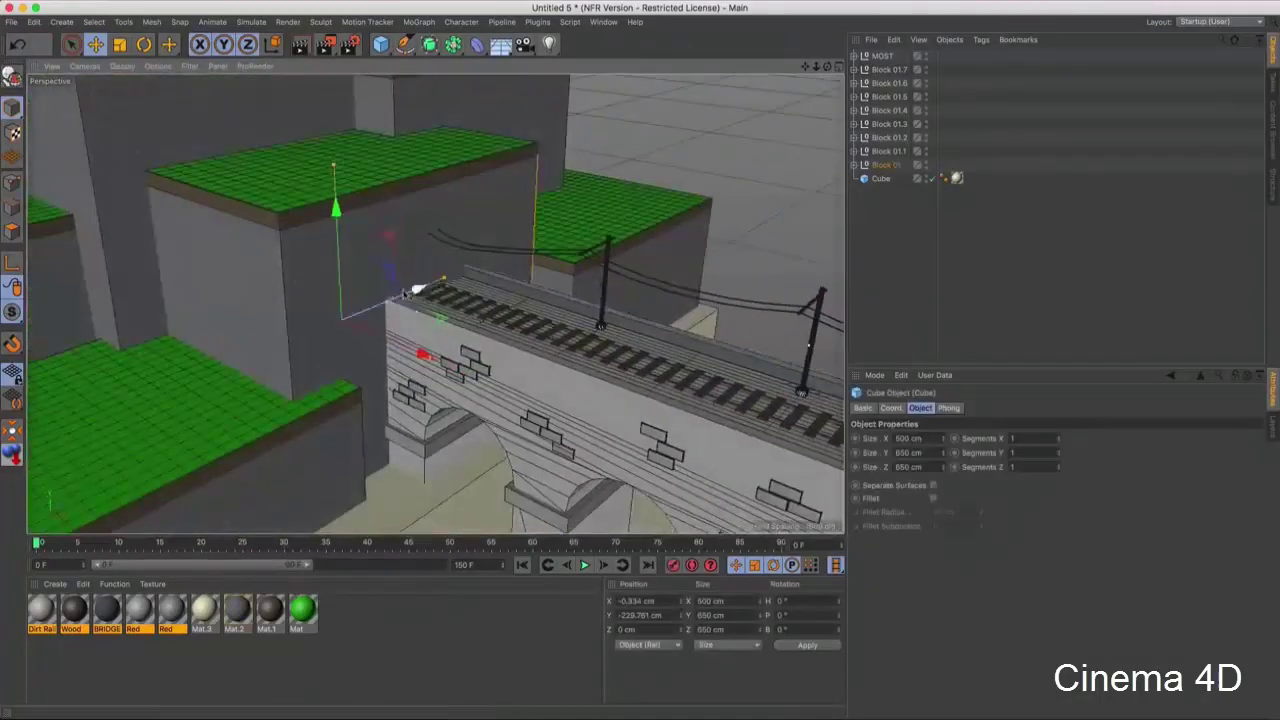
{"action": "left_click_drag", "start_coordinate": [882, 172], "coordinate": [872, 166]}
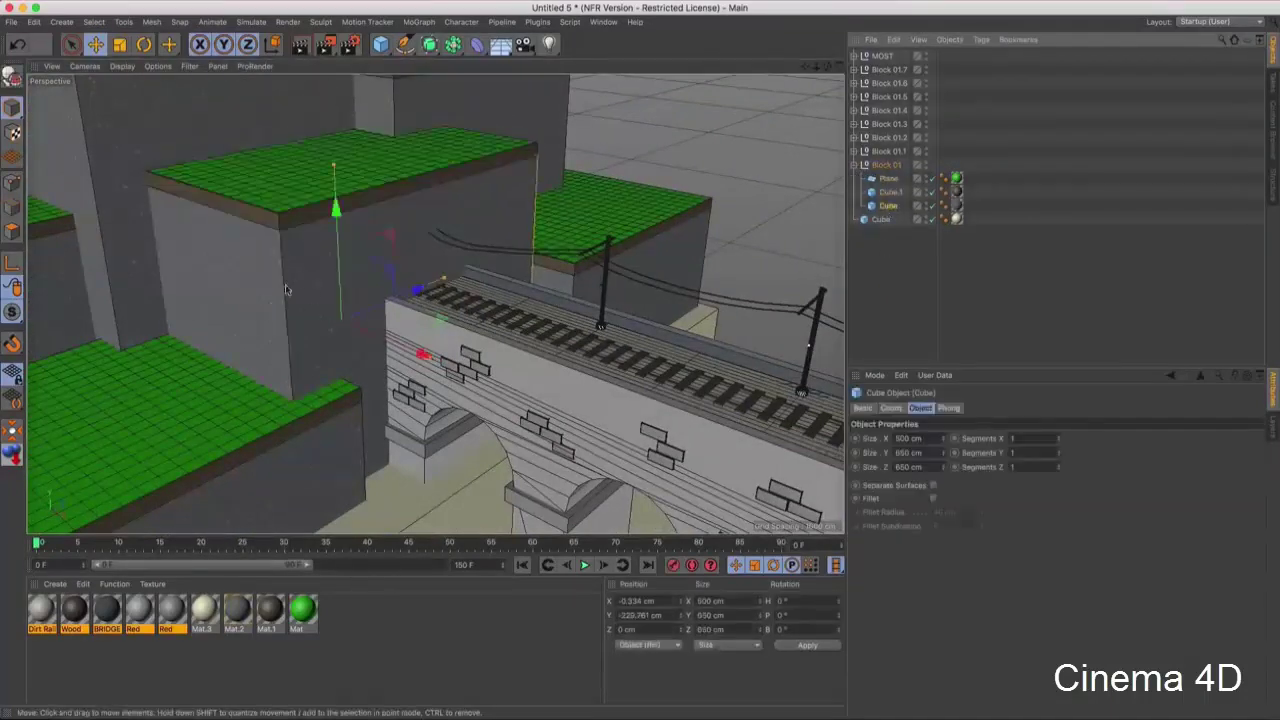
{"action": "left_click_drag", "start_coordinate": [353, 348], "coordinate": [458, 333], "text": "alt"}
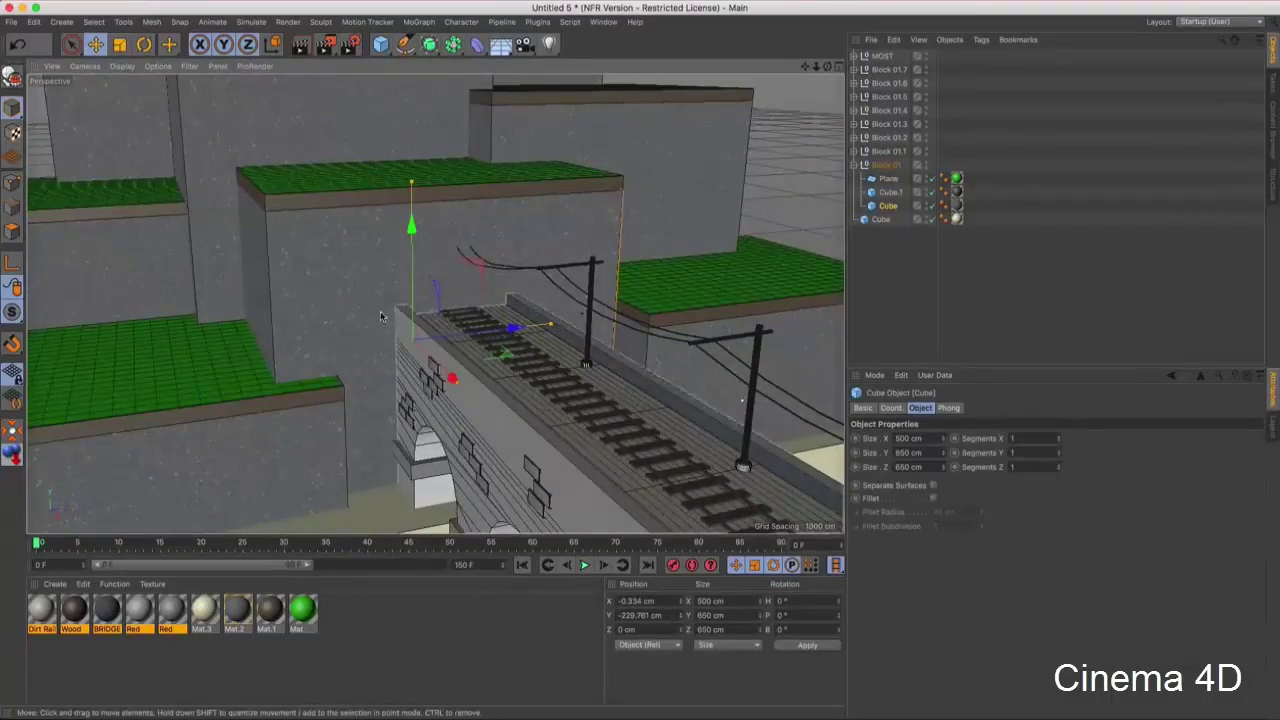
{"action": "left_click_drag", "start_coordinate": [380, 317], "coordinate": [465, 326], "text": "alt"}
- Add a cylinder, raise it above the tracks and rotate it onto its side
{"action": "left_click", "coordinate": [380, 44]}
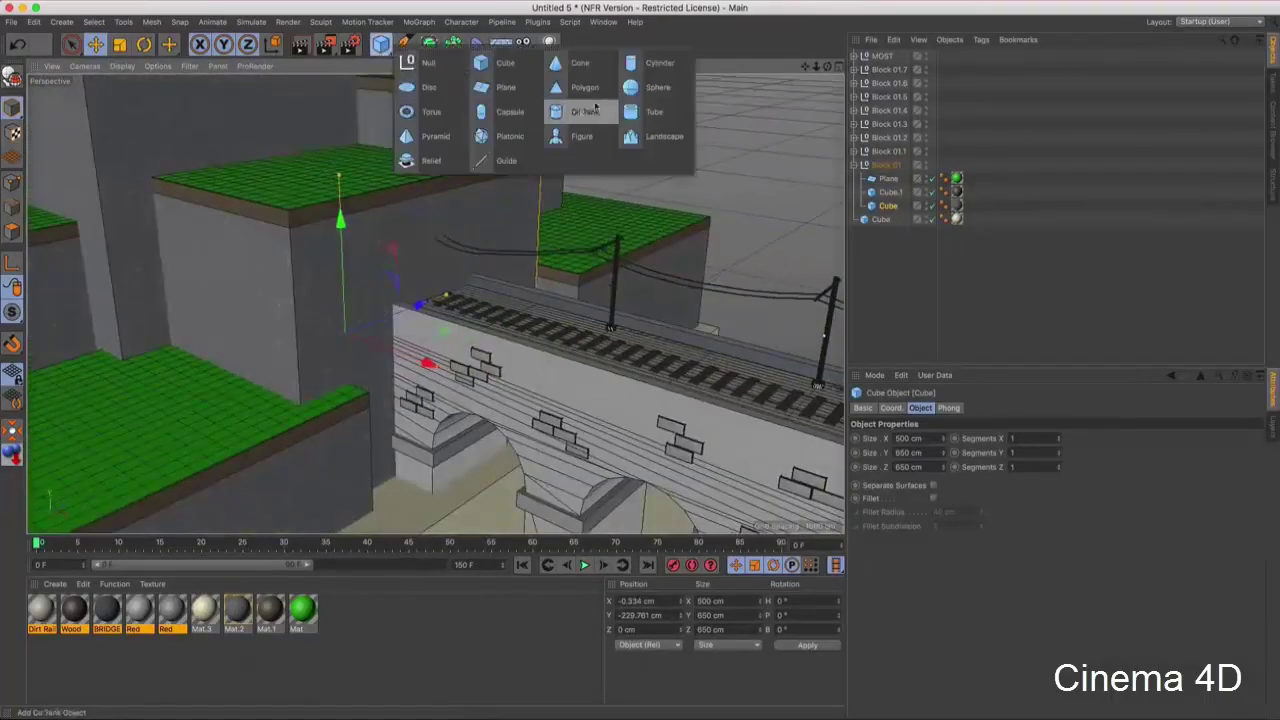
{"action": "left_click", "coordinate": [645, 62]}
{"action": "left_click_drag", "start_coordinate": [510, 325], "coordinate": [392, 337], "text": "alt"}
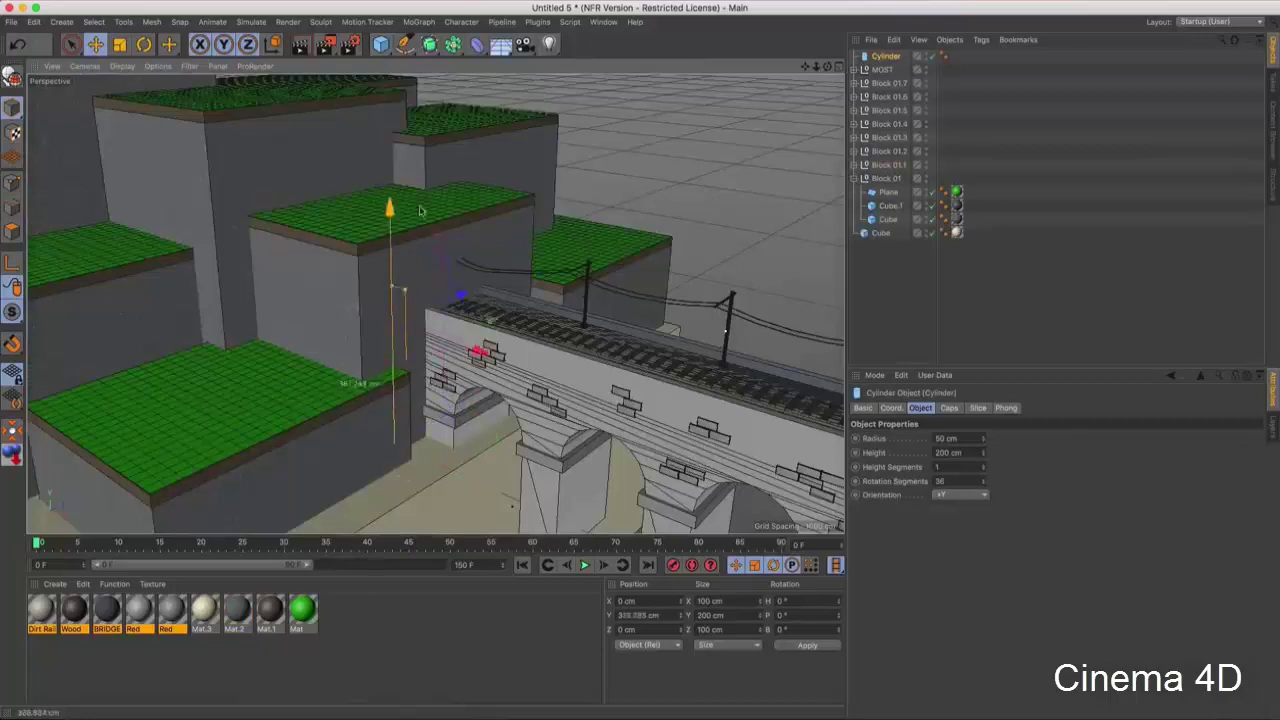
{"action": "left_click_drag", "start_coordinate": [420, 210], "coordinate": [420, 185]}
{"action": "key", "text": "r"}
{"action": "left_click_drag", "start_coordinate": [434, 268], "coordinate": [430, 250]}
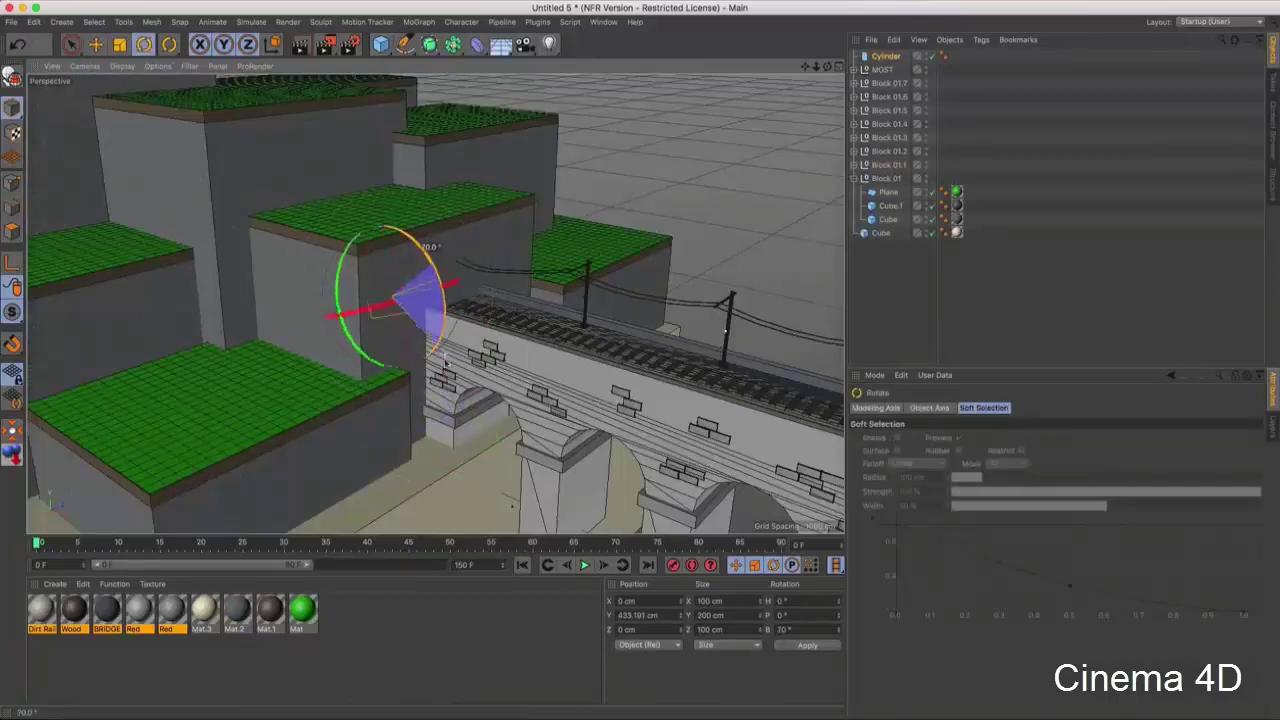
{"action": "key", "text": "e"}
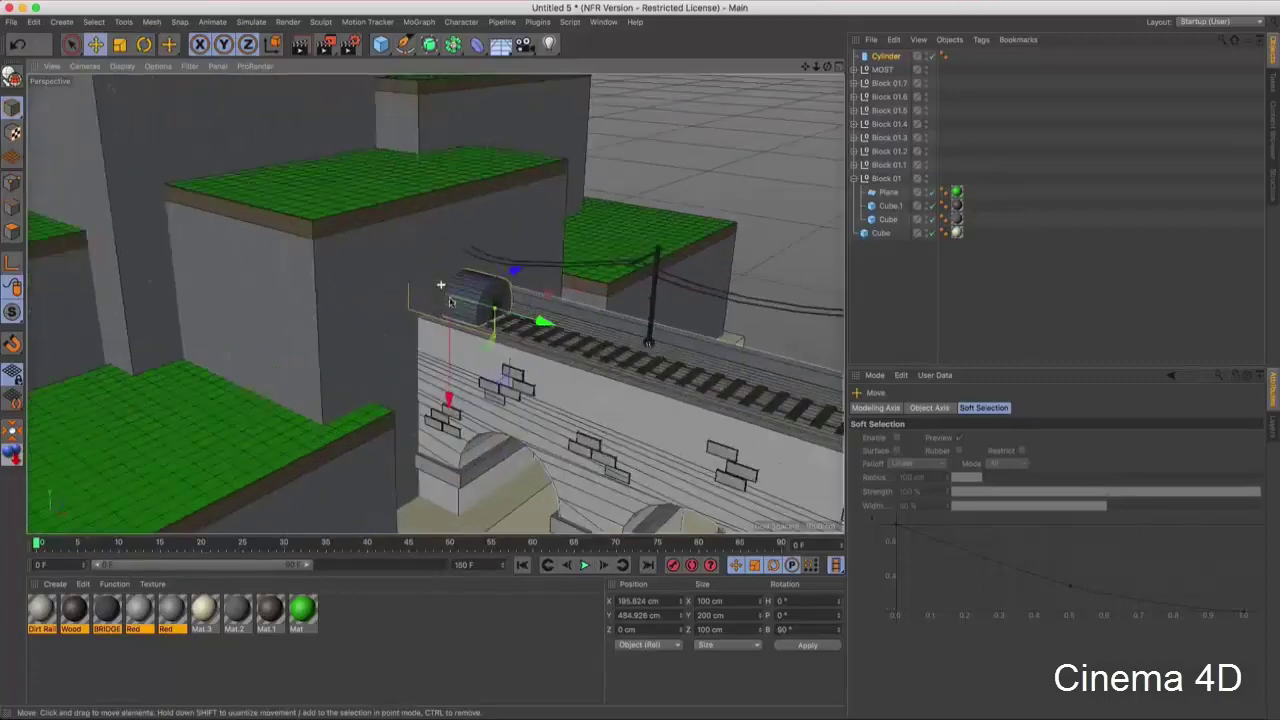
- Shrink the cylinder's radius to fit the tunnel mouth and nest it inside Block 01
{"action": "left_click_drag", "start_coordinate": [446, 398], "coordinate": [450, 325], "text": "alt"}
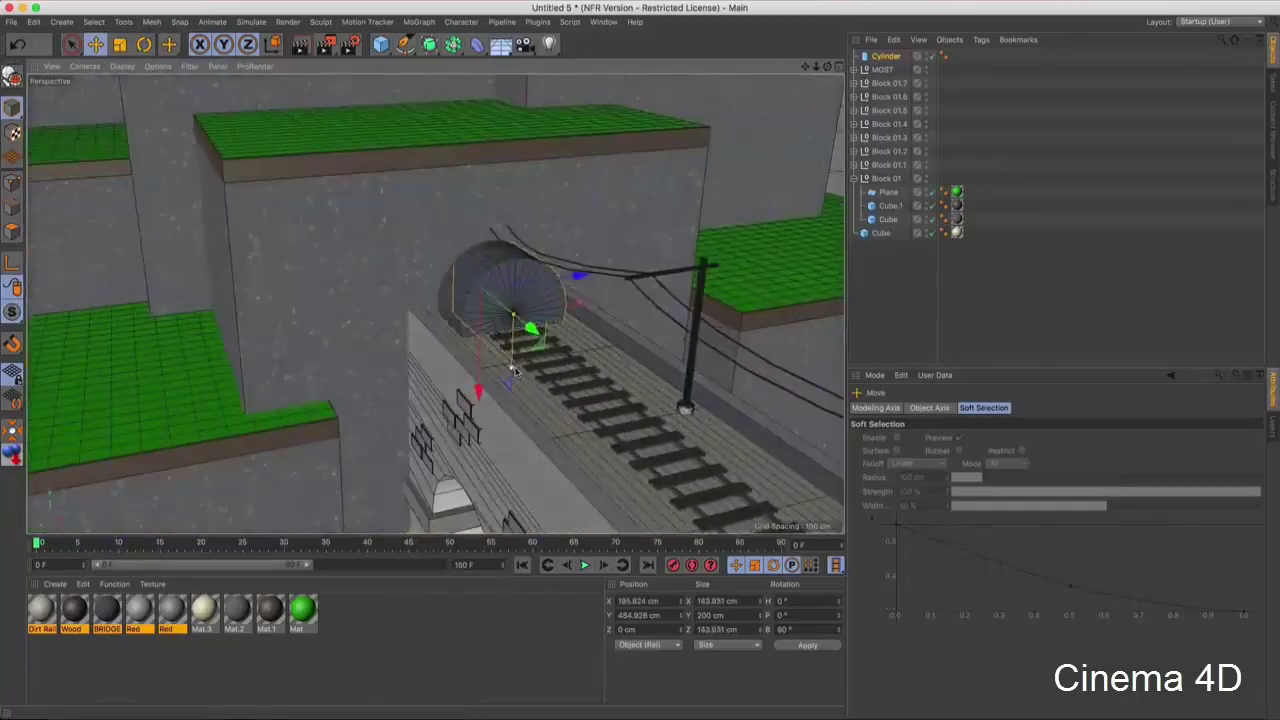
{"action": "left_click_drag", "start_coordinate": [513, 370], "coordinate": [480, 313], "text": "alt"}
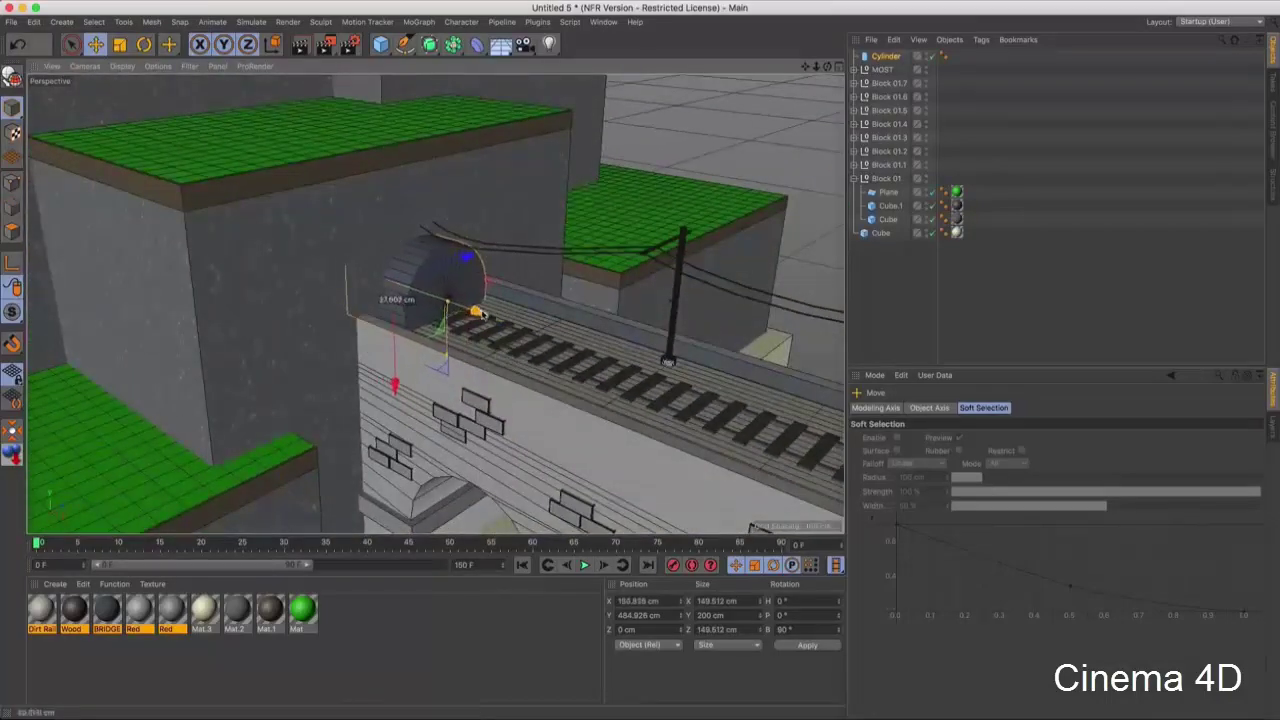
{"action": "mouse_move", "coordinate": [395, 384]}
{"action": "left_mouse_down"}
{"action": "mouse_move", "coordinate": [346, 280]}
{"action": "mouse_move", "coordinate": [429, 300]}
{"action": "mouse_move", "coordinate": [560, 220]}
{"action": "left_mouse_up"}
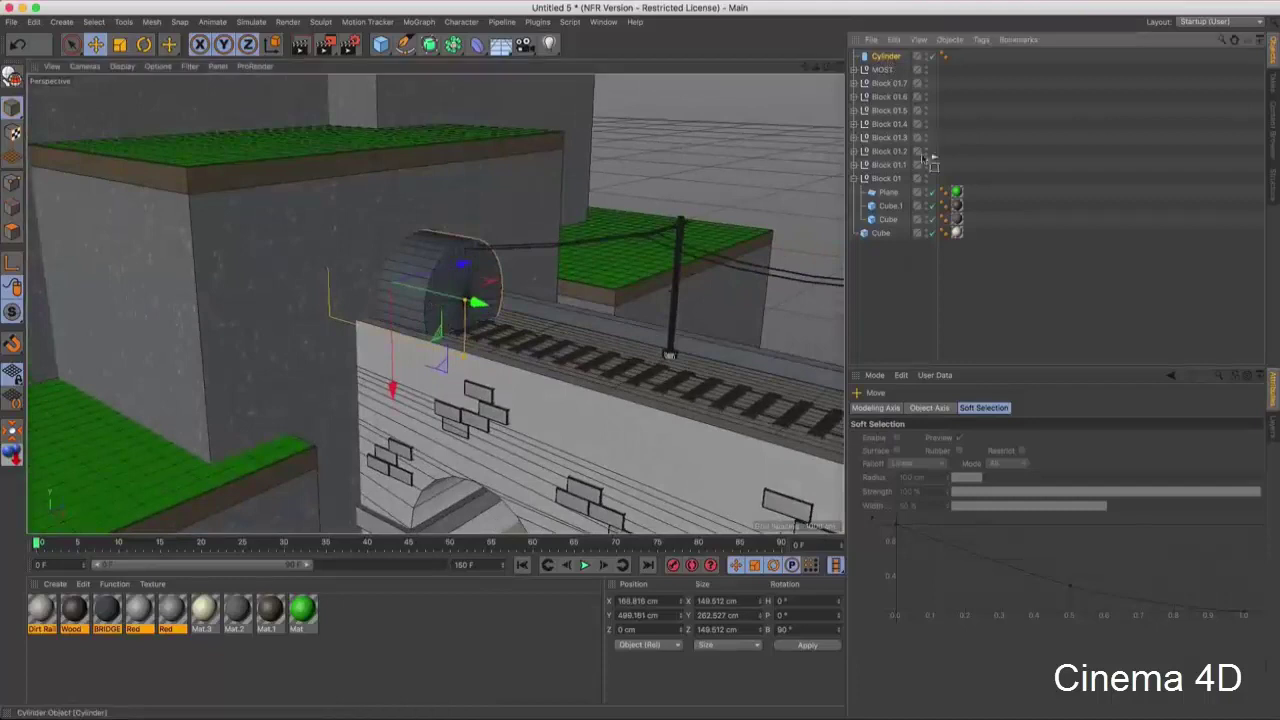
{"action": "left_click_drag", "start_coordinate": [897, 213], "coordinate": [894, 214]}
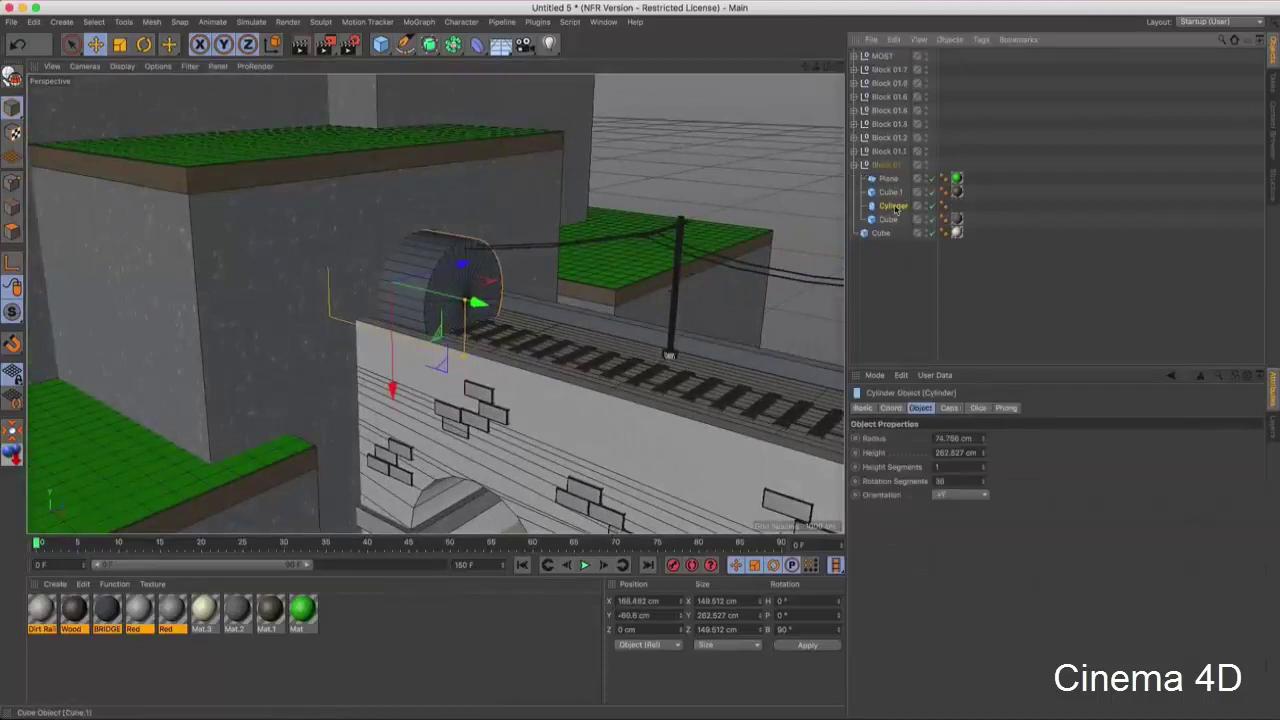
{"action": "left_click", "coordinate": [886, 219]}
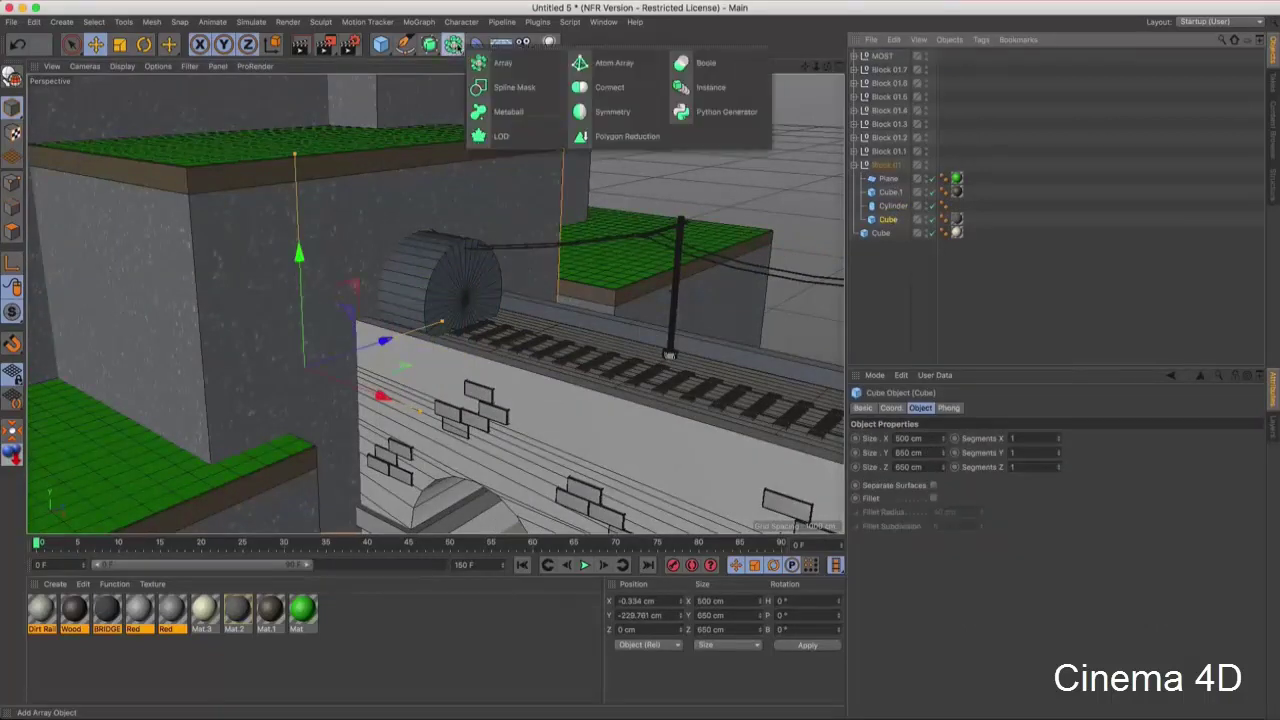
- Add a Boole and put the wall Cube and the Cylinder under it to carve the tunnel mouth
{"action": "left_click_drag", "start_coordinate": [453, 44], "coordinate": [700, 57]}
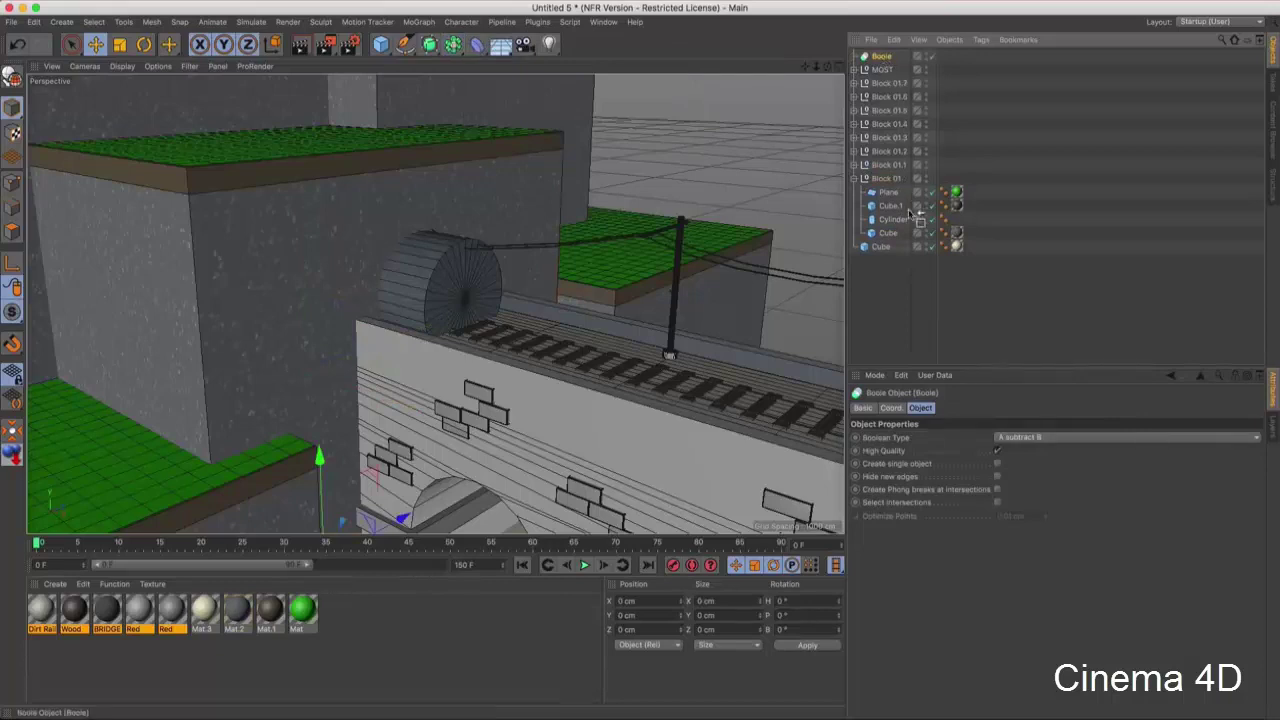
{"action": "left_click", "coordinate": [889, 233]}
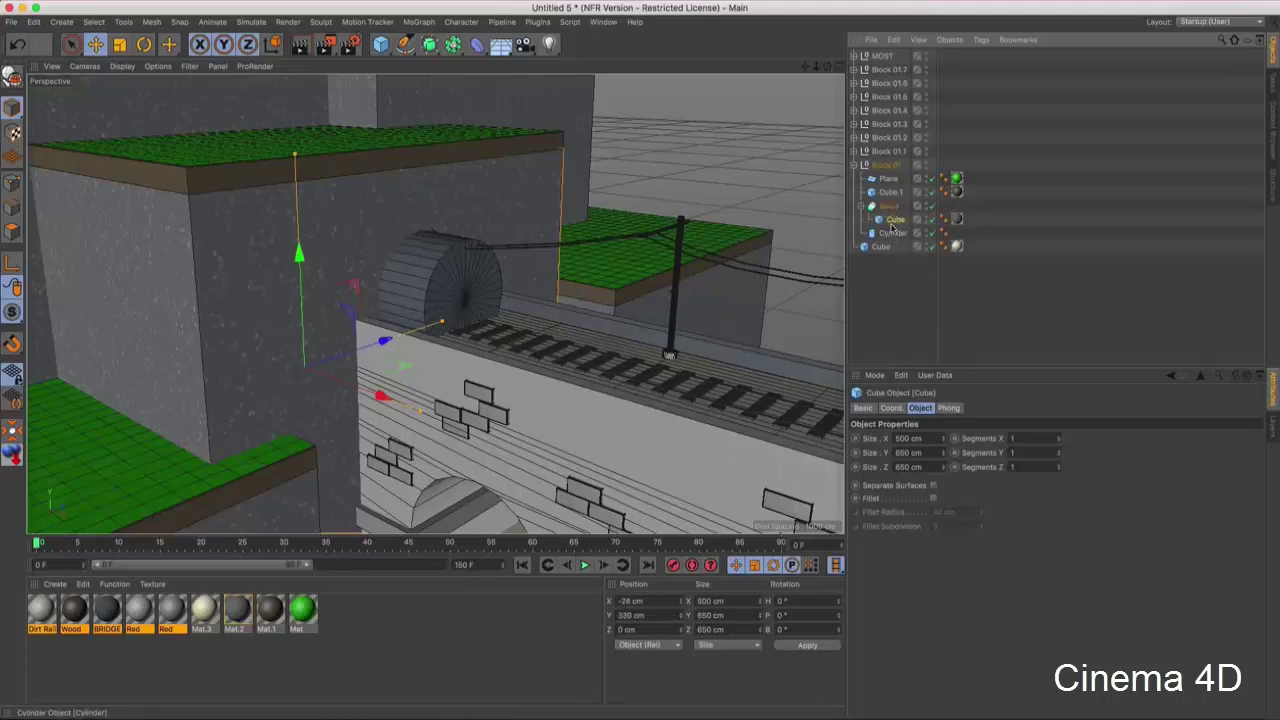
{"action": "left_click", "coordinate": [893, 233]}
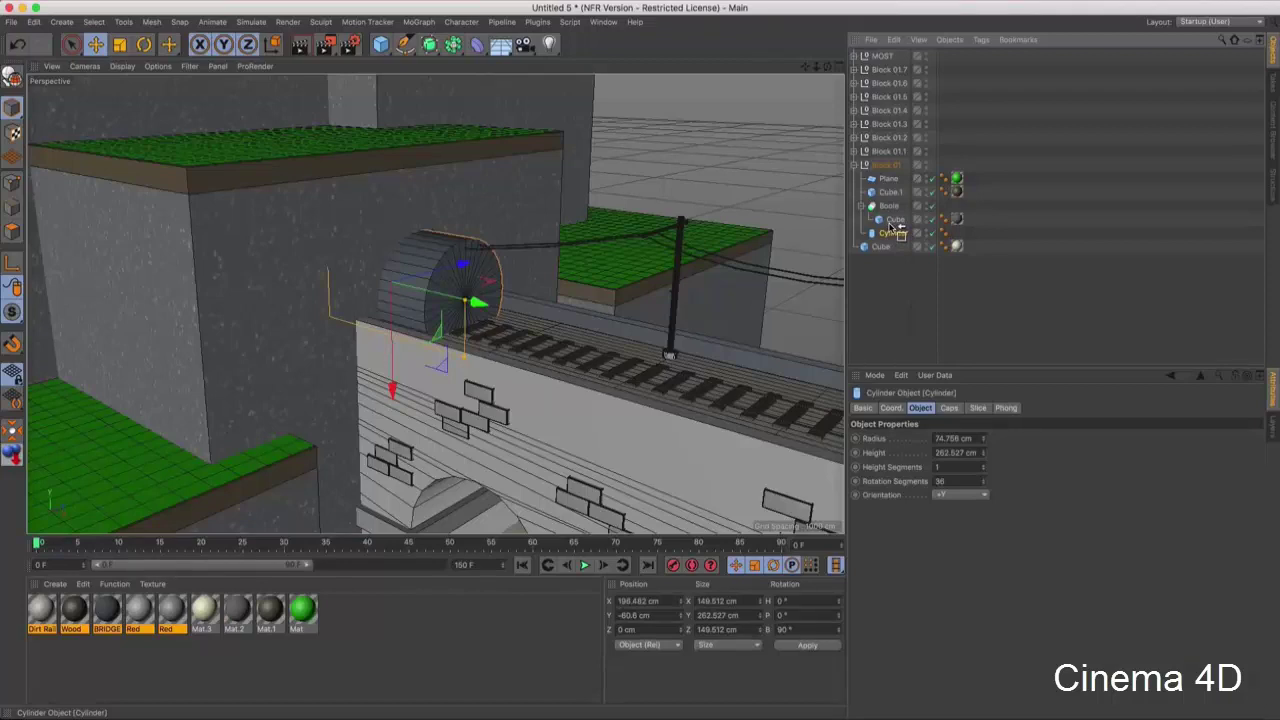
{"action": "left_click_drag", "start_coordinate": [893, 226], "coordinate": [889, 227]}
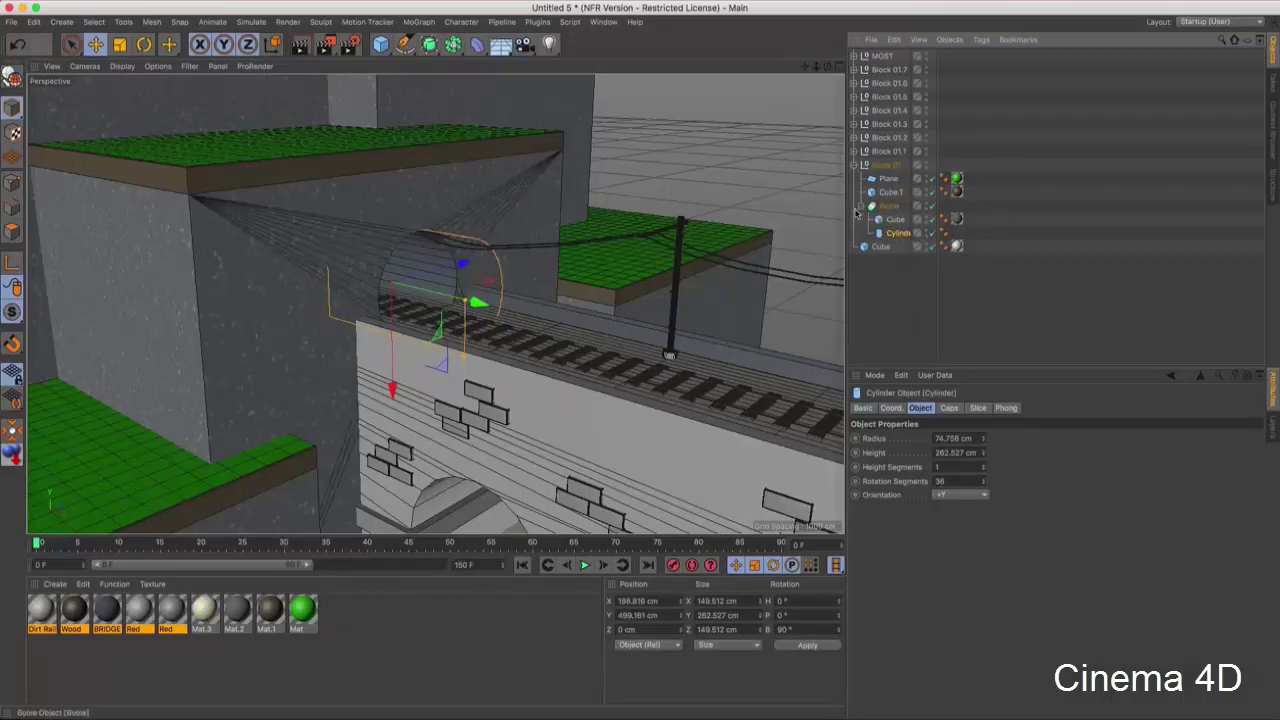
{"action": "mouse_move", "coordinate": [778, 218]}
{"action": "left_mouse_down", "text": "alt"}
{"action": "mouse_move", "coordinate": [399, 292]}
{"action": "mouse_move", "coordinate": [437, 322]}
{"action": "left_mouse_up", "text": "alt"}
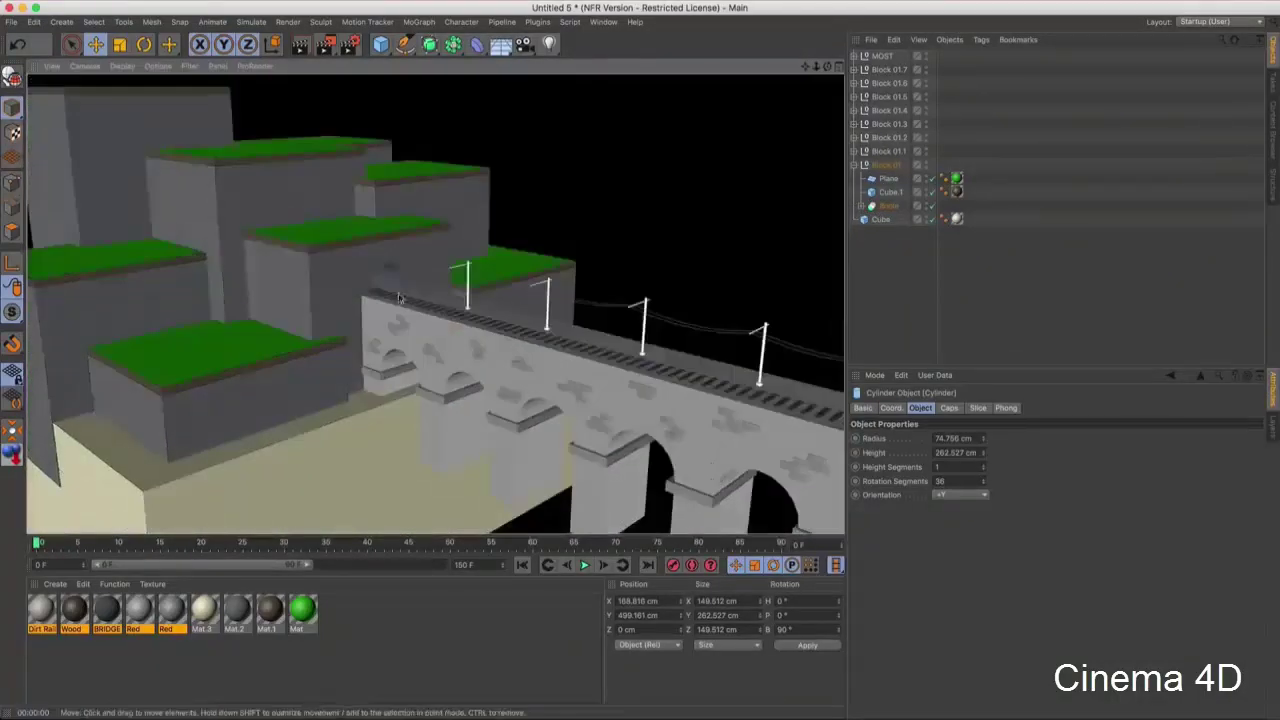
- Select the tunnel Cylinder and orbit to look down the widened tunnel opening
{"action": "scroll", "coordinate": [420, 320], "scroll_direction": "up", "scroll_amount": 3}
{"action": "scroll", "coordinate": [398, 302], "scroll_direction": "up", "scroll_amount": 3}
{"action": "left_click_drag", "start_coordinate": [398, 302], "coordinate": [440, 330], "text": "alt"}
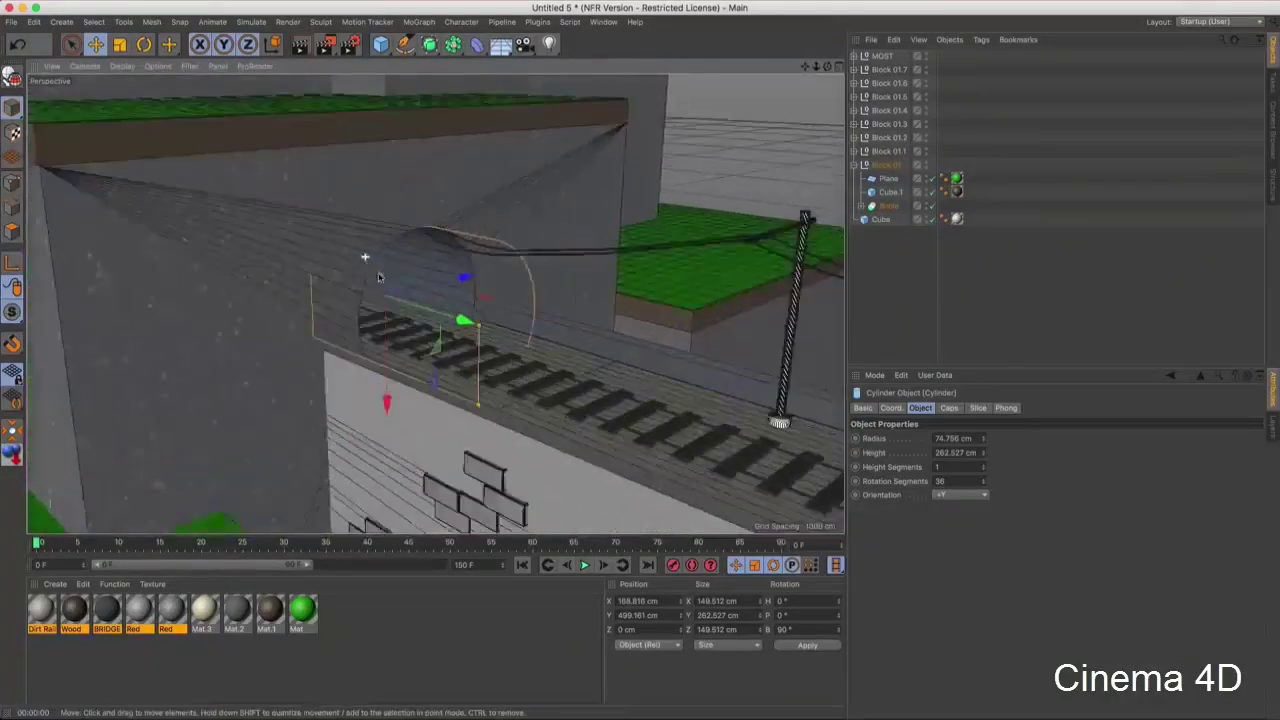
{"action": "left_click", "coordinate": [381, 44]}
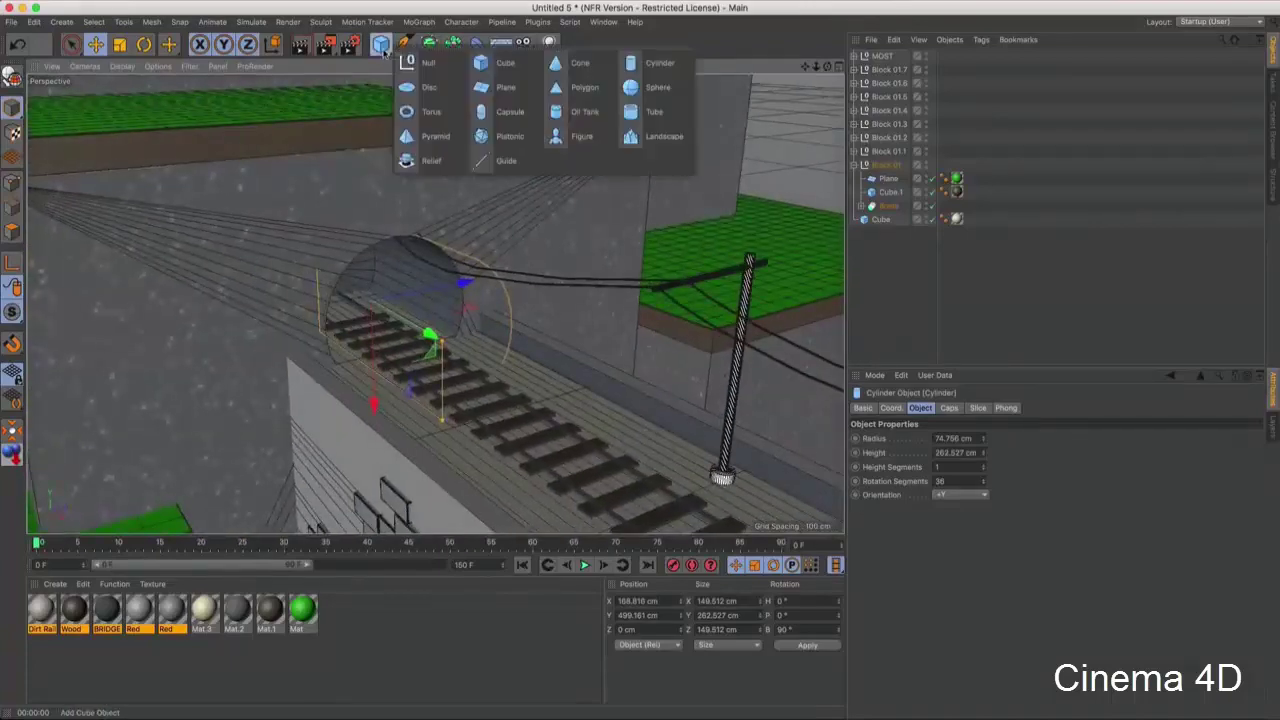
{"action": "left_click", "coordinate": [963, 289]}
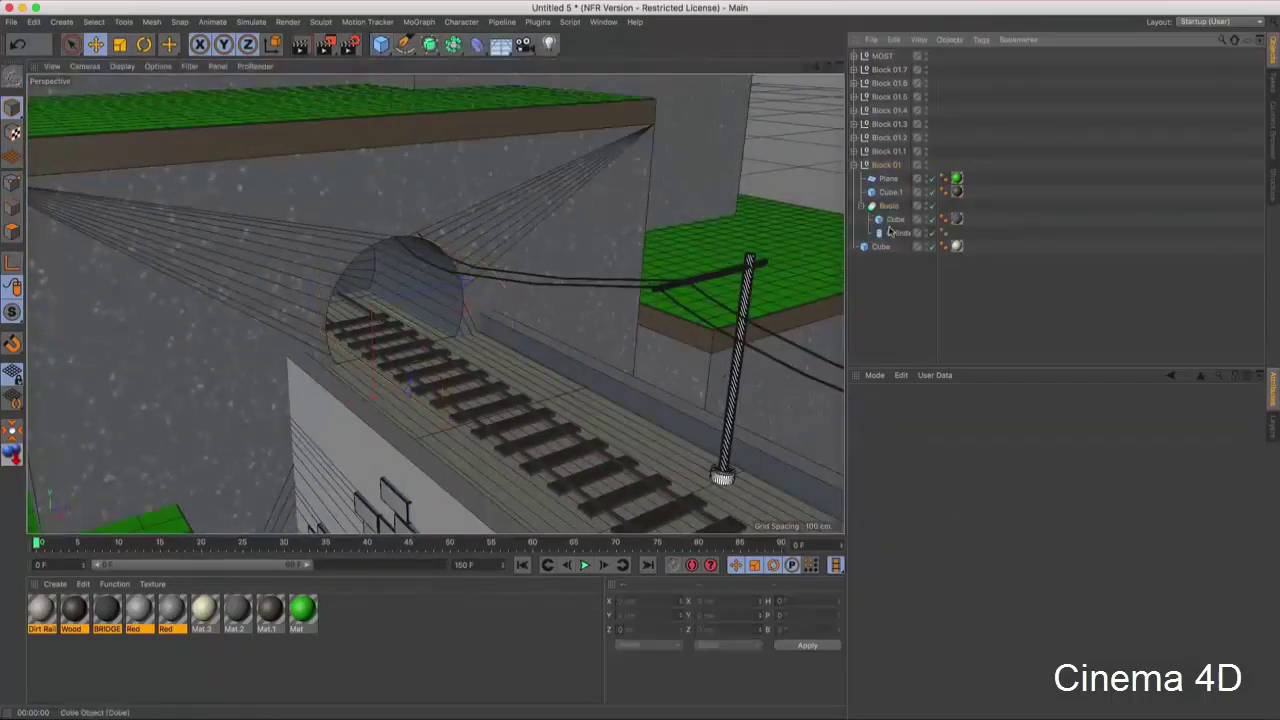
{"action": "left_click", "coordinate": [892, 232]}
{"action": "mouse_move", "coordinate": [420, 300]}
{"action": "left_mouse_down", "text": "alt"}
{"action": "mouse_move", "coordinate": [350, 305]}
{"action": "mouse_move", "coordinate": [378, 390]}
{"action": "mouse_move", "coordinate": [397, 400]}
{"action": "mouse_move", "coordinate": [371, 400]}
{"action": "mouse_move", "coordinate": [489, 360]}
{"action": "mouse_move", "coordinate": [435, 303]}
{"action": "mouse_move", "coordinate": [295, 262]}
{"action": "mouse_move", "coordinate": [249, 215]}
{"action": "mouse_move", "coordinate": [258, 222]}
{"action": "left_mouse_up", "text": "alt"}
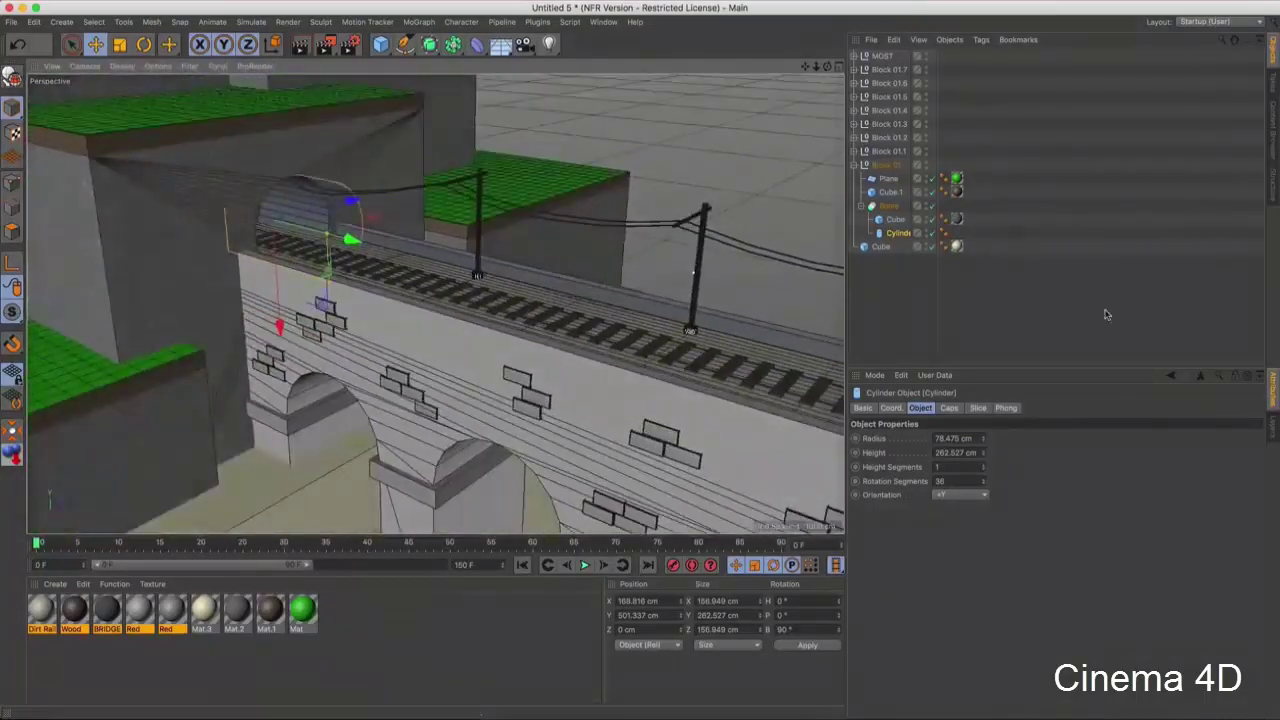
{"action": "left_click", "coordinate": [1106, 314]}
{"action": "left_click", "coordinate": [603, 22]}
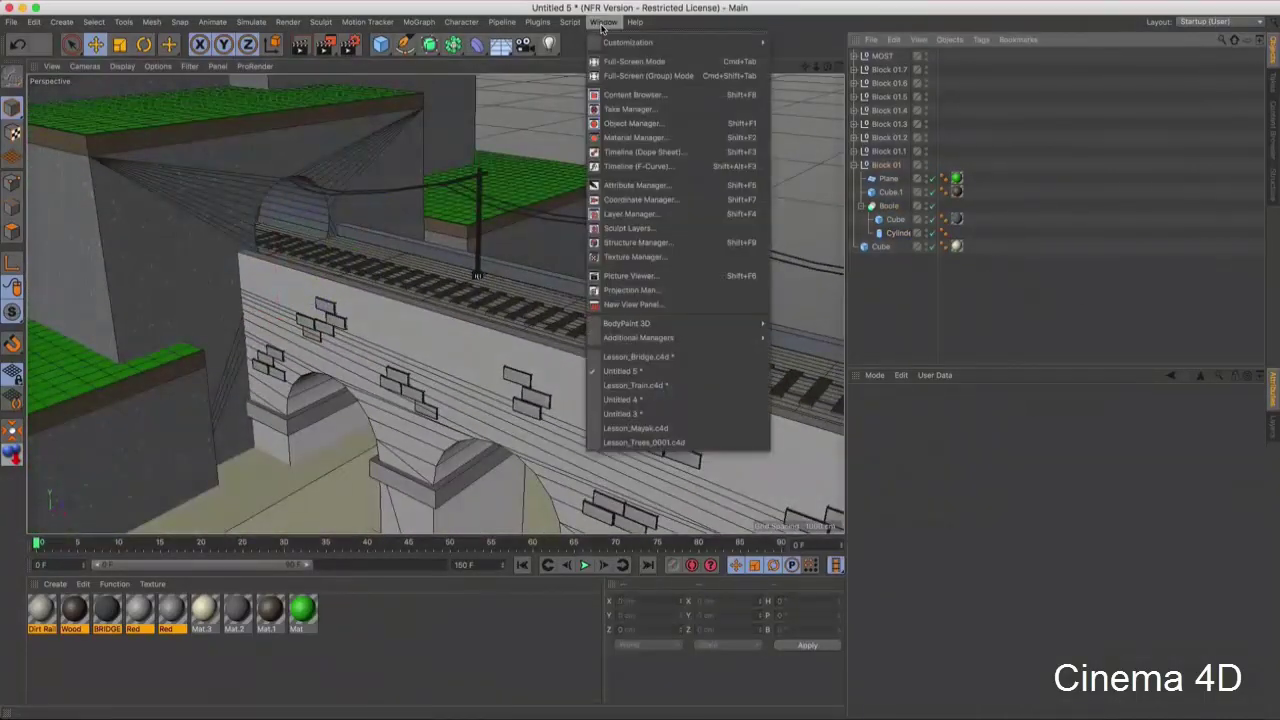
- Visit Lesson_Train.c4d and Lesson_Bridge.c4d, return to Untitled 5, and paste the TRAIN model with Ctrl+V
{"action": "left_click", "coordinate": [684, 386]}
{"action": "left_click", "coordinate": [603, 22]}
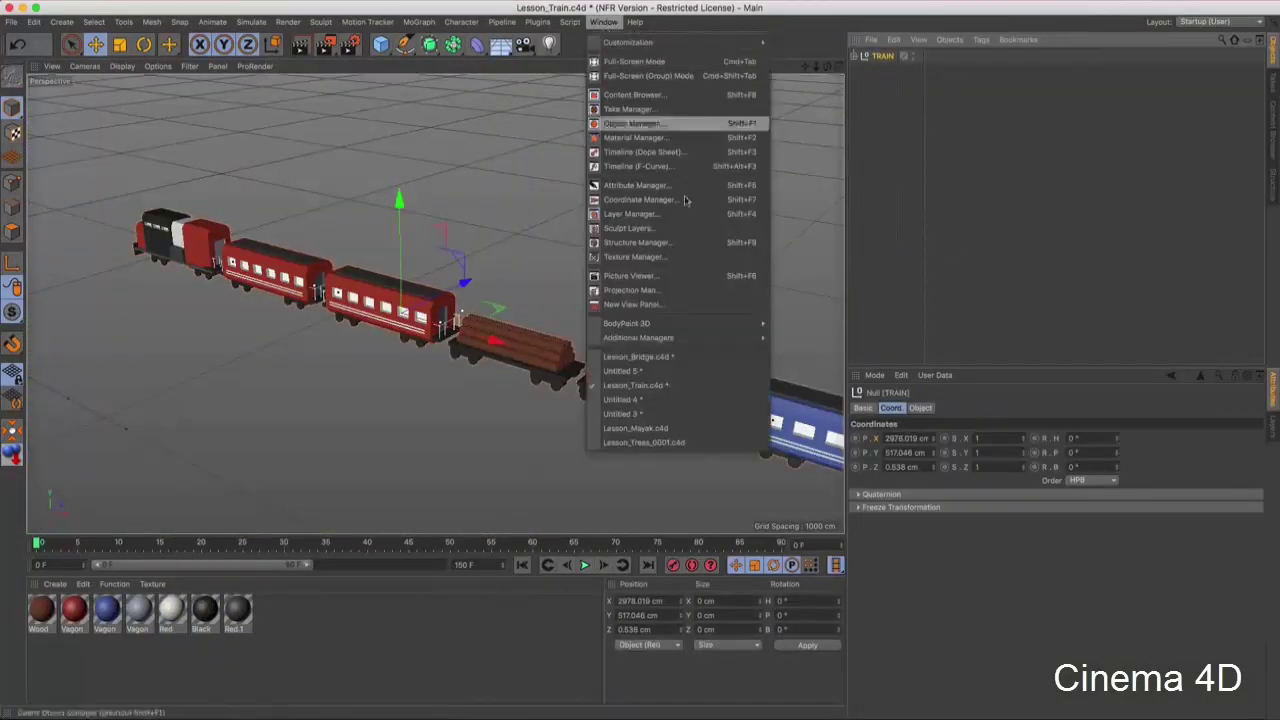
{"action": "left_click", "coordinate": [654, 362]}
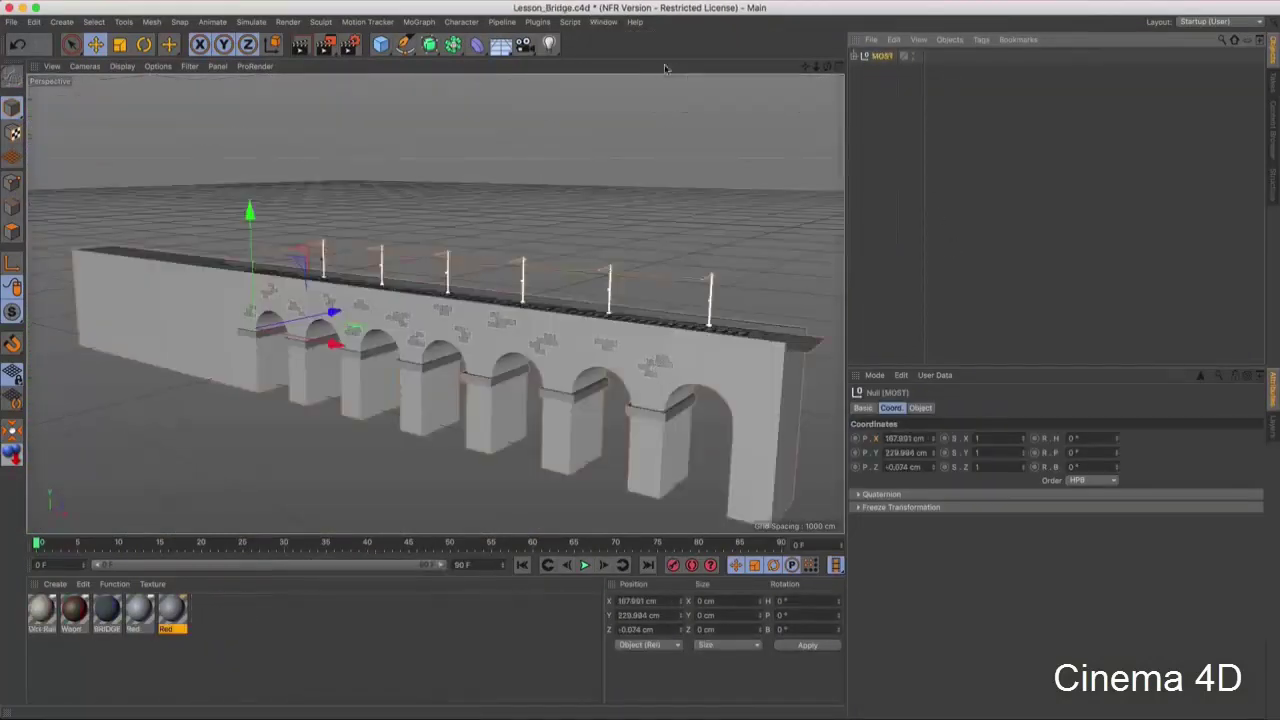
{"action": "left_click", "coordinate": [603, 22]}
{"action": "left_click", "coordinate": [660, 372]}
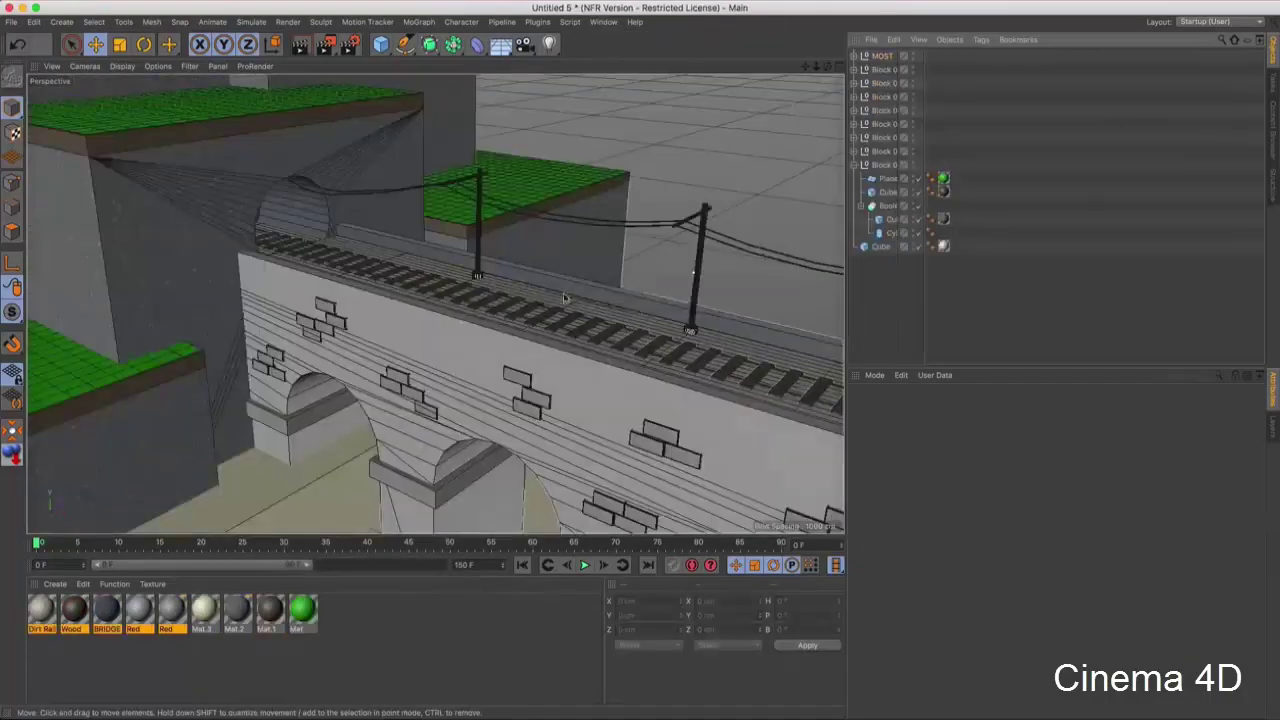
{"action": "mouse_move", "coordinate": [564, 298]}
{"action": "left_mouse_down", "text": "alt"}
{"action": "mouse_move", "coordinate": [505, 293]}
{"action": "mouse_move", "coordinate": [745, 337]}
{"action": "mouse_move", "coordinate": [598, 192]}
{"action": "left_mouse_up", "text": "alt"}
{"action": "key", "text": "ctrl+v"}
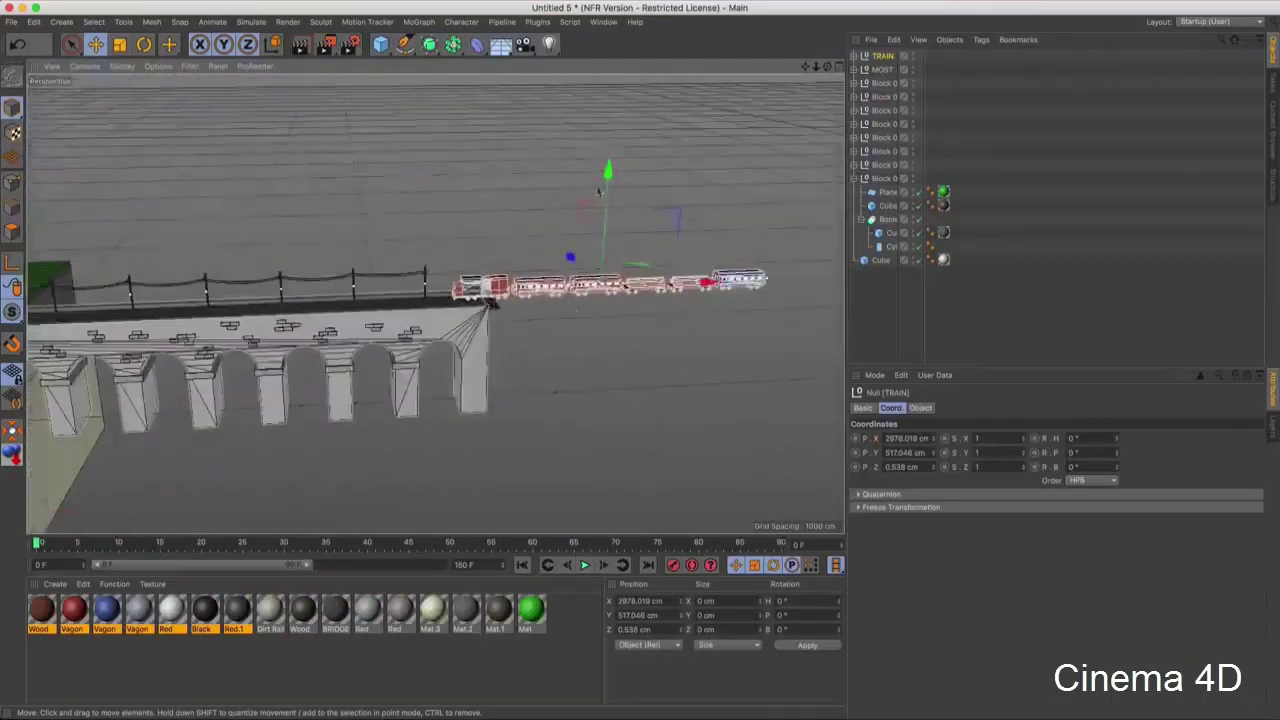
- Slide the TRAIN left along the bridge track and lower it onto the rails
{"action": "scroll", "coordinate": [632, 265], "scroll_direction": "up", "scroll_amount": 5}
{"action": "mouse_move", "coordinate": [632, 265]}
{"action": "left_mouse_down", "text": "alt"}
{"action": "mouse_move", "coordinate": [294, 292]}
{"action": "mouse_move", "coordinate": [620, 365]}
{"action": "left_mouse_up", "text": "alt"}
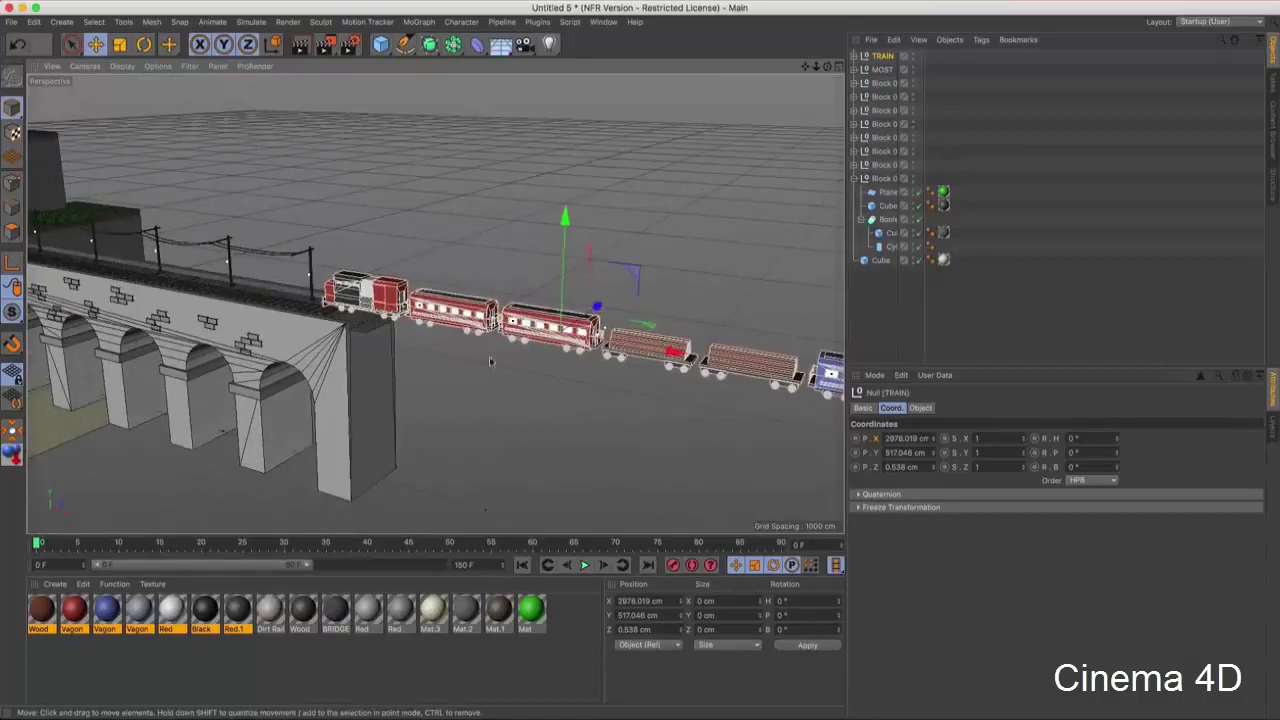
{"action": "left_click_drag", "start_coordinate": [490, 361], "coordinate": [812, 150], "text": "alt"}
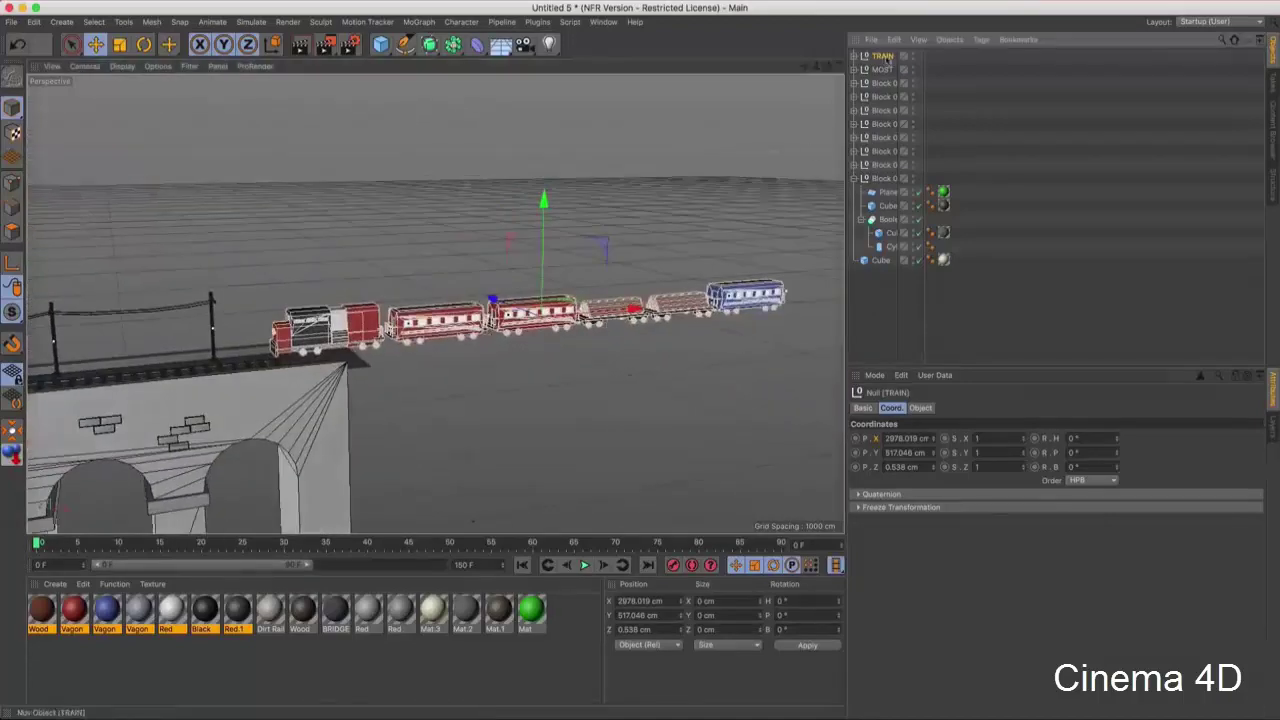
{"action": "left_click_drag", "start_coordinate": [704, 368], "coordinate": [558, 378], "text": "alt"}
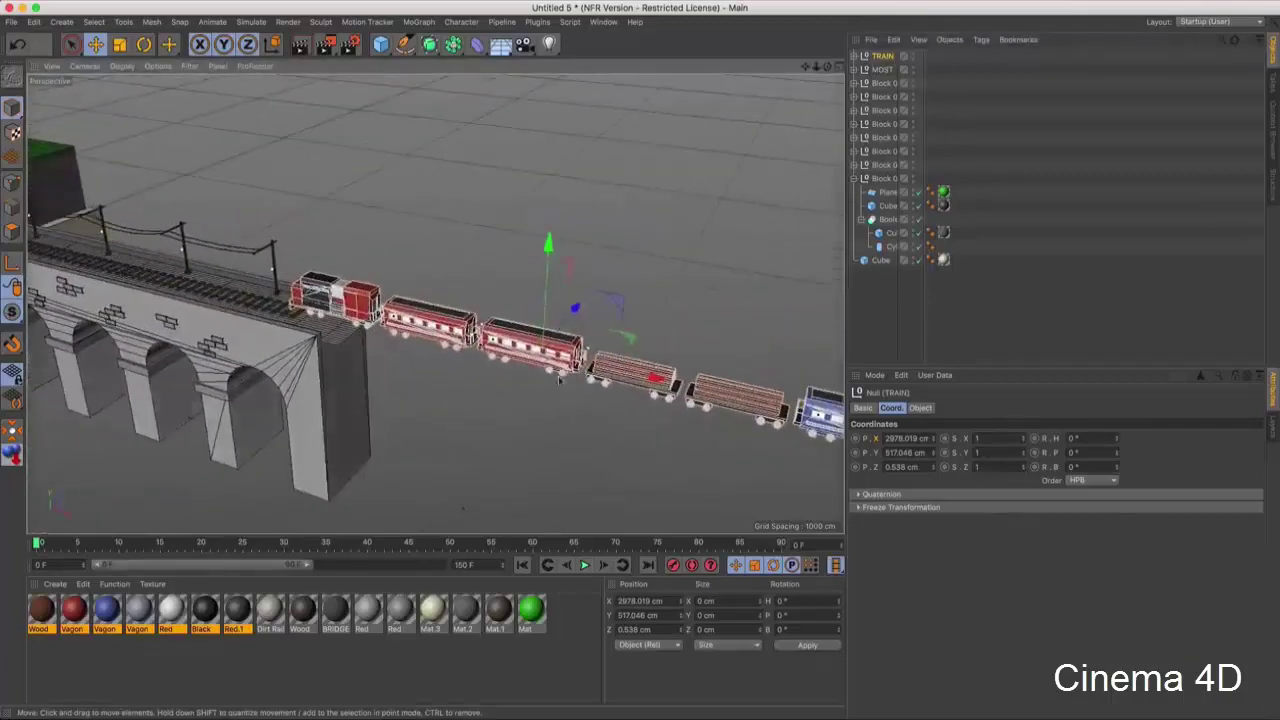
{"action": "left_click_drag", "start_coordinate": [650, 377], "coordinate": [437, 328]}
{"action": "left_click_drag", "start_coordinate": [325, 273], "coordinate": [503, 303], "text": "alt"}
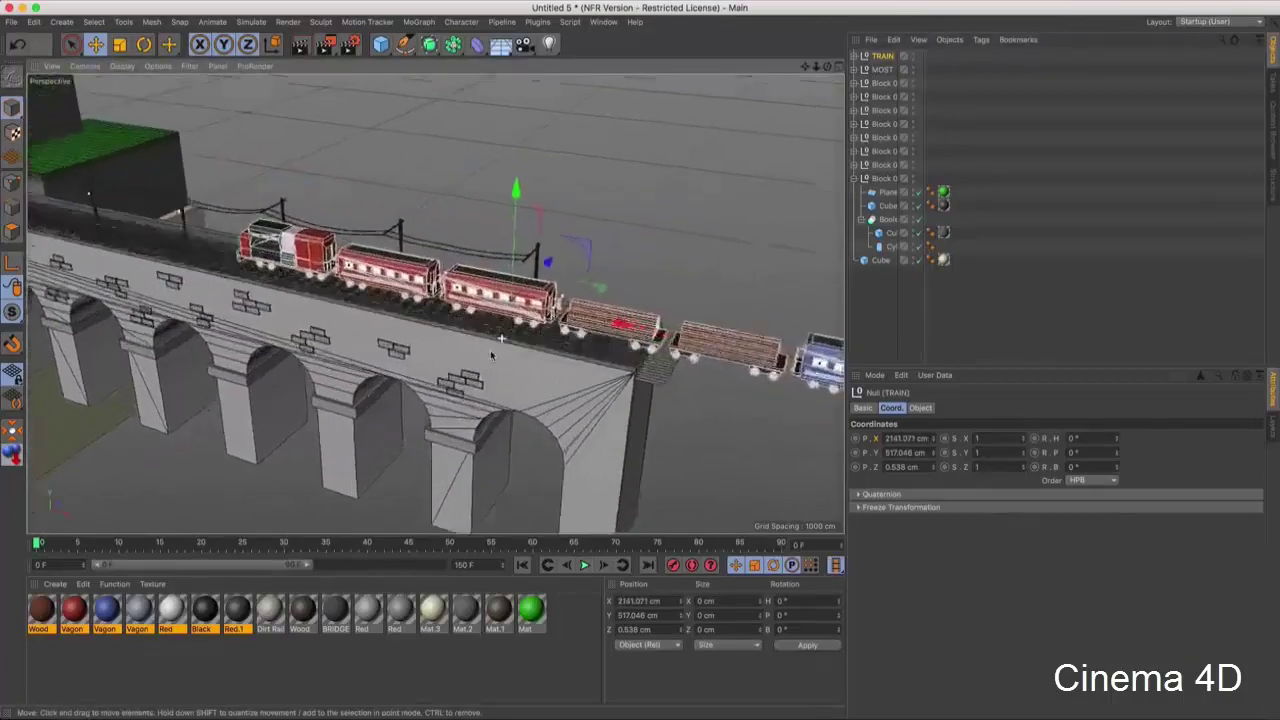
{"action": "scroll", "coordinate": [503, 303], "scroll_direction": "up", "scroll_amount": 2}
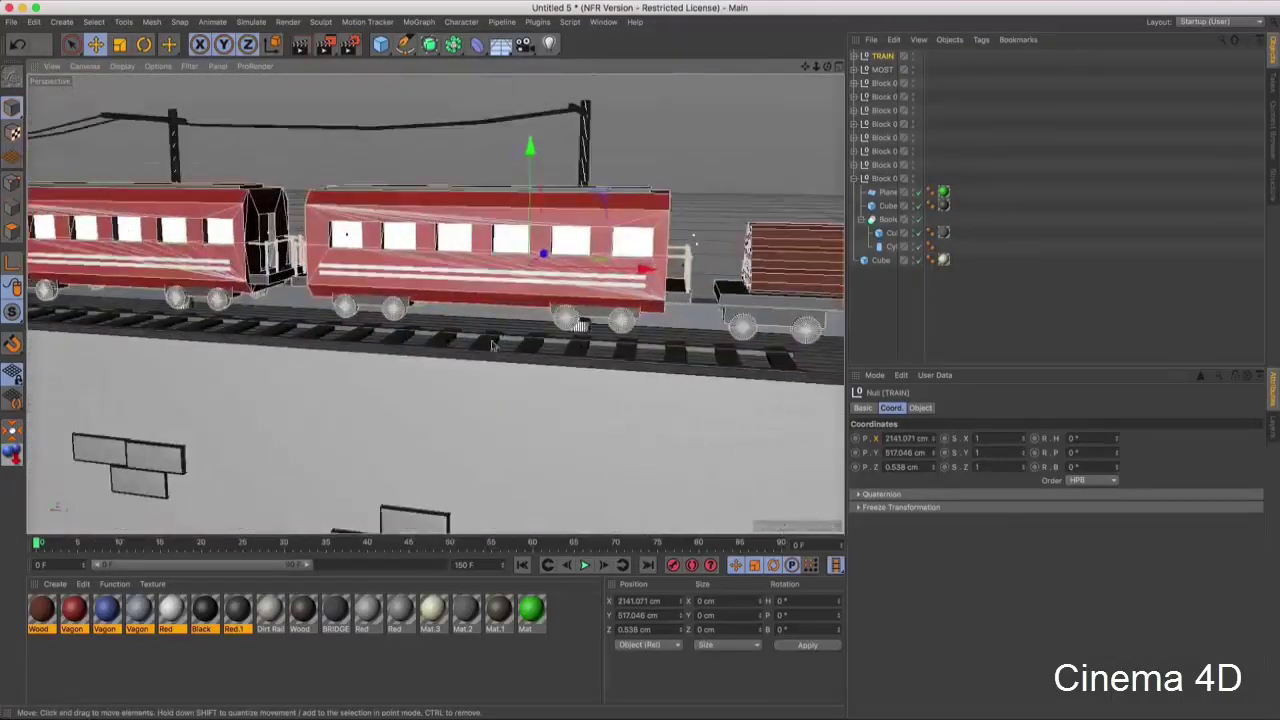
{"action": "scroll", "coordinate": [520, 250], "scroll_direction": "up", "scroll_amount": 4}
{"action": "scroll", "coordinate": [540, 180], "scroll_direction": "up", "scroll_amount": 3}
{"action": "left_click_drag", "start_coordinate": [572, 92], "coordinate": [569, 148]}
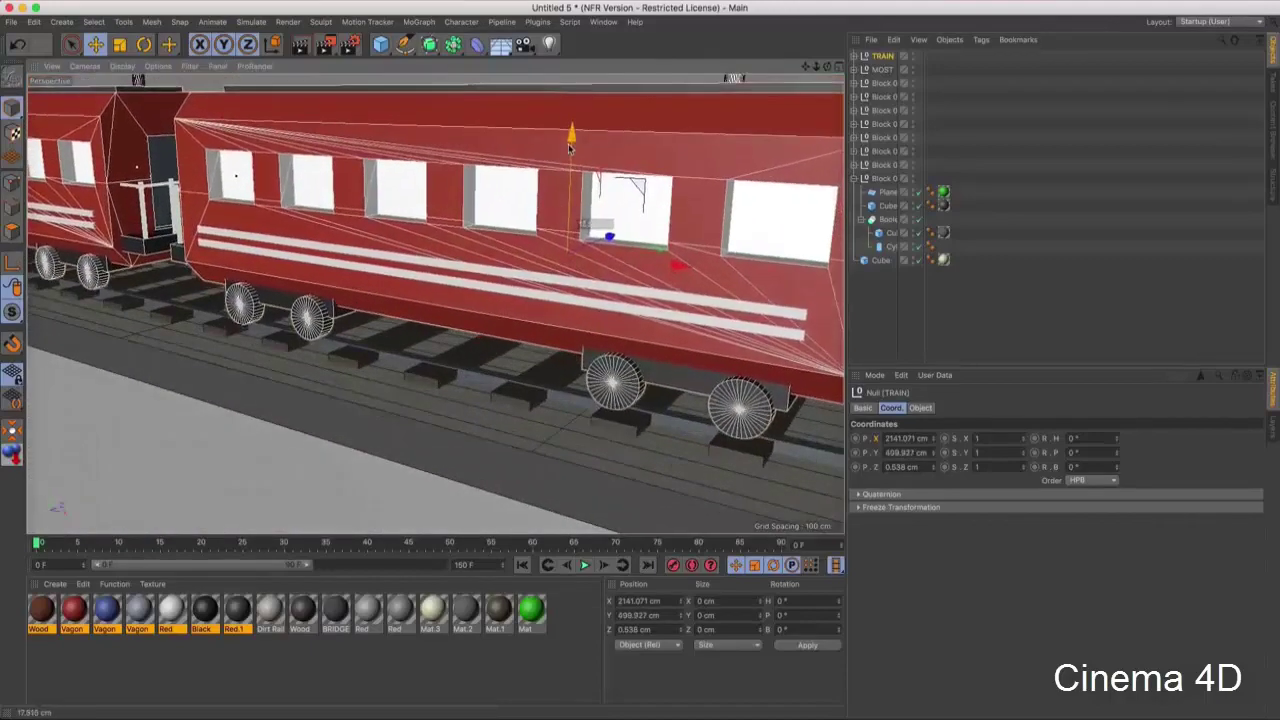
- Zoom and orbit to a side view of the train on the rails
{"action": "scroll", "coordinate": [569, 148], "scroll_direction": "down", "scroll_amount": 3}
{"action": "scroll", "coordinate": [600, 220], "scroll_direction": "down", "scroll_amount": 2}
{"action": "scroll", "coordinate": [640, 320], "scroll_direction": "down", "scroll_amount": 2}
{"action": "scroll", "coordinate": [686, 428], "scroll_direction": "down", "scroll_amount": 1}
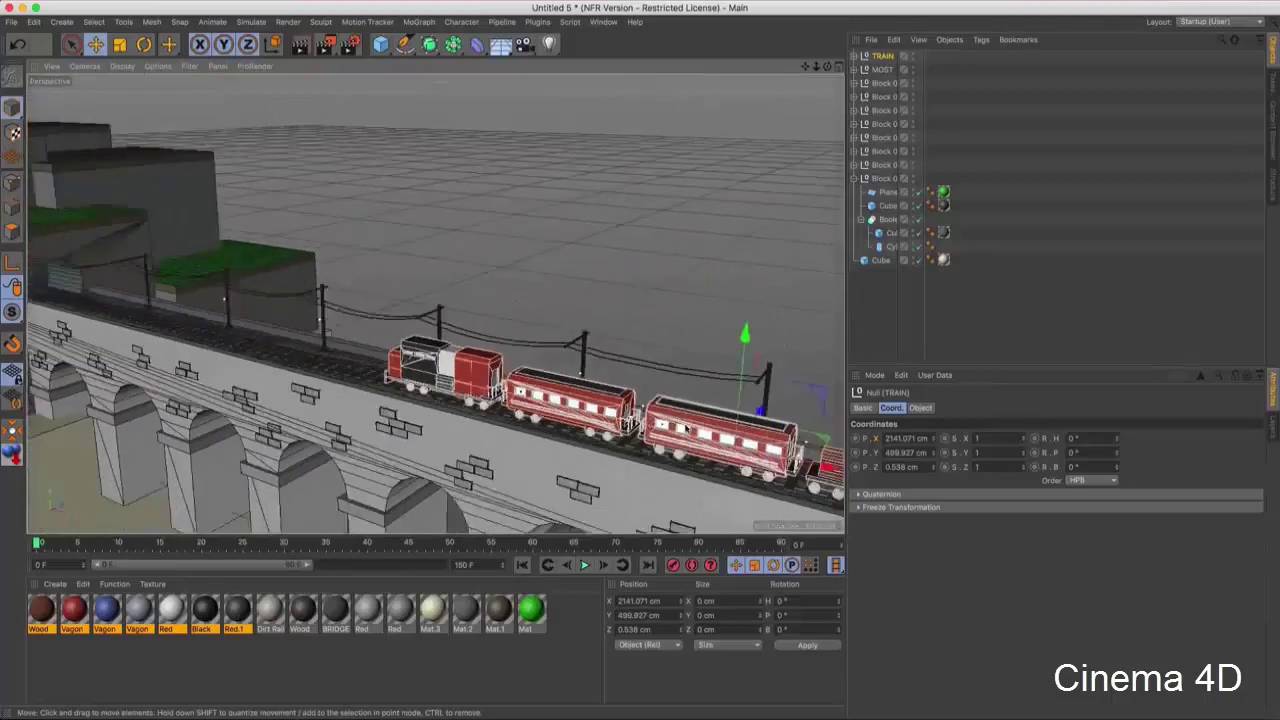
{"action": "scroll", "coordinate": [686, 428], "scroll_direction": "down", "scroll_amount": 1}
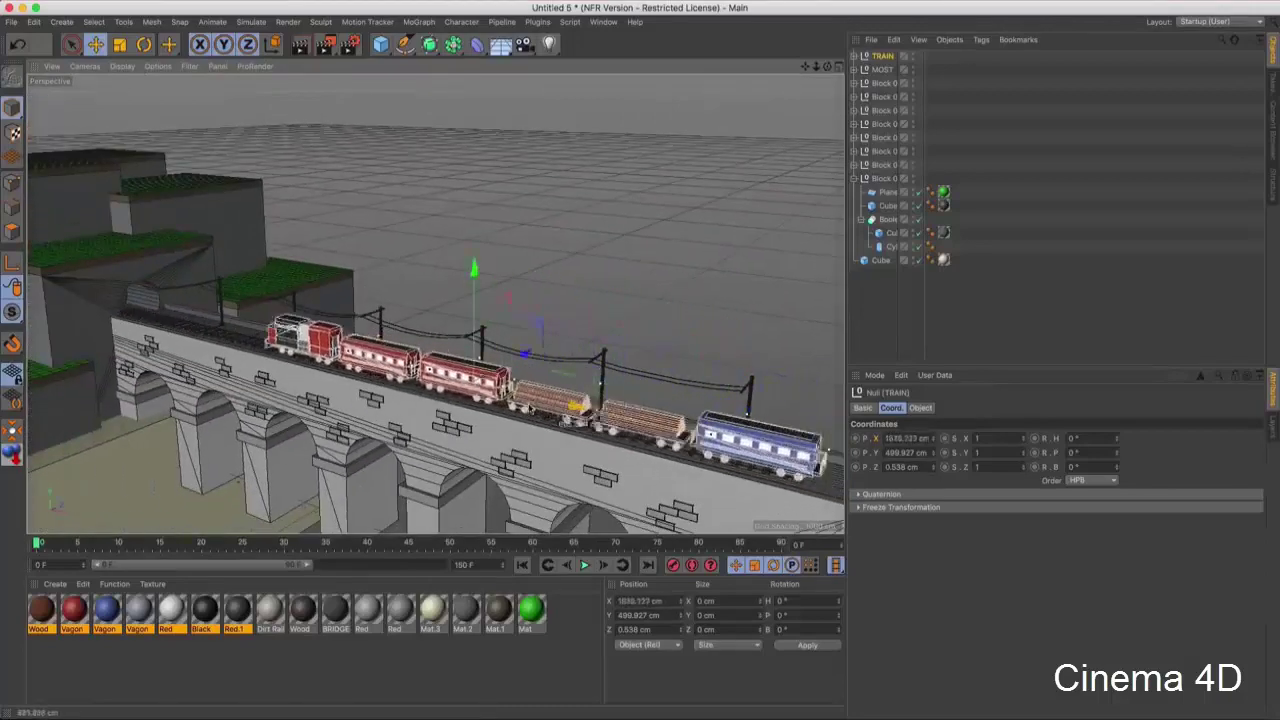
{"action": "scroll", "coordinate": [128, 283], "scroll_direction": "up", "scroll_amount": 2}
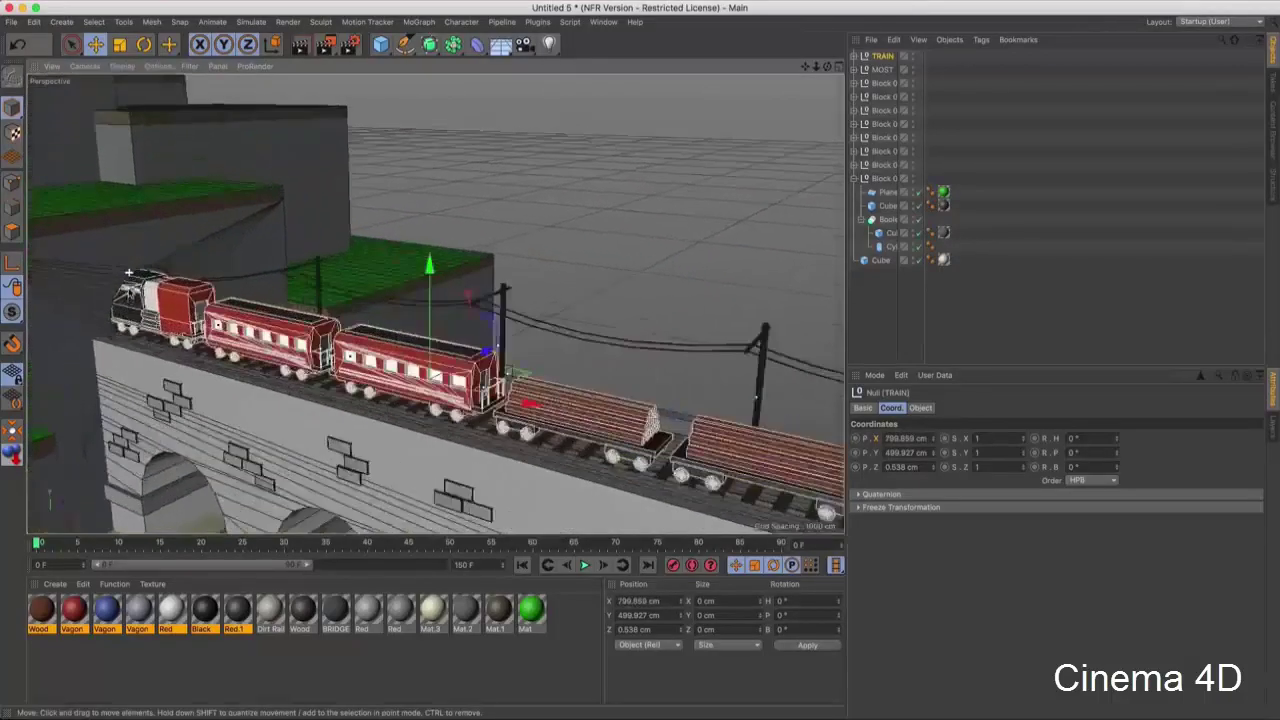
{"action": "scroll", "coordinate": [115, 278], "scroll_direction": "up", "scroll_amount": 2}
{"action": "scroll", "coordinate": [100, 272], "scroll_direction": "up", "scroll_amount": 2}
{"action": "scroll", "coordinate": [82, 265], "scroll_direction": "up", "scroll_amount": 1}
{"action": "mouse_move", "coordinate": [82, 265]}
{"action": "left_mouse_down", "text": "alt"}
{"action": "mouse_move", "coordinate": [580, 396]}
{"action": "mouse_move", "coordinate": [540, 368]}
{"action": "mouse_move", "coordinate": [119, 302]}
{"action": "left_mouse_up", "text": "alt"}
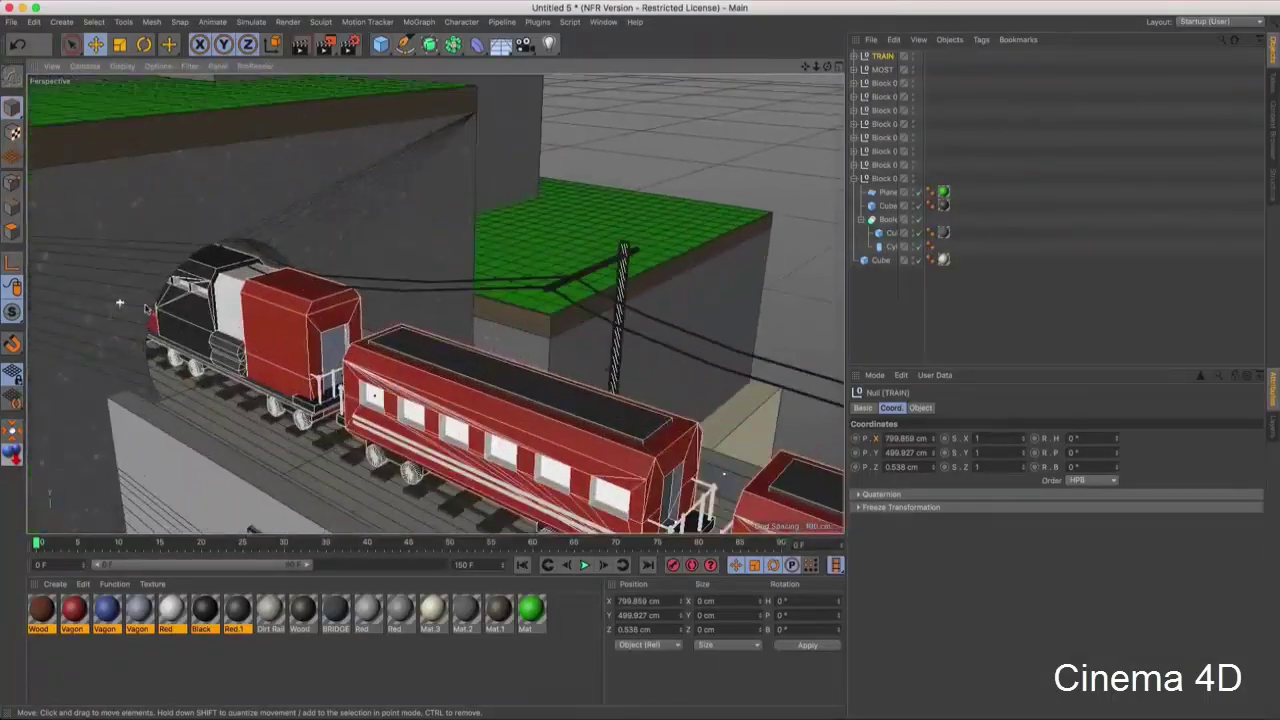
- Reselect the TRAIN group and orbit to check the locomotive at the tunnel mouth
{"action": "left_click", "coordinate": [908, 349]}
{"action": "mouse_move", "coordinate": [440, 300]}
{"action": "left_mouse_down", "text": "alt"}
{"action": "mouse_move", "coordinate": [270, 305]}
{"action": "mouse_move", "coordinate": [437, 322]}
{"action": "mouse_move", "coordinate": [366, 346]}
{"action": "left_mouse_up", "text": "alt"}
{"action": "left_click", "coordinate": [881, 55]}
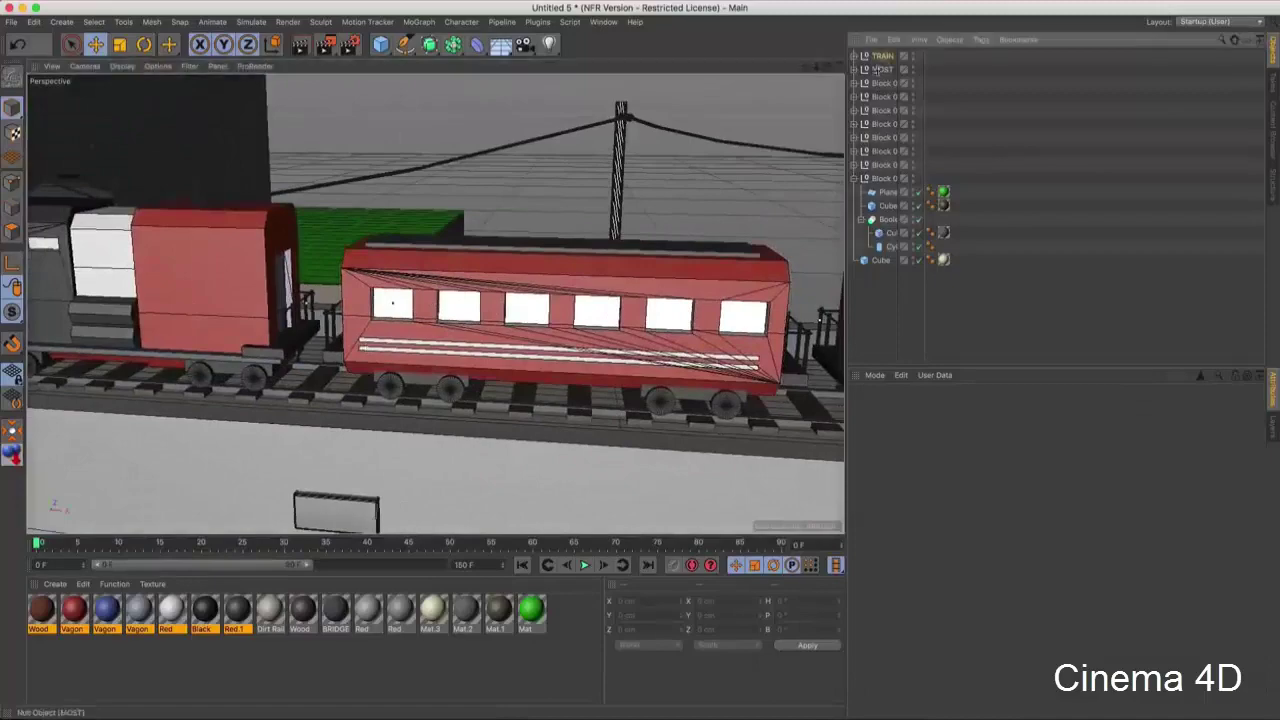
{"action": "mouse_move", "coordinate": [560, 240]}
{"action": "left_mouse_down", "text": "alt"}
{"action": "mouse_move", "coordinate": [706, 226]}
{"action": "mouse_move", "coordinate": [145, 345]}
{"action": "mouse_move", "coordinate": [218, 438]}
{"action": "left_mouse_up", "text": "alt"}
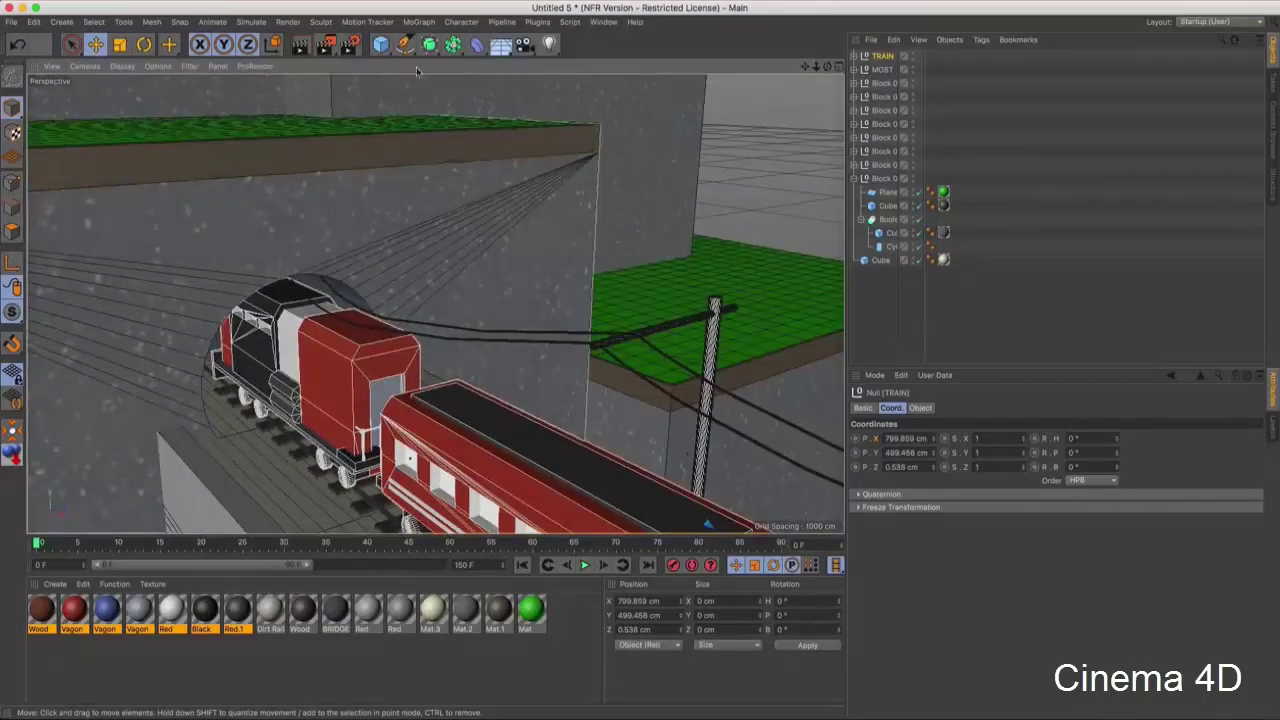
{"action": "left_click", "coordinate": [381, 44]}
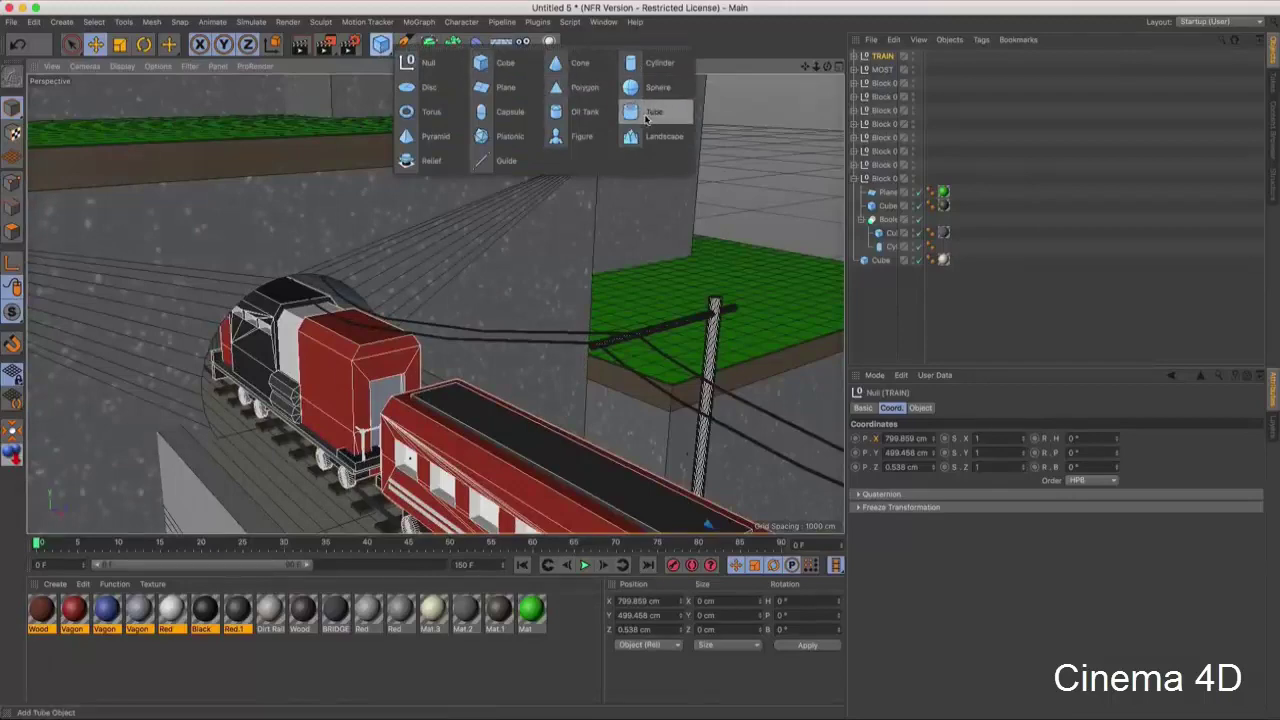
- Add a Tube, stand it upright at 90°, and scale it to about a third of its size
{"action": "left_click", "coordinate": [646, 119]}
{"action": "mouse_move", "coordinate": [260, 360]}
{"action": "left_mouse_down", "text": "alt"}
{"action": "mouse_move", "coordinate": [322, 424]}
{"action": "mouse_move", "coordinate": [328, 343]}
{"action": "mouse_move", "coordinate": [283, 455]}
{"action": "mouse_move", "coordinate": [362, 300]}
{"action": "mouse_move", "coordinate": [370, 205]}
{"action": "mouse_move", "coordinate": [262, 333]}
{"action": "mouse_move", "coordinate": [493, 217]}
{"action": "mouse_move", "coordinate": [482, 275]}
{"action": "left_mouse_up", "text": "alt"}
{"action": "key", "text": "r"}
{"action": "key", "text": "e"}
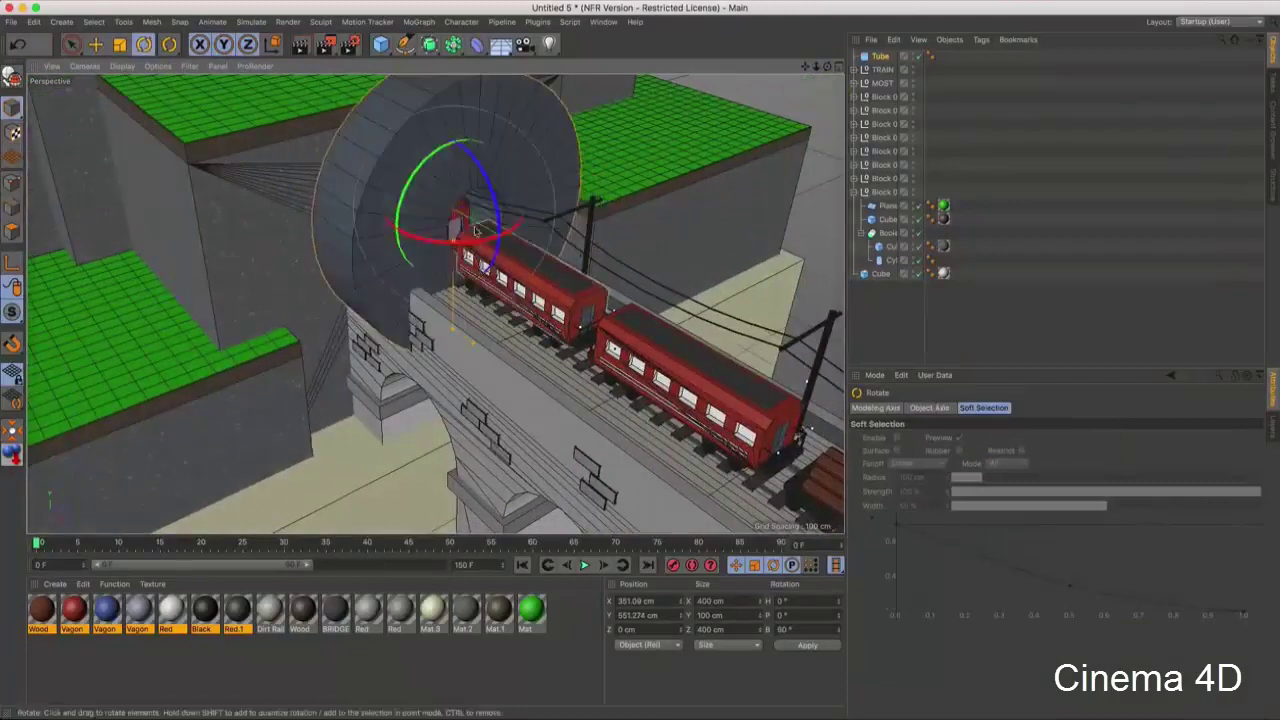
{"action": "key", "text": "t"}
{"action": "mouse_move", "coordinate": [615, 215]}
{"action": "left_mouse_down"}
{"action": "mouse_move", "coordinate": [430, 215]}
{"action": "mouse_move", "coordinate": [422, 244]}
{"action": "left_mouse_up"}
{"action": "key", "text": "e"}
- Move the Tube onto the tunnel entrance and thin its wall to widen the opening
{"action": "scroll", "coordinate": [430, 217], "scroll_direction": "up", "scroll_amount": 3}
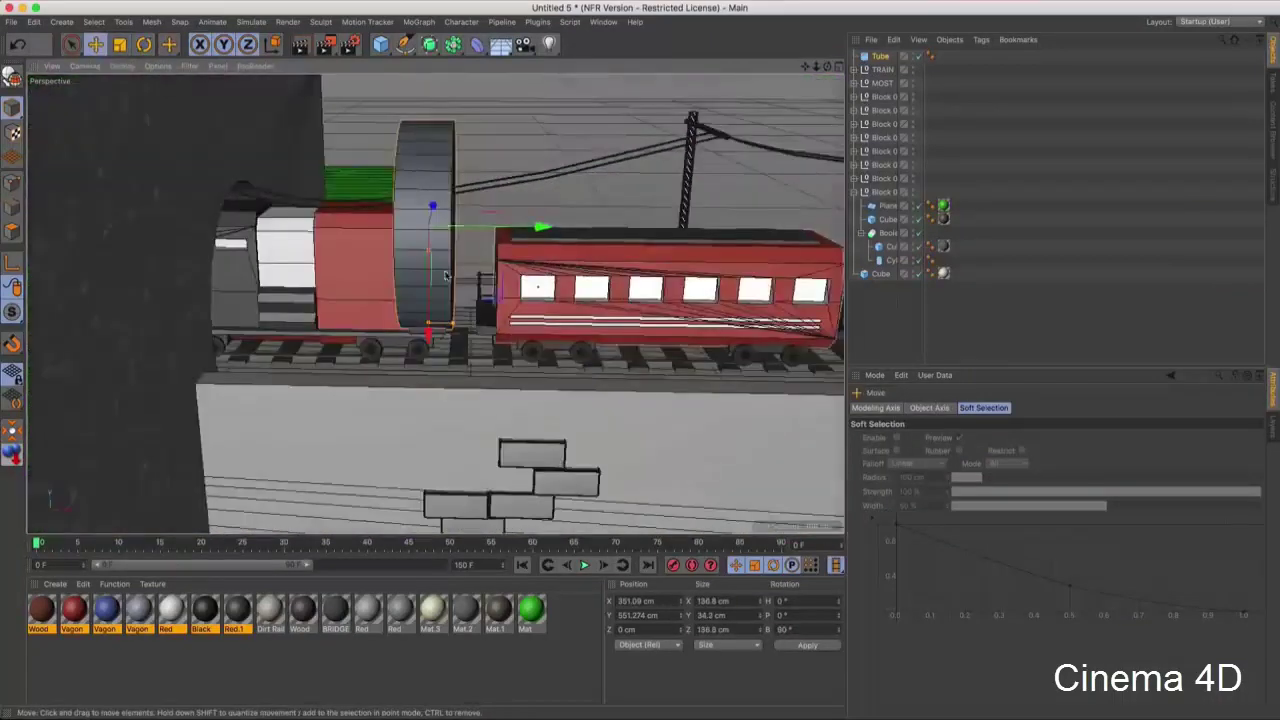
{"action": "mouse_move", "coordinate": [578, 244]}
{"action": "left_mouse_down"}
{"action": "mouse_move", "coordinate": [405, 244]}
{"action": "mouse_move", "coordinate": [364, 385]}
{"action": "mouse_move", "coordinate": [384, 372]}
{"action": "mouse_move", "coordinate": [354, 371]}
{"action": "left_mouse_up"}
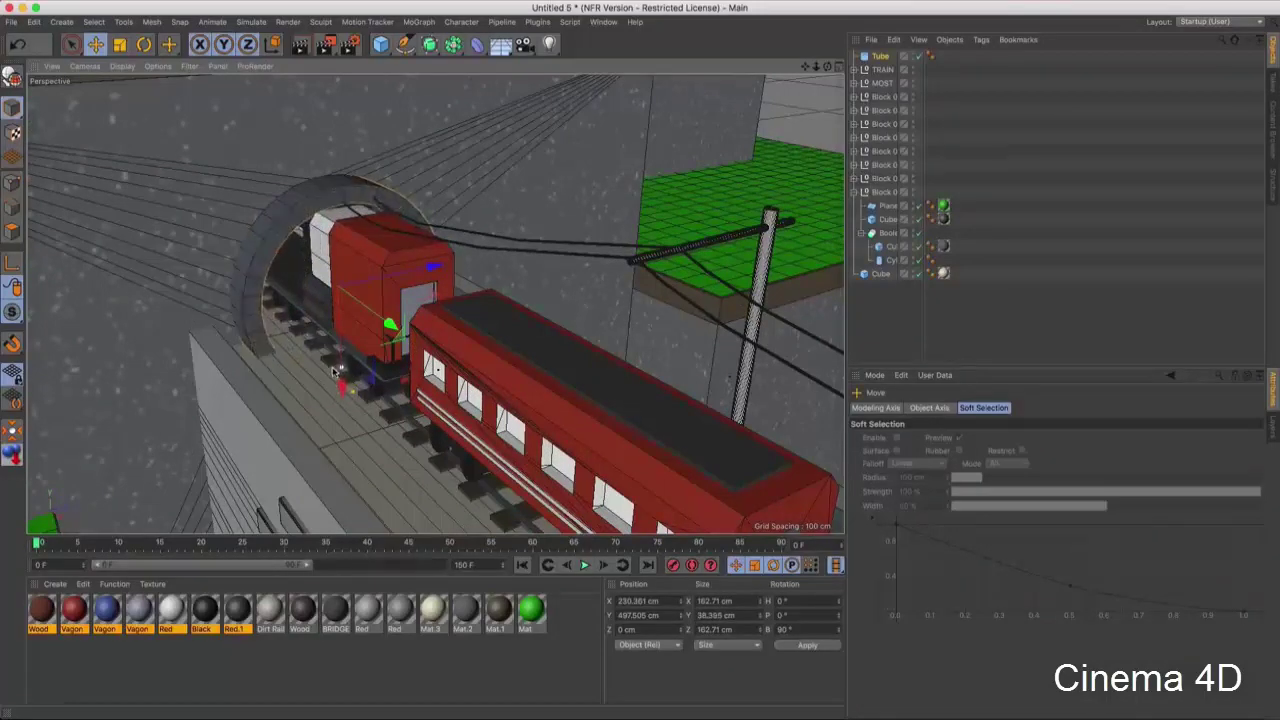
{"action": "mouse_move", "coordinate": [337, 373]}
{"action": "left_mouse_down", "text": "alt"}
{"action": "mouse_move", "coordinate": [356, 311]}
{"action": "mouse_move", "coordinate": [325, 373]}
{"action": "left_mouse_up", "text": "alt"}
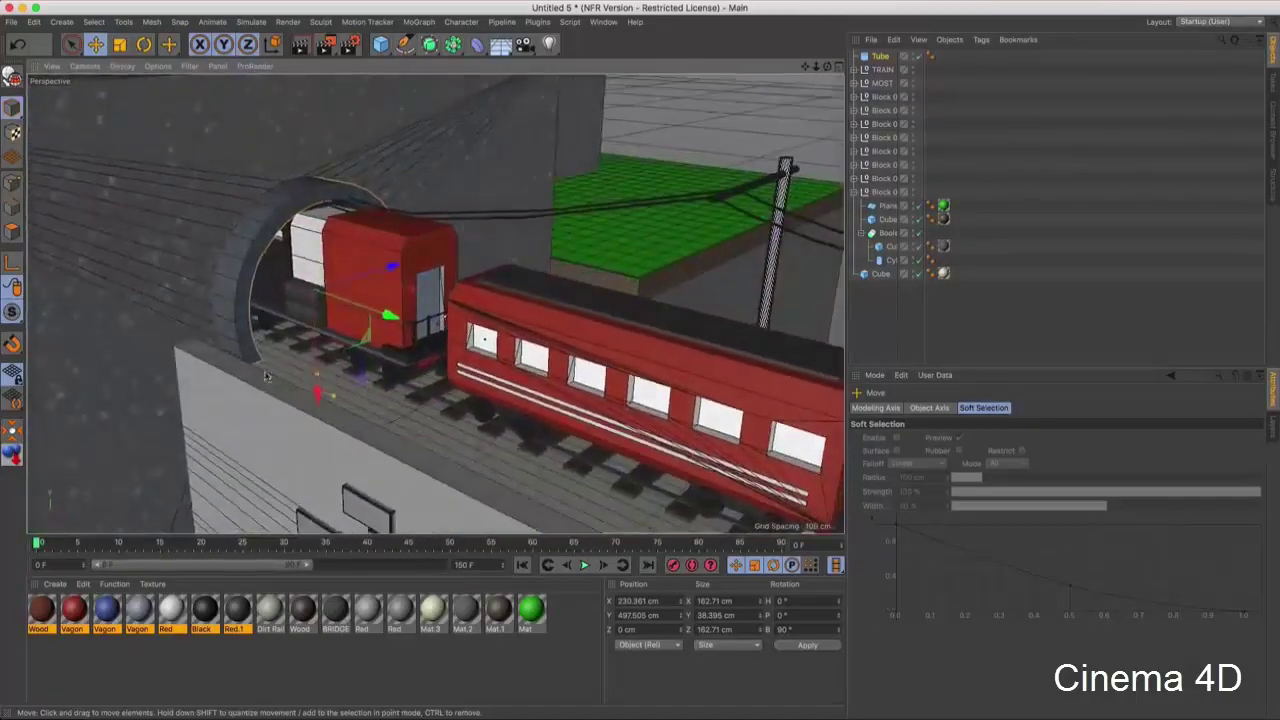
{"action": "left_click_drag", "start_coordinate": [341, 371], "coordinate": [322, 365]}
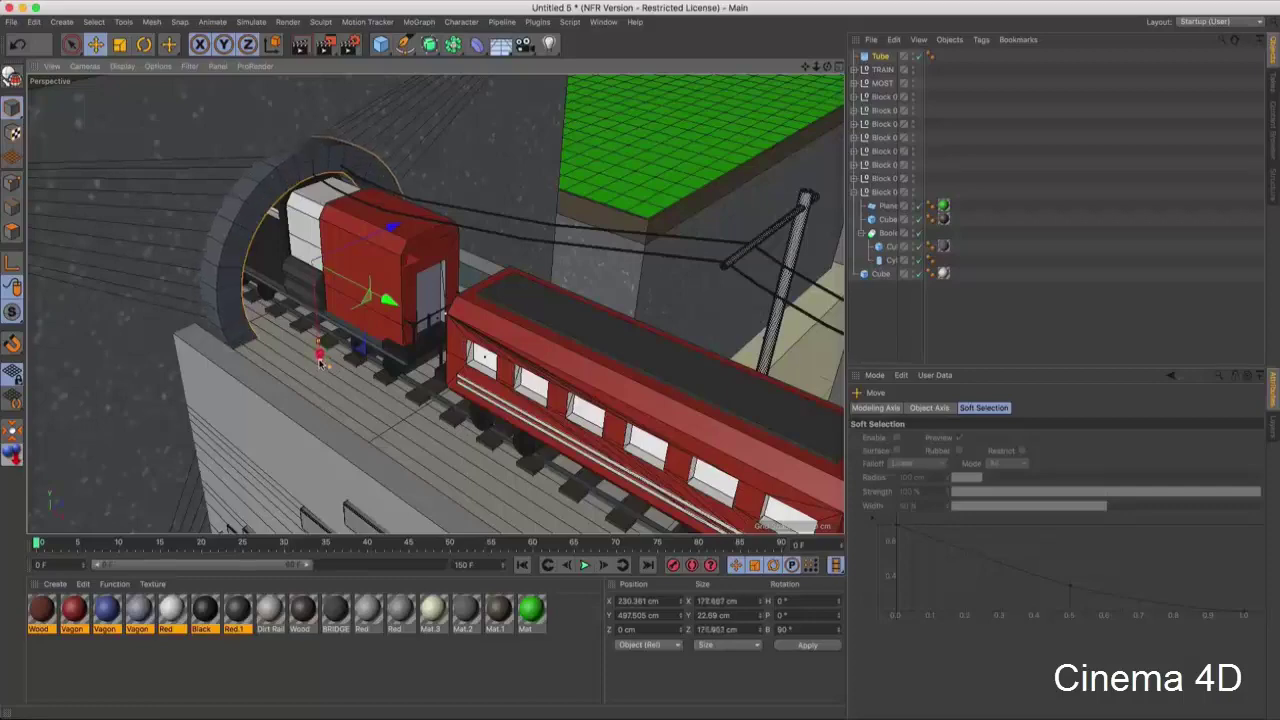
{"action": "mouse_move", "coordinate": [320, 360]}
{"action": "left_mouse_down", "text": "alt"}
{"action": "mouse_move", "coordinate": [327, 280]}
{"action": "mouse_move", "coordinate": [357, 311]}
{"action": "left_mouse_up", "text": "alt"}
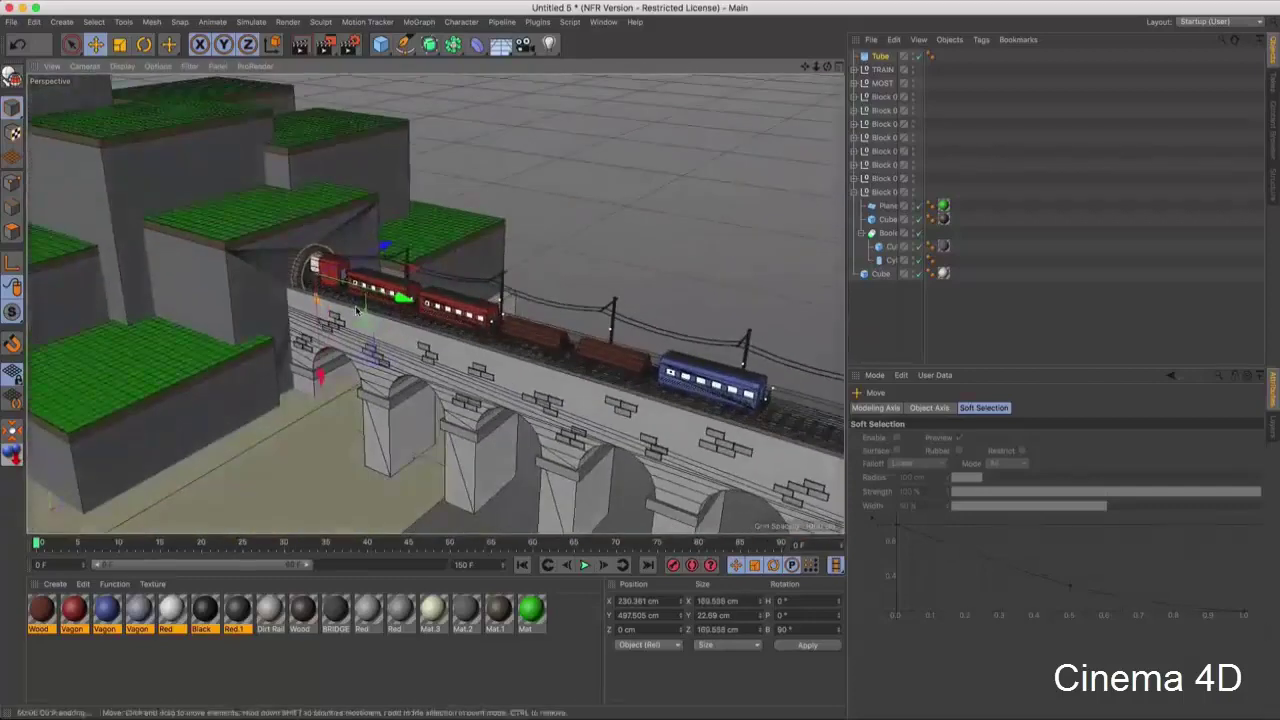
- Render a quick preview with Ctrl+R and zoom in around the red locomotive
{"action": "key", "text": "ctrl+r"}
{"action": "scroll", "coordinate": [300, 290], "scroll_direction": "up", "scroll_amount": 3}
{"action": "scroll", "coordinate": [268, 272], "scroll_direction": "up", "scroll_amount": 3}
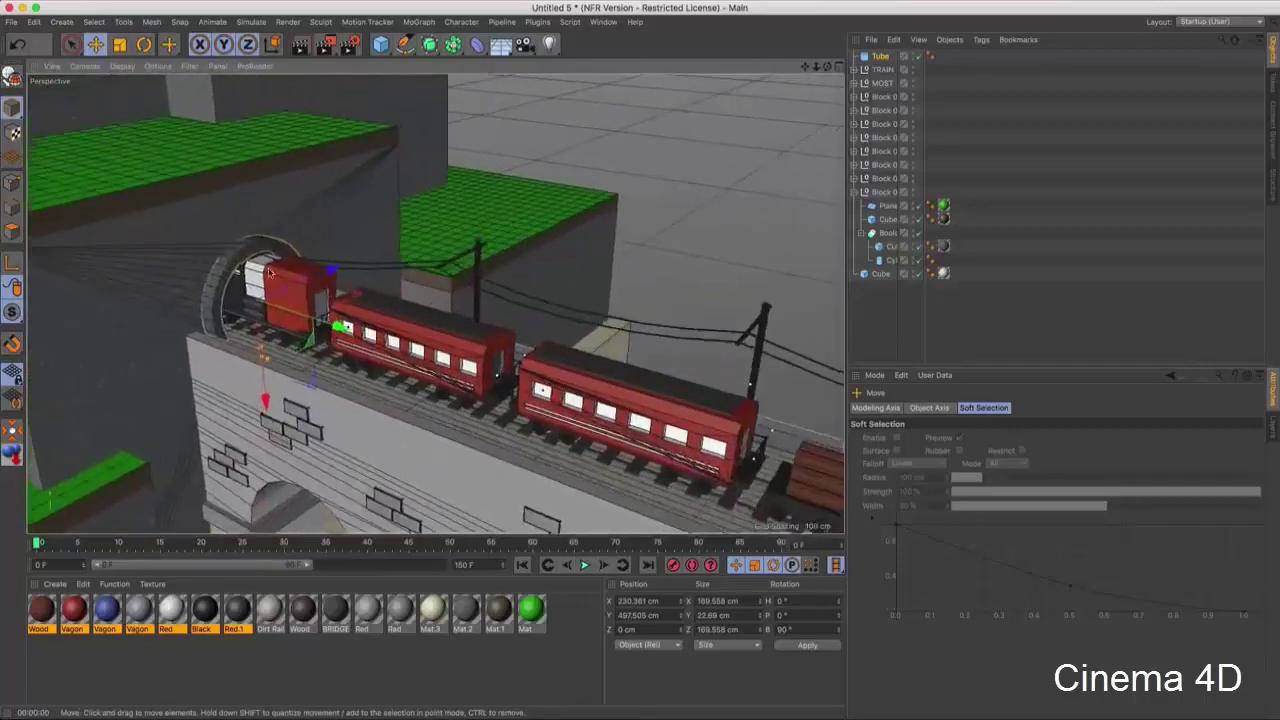
{"action": "scroll", "coordinate": [268, 272], "scroll_direction": "up", "scroll_amount": 3}
{"action": "scroll", "coordinate": [285, 270], "scroll_direction": "up", "scroll_amount": 2}
{"action": "scroll", "coordinate": [300, 268], "scroll_direction": "up", "scroll_amount": 2}
{"action": "scroll", "coordinate": [319, 265], "scroll_direction": "up", "scroll_amount": 1}
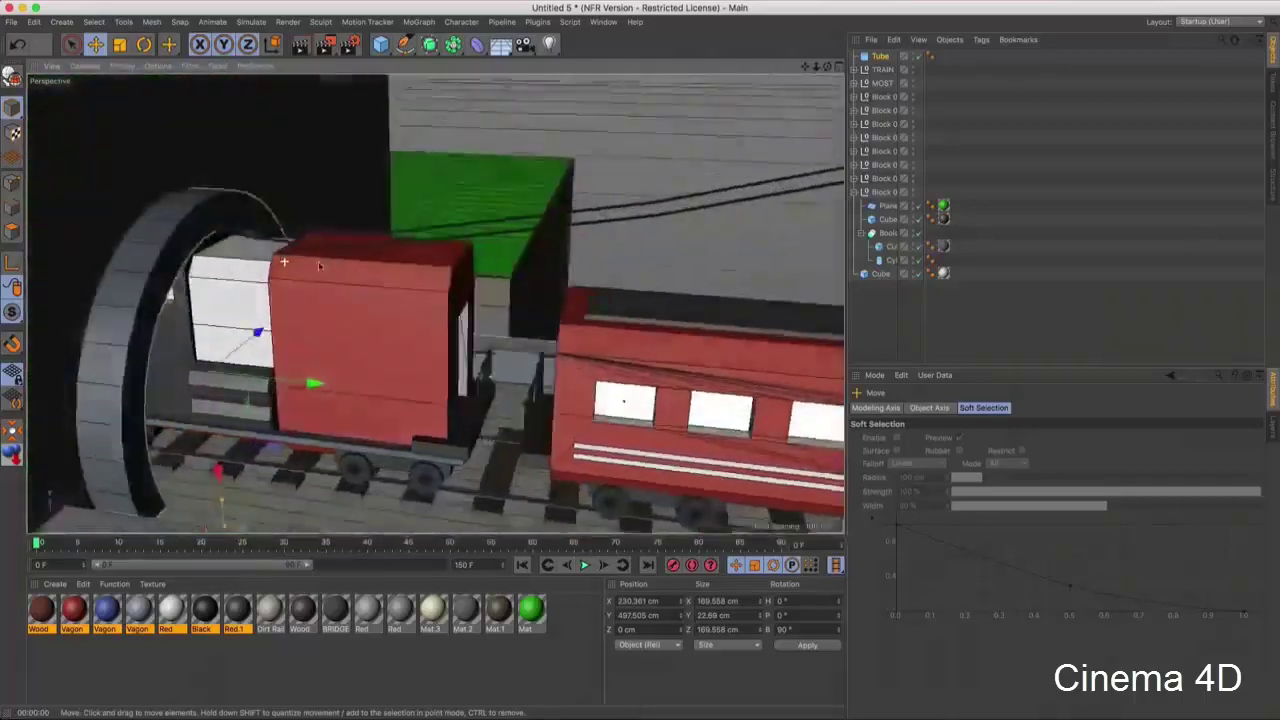
{"action": "left_click_drag", "start_coordinate": [319, 265], "coordinate": [342, 255], "text": "alt"}
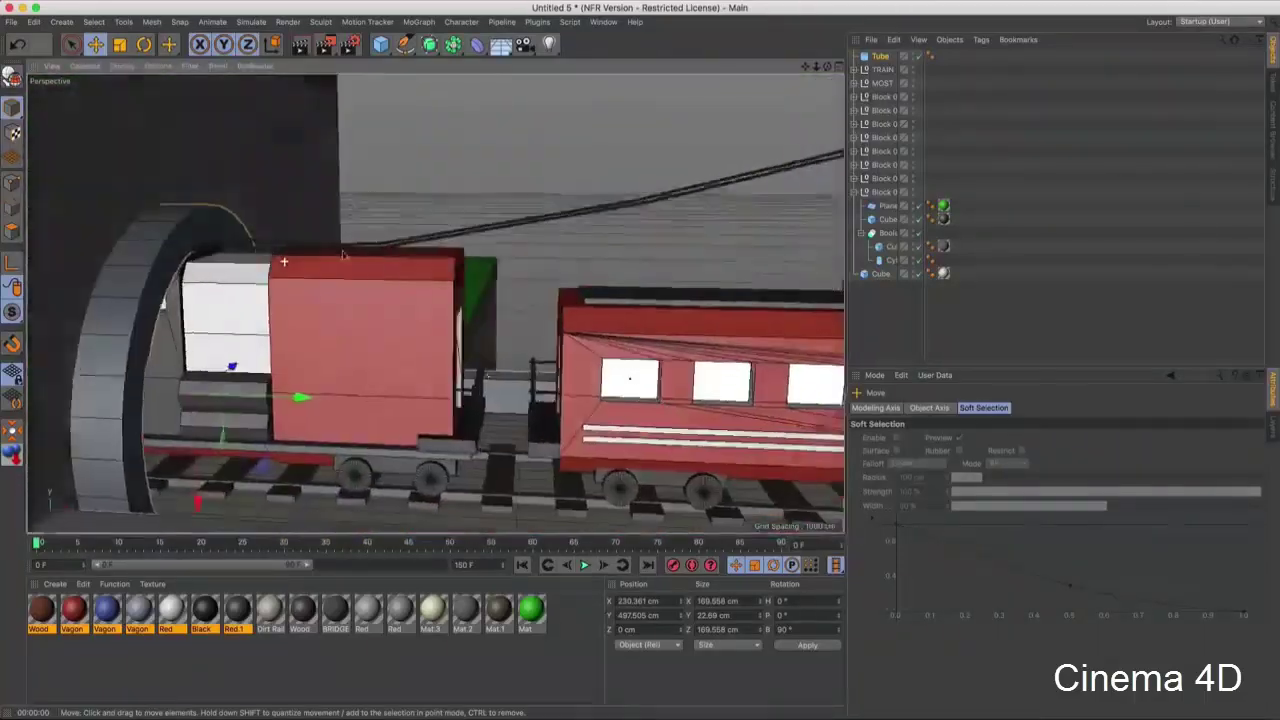
{"action": "scroll", "coordinate": [342, 255], "scroll_direction": "up", "scroll_amount": 2}
{"action": "scroll", "coordinate": [350, 262], "scroll_direction": "up", "scroll_amount": 2}
{"action": "scroll", "coordinate": [300, 230], "scroll_direction": "up", "scroll_amount": 2}
{"action": "scroll", "coordinate": [321, 244], "scroll_direction": "up", "scroll_amount": 2}
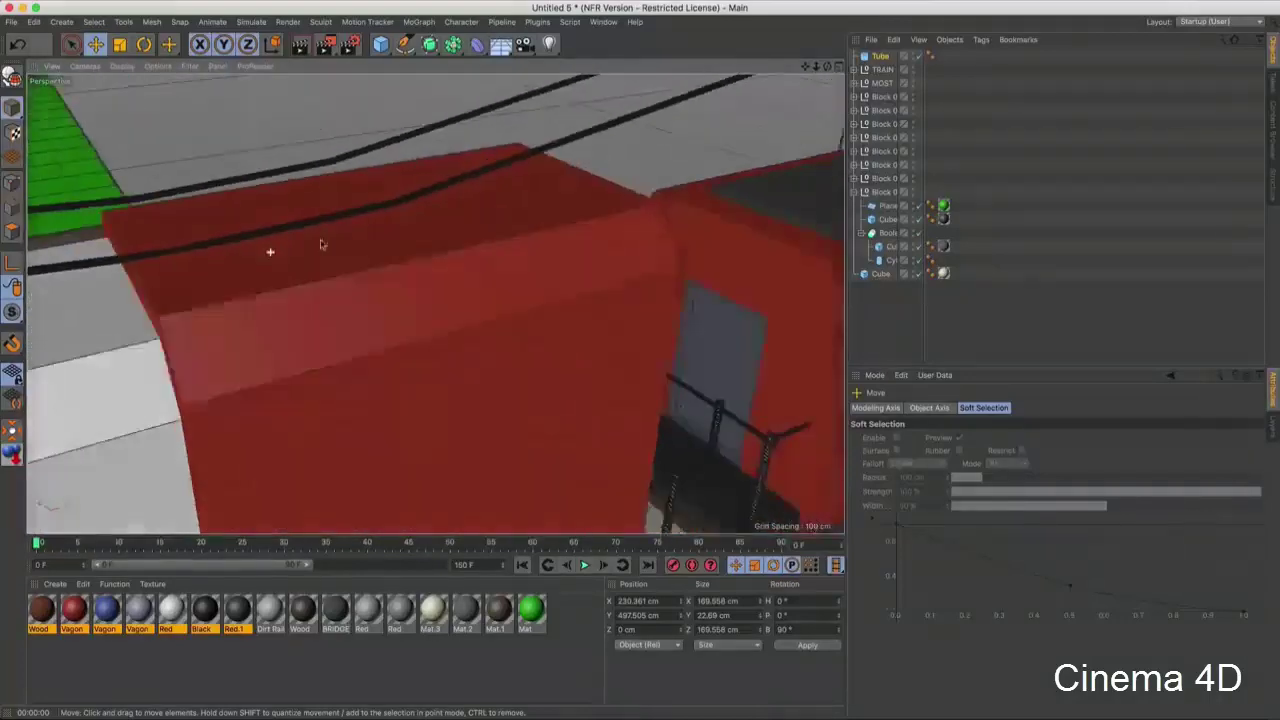
{"action": "left_click_drag", "start_coordinate": [327, 245], "coordinate": [207, 236], "text": "alt"}
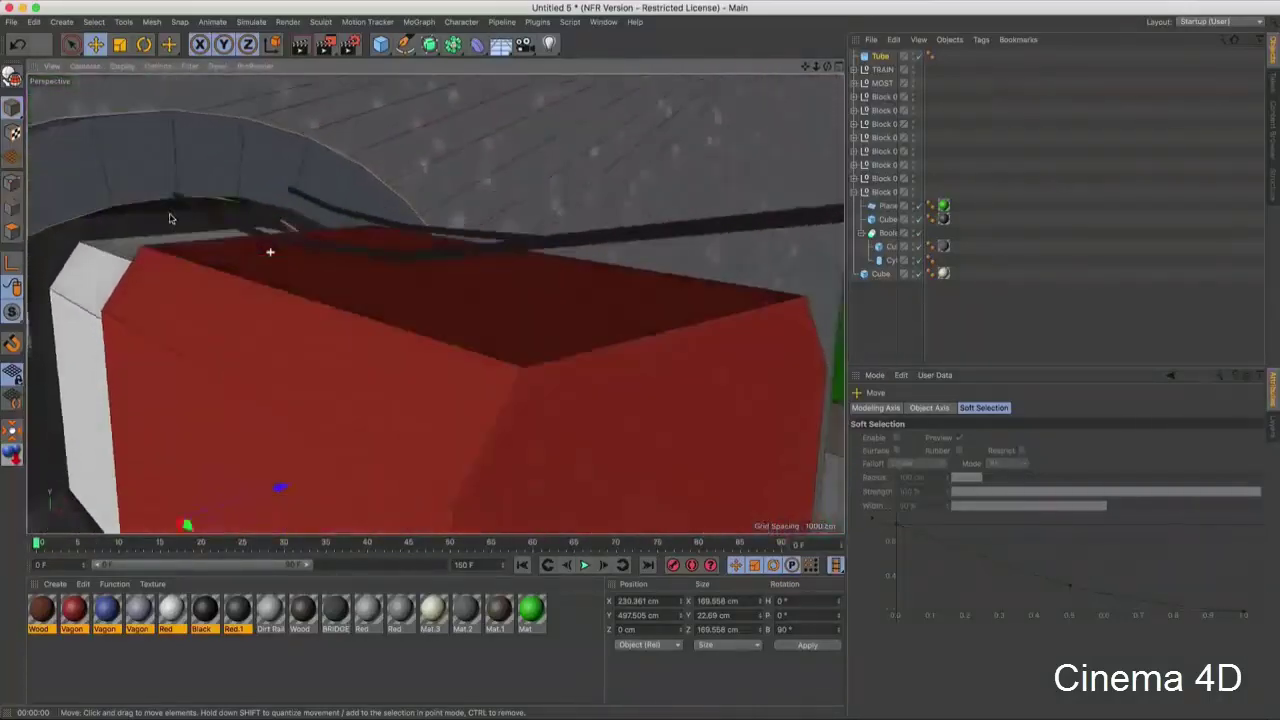
- Orbit along the train atop the arched bridge, past the blue wagon, to face the tunnel
{"action": "scroll", "coordinate": [286, 263], "scroll_direction": "down", "scroll_amount": 2}
{"action": "scroll", "coordinate": [286, 263], "scroll_direction": "down", "scroll_amount": 3}
{"action": "scroll", "coordinate": [343, 308], "scroll_direction": "down", "scroll_amount": 2}
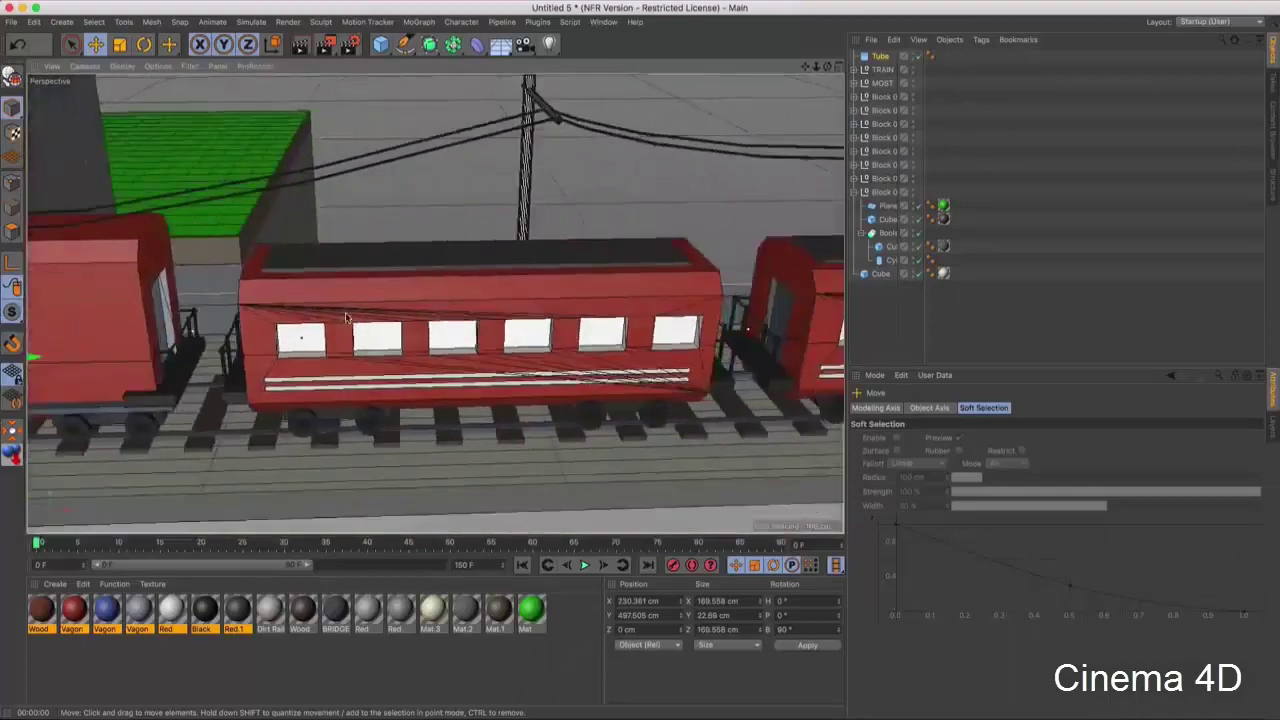
{"action": "scroll", "coordinate": [735, 270], "scroll_direction": "down", "scroll_amount": 1}
{"action": "scroll", "coordinate": [735, 270], "scroll_direction": "down", "scroll_amount": 2}
{"action": "scroll", "coordinate": [735, 270], "scroll_direction": "down", "scroll_amount": 2}
{"action": "left_click_drag", "start_coordinate": [735, 270], "coordinate": [543, 278], "text": "alt"}
{"action": "scroll", "coordinate": [543, 278], "scroll_direction": "up", "scroll_amount": 2}
{"action": "scroll", "coordinate": [500, 272], "scroll_direction": "up", "scroll_amount": 2}
{"action": "scroll", "coordinate": [450, 265], "scroll_direction": "up", "scroll_amount": 2}
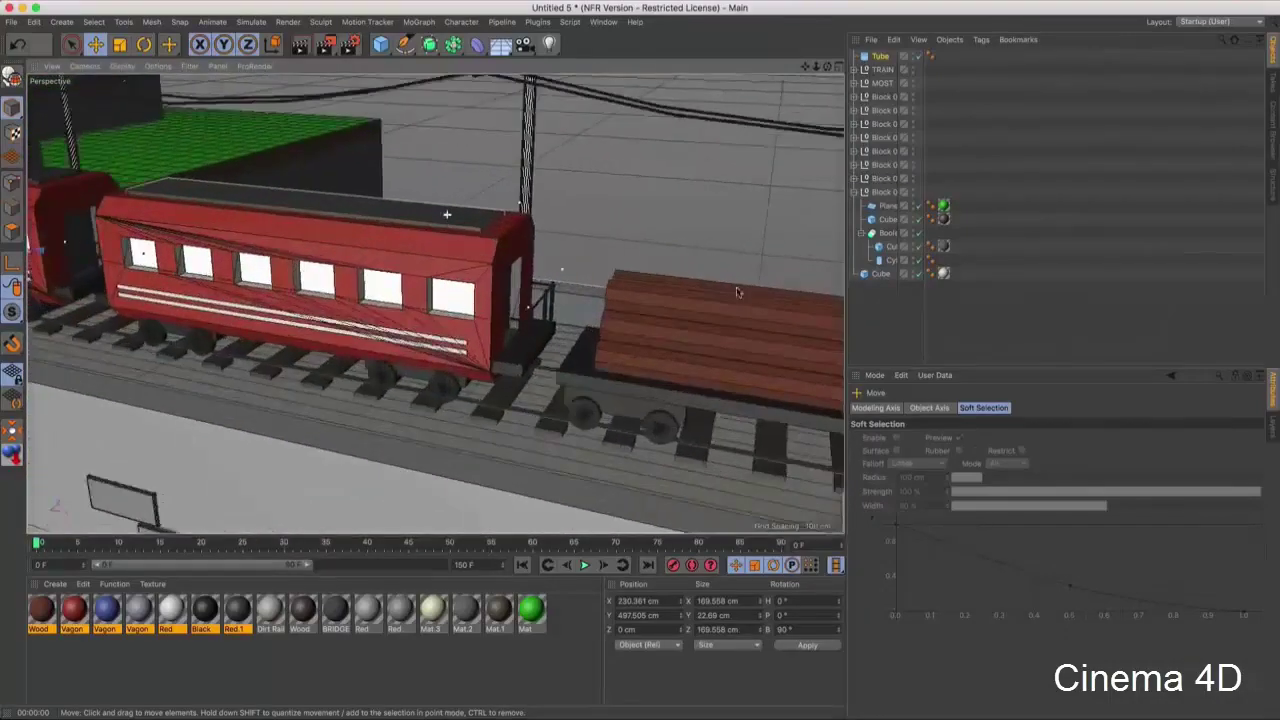
{"action": "scroll", "coordinate": [400, 258], "scroll_direction": "up", "scroll_amount": 2}
{"action": "scroll", "coordinate": [364, 252], "scroll_direction": "down", "scroll_amount": 3}
{"action": "mouse_move", "coordinate": [364, 252]}
{"action": "middle_mouse_down", "text": "alt"}
{"action": "mouse_move", "coordinate": [443, 266]}
{"action": "mouse_move", "coordinate": [470, 290]}
{"action": "middle_mouse_up", "text": "alt"}
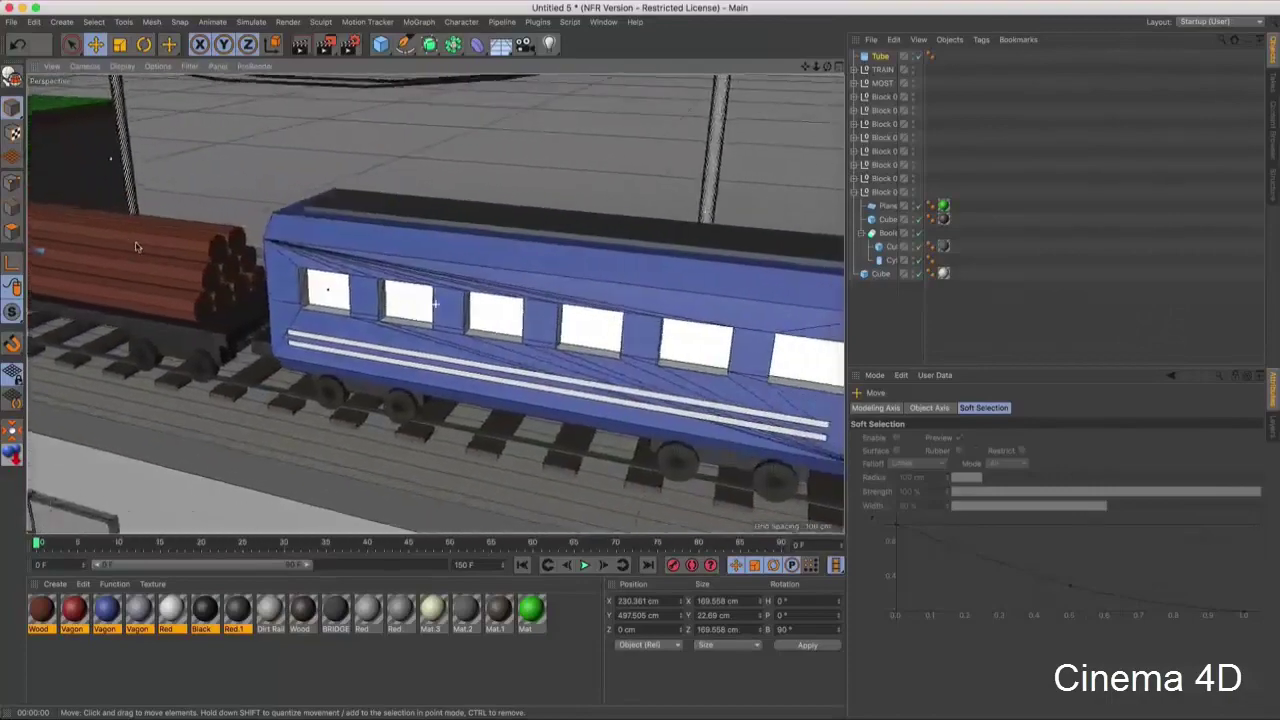
{"action": "scroll", "coordinate": [480, 307], "scroll_direction": "up", "scroll_amount": 2}
{"action": "scroll", "coordinate": [478, 308], "scroll_direction": "down", "scroll_amount": 3}
{"action": "mouse_move", "coordinate": [478, 308]}
{"action": "left_mouse_down", "text": "alt"}
{"action": "mouse_move", "coordinate": [430, 275]}
{"action": "mouse_move", "coordinate": [400, 285]}
{"action": "mouse_move", "coordinate": [725, 127]}
{"action": "left_mouse_up", "text": "alt"}
{"action": "scroll", "coordinate": [393, 284], "scroll_direction": "up", "scroll_amount": 2}
{"action": "scroll", "coordinate": [393, 284], "scroll_direction": "down", "scroll_amount": 3}
- Frame the Tube, collapse Block 01, and zoom out to the whole bridge and terrain
{"action": "left_click", "coordinate": [880, 56]}
{"action": "key", "text": "o"}
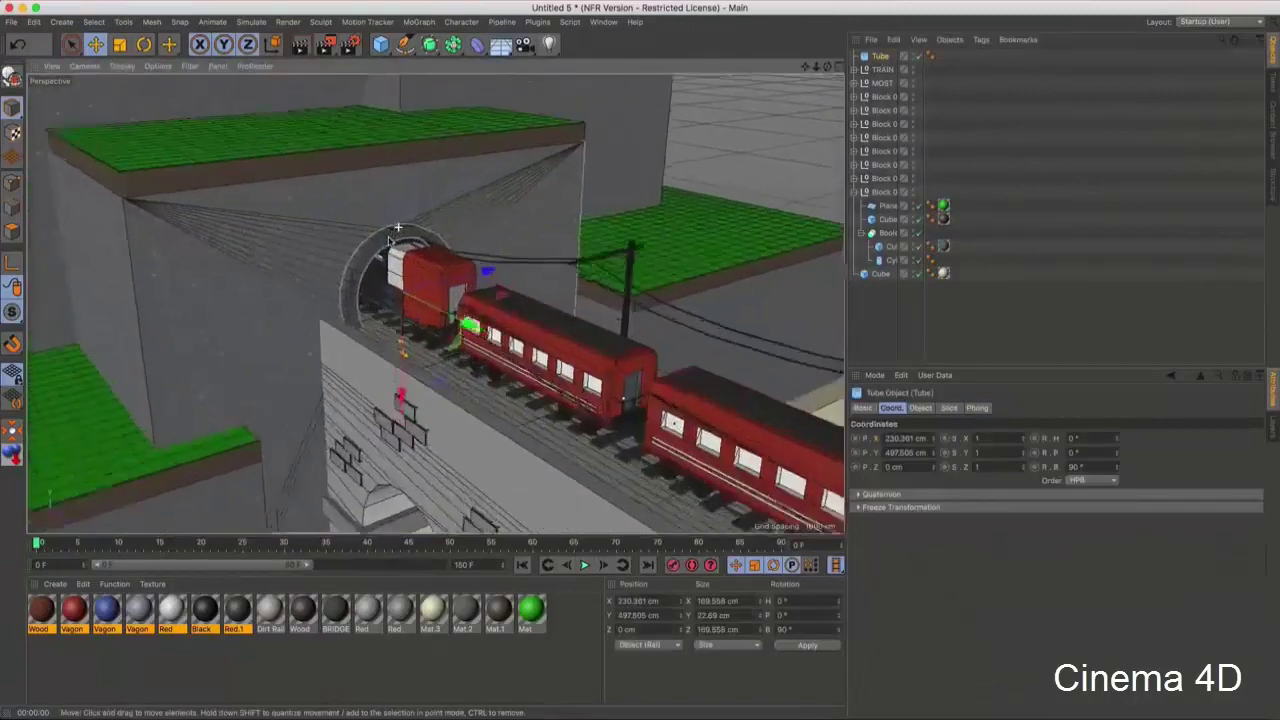
{"action": "left_click", "coordinate": [923, 291]}
{"action": "left_click", "coordinate": [858, 178]}
{"action": "left_click_drag", "start_coordinate": [760, 230], "coordinate": [511, 173], "text": "alt"}
{"action": "right_click_drag", "start_coordinate": [511, 173], "coordinate": [510, 281], "text": "alt"}
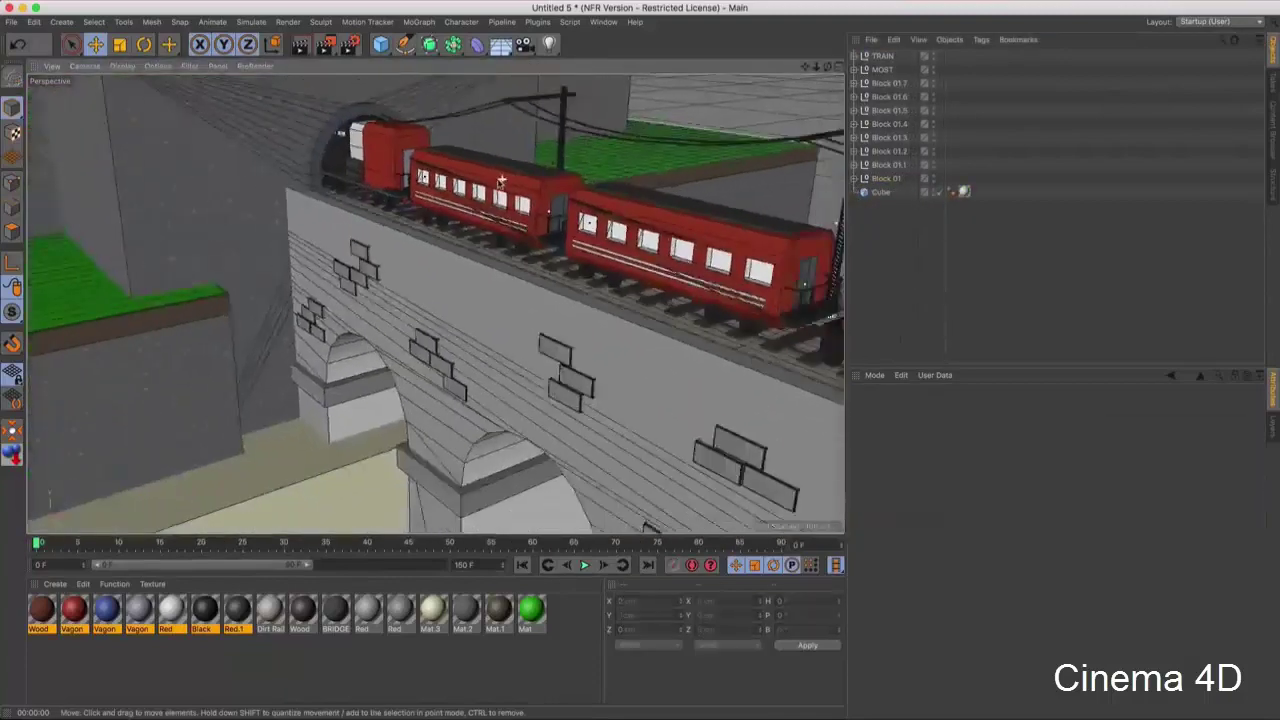
{"action": "left_click_drag", "start_coordinate": [510, 281], "coordinate": [476, 276], "text": "alt"}
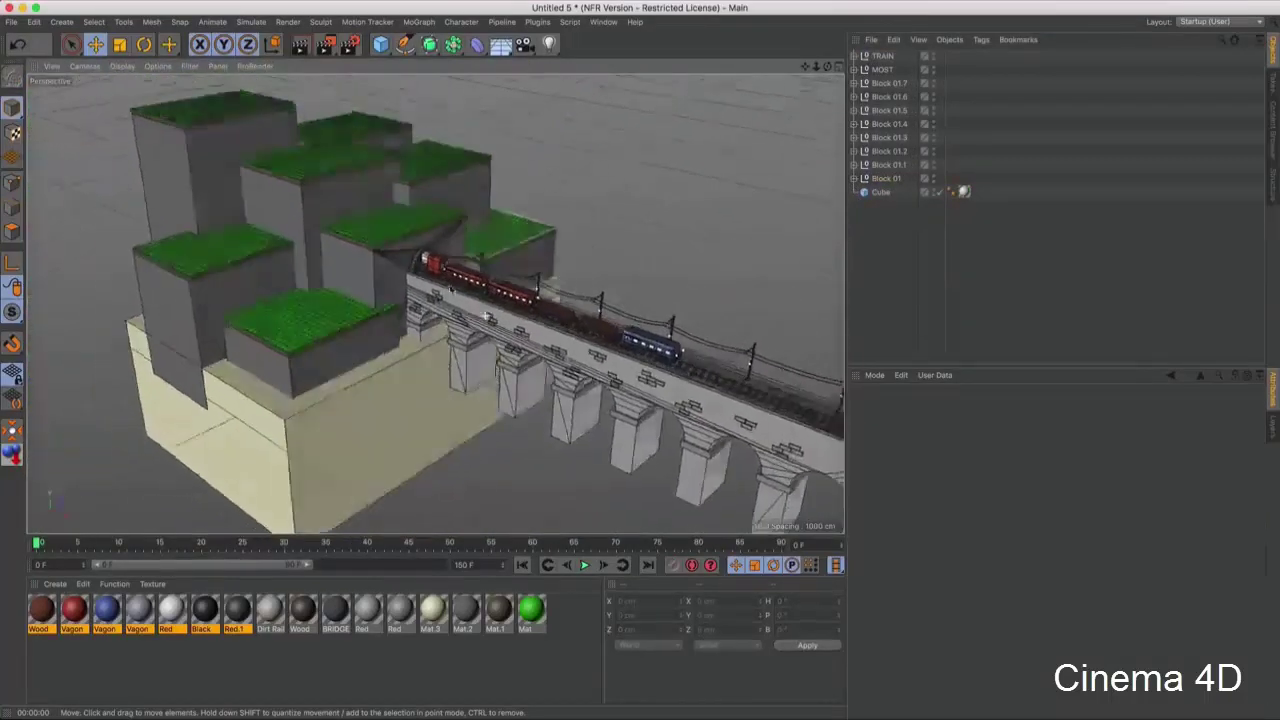
{"action": "scroll", "coordinate": [476, 276], "scroll_direction": "up", "scroll_amount": 2}
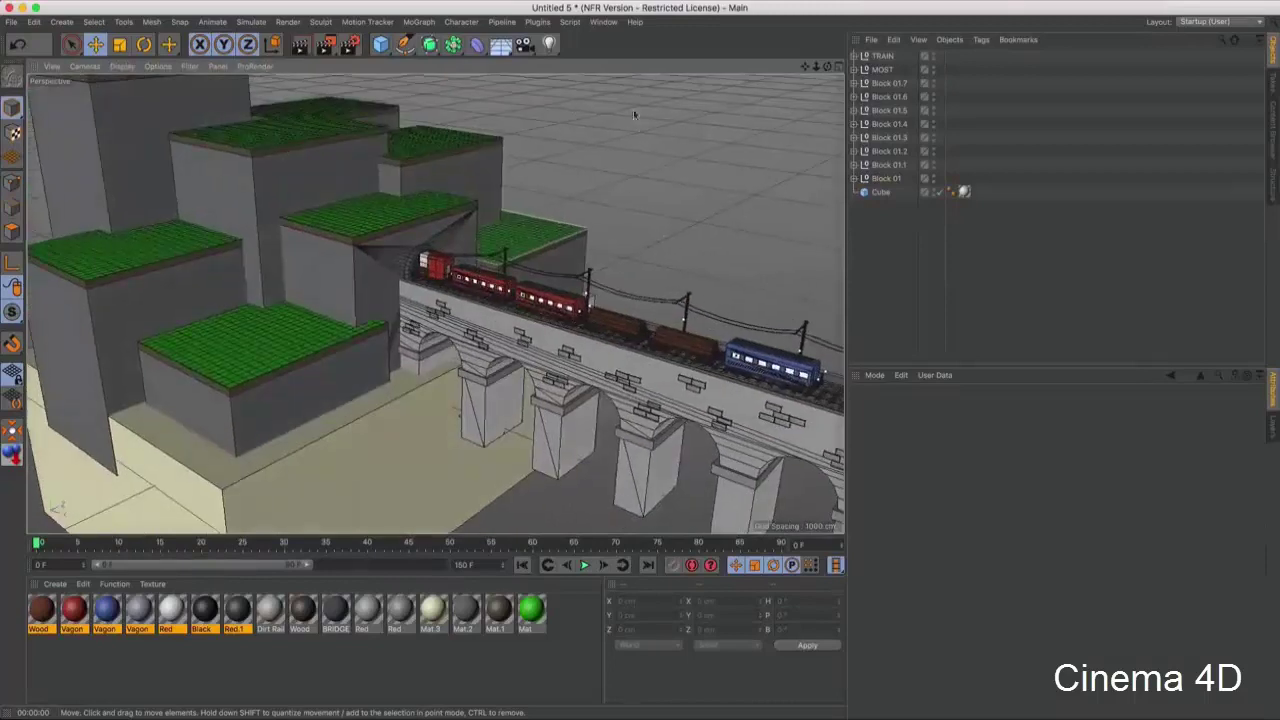
{"action": "left_click", "coordinate": [602, 22]}
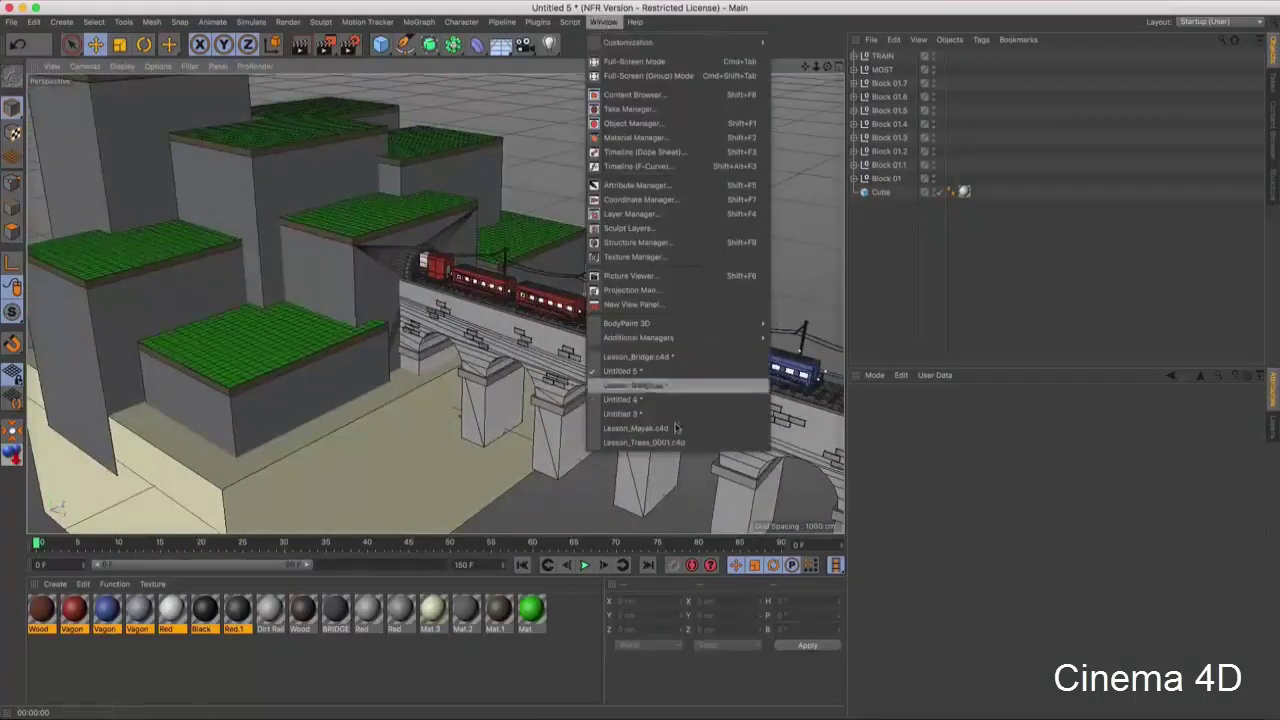
- In Lesson_Mayak.c4d, group all the lighthouse parts under a null named MAYAK
{"action": "left_click", "coordinate": [636, 428]}
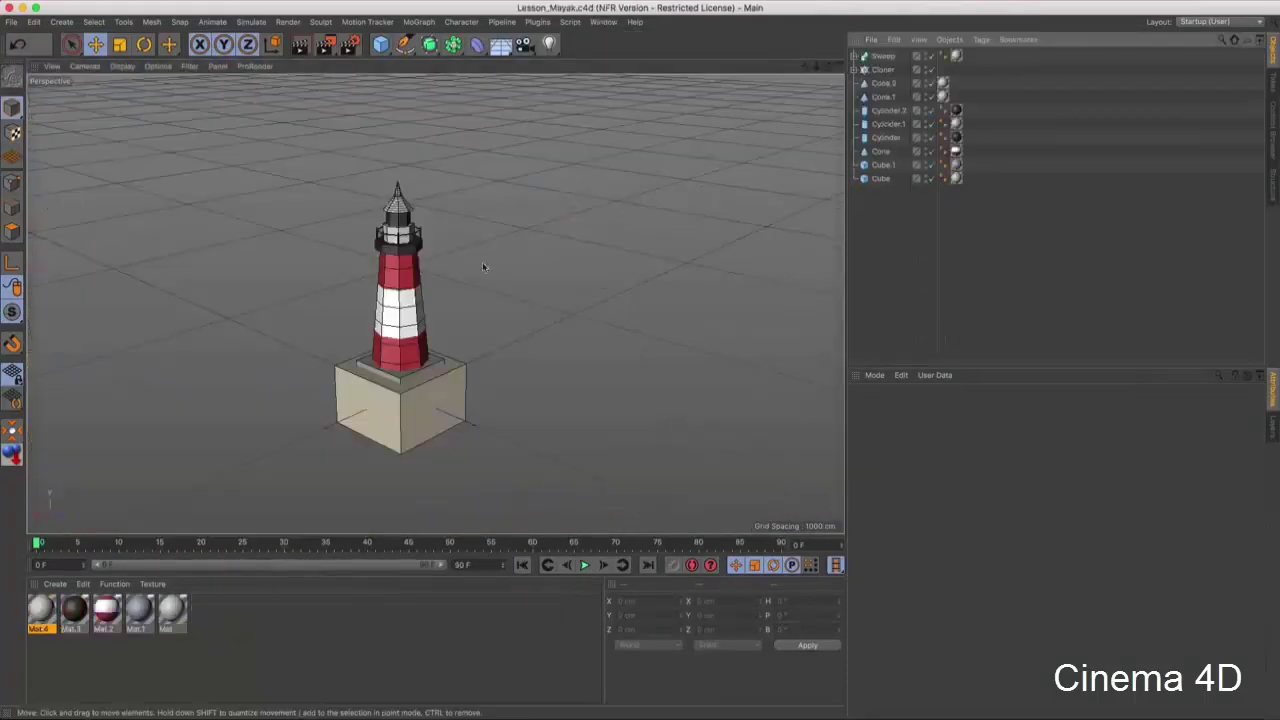
{"action": "left_click_drag", "start_coordinate": [943, 257], "coordinate": [850, 50]}
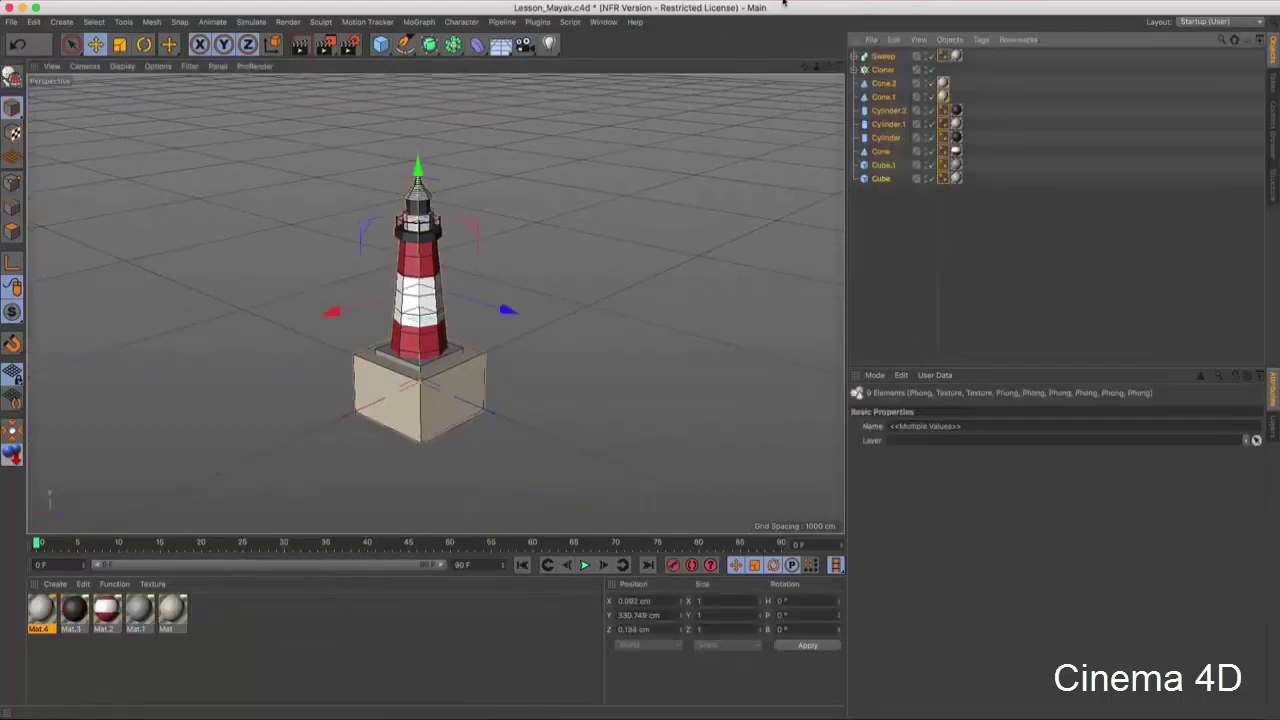
{"action": "key", "text": "alt+g"}
{"action": "double_click", "coordinate": [879, 57]}
{"action": "type", "text": "MAYAK"}
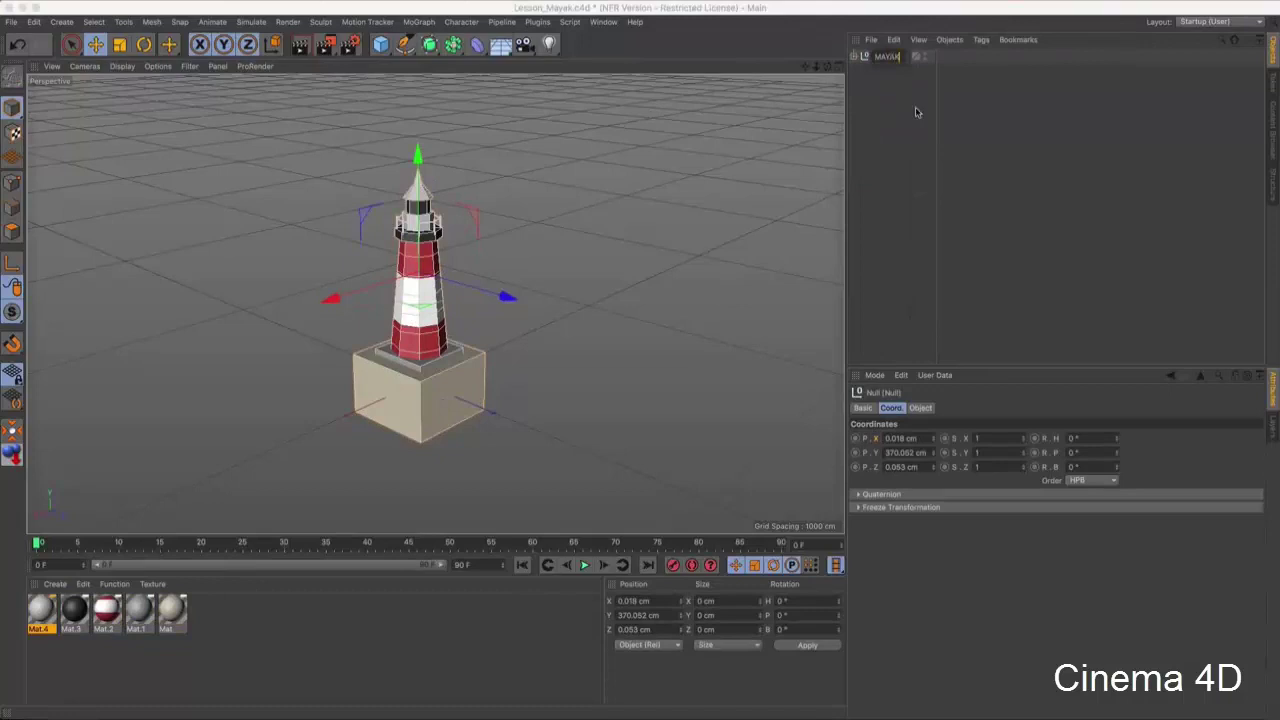
{"action": "key", "text": "Return"}
- Paste the MAYAK lighthouse into Untitled 5 and move it beside the bridge, at Z 1414.298 cm
{"action": "left_click", "coordinate": [605, 22]}
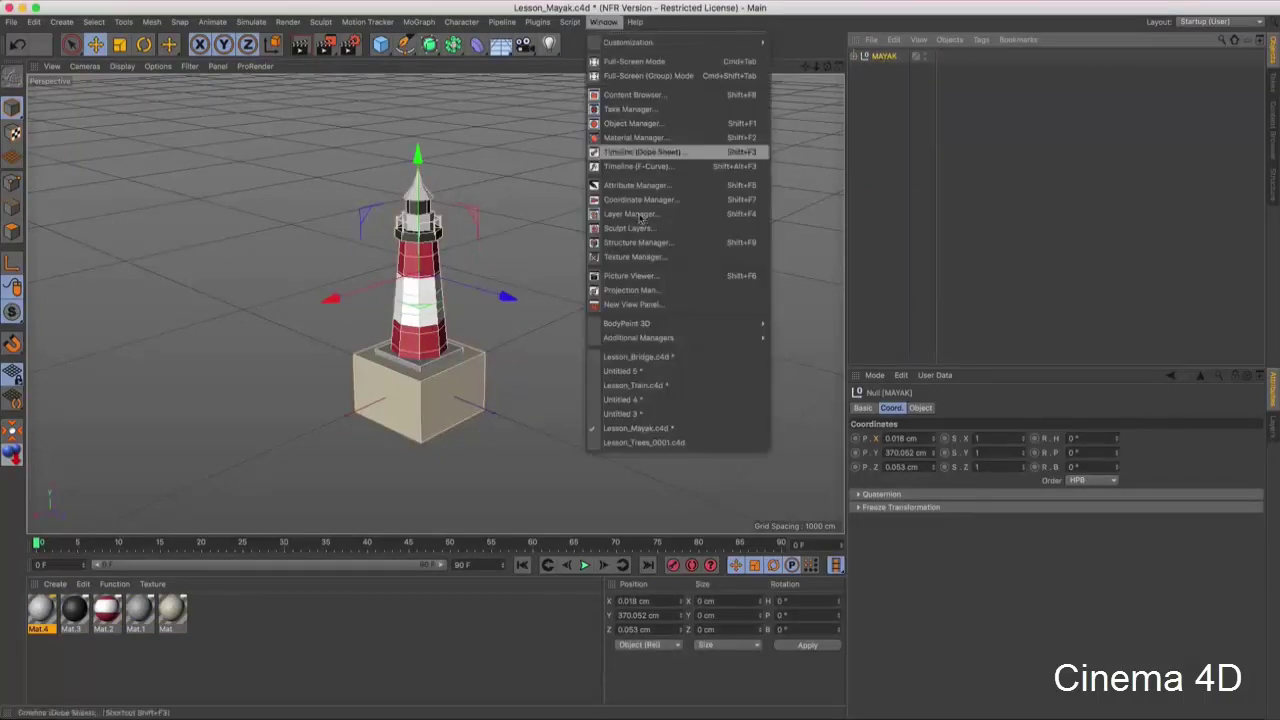
{"action": "left_click", "coordinate": [645, 362]}
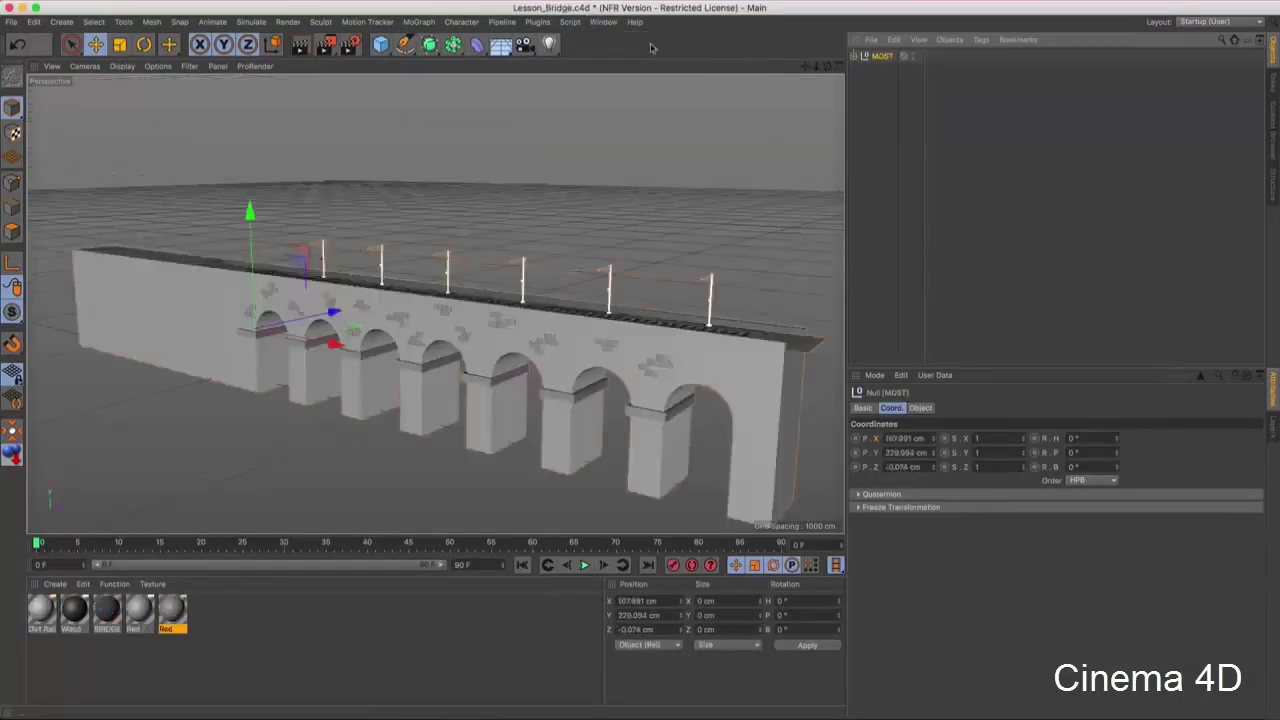
{"action": "left_click", "coordinate": [603, 22]}
{"action": "left_click", "coordinate": [632, 372]}
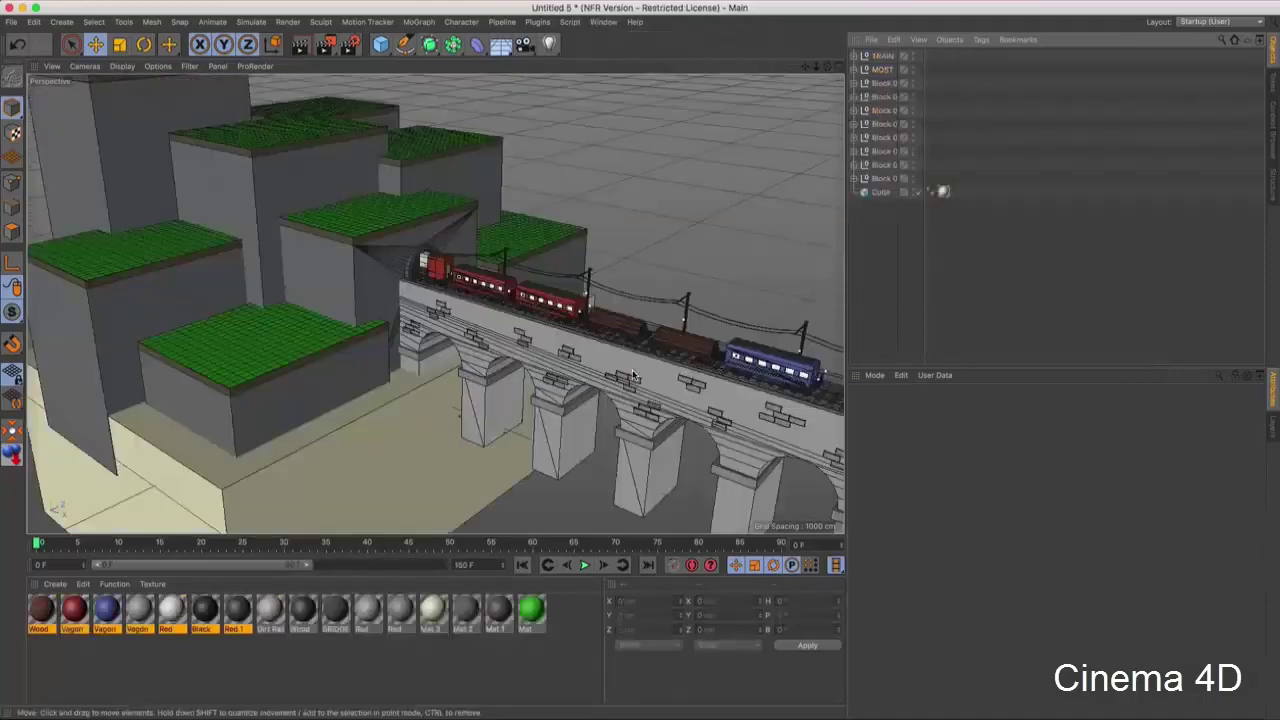
{"action": "key", "text": "super+v"}
{"action": "left_click_drag", "start_coordinate": [838, 99], "coordinate": [700, 200], "text": "alt"}
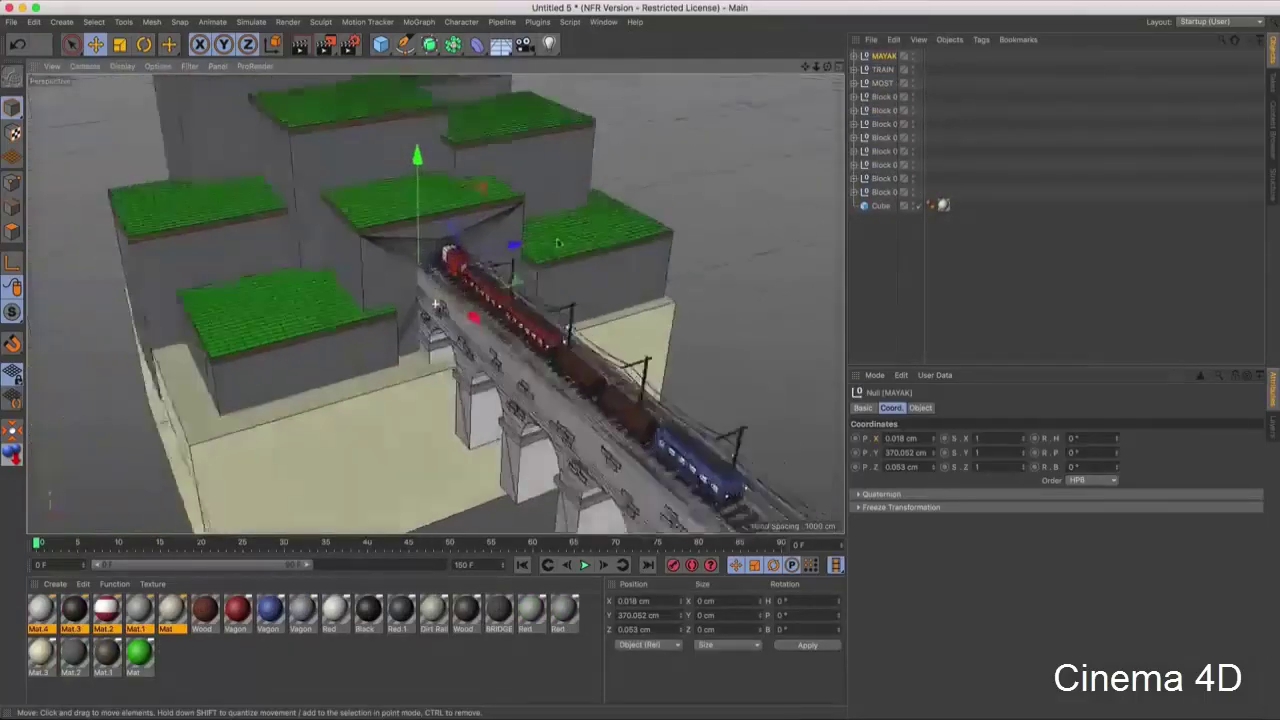
{"action": "mouse_move", "coordinate": [440, 240]}
{"action": "left_mouse_down"}
{"action": "mouse_move", "coordinate": [760, 250]}
{"action": "mouse_move", "coordinate": [634, 282]}
{"action": "mouse_move", "coordinate": [690, 215]}
{"action": "mouse_move", "coordinate": [627, 207]}
{"action": "mouse_move", "coordinate": [654, 265]}
{"action": "mouse_move", "coordinate": [640, 187]}
{"action": "mouse_move", "coordinate": [636, 200]}
{"action": "mouse_move", "coordinate": [433, 240]}
{"action": "mouse_move", "coordinate": [570, 268]}
{"action": "mouse_move", "coordinate": [644, 198]}
{"action": "left_mouse_up"}
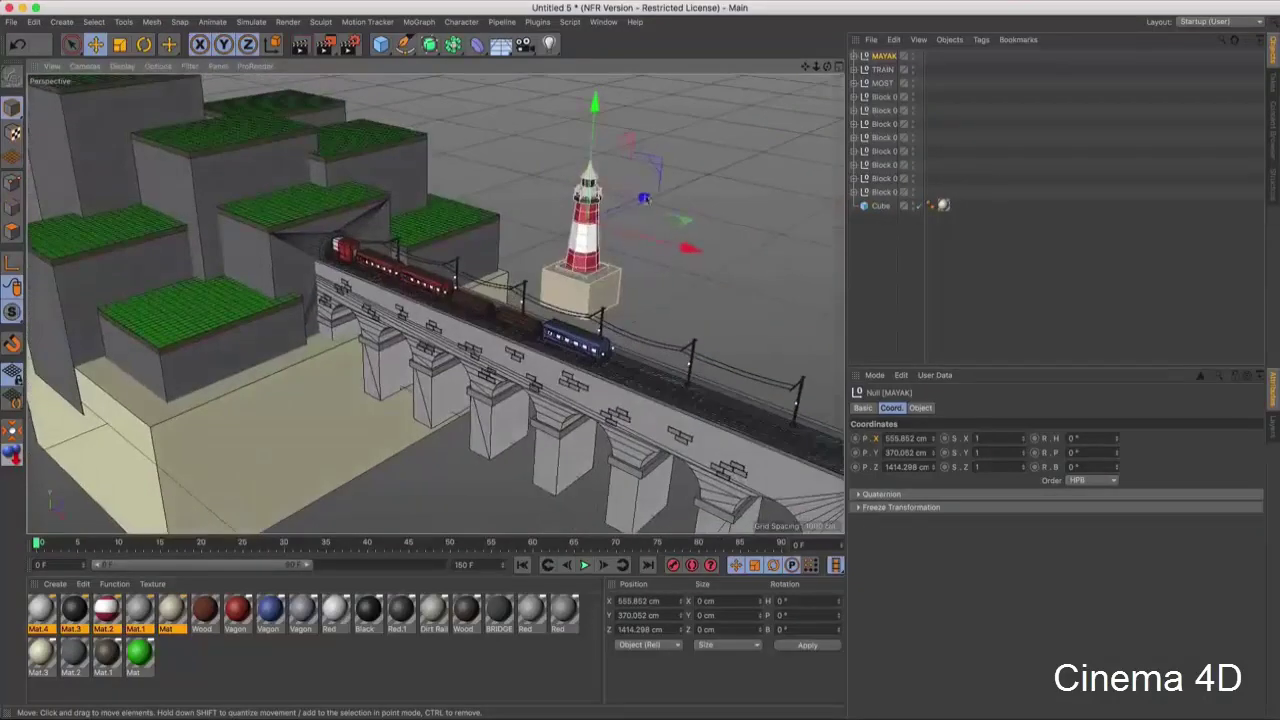
{"action": "left_click_drag", "start_coordinate": [505, 312], "coordinate": [276, 262], "text": "alt"}
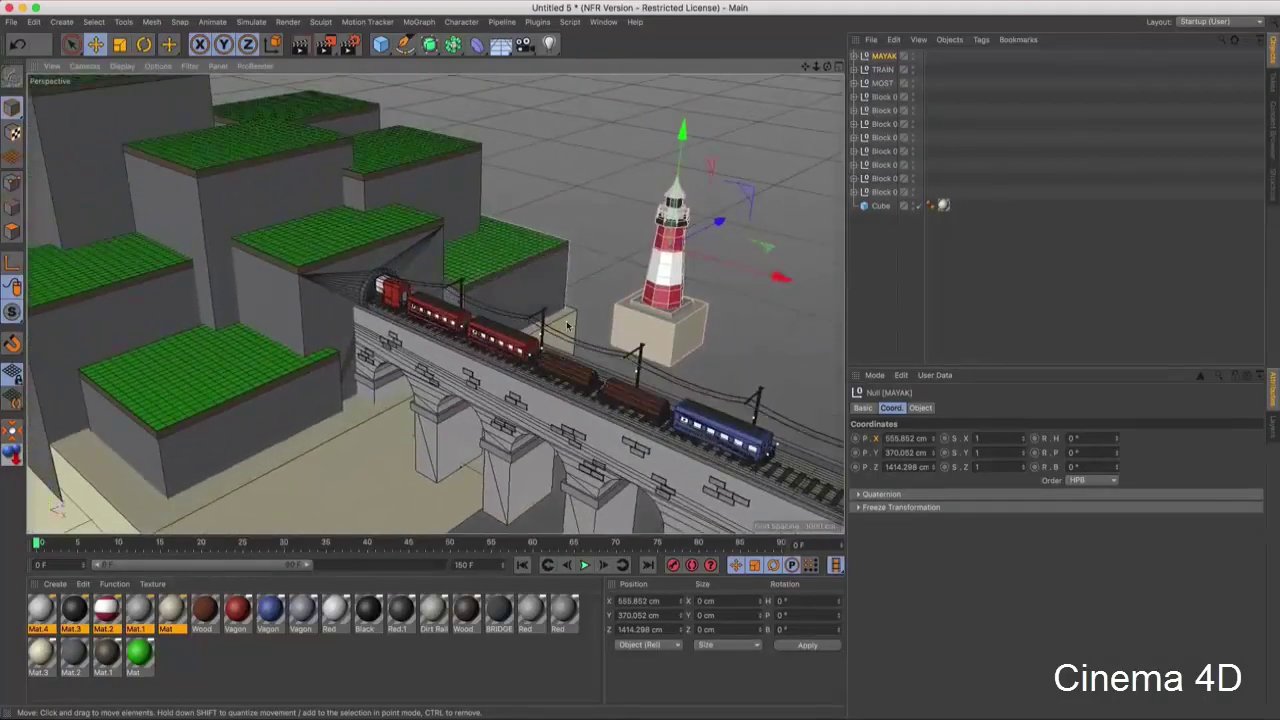
{"action": "left_click", "coordinate": [603, 21]}
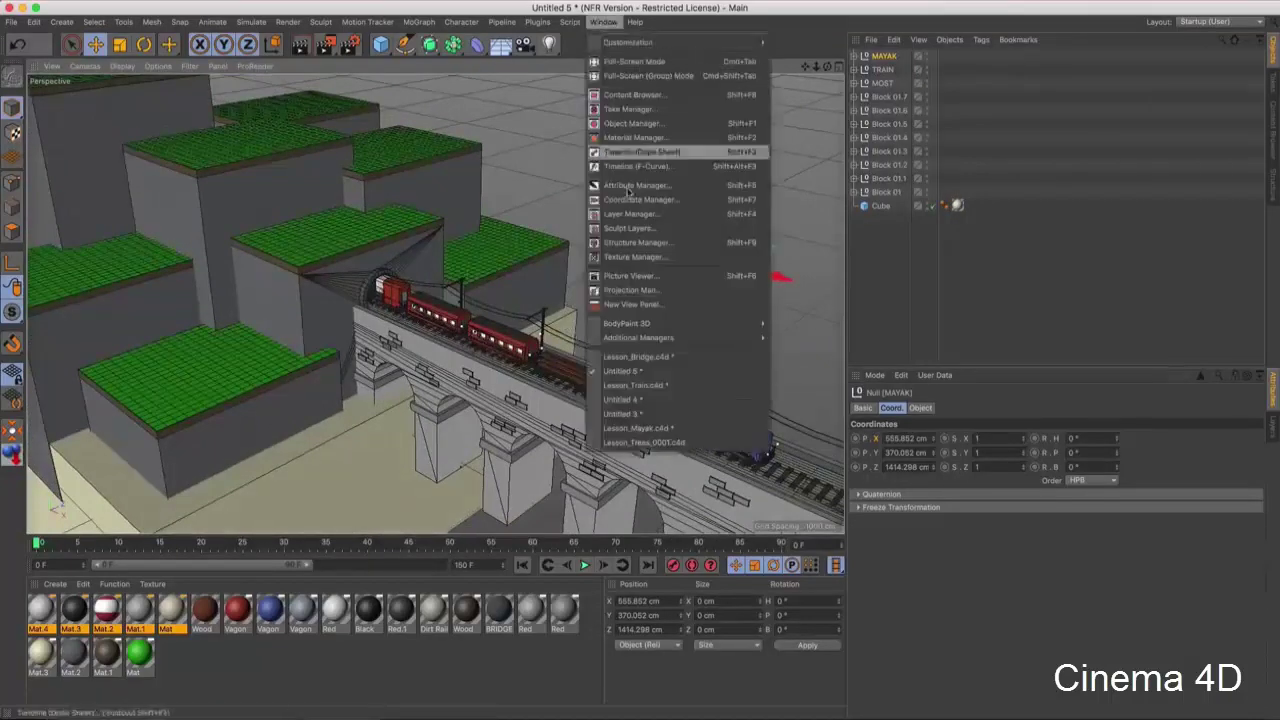
- Copy the five trees from Lesson_Trees_0001.c4d into the Untitled 5 terrain scene
{"action": "left_click", "coordinate": [643, 443]}
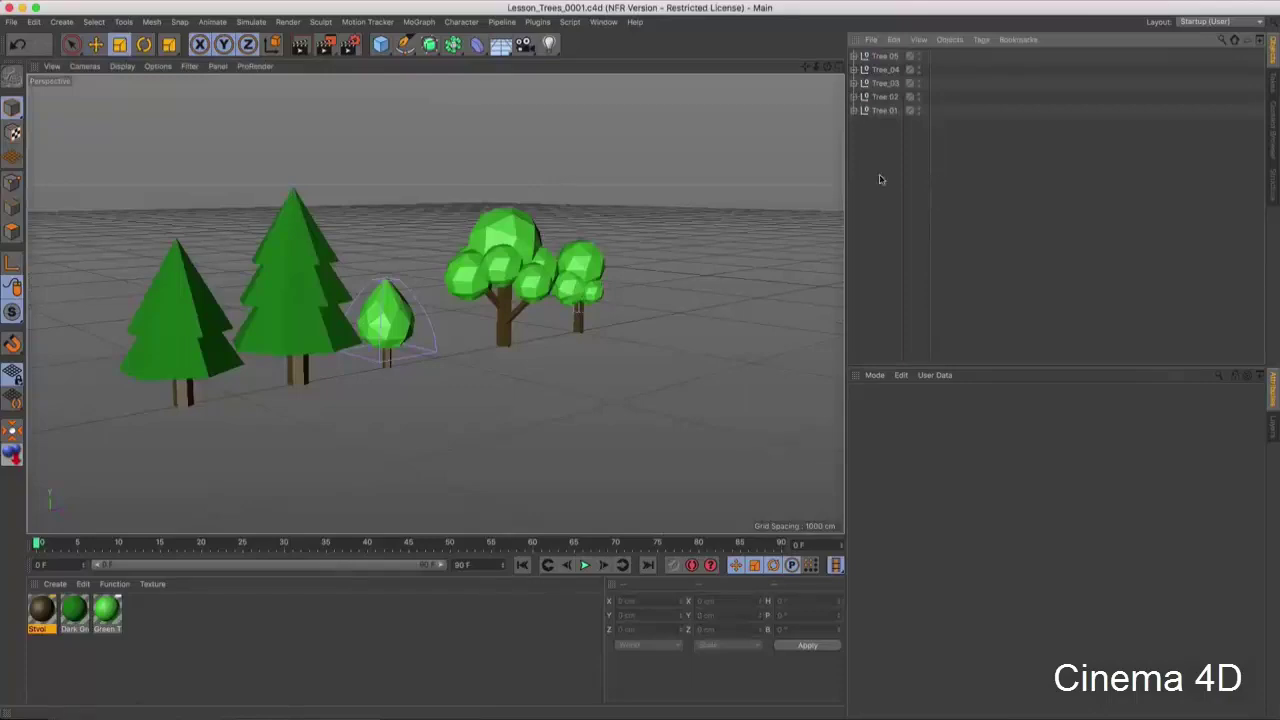
{"action": "left_click_drag", "start_coordinate": [930, 200], "coordinate": [852, 50]}
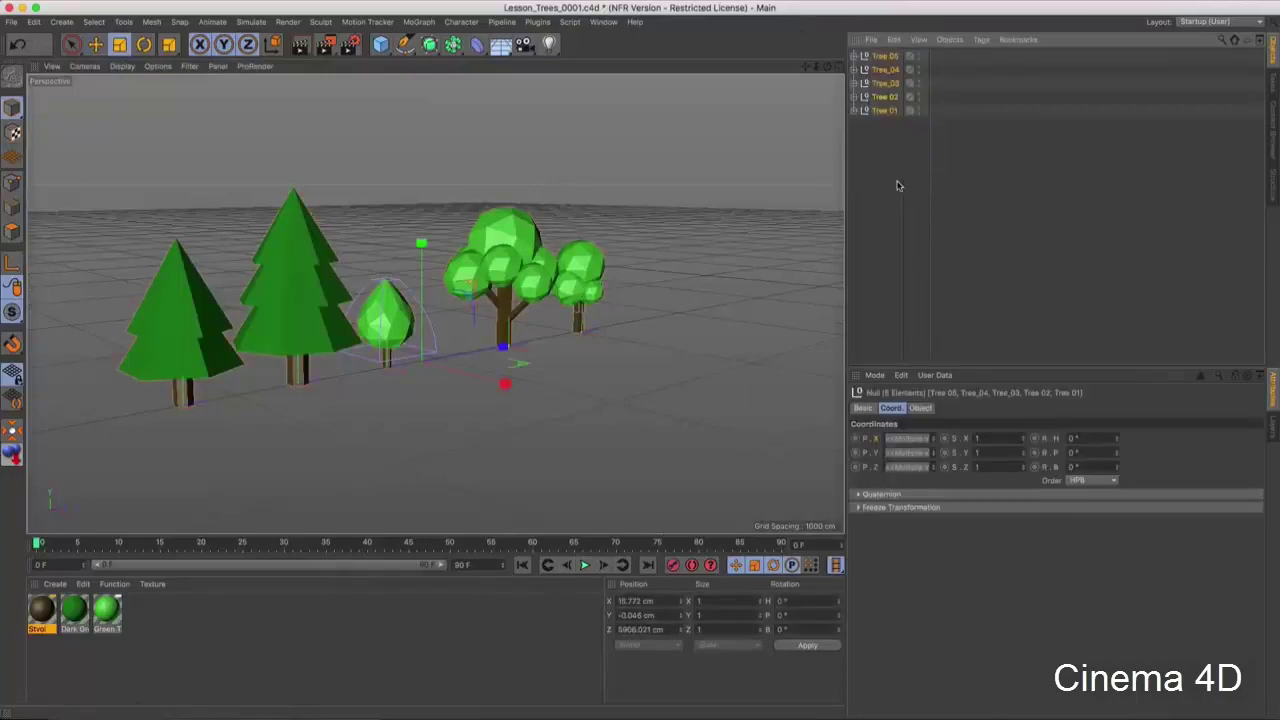
{"action": "left_click", "coordinate": [600, 22]}
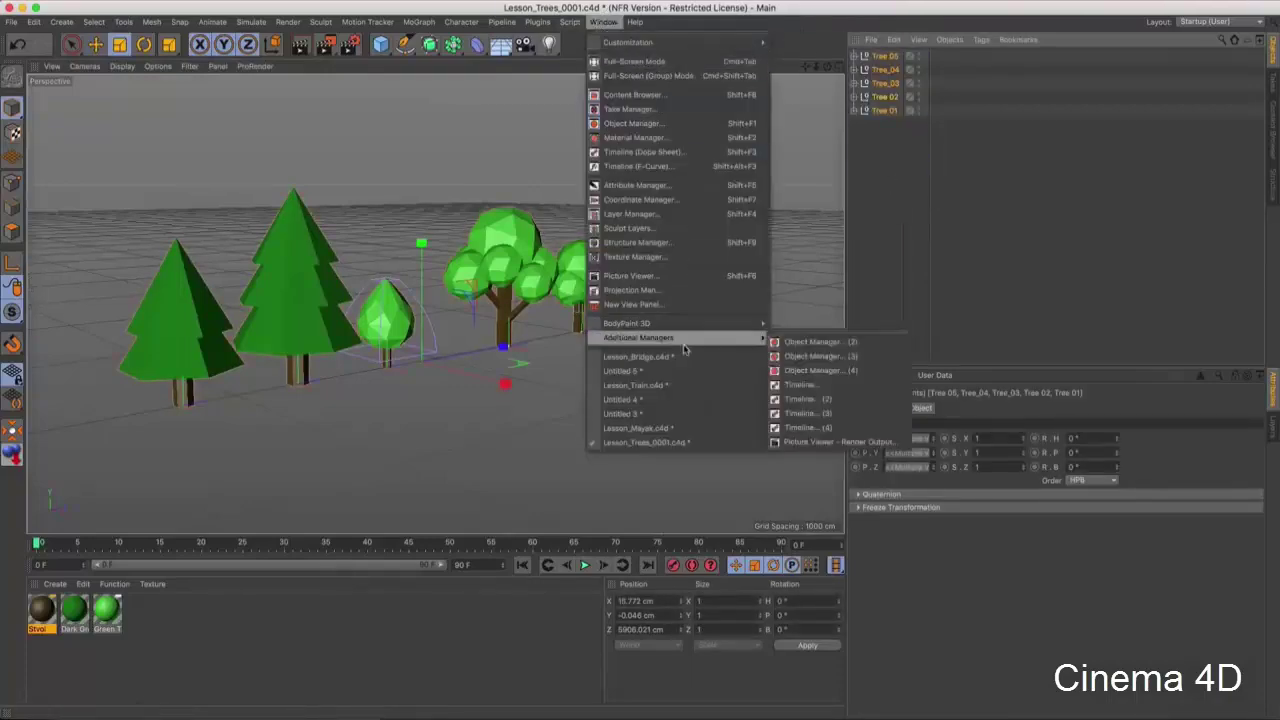
{"action": "left_click", "coordinate": [683, 376]}
{"action": "left_click", "coordinate": [967, 312]}
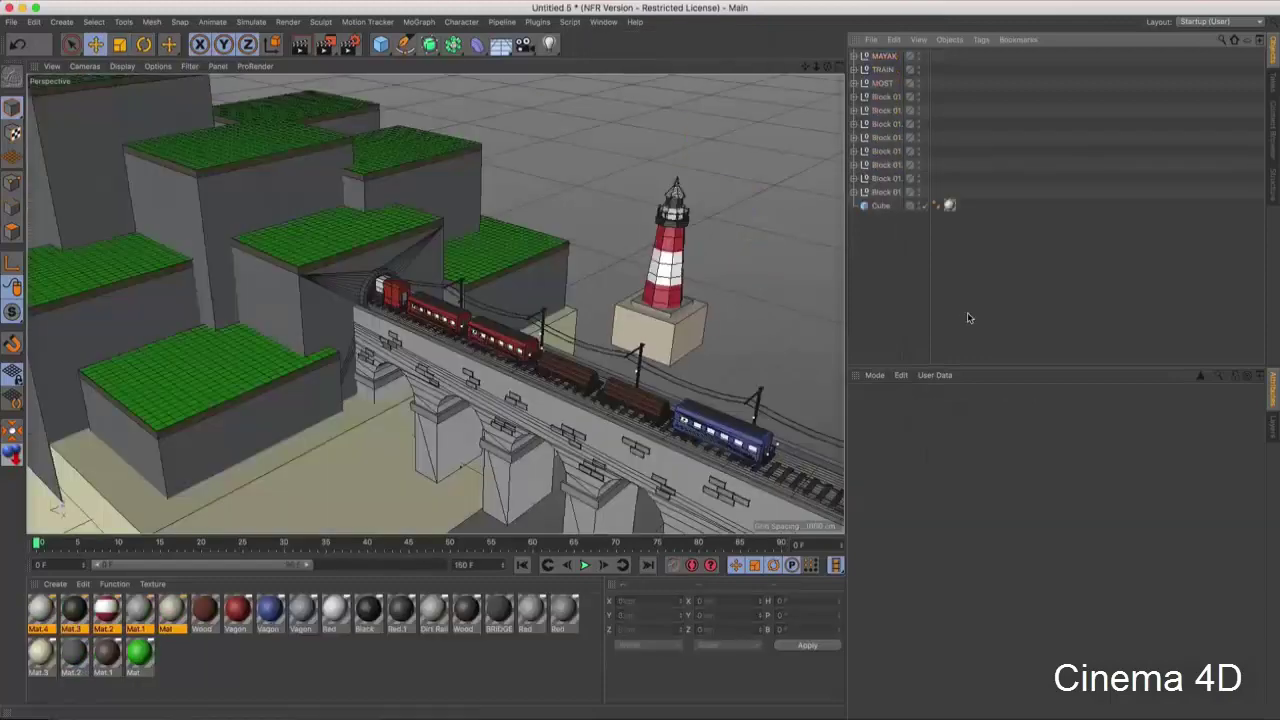
{"action": "key", "text": "ctrl+v"}
- Frame the five pasted trees and slide them about 549 cm along Z
{"action": "scroll", "coordinate": [732, 278], "scroll_direction": "down", "scroll_amount": 3}
{"action": "scroll", "coordinate": [640, 280], "scroll_direction": "down", "scroll_amount": 3}
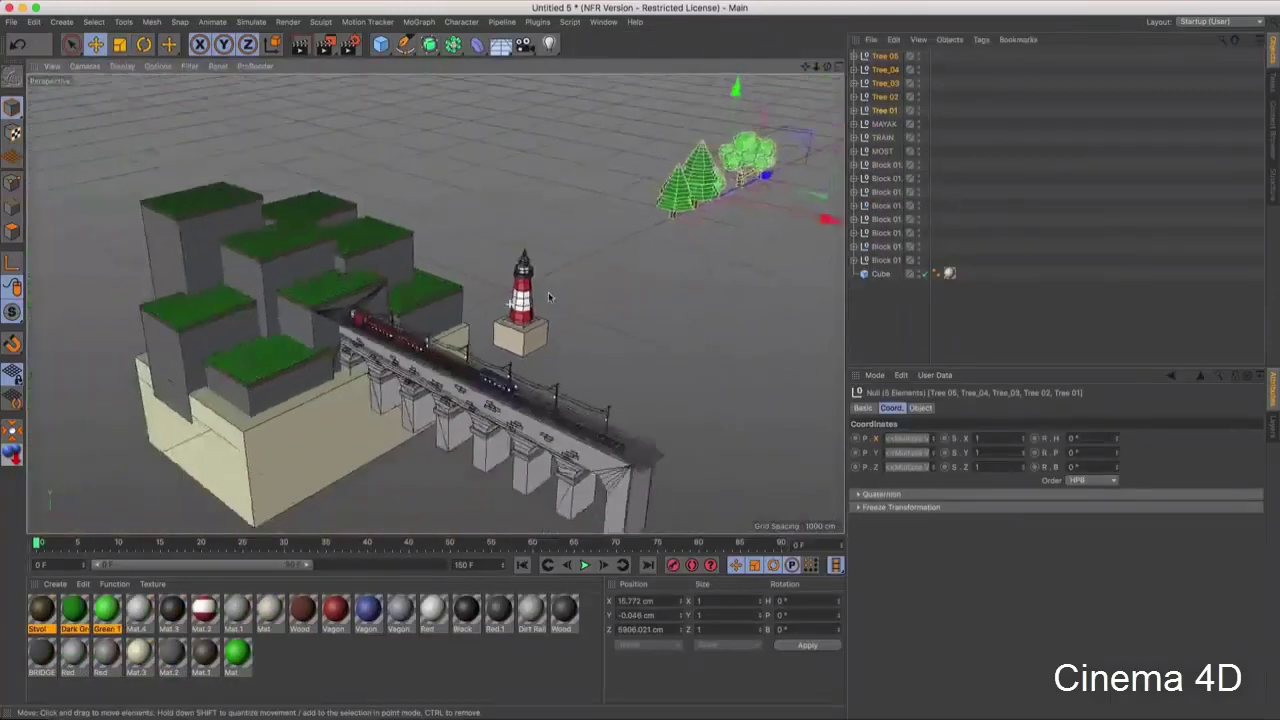
{"action": "scroll", "coordinate": [540, 282], "scroll_direction": "down", "scroll_amount": 3}
{"action": "scroll", "coordinate": [437, 283], "scroll_direction": "down", "scroll_amount": 1}
{"action": "scroll", "coordinate": [437, 283], "scroll_direction": "up", "scroll_amount": 3}
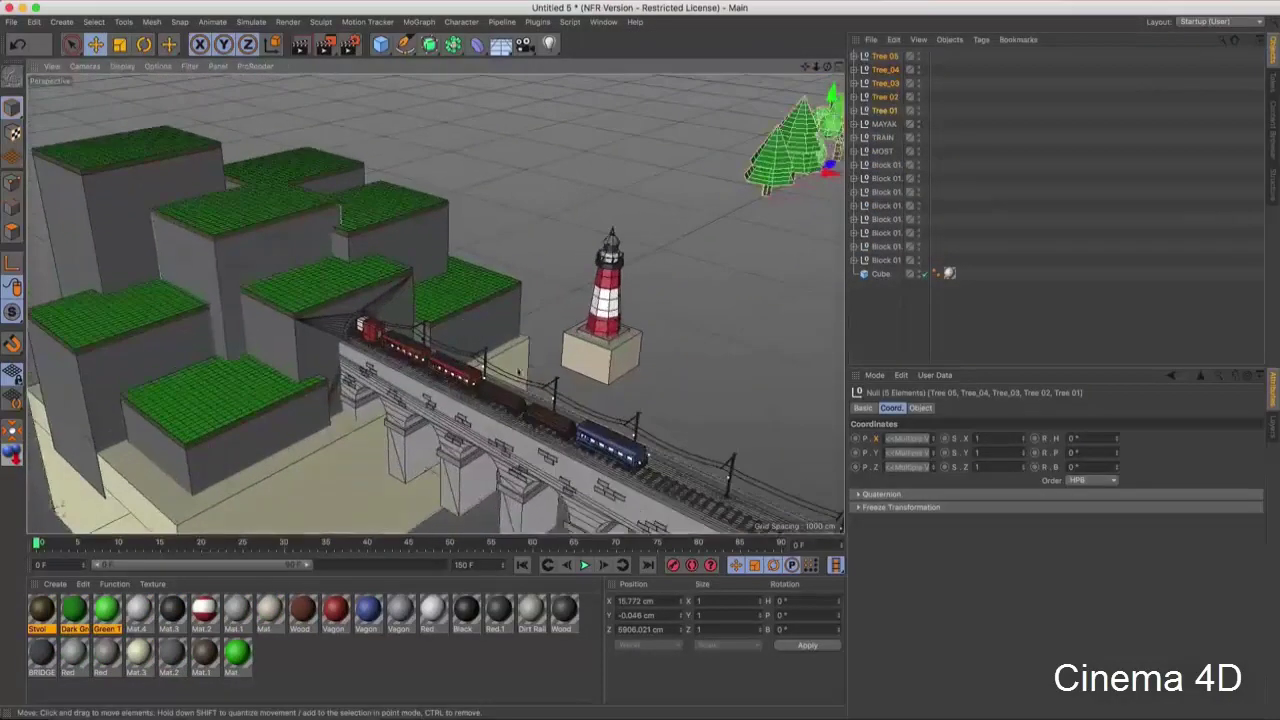
{"action": "left_click_drag", "start_coordinate": [437, 283], "coordinate": [480, 280], "text": "alt"}
{"action": "scroll", "coordinate": [486, 277], "scroll_direction": "up", "scroll_amount": 3}
{"action": "key", "text": "o"}
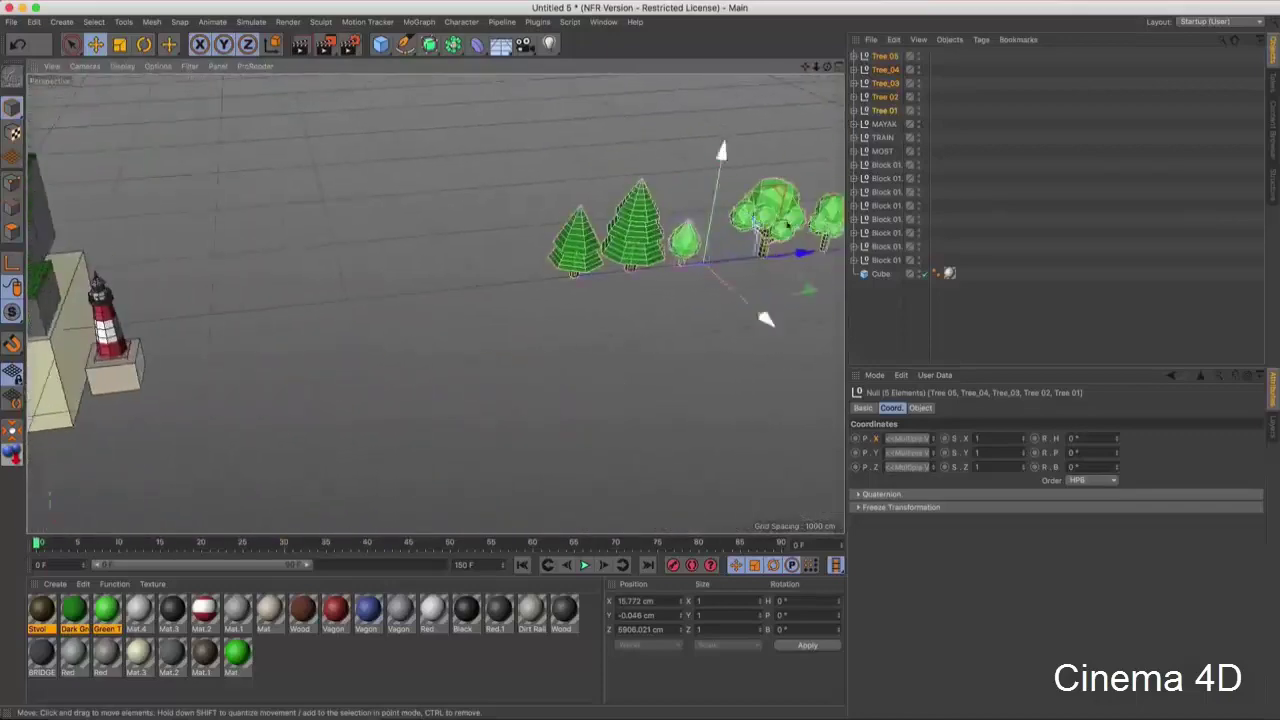
{"action": "left_click_drag", "start_coordinate": [619, 266], "coordinate": [683, 262]}
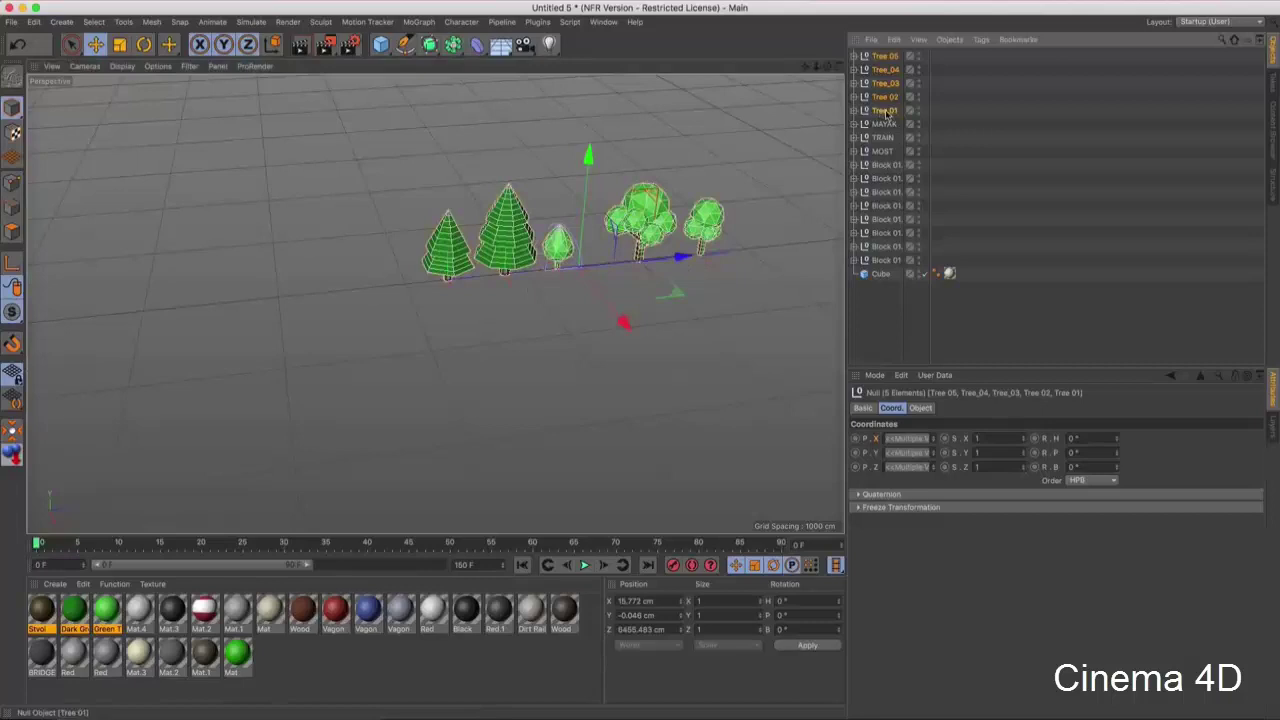
- Group the five trees under a new null named TREES
{"action": "key", "text": "alt+g"}
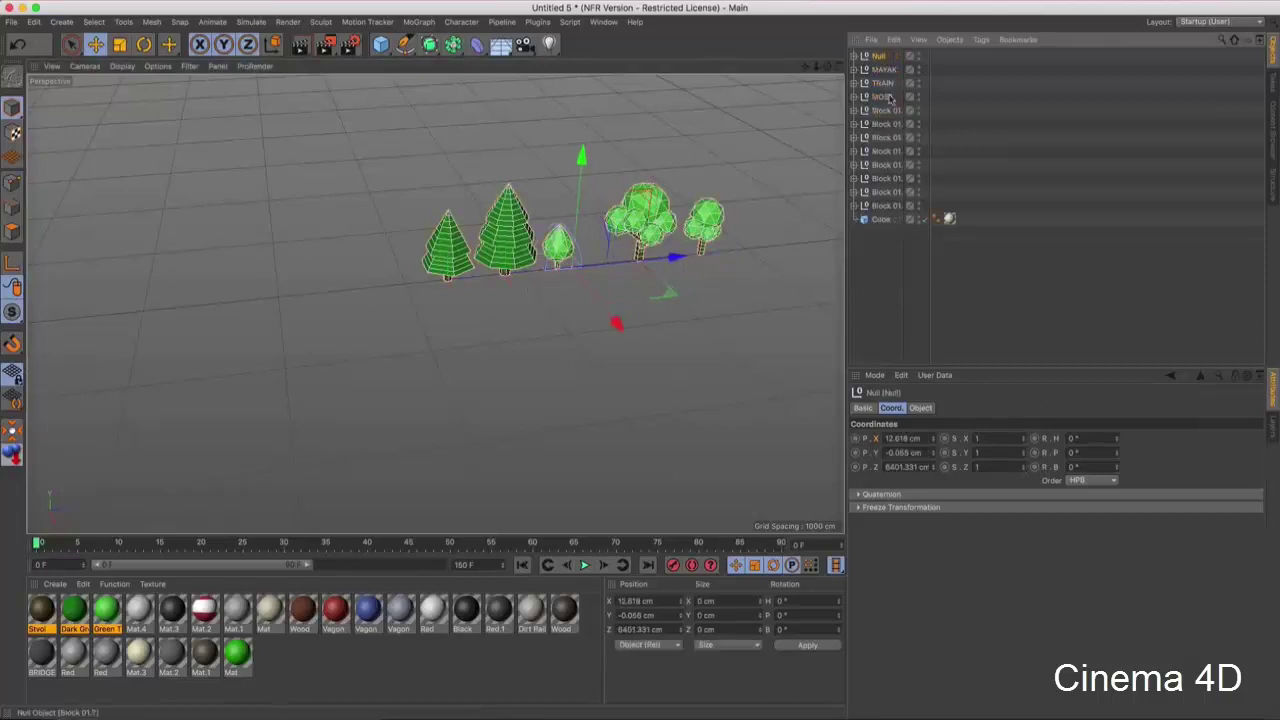
{"action": "double_click", "coordinate": [879, 57]}
{"action": "type", "text": "TREES"}
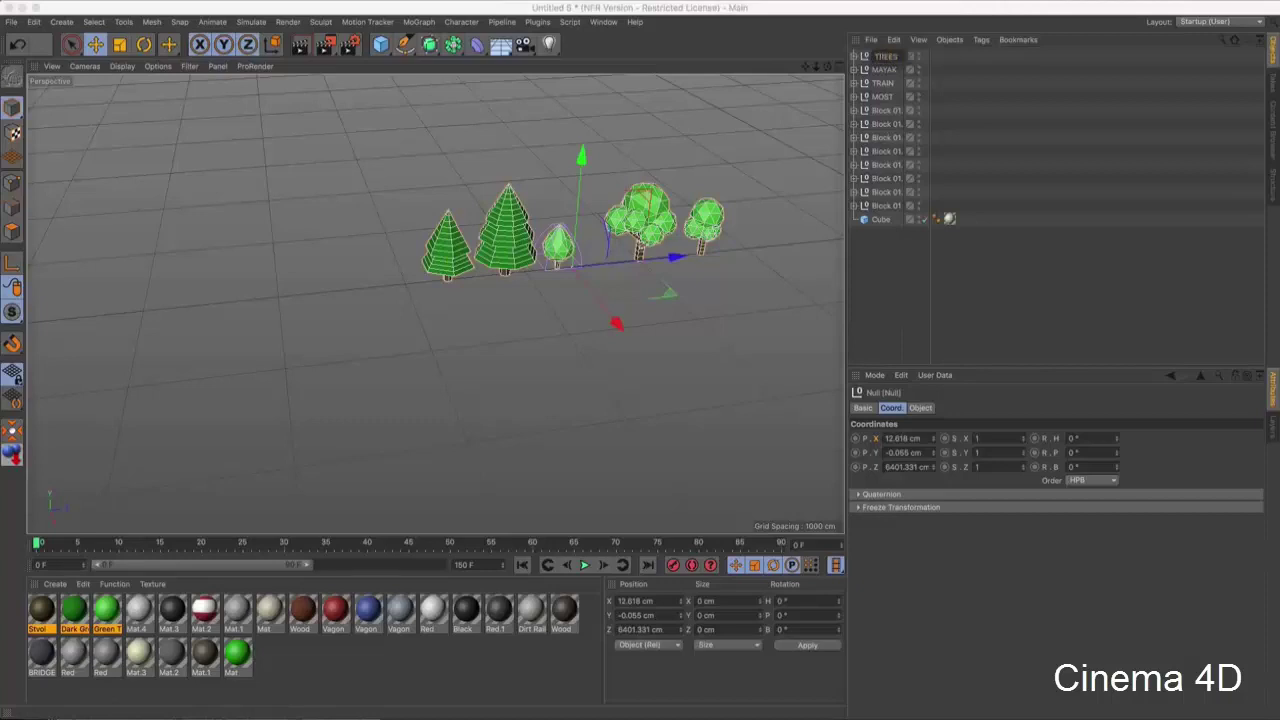
{"action": "left_click", "coordinate": [906, 262]}
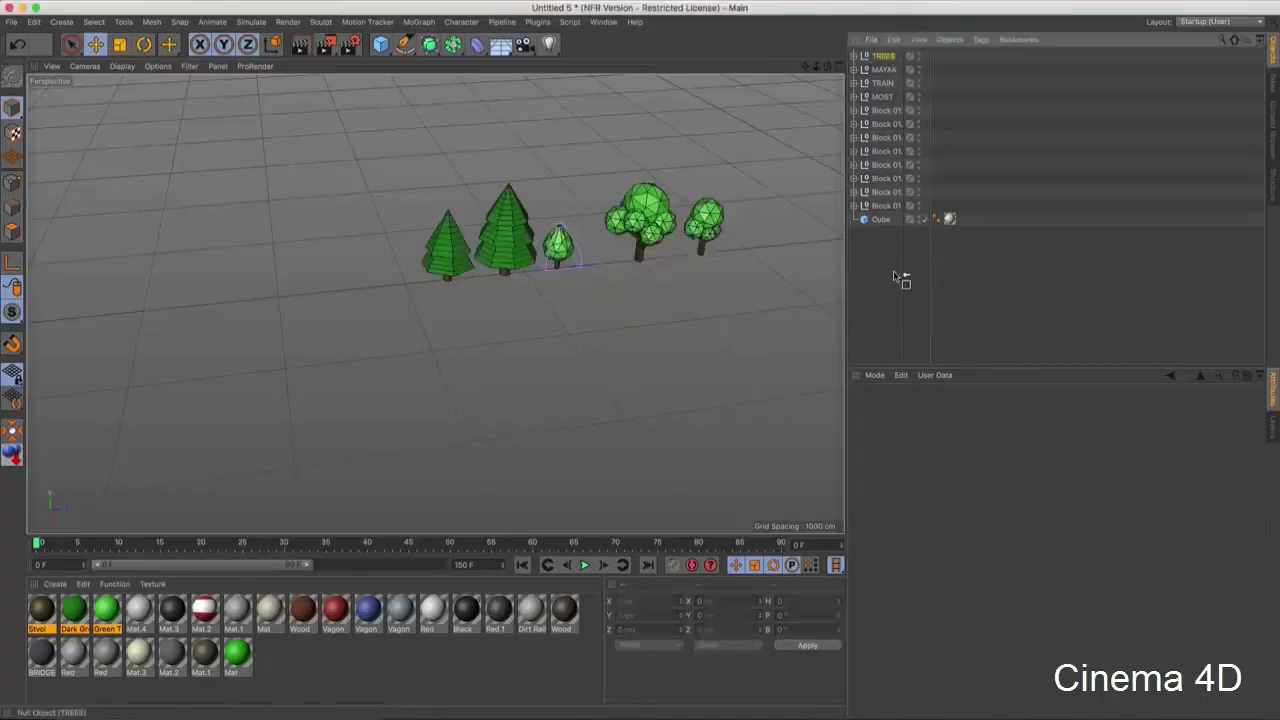
{"action": "left_click_drag", "start_coordinate": [900, 278], "coordinate": [900, 270]}
- Drag TREES to the bottom of the Object Manager and view the lighthouse, bridge and train
{"action": "mouse_move", "coordinate": [435, 303]}
{"action": "left_mouse_down", "text": "alt"}
{"action": "mouse_move", "coordinate": [703, 276]}
{"action": "mouse_move", "coordinate": [685, 197]}
{"action": "left_mouse_up", "text": "alt"}
{"action": "scroll", "coordinate": [685, 197], "scroll_direction": "up", "scroll_amount": 5}
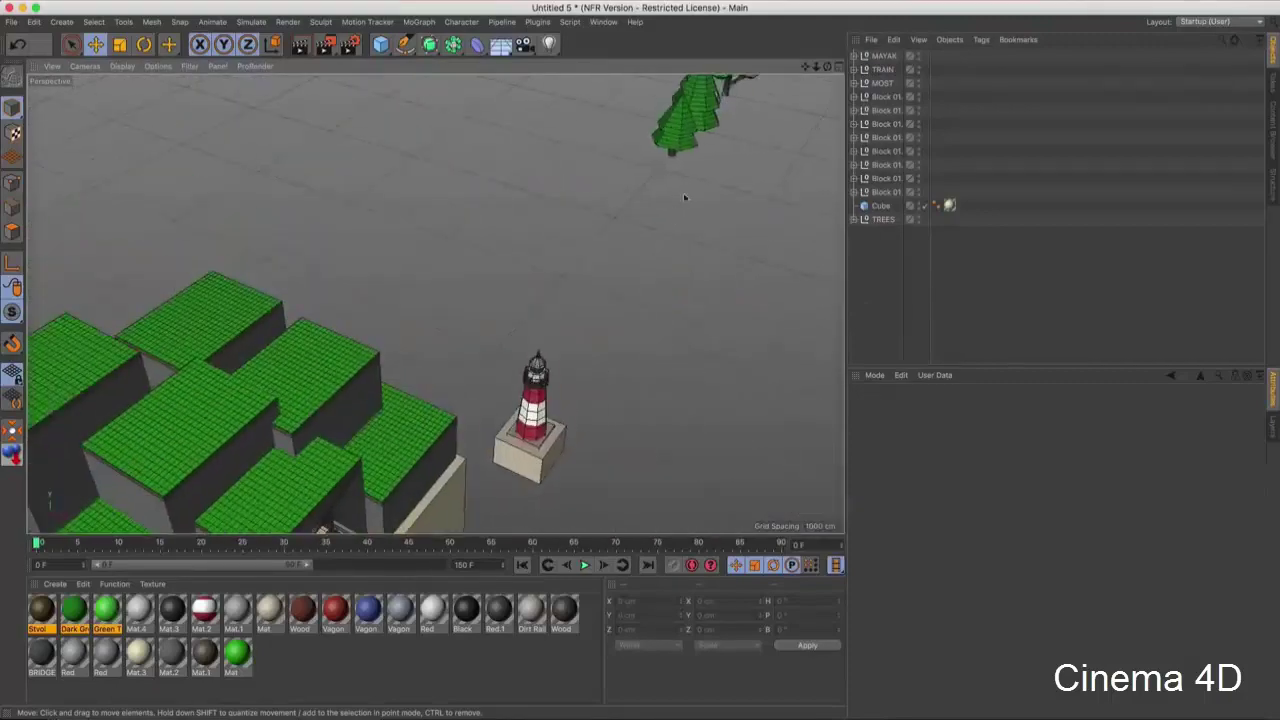
{"action": "left_click_drag", "start_coordinate": [460, 470], "coordinate": [346, 404], "text": "alt"}
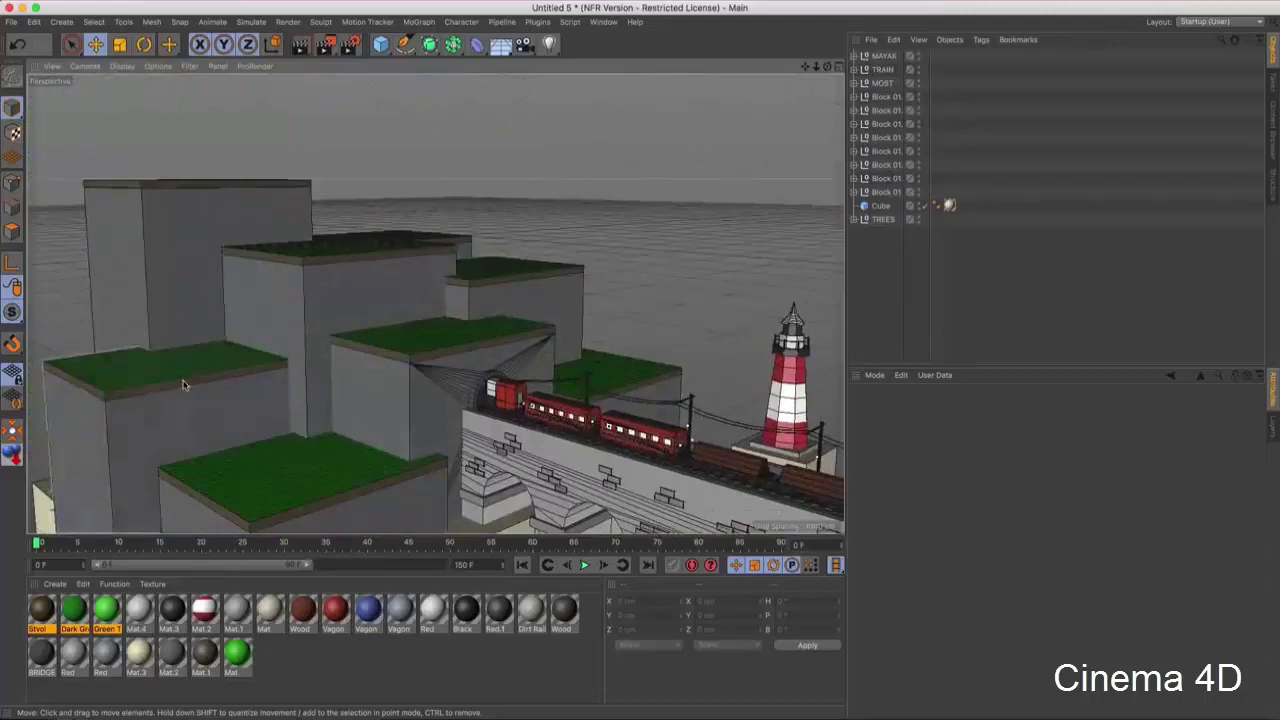
{"action": "mouse_move", "coordinate": [188, 189]}
{"action": "left_mouse_down", "text": "alt"}
{"action": "mouse_move", "coordinate": [263, 337]}
{"action": "mouse_move", "coordinate": [437, 306]}
{"action": "mouse_move", "coordinate": [320, 391]}
{"action": "mouse_move", "coordinate": [277, 444]}
{"action": "left_mouse_up", "text": "alt"}
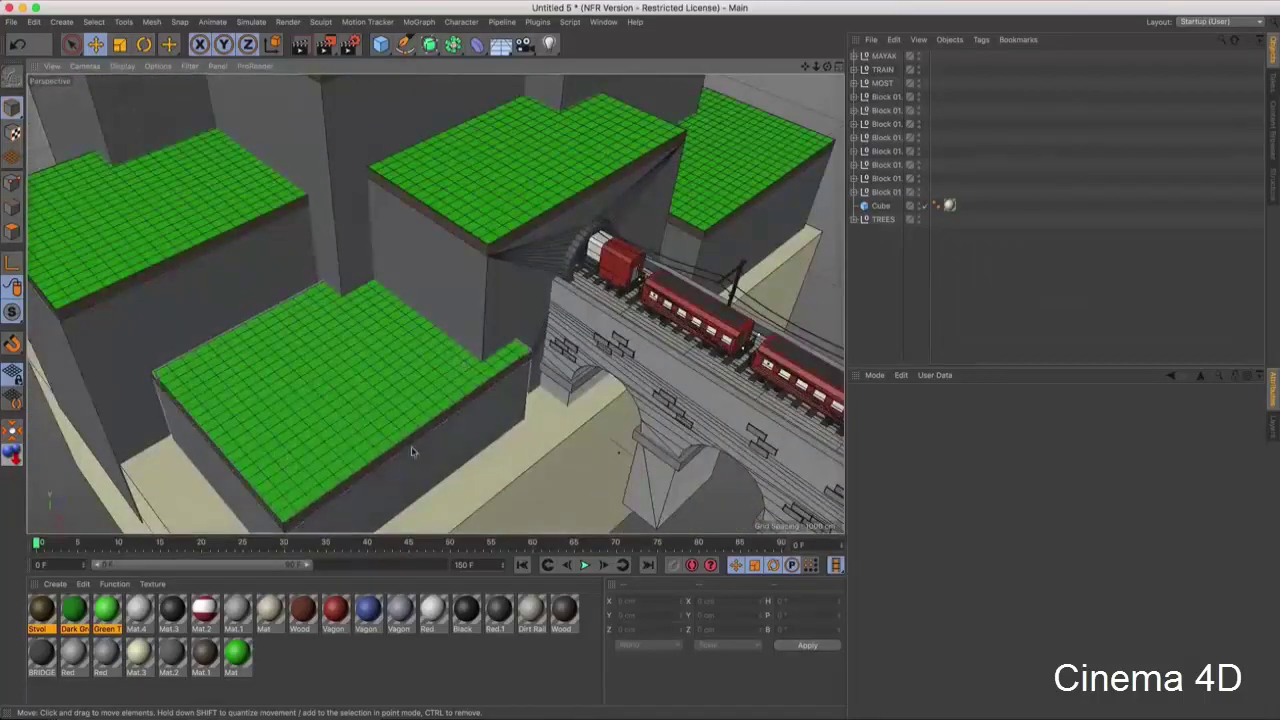
{"action": "mouse_move", "coordinate": [410, 452]}
{"action": "left_mouse_down", "text": "alt"}
{"action": "mouse_move", "coordinate": [410, 385]}
{"action": "mouse_move", "coordinate": [571, 253]}
{"action": "mouse_move", "coordinate": [652, 213]}
{"action": "mouse_move", "coordinate": [389, 311]}
{"action": "mouse_move", "coordinate": [356, 347]}
{"action": "mouse_move", "coordinate": [422, 283]}
{"action": "left_mouse_up", "text": "alt"}
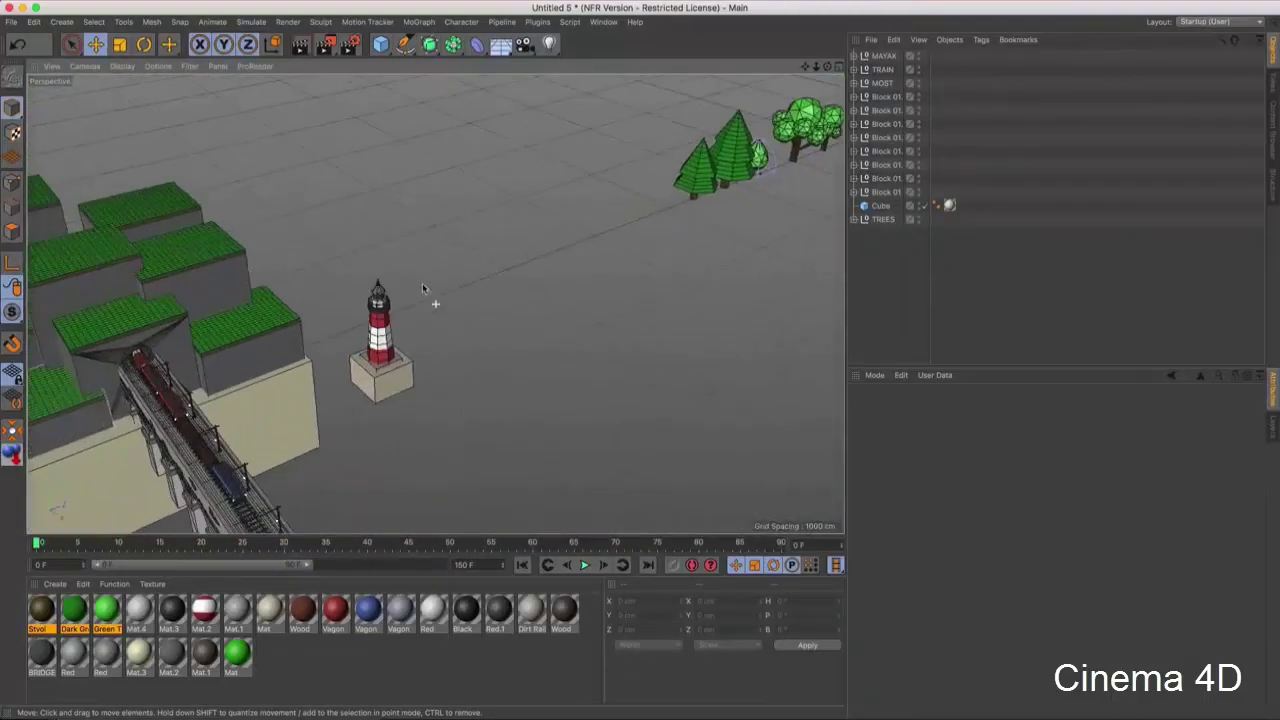
- Browse the MoGraph menu without adding anything, then orbit in close around the trees
{"action": "left_click", "coordinate": [420, 22]}
{"action": "left_click", "coordinate": [882, 265]}
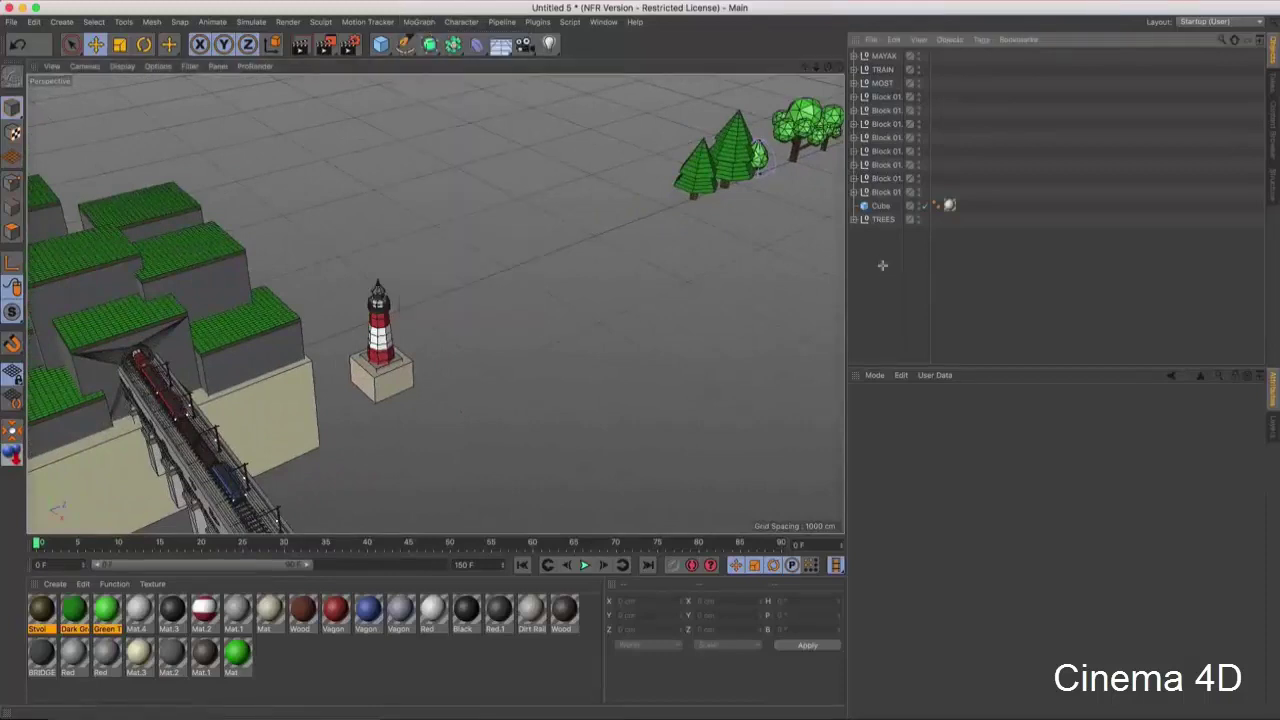
{"action": "left_click_drag", "start_coordinate": [690, 204], "coordinate": [535, 315], "text": "alt"}
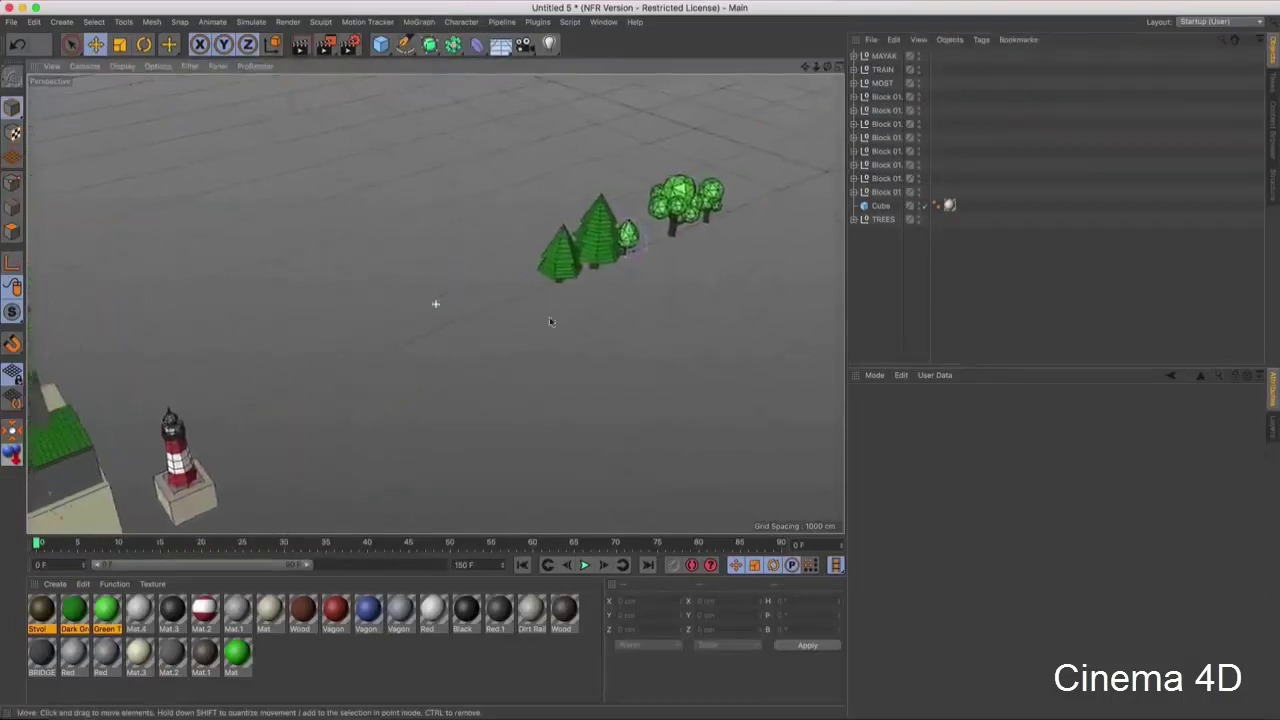
{"action": "right_click_drag", "start_coordinate": [535, 315], "coordinate": [480, 282], "text": "alt"}
{"action": "scroll", "coordinate": [480, 282], "scroll_direction": "up", "scroll_amount": 3}
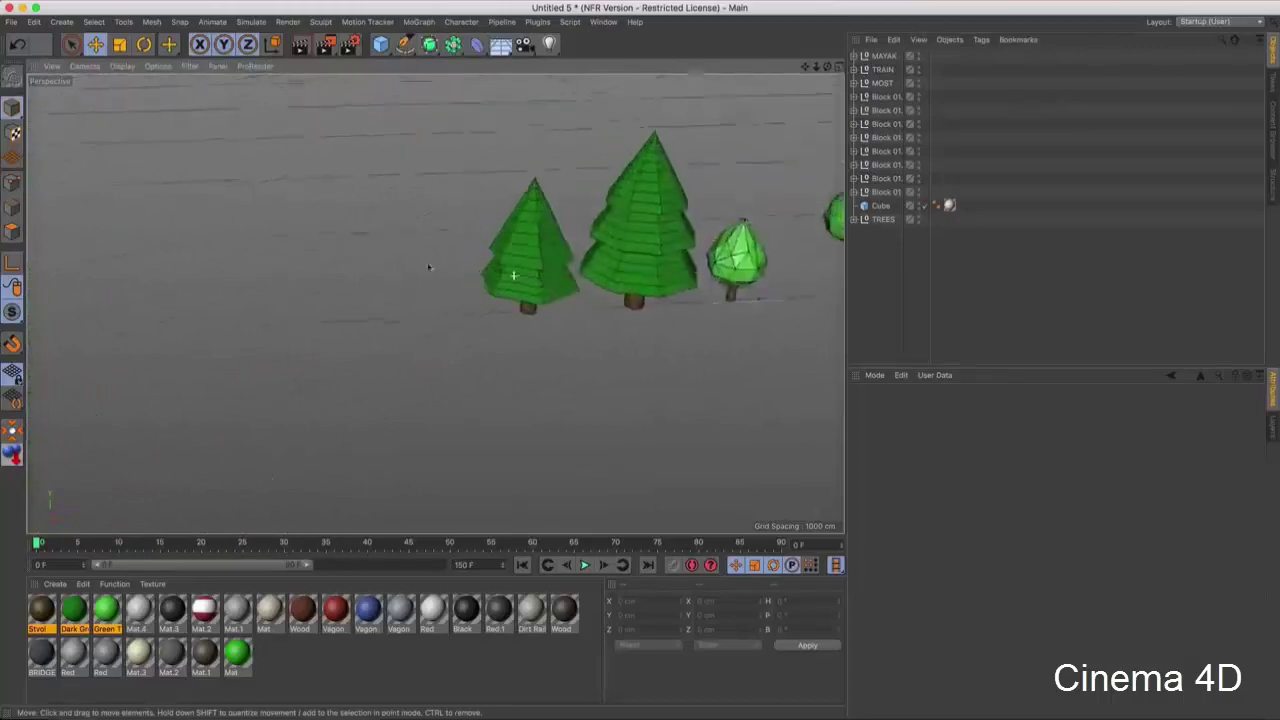
{"action": "left_click_drag", "start_coordinate": [491, 277], "coordinate": [326, 251], "text": "alt"}
- Add an Instance object and move it along Z to about 4485 cm near the trees
{"action": "left_click", "coordinate": [453, 44]}
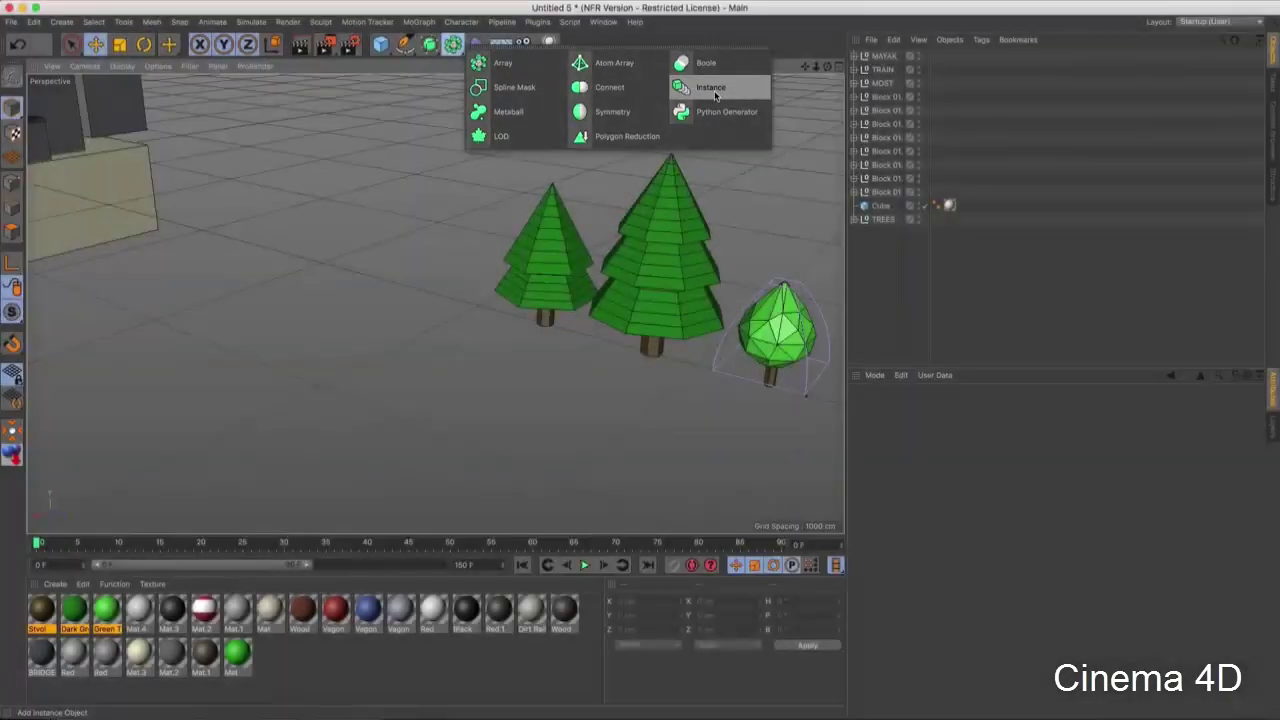
{"action": "left_click", "coordinate": [712, 88]}
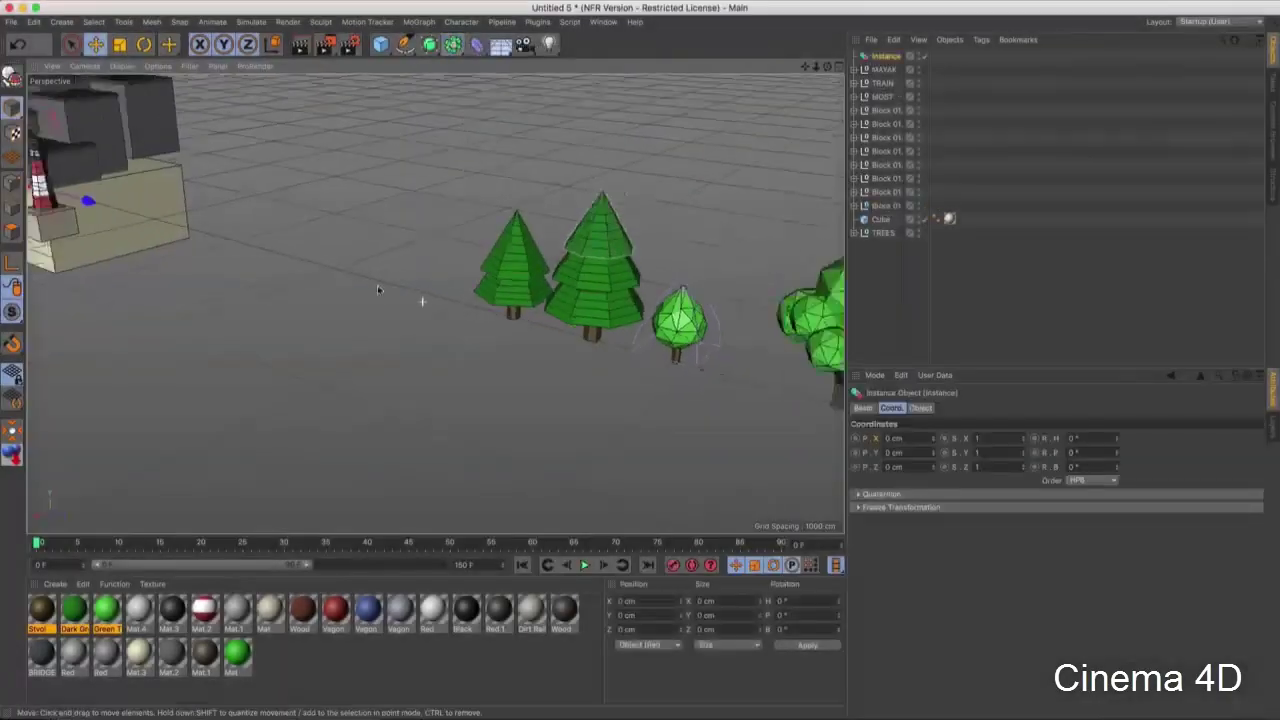
{"action": "scroll", "coordinate": [377, 285], "scroll_direction": "down", "scroll_amount": 3}
{"action": "scroll", "coordinate": [219, 246], "scroll_direction": "down", "scroll_amount": 2}
{"action": "mouse_move", "coordinate": [113, 228]}
{"action": "left_mouse_down"}
{"action": "mouse_move", "coordinate": [427, 200]}
{"action": "mouse_move", "coordinate": [337, 246]}
{"action": "mouse_move", "coordinate": [537, 289]}
{"action": "left_mouse_up"}
{"action": "scroll", "coordinate": [427, 193], "scroll_direction": "up", "scroll_amount": 3}
{"action": "scroll", "coordinate": [493, 270], "scroll_direction": "up", "scroll_amount": 3}
{"action": "scroll", "coordinate": [493, 270], "scroll_direction": "down", "scroll_amount": 2}
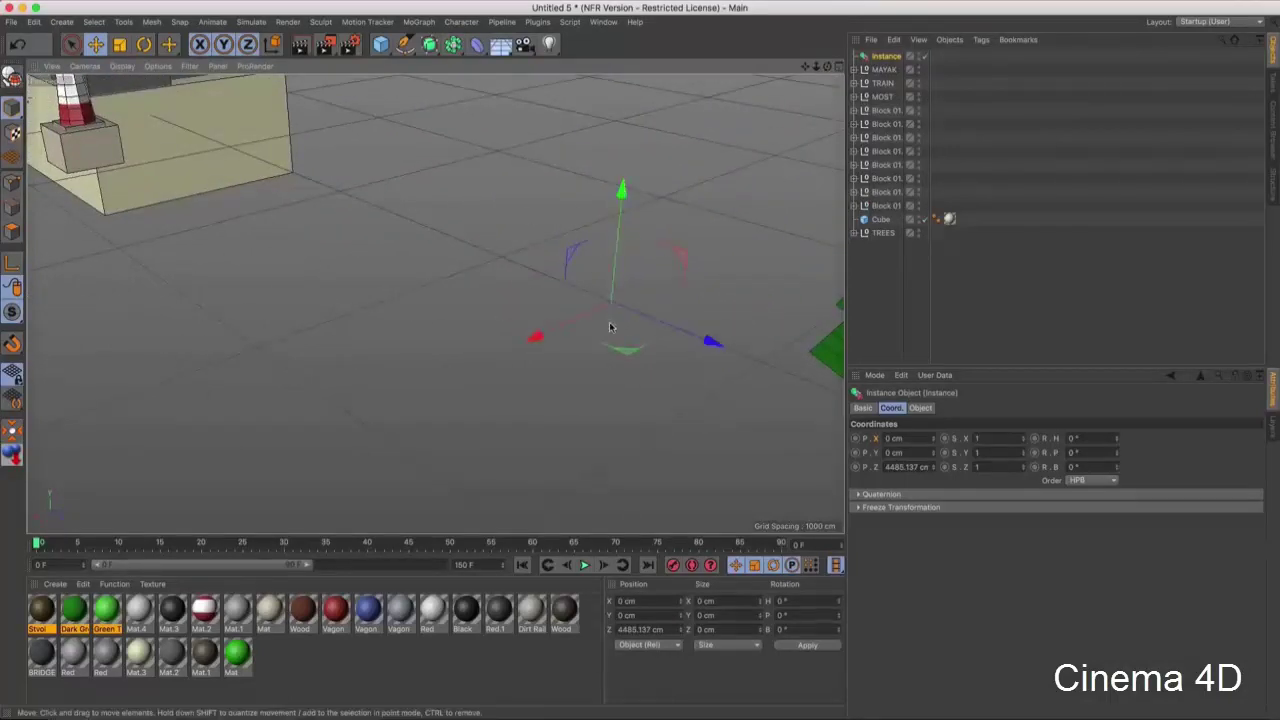
{"action": "left_click_drag", "start_coordinate": [617, 331], "coordinate": [765, 315], "text": "alt"}
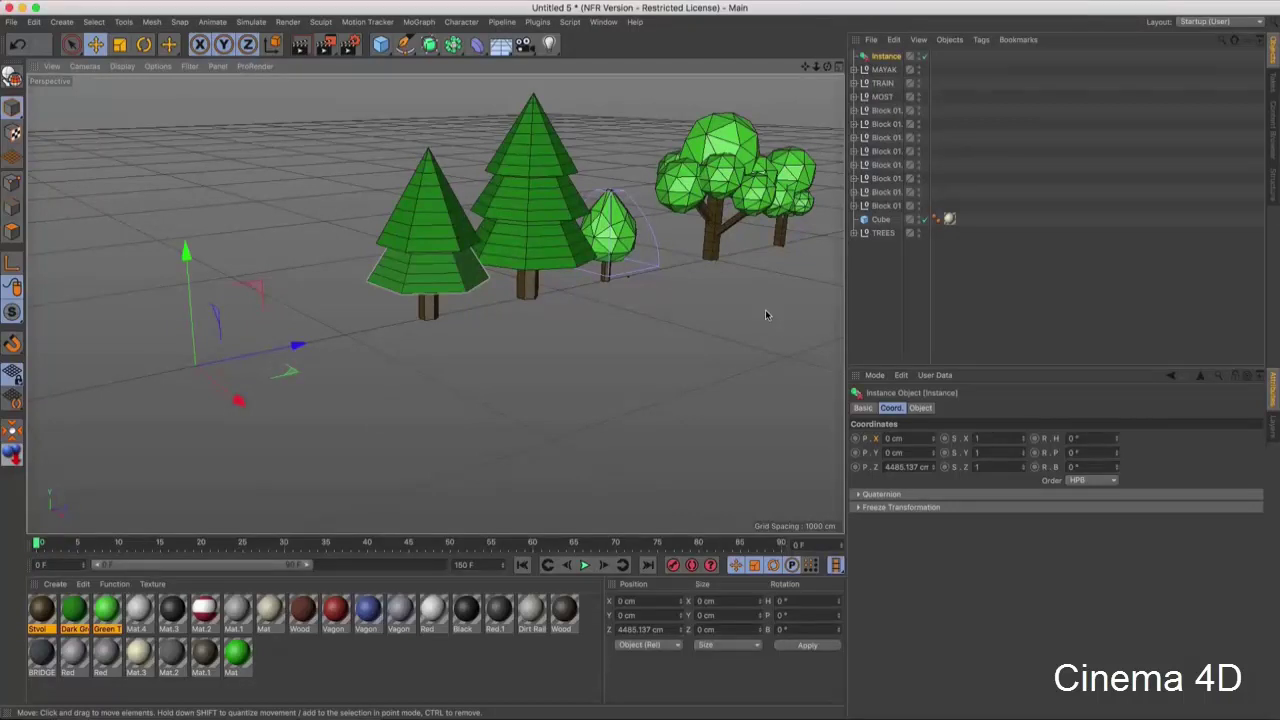
- Expand the TREES group and show the Instance's Object tab with its empty Reference Object field
{"action": "left_click", "coordinate": [882, 56]}
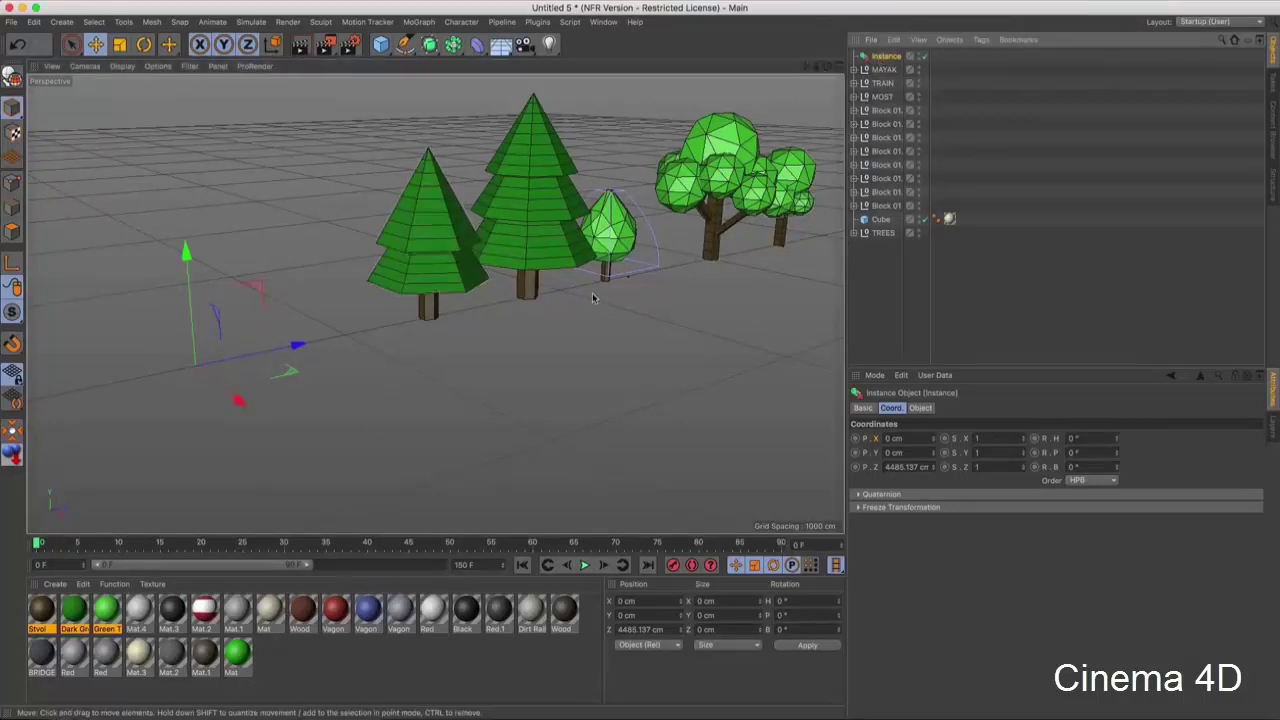
{"action": "left_click_drag", "start_coordinate": [508, 296], "coordinate": [347, 311], "text": "alt"}
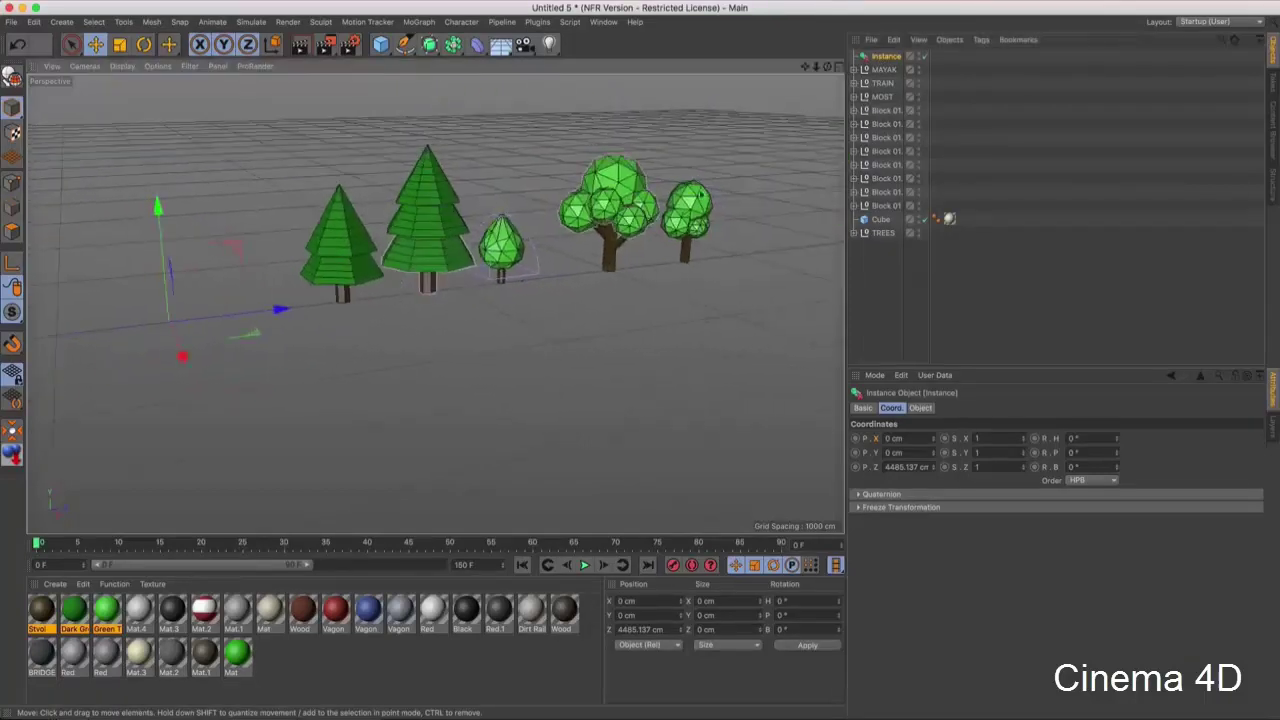
{"action": "left_click", "coordinate": [854, 232]}
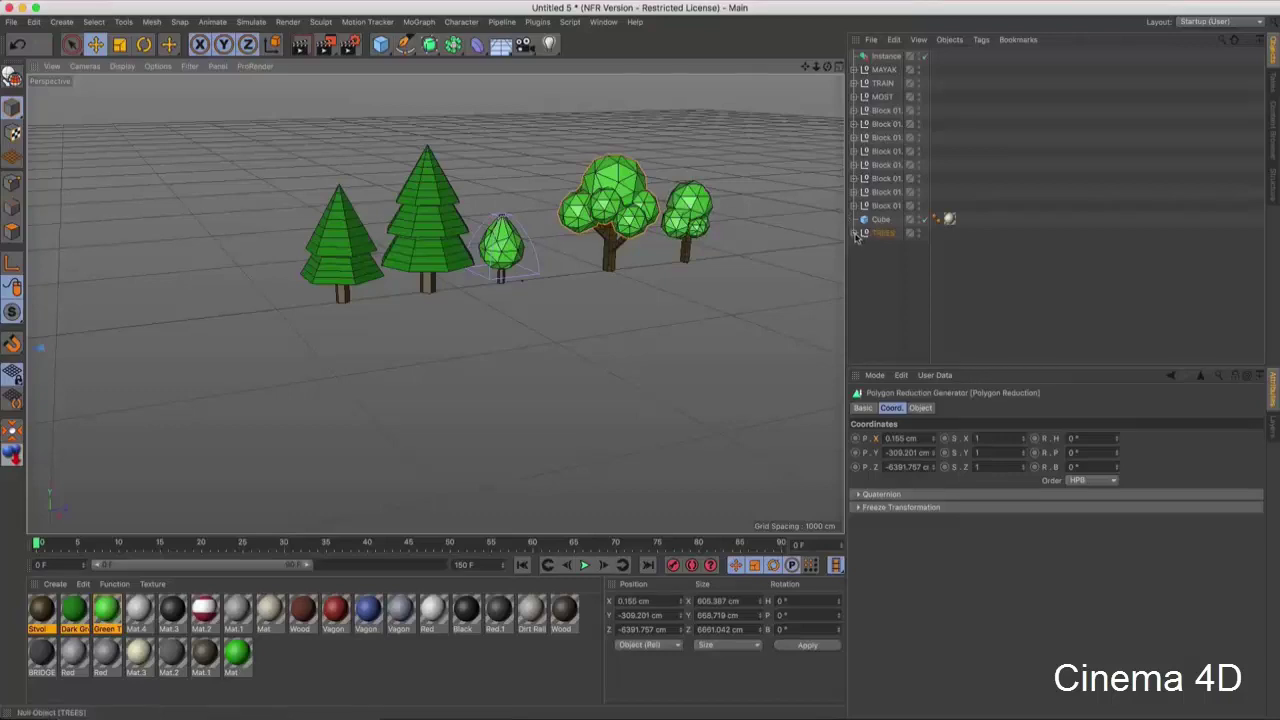
{"action": "left_click", "coordinate": [895, 310]}
{"action": "left_click", "coordinate": [893, 302]}
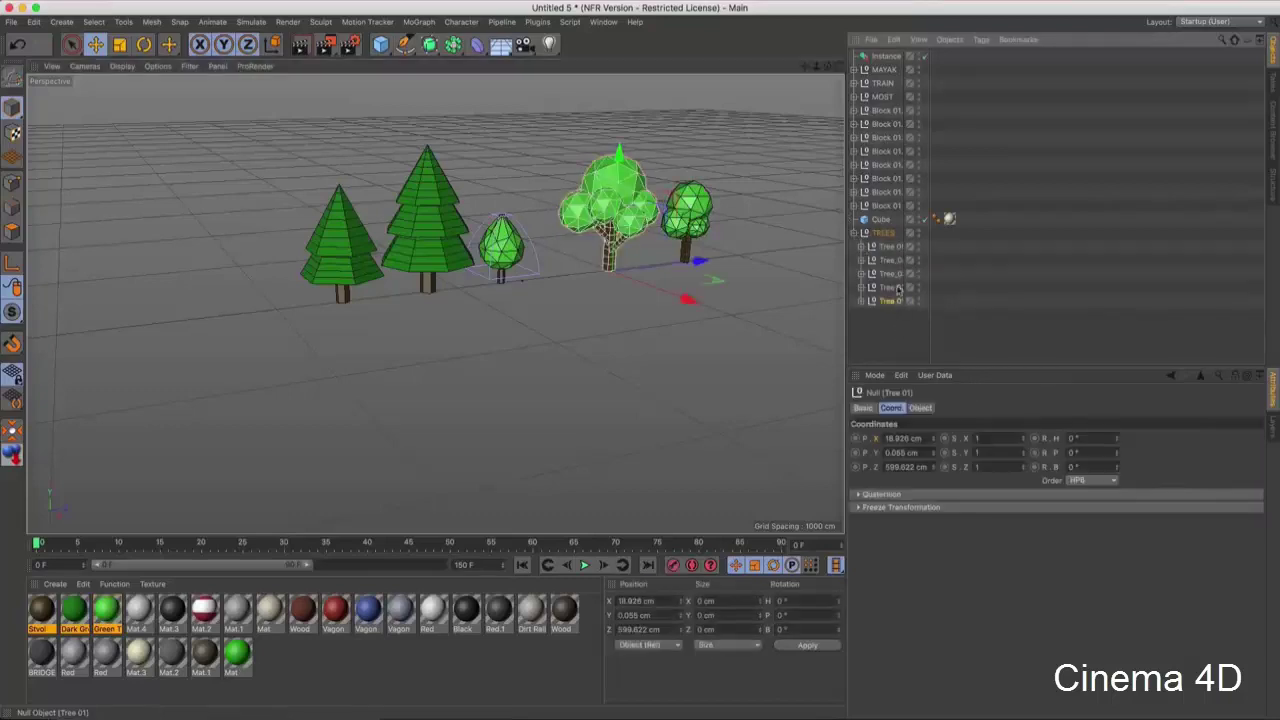
{"action": "left_click", "coordinate": [885, 57]}
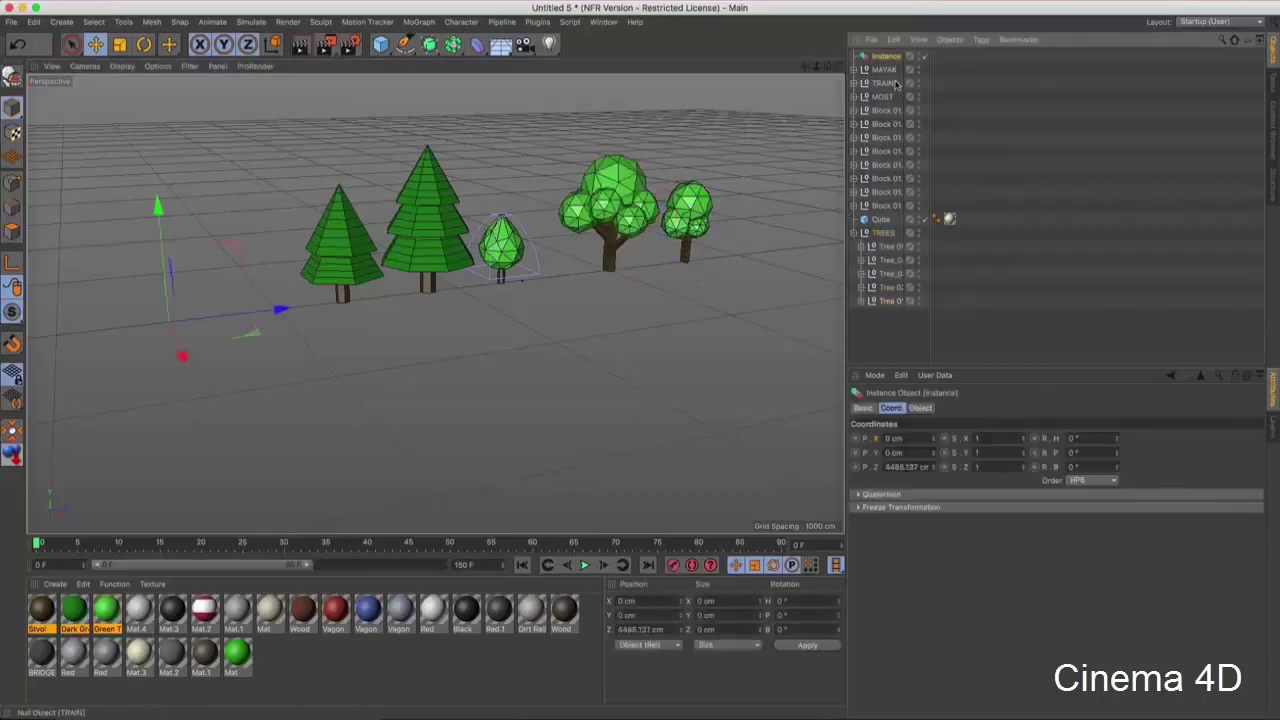
{"action": "left_click", "coordinate": [920, 409]}
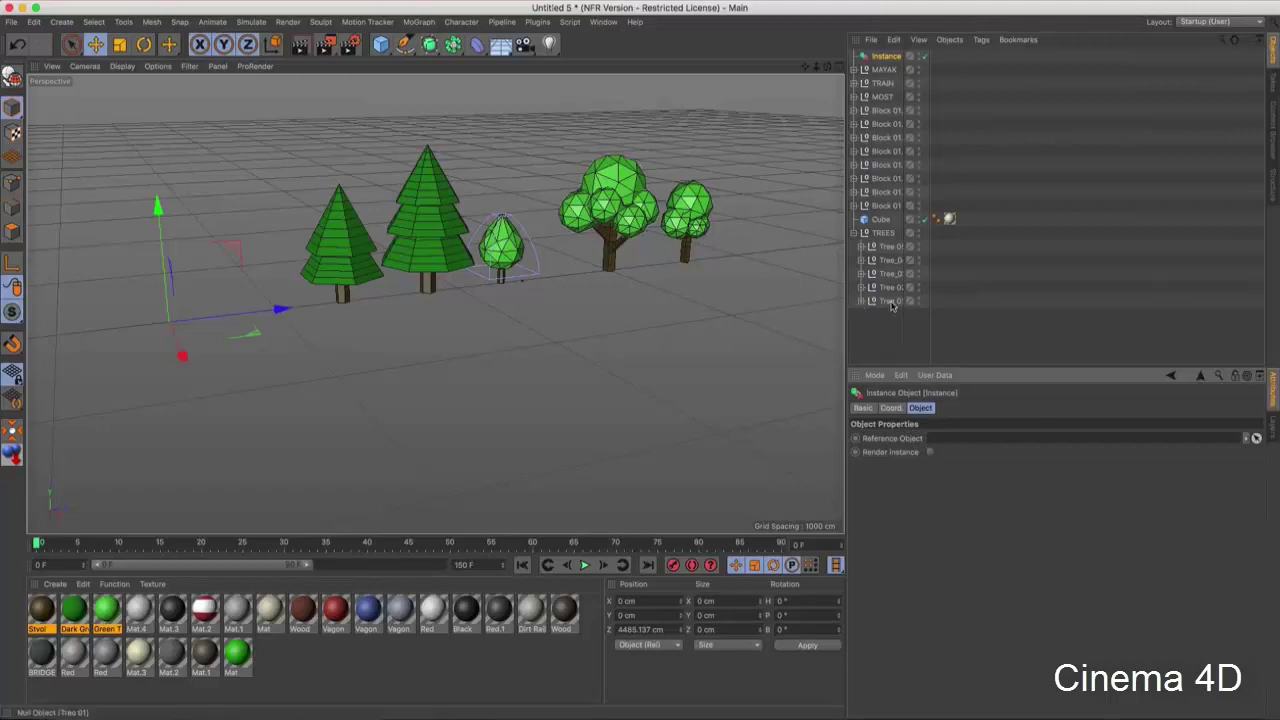
- Set the Instance's Reference Object to Tree 01
{"action": "left_click_drag", "start_coordinate": [893, 301], "coordinate": [898, 322]}
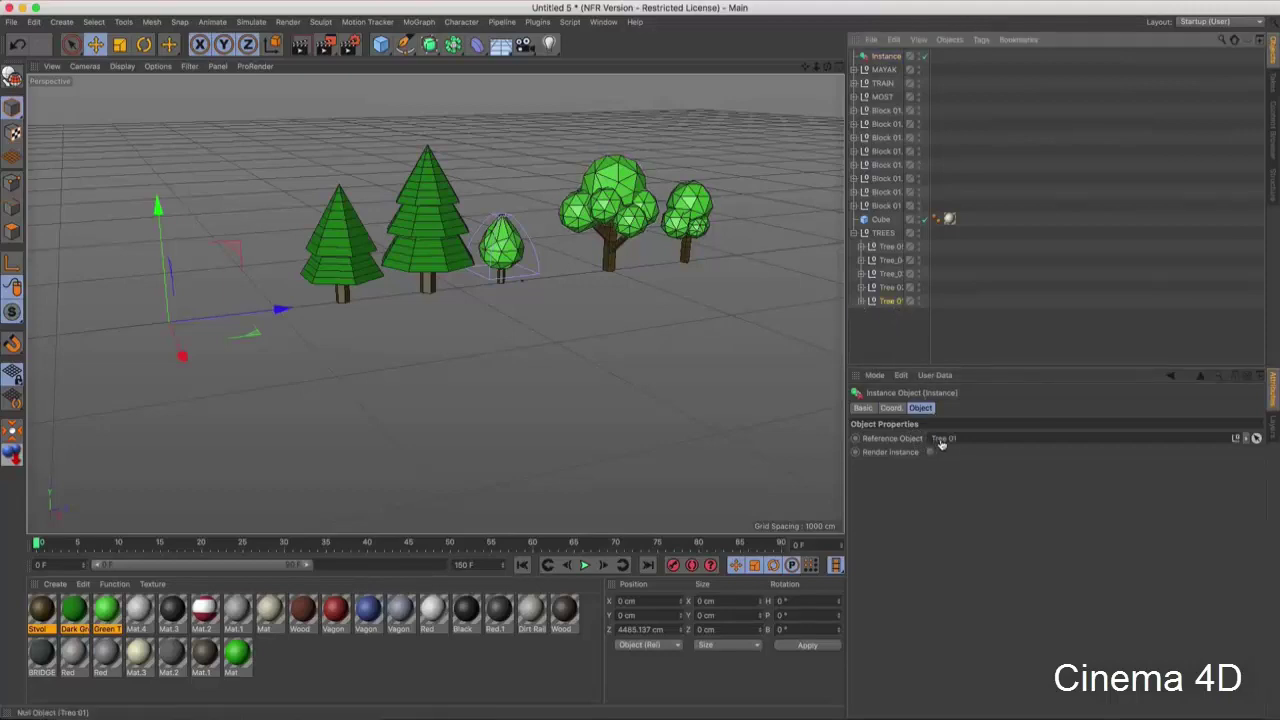
{"action": "left_click_drag", "start_coordinate": [942, 443], "coordinate": [942, 443]}
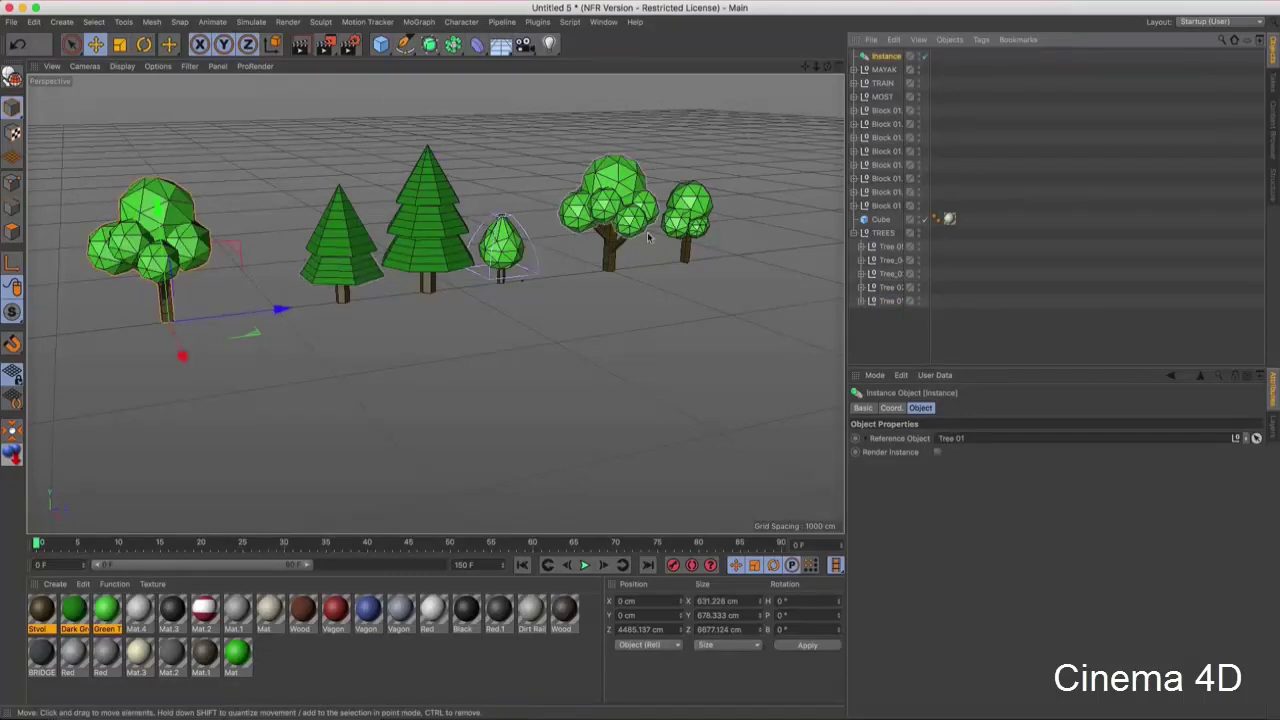
{"action": "scroll", "coordinate": [420, 300], "scroll_direction": "down", "scroll_amount": 3}
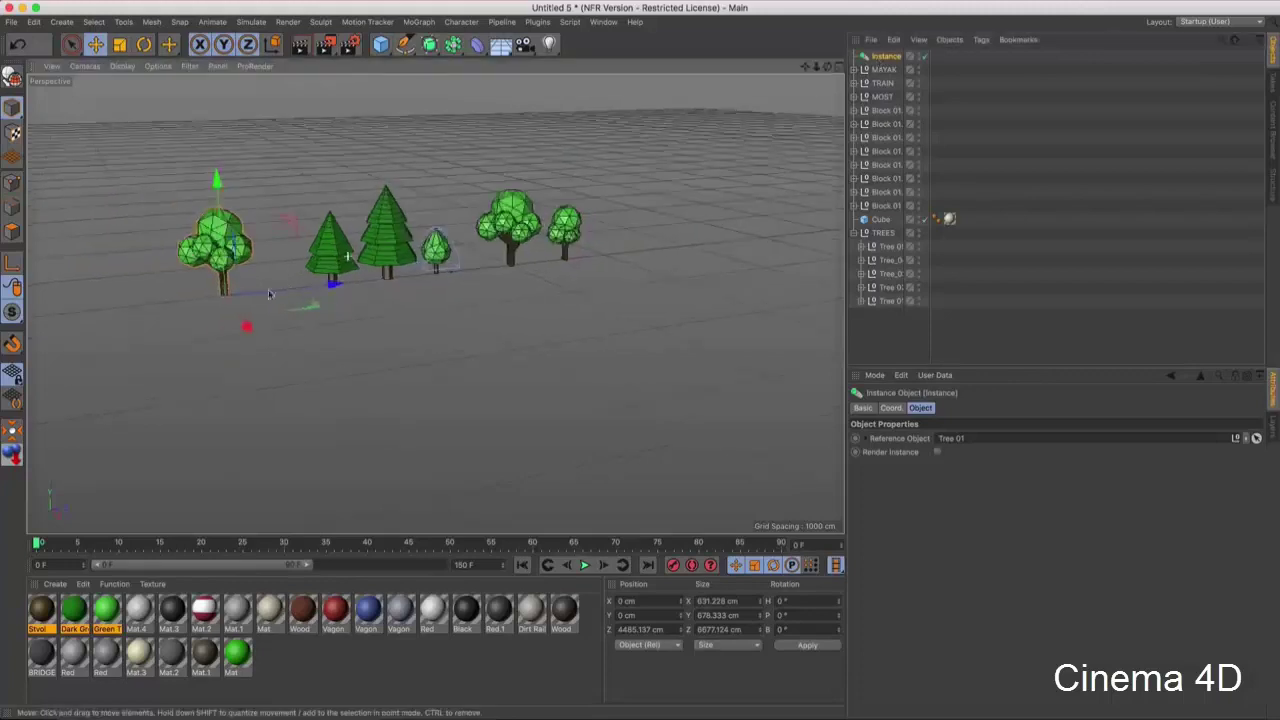
- Move the Tree 01 instance left of the tree row, undoing an accidental rotation
{"action": "mouse_move", "coordinate": [214, 250]}
{"action": "left_mouse_down"}
{"action": "mouse_move", "coordinate": [383, 391]}
{"action": "mouse_move", "coordinate": [389, 319]}
{"action": "mouse_move", "coordinate": [336, 312]}
{"action": "mouse_move", "coordinate": [355, 405]}
{"action": "left_mouse_up"}
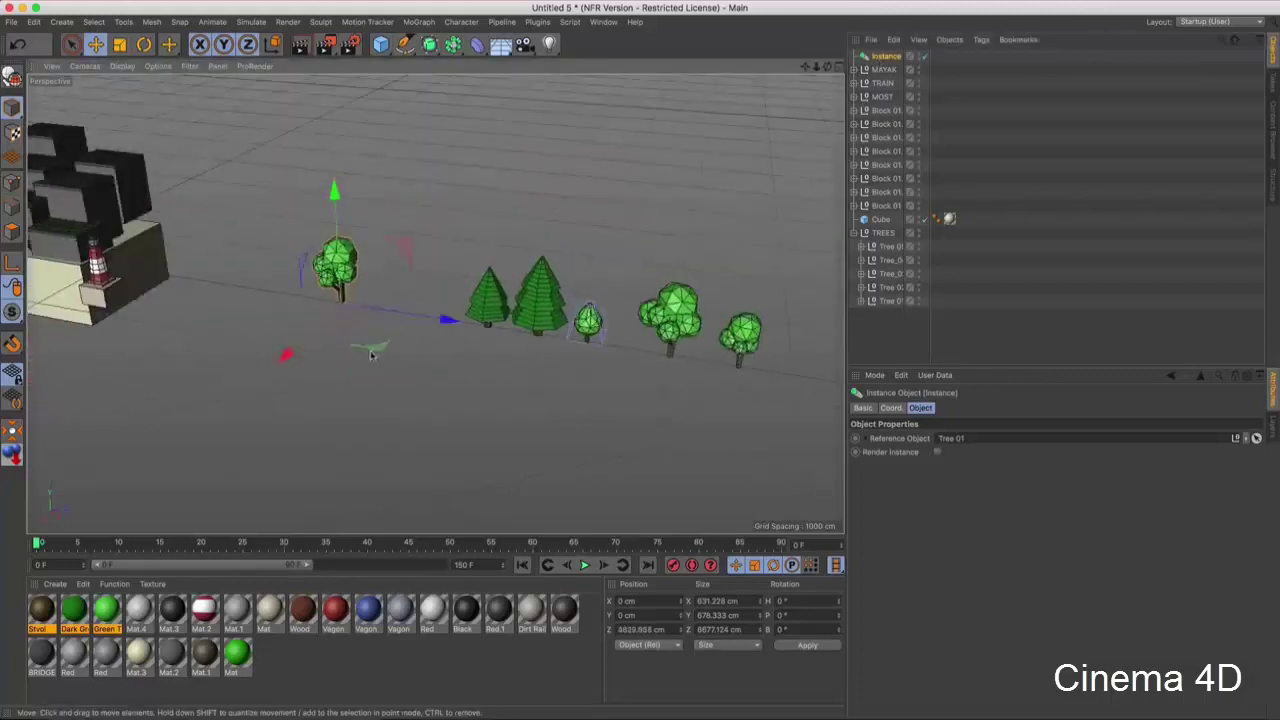
{"action": "key", "text": "r"}
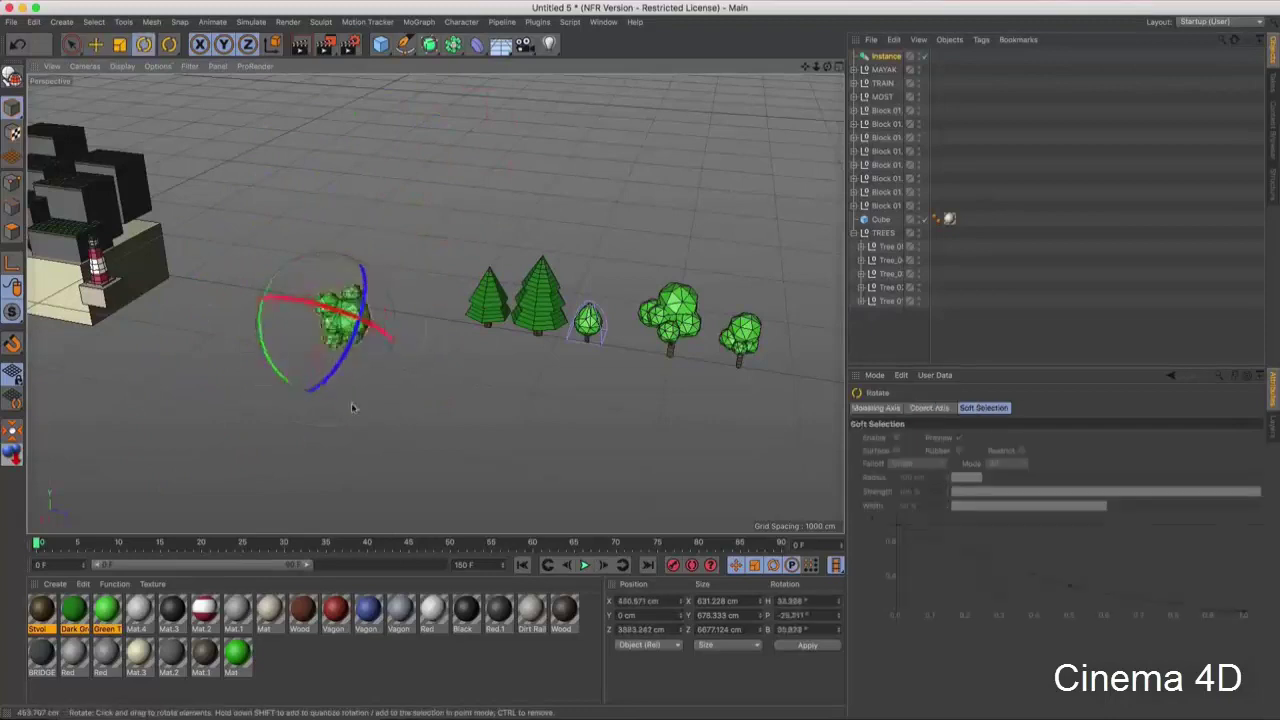
{"action": "key", "text": "ctrl+z"}
{"action": "scroll", "coordinate": [391, 327], "scroll_direction": "up", "scroll_amount": 3}
{"action": "left_click_drag", "start_coordinate": [391, 327], "coordinate": [433, 307], "text": "alt"}
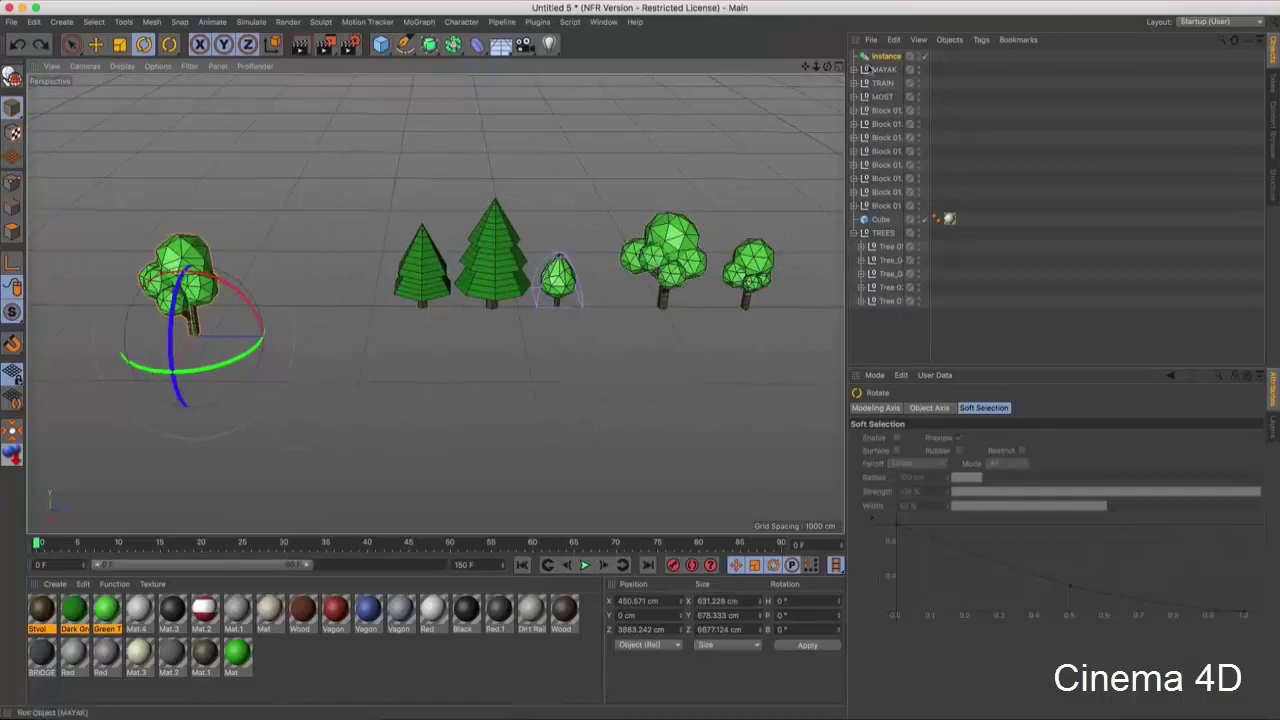
{"action": "left_click_drag", "start_coordinate": [240, 250], "coordinate": [246, 260], "text": "alt"}
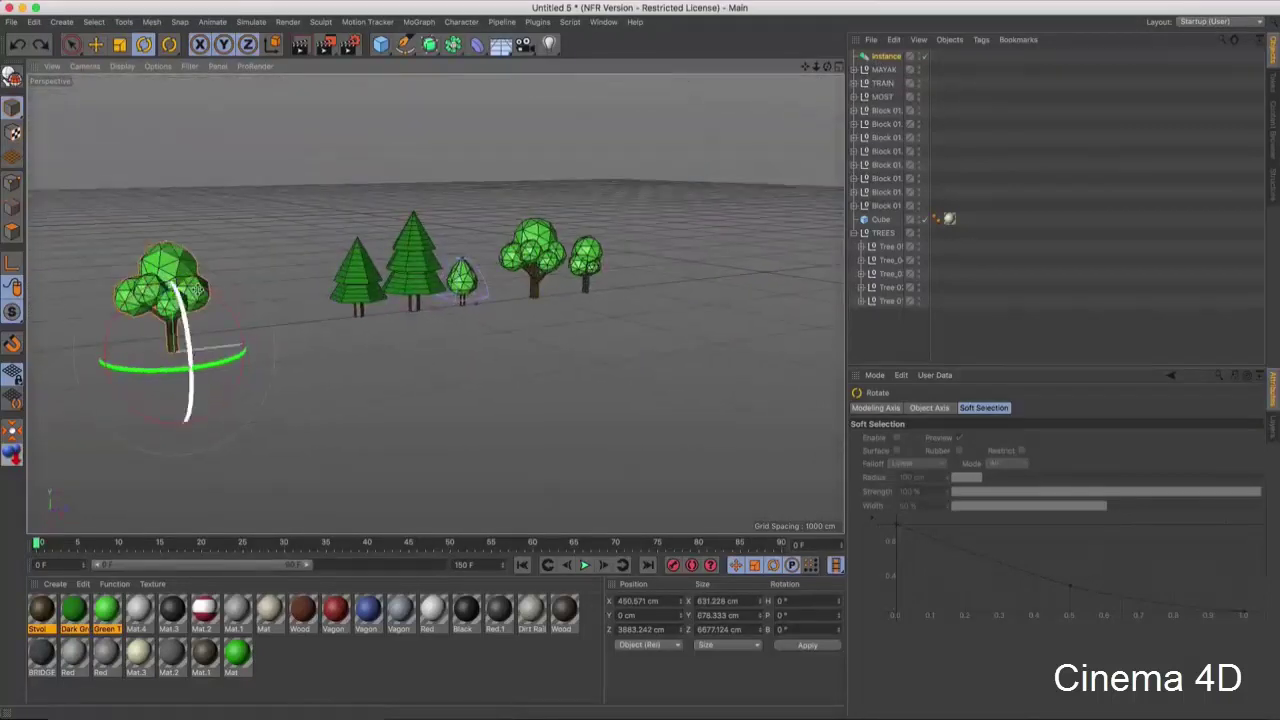
- Expand Tree 01's hierarchy and widen the name column so object names are readable
{"action": "left_click", "coordinate": [606, 250]}
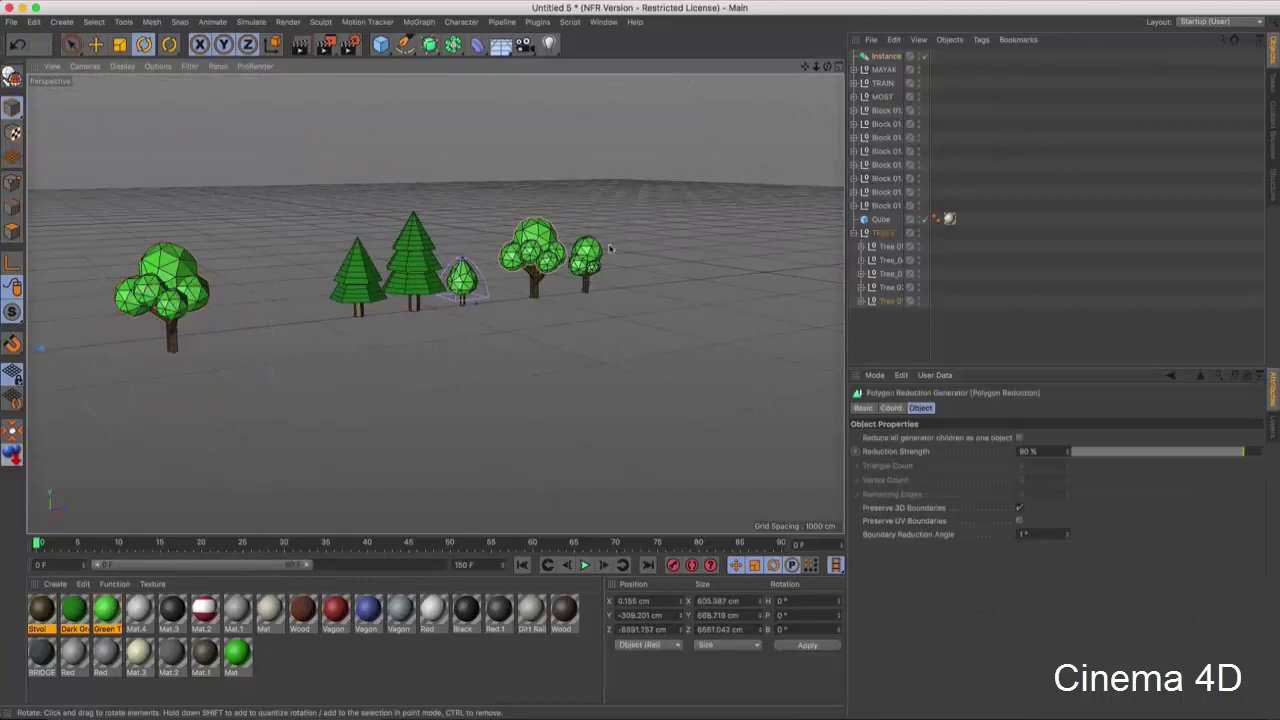
{"action": "left_click", "coordinate": [863, 301]}
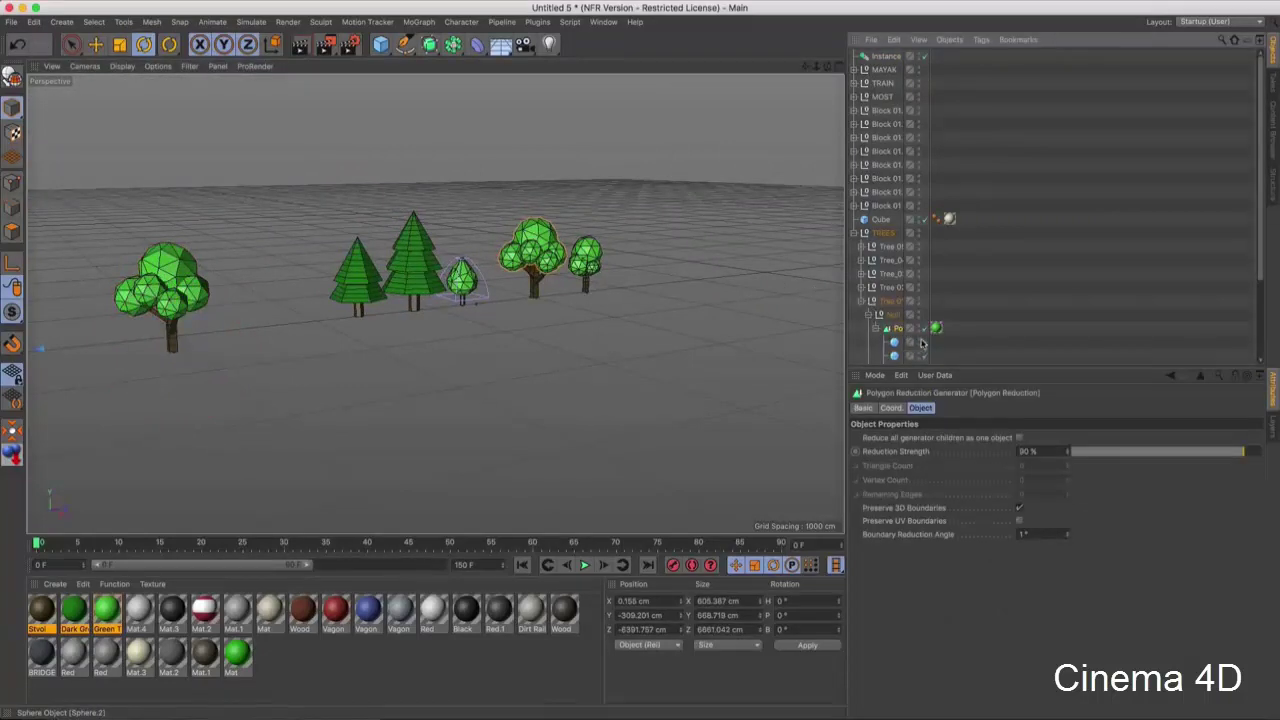
{"action": "left_click_drag", "start_coordinate": [930, 328], "coordinate": [974, 328]}
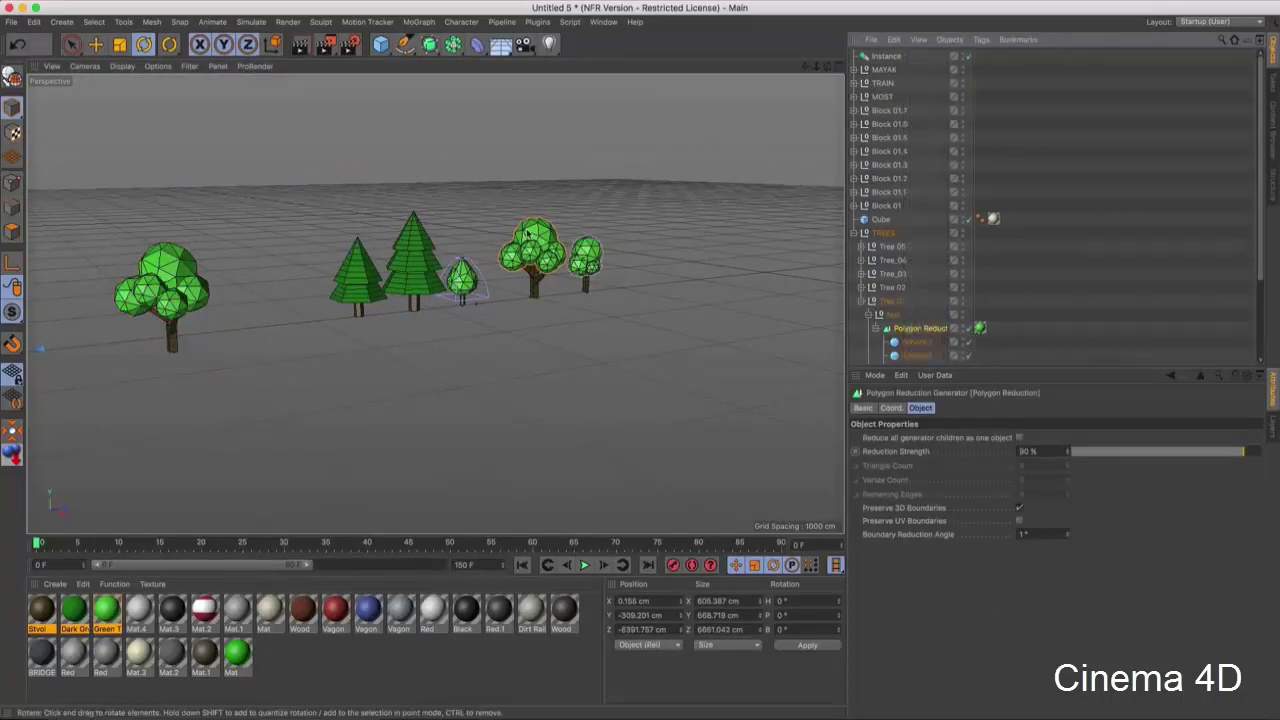
{"action": "scroll", "coordinate": [930, 330], "scroll_direction": "down", "scroll_amount": 1}
{"action": "scroll", "coordinate": [930, 330], "scroll_direction": "down", "scroll_amount": 5}
- Select Tree 01's central Sphere, test a larger radius, then undo the change
{"action": "left_click", "coordinate": [928, 302]}
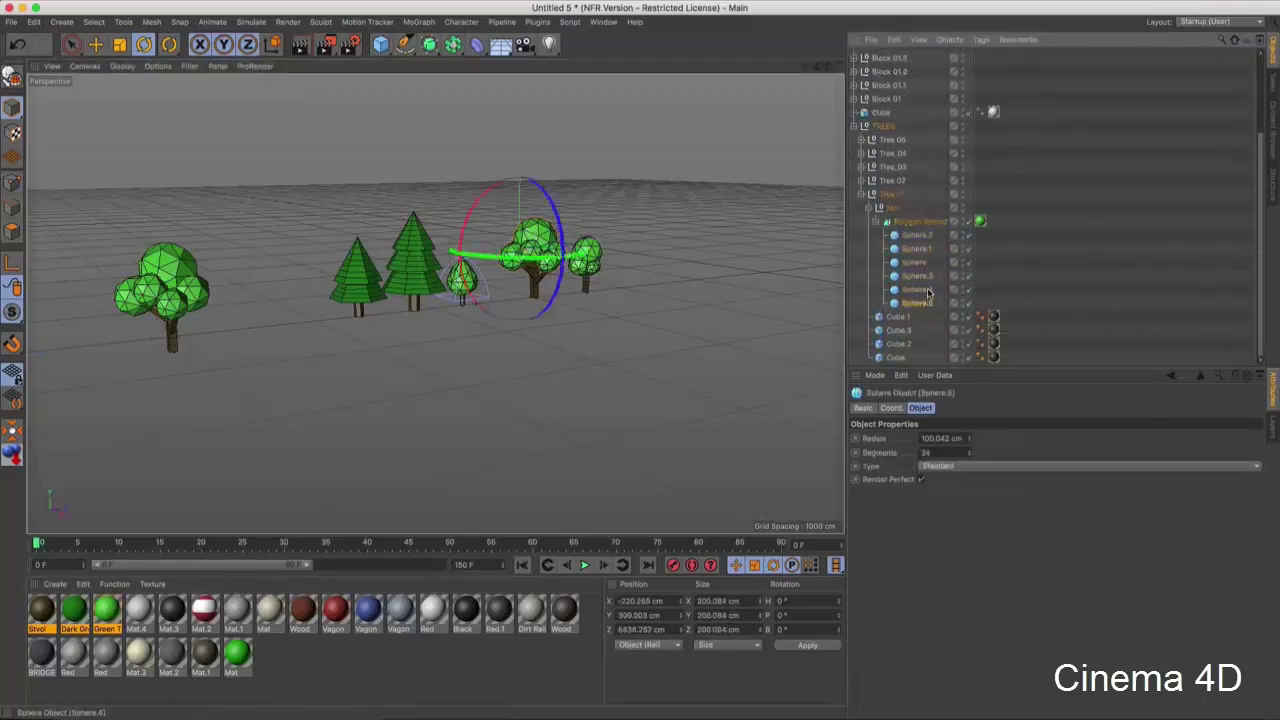
{"action": "left_click", "coordinate": [917, 289]}
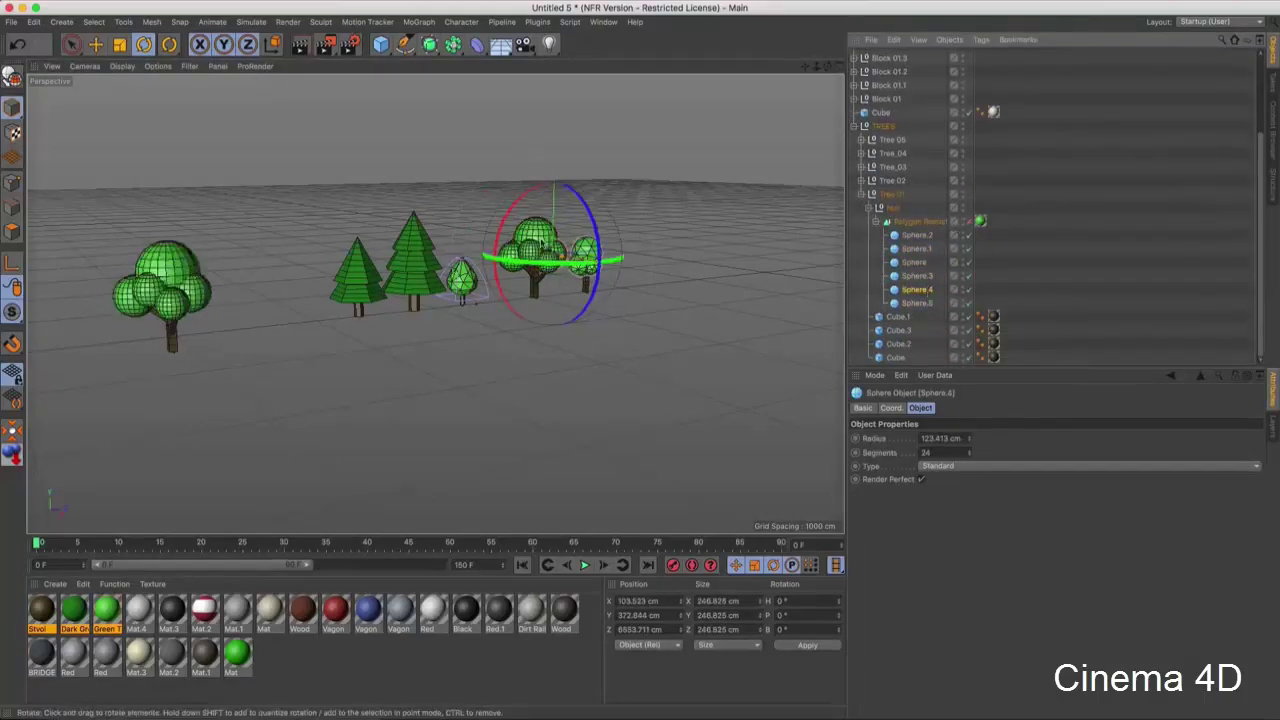
{"action": "left_click", "coordinate": [913, 262]}
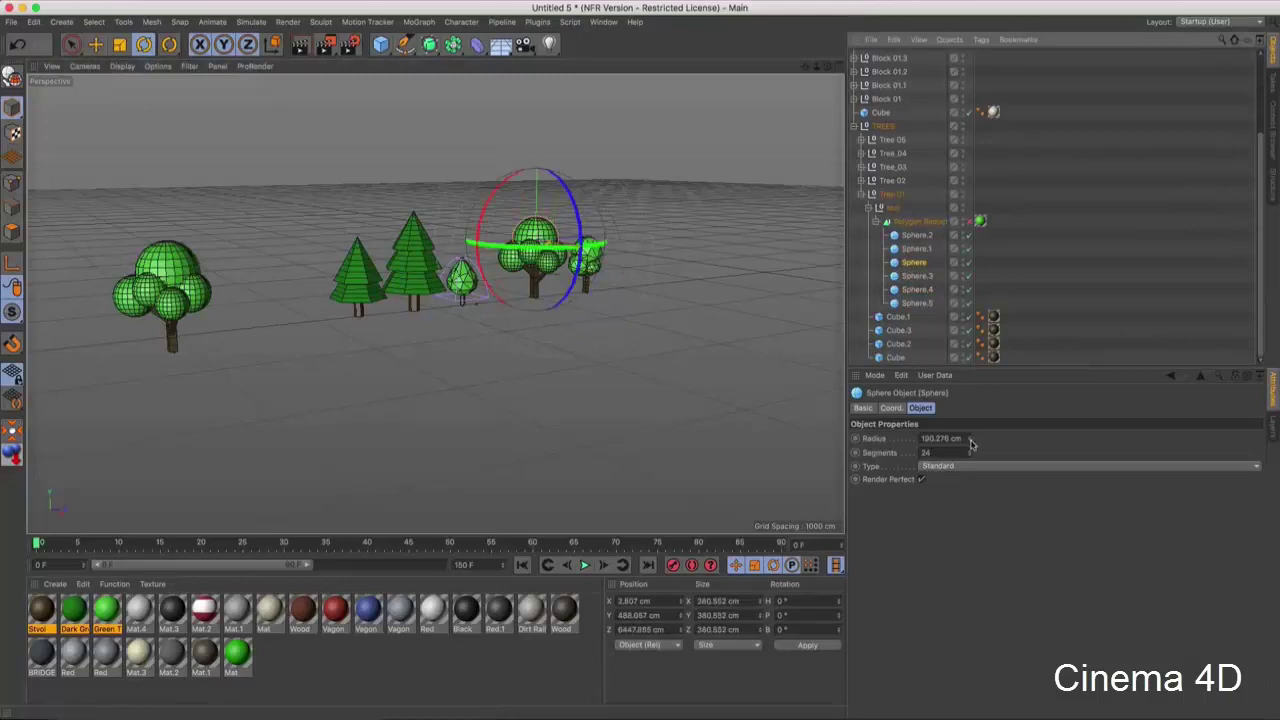
{"action": "mouse_move", "coordinate": [970, 444]}
{"action": "left_mouse_down"}
{"action": "mouse_move", "coordinate": [970, 360]}
{"action": "mouse_move", "coordinate": [970, 400]}
{"action": "left_mouse_up"}
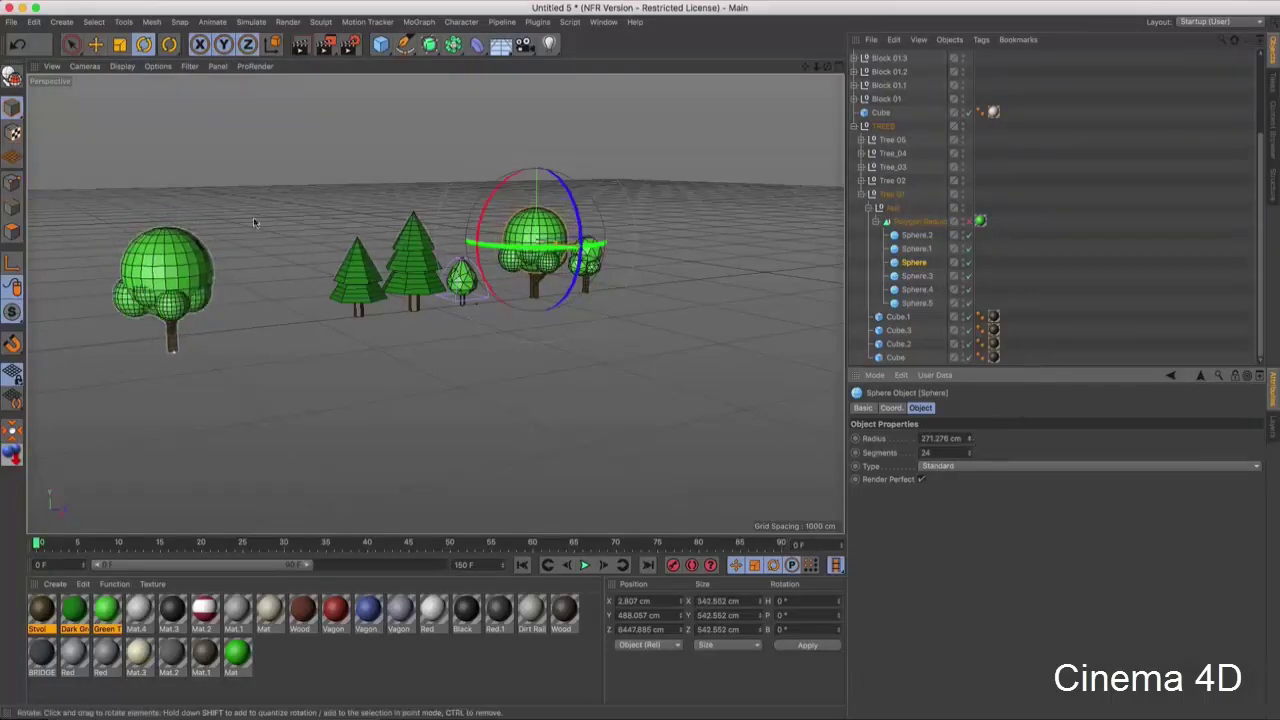
{"action": "key", "text": "ctrl+z"}
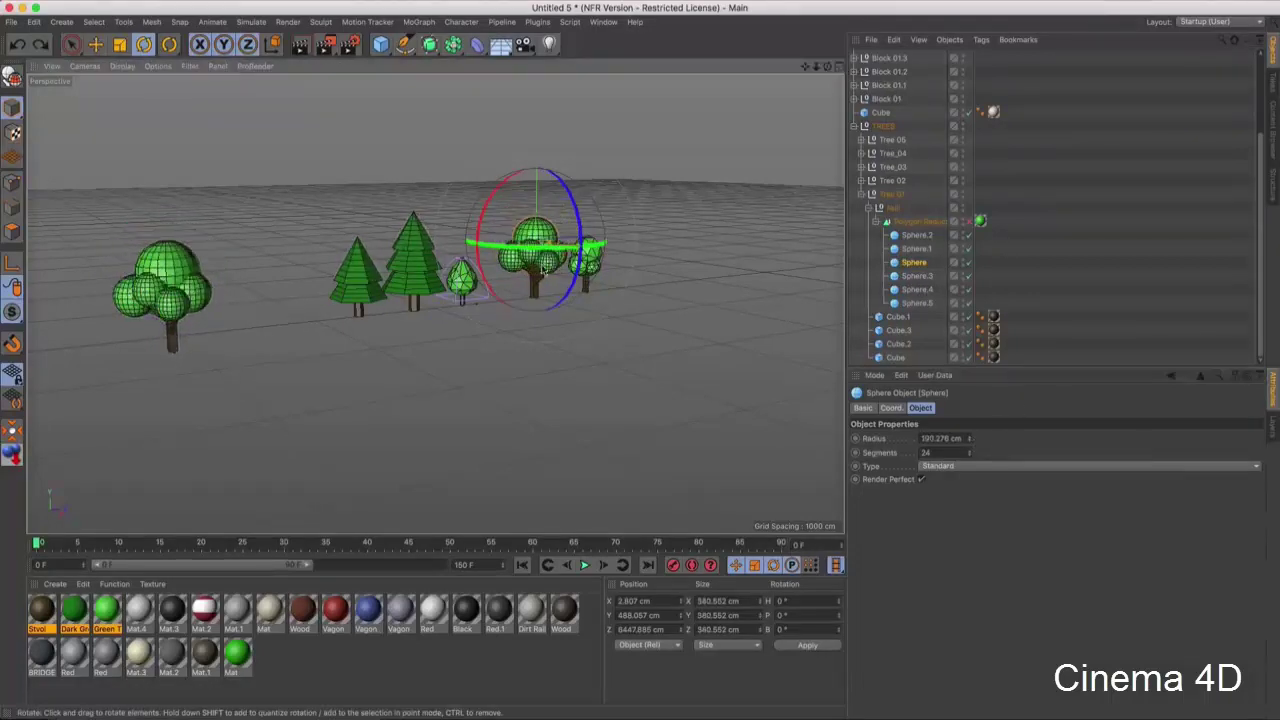
{"action": "left_click_drag", "start_coordinate": [500, 263], "coordinate": [620, 354], "text": "alt"}
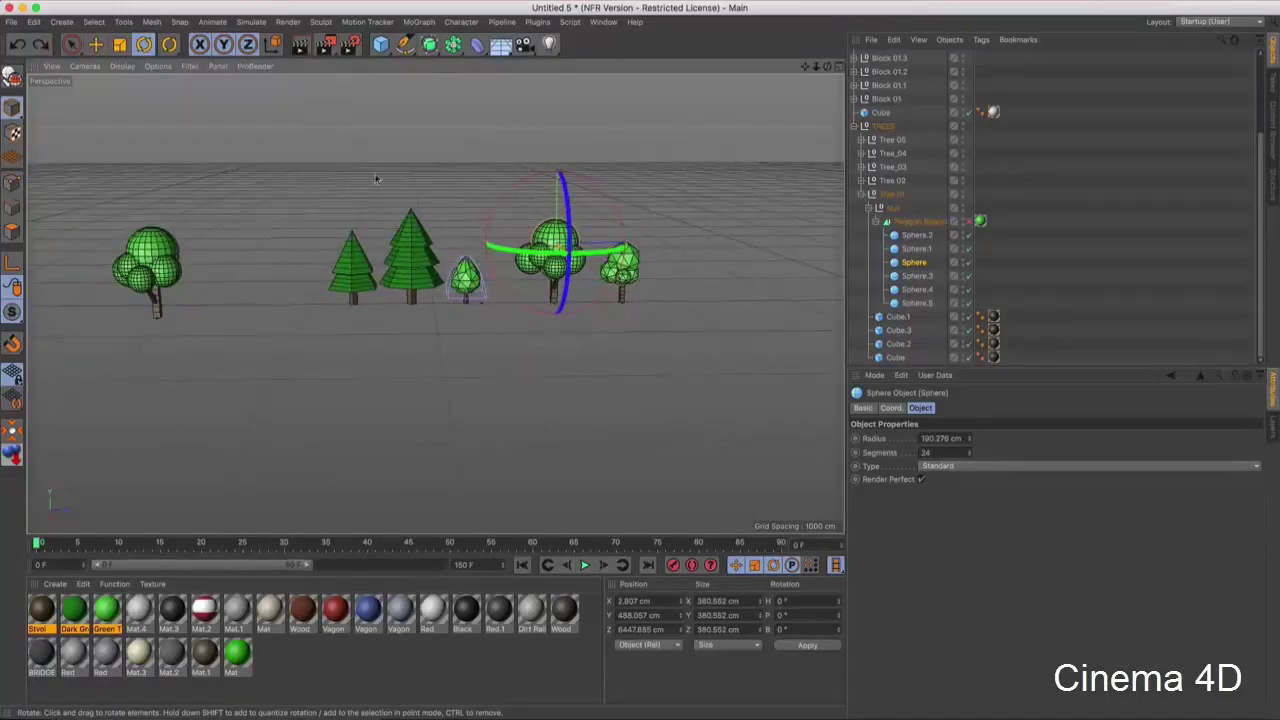
{"action": "mouse_move", "coordinate": [516, 298]}
{"action": "left_mouse_down", "text": "alt"}
{"action": "mouse_move", "coordinate": [337, 346]}
{"action": "mouse_move", "coordinate": [700, 320]}
{"action": "left_mouse_up", "text": "alt"}
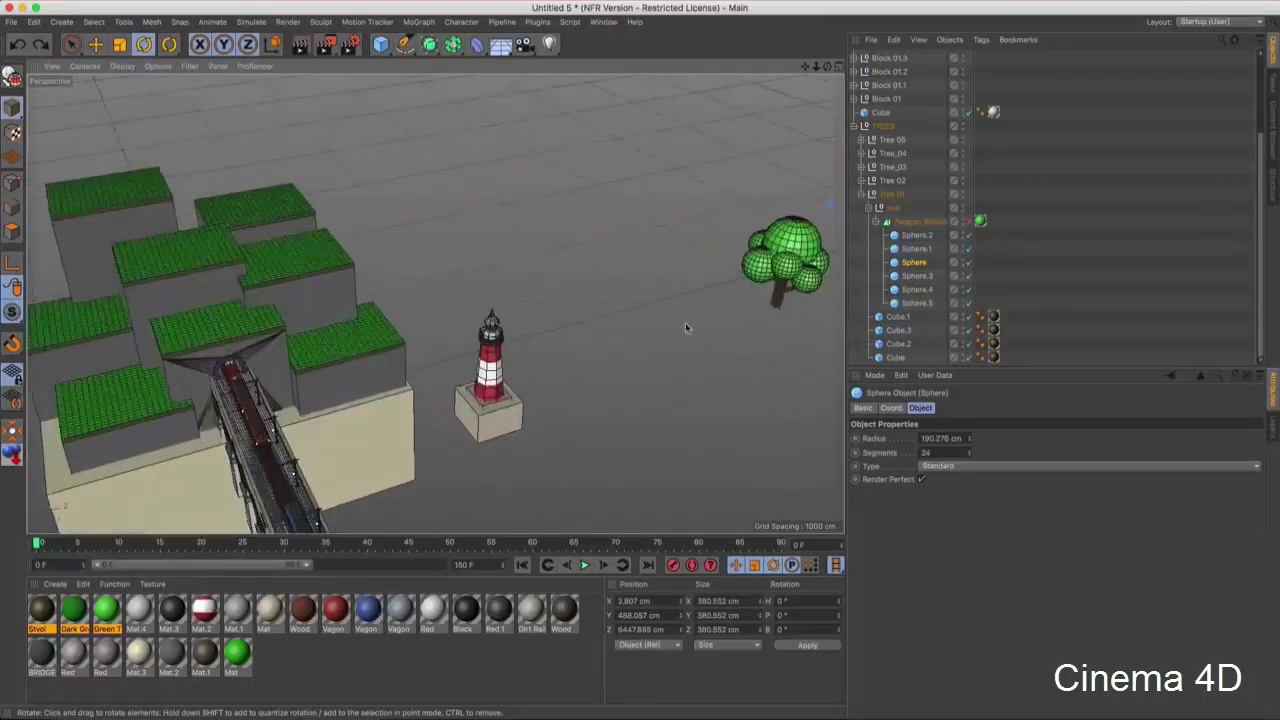
- Collapse the Block 01 and TREES hierarchies and centre the view on the trees
{"action": "left_click", "coordinate": [852, 101]}
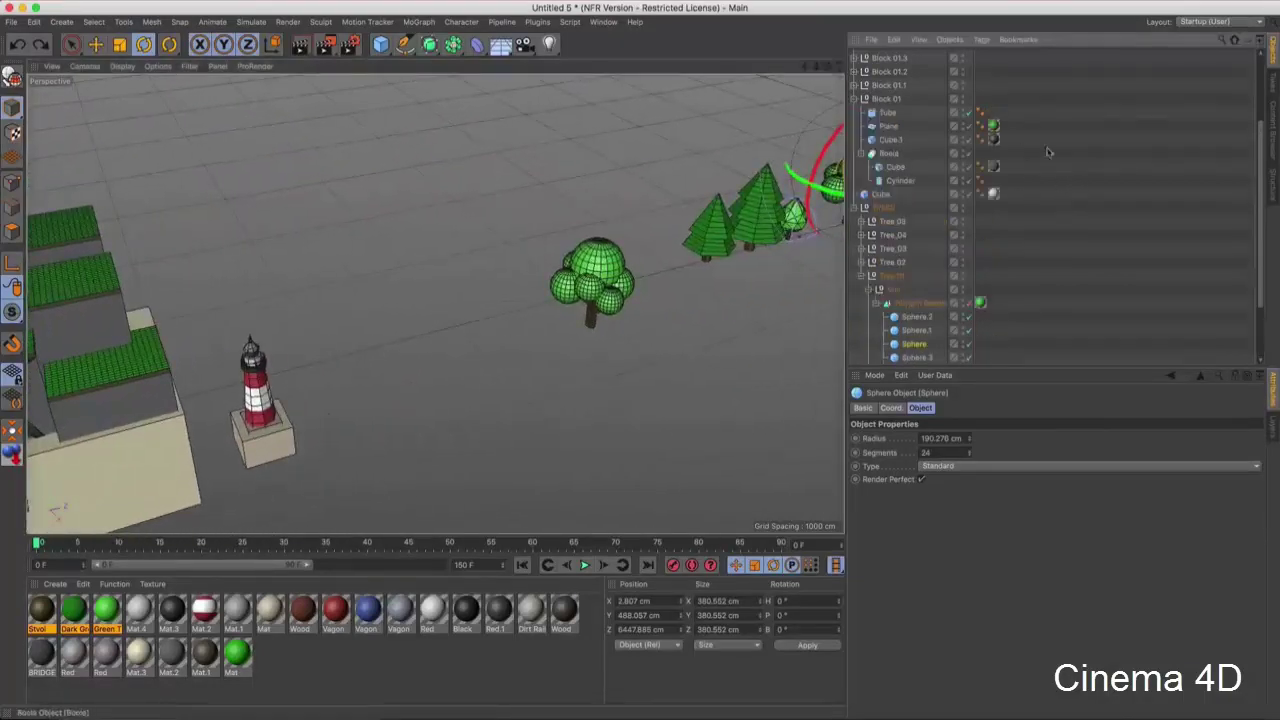
{"action": "left_click", "coordinate": [853, 101]}
{"action": "left_click", "coordinate": [857, 126]}
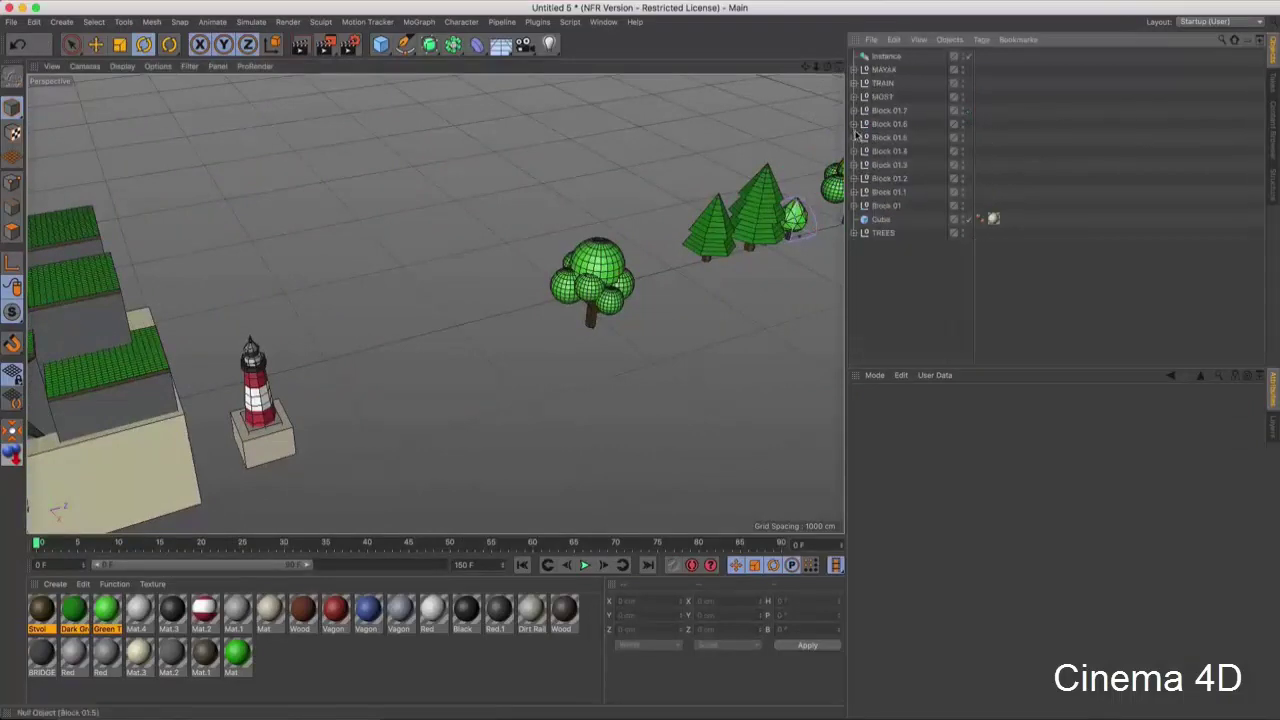
{"action": "mouse_move", "coordinate": [450, 300]}
{"action": "left_mouse_down", "text": "alt"}
{"action": "mouse_move", "coordinate": [578, 308]}
{"action": "mouse_move", "coordinate": [420, 272]}
{"action": "mouse_move", "coordinate": [440, 250]}
{"action": "left_mouse_up", "text": "alt"}
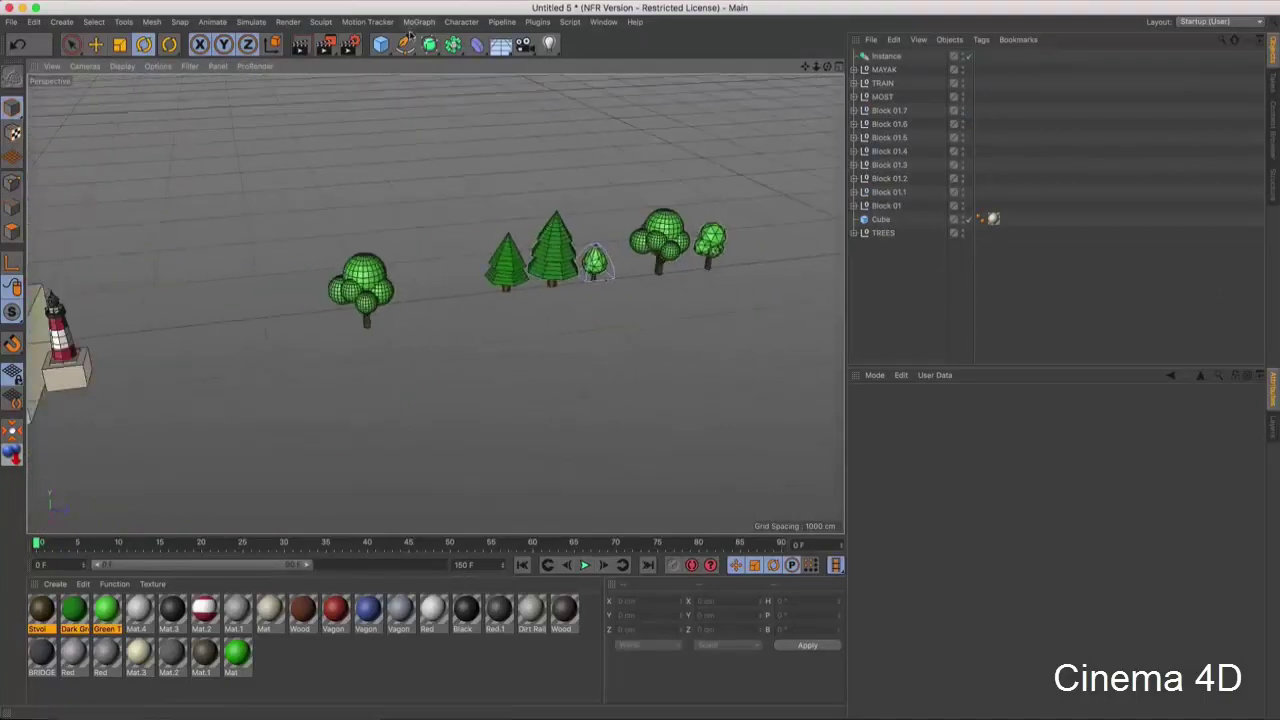
- Create a new MoGraph Instance and move it forward along Z
{"action": "left_click_drag", "start_coordinate": [455, 50], "coordinate": [703, 86]}
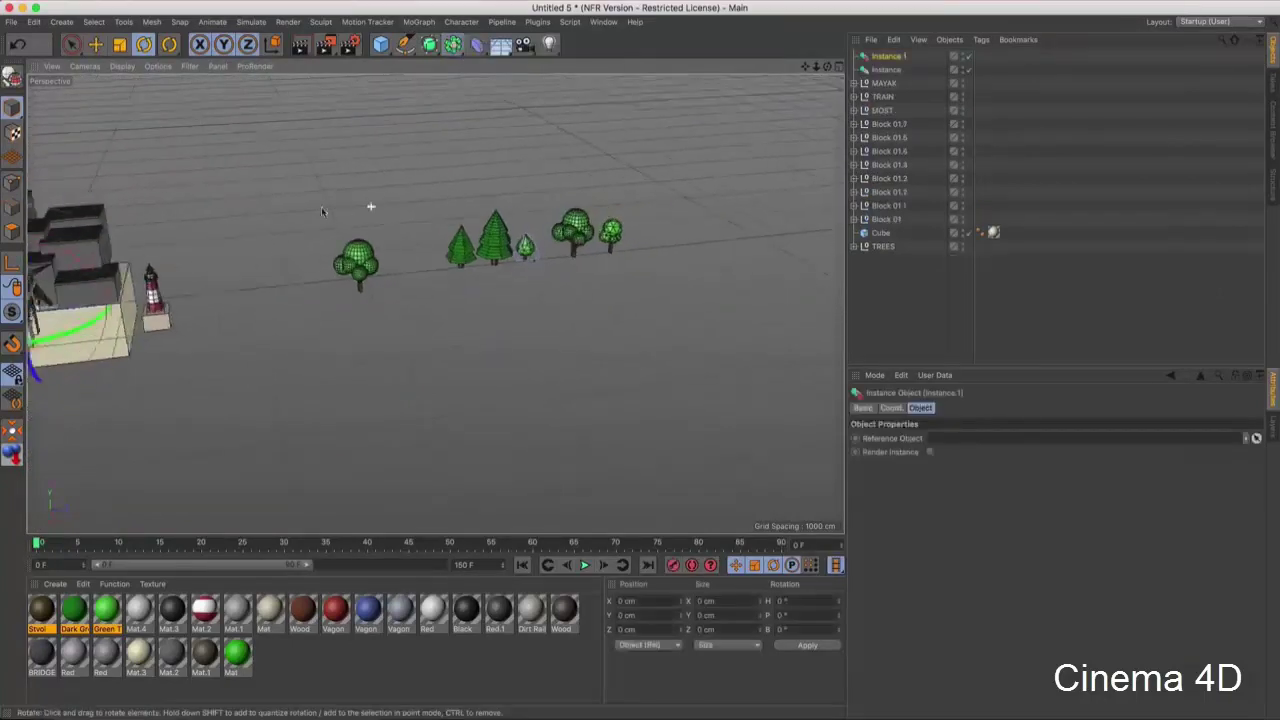
{"action": "key", "text": "e"}
{"action": "left_click_drag", "start_coordinate": [165, 295], "coordinate": [415, 283]}
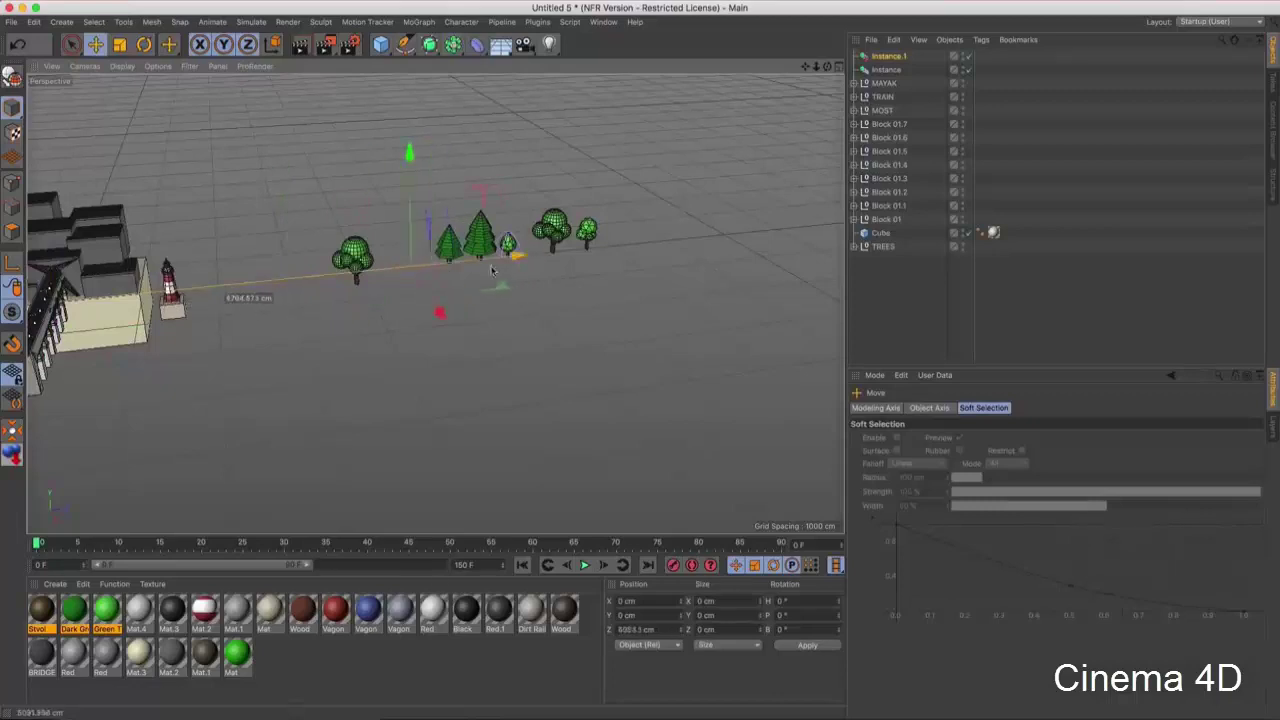
{"action": "scroll", "coordinate": [415, 283], "scroll_direction": "up", "scroll_amount": 5}
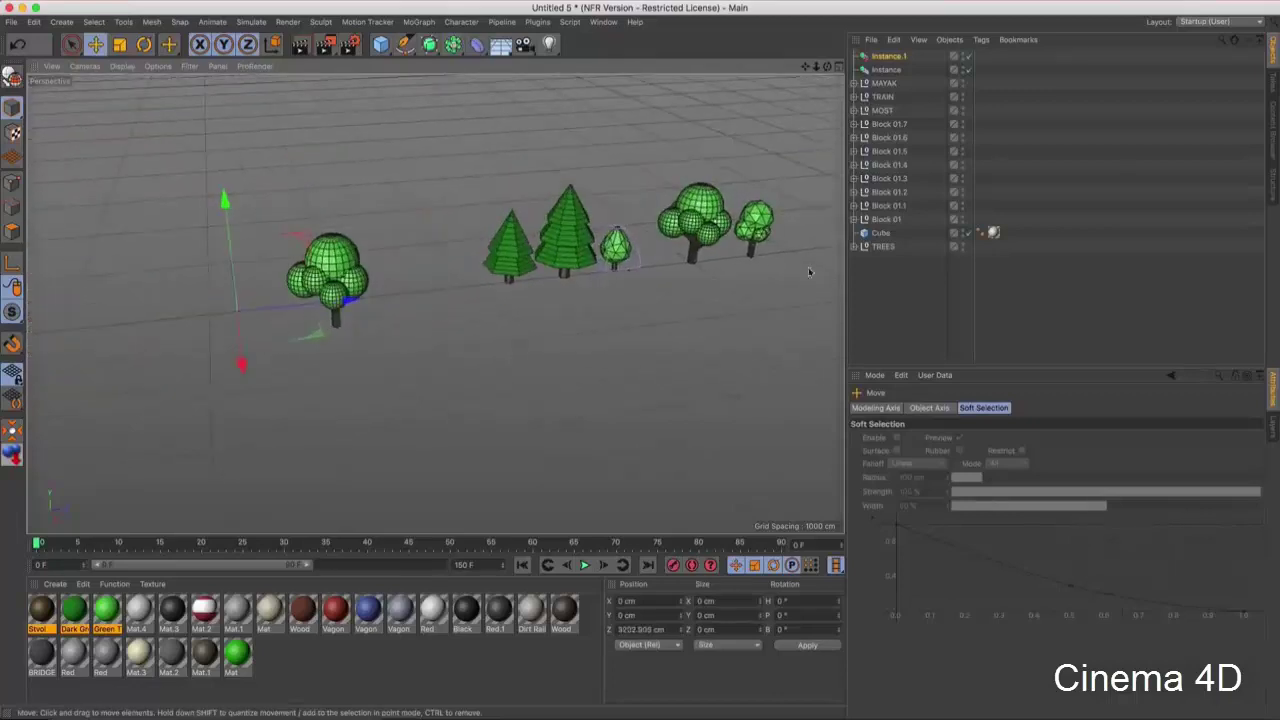
- Make the new instance reference Tree 02 and duplicate it as Instance.2
{"action": "left_click", "coordinate": [854, 247]}
{"action": "left_click", "coordinate": [860, 314]}
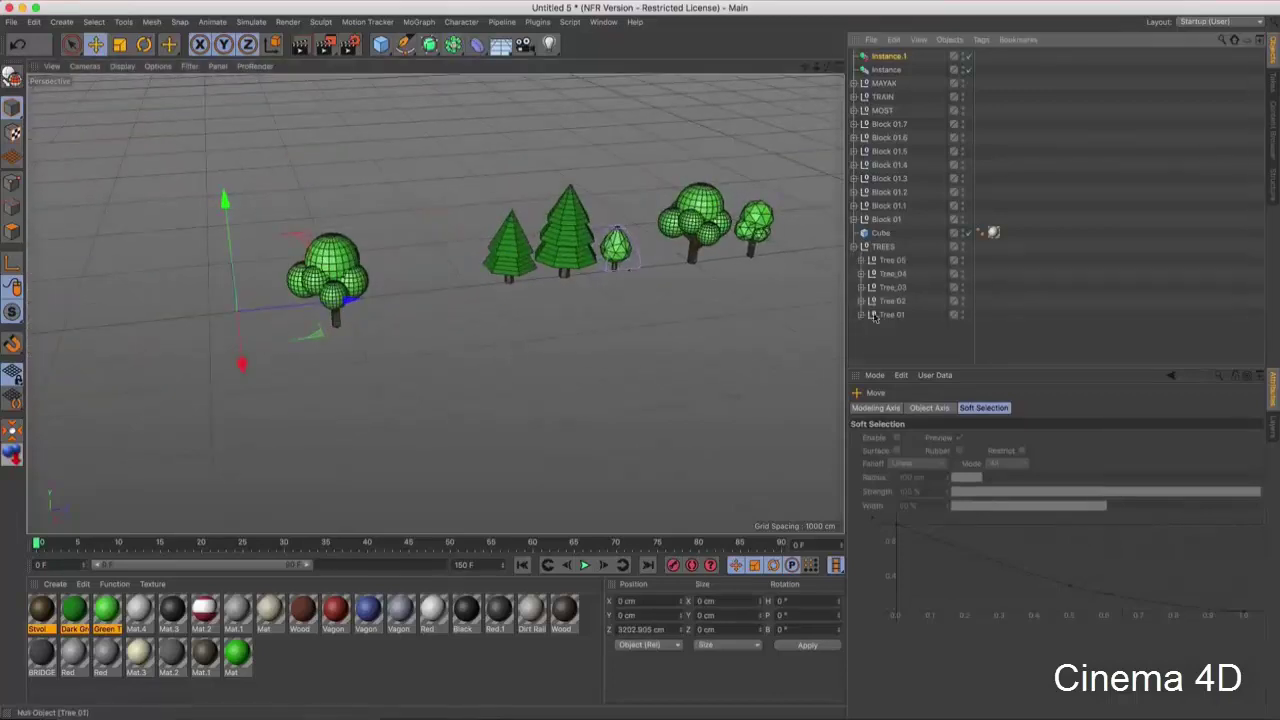
{"action": "left_click", "coordinate": [901, 303]}
{"action": "left_click", "coordinate": [885, 58]}
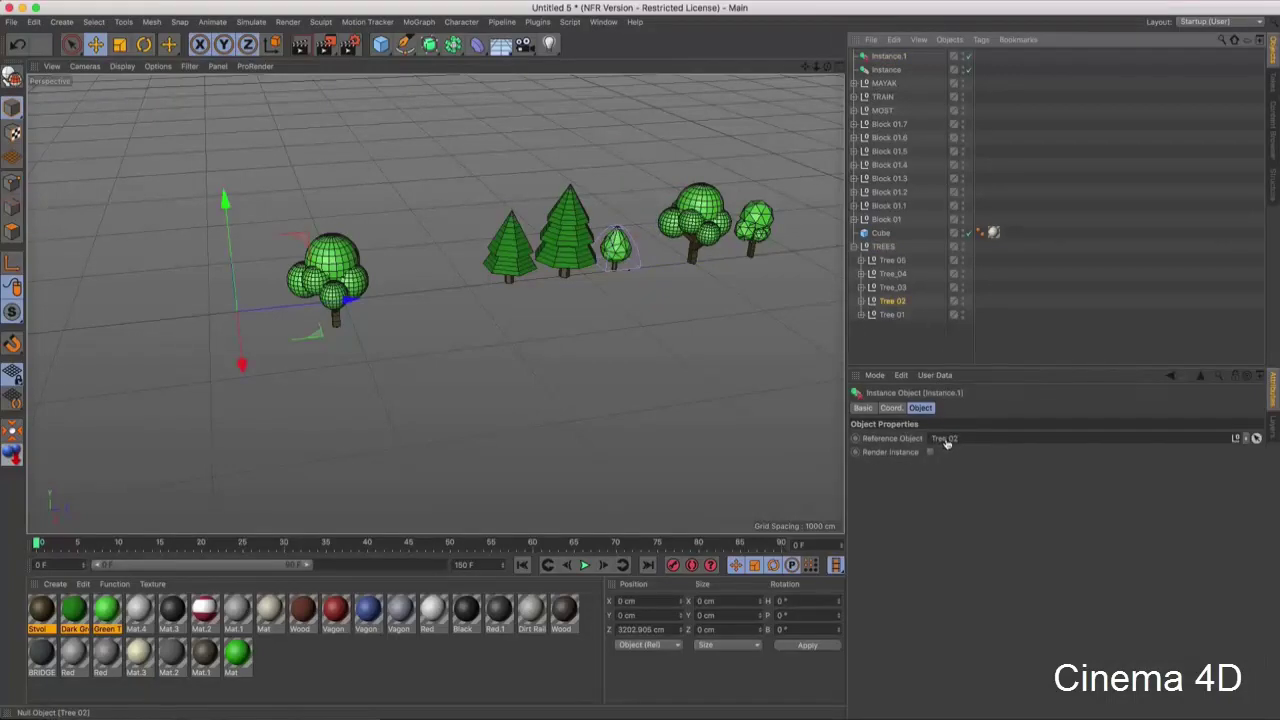
{"action": "left_click_drag", "start_coordinate": [948, 443], "coordinate": [949, 442]}
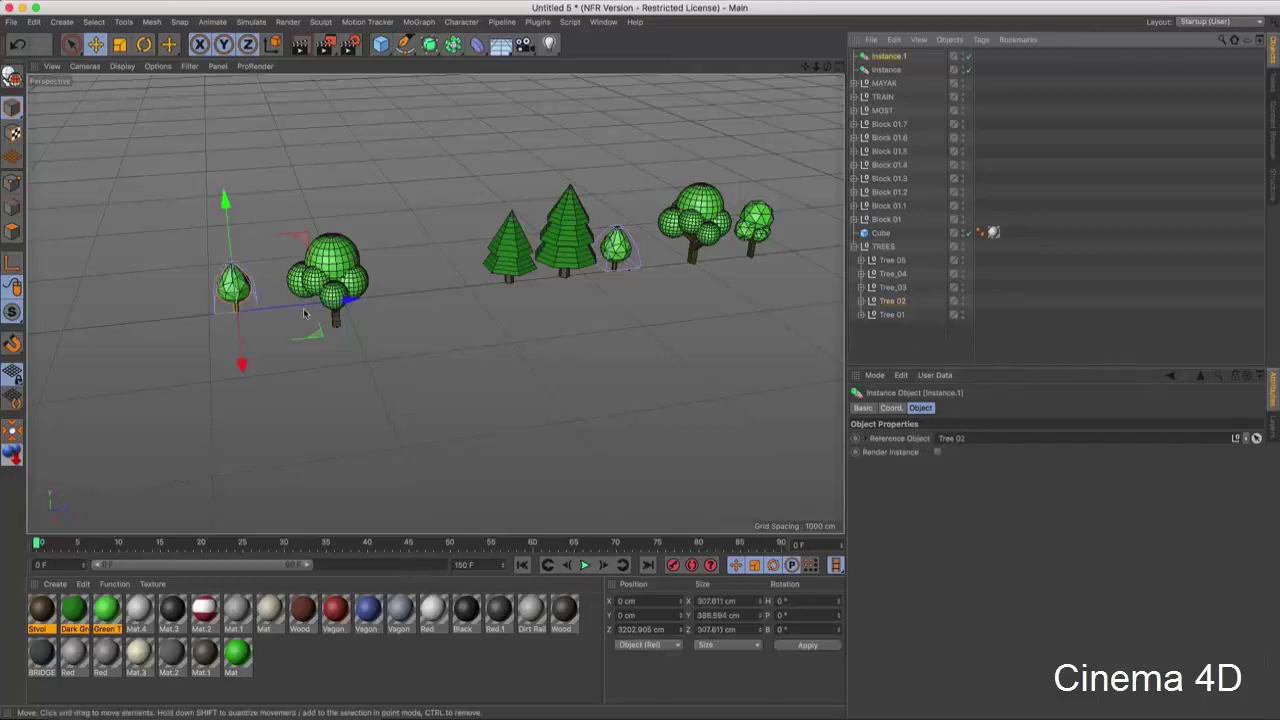
{"action": "left_click", "coordinate": [906, 350]}
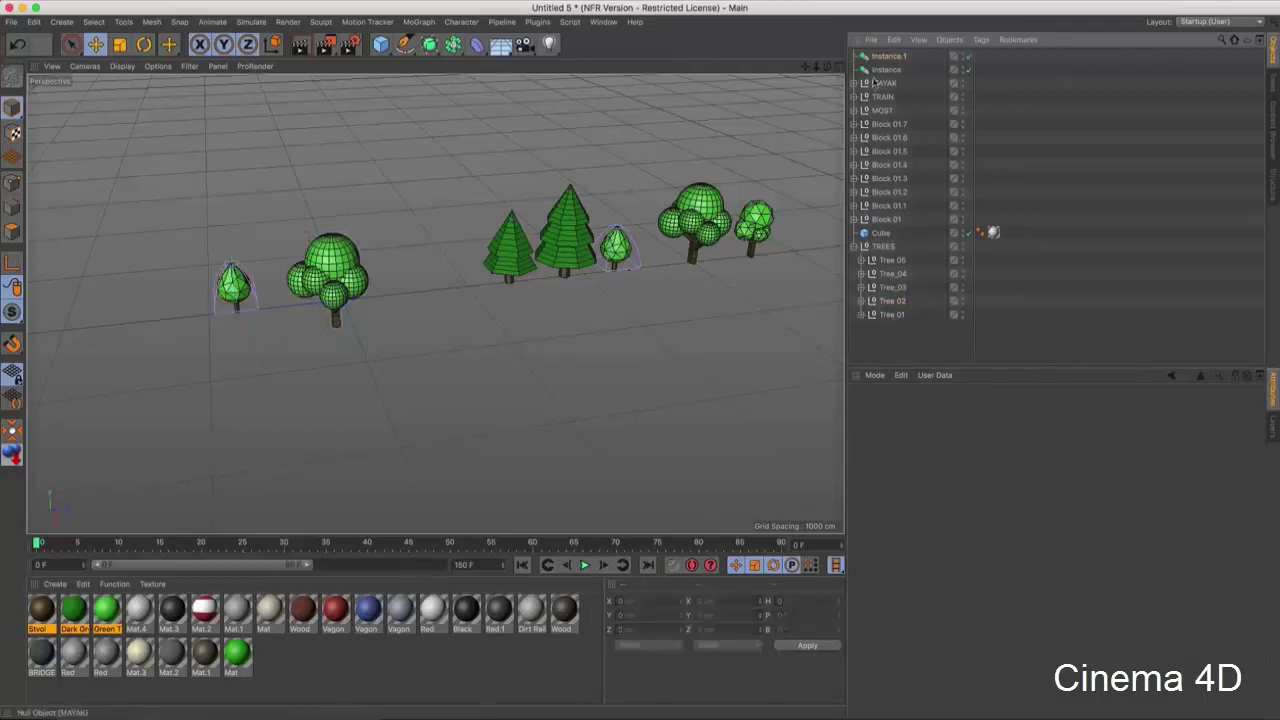
{"action": "left_click_drag", "start_coordinate": [893, 54], "coordinate": [894, 56], "text": "ctrl"}
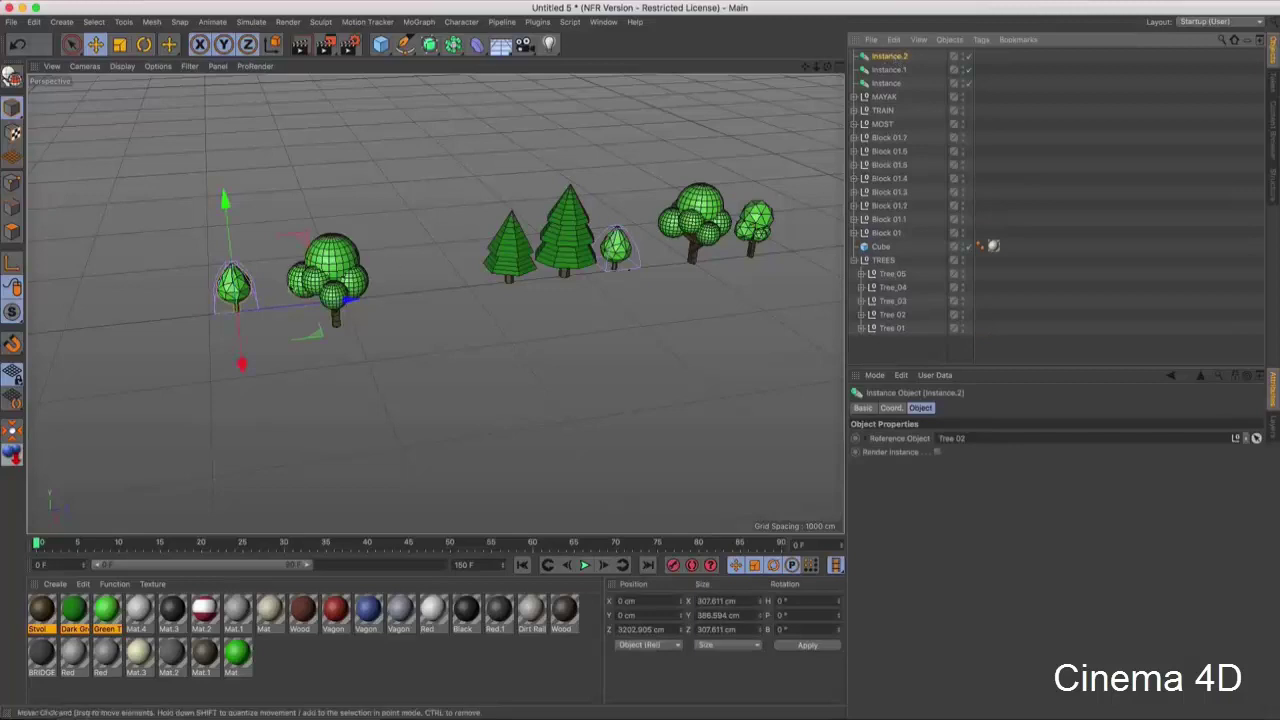
- Move the copy left, point it at the Tree_03 pine, and copy it further left as Instance.3
{"action": "left_click_drag", "start_coordinate": [333, 308], "coordinate": [259, 311]}
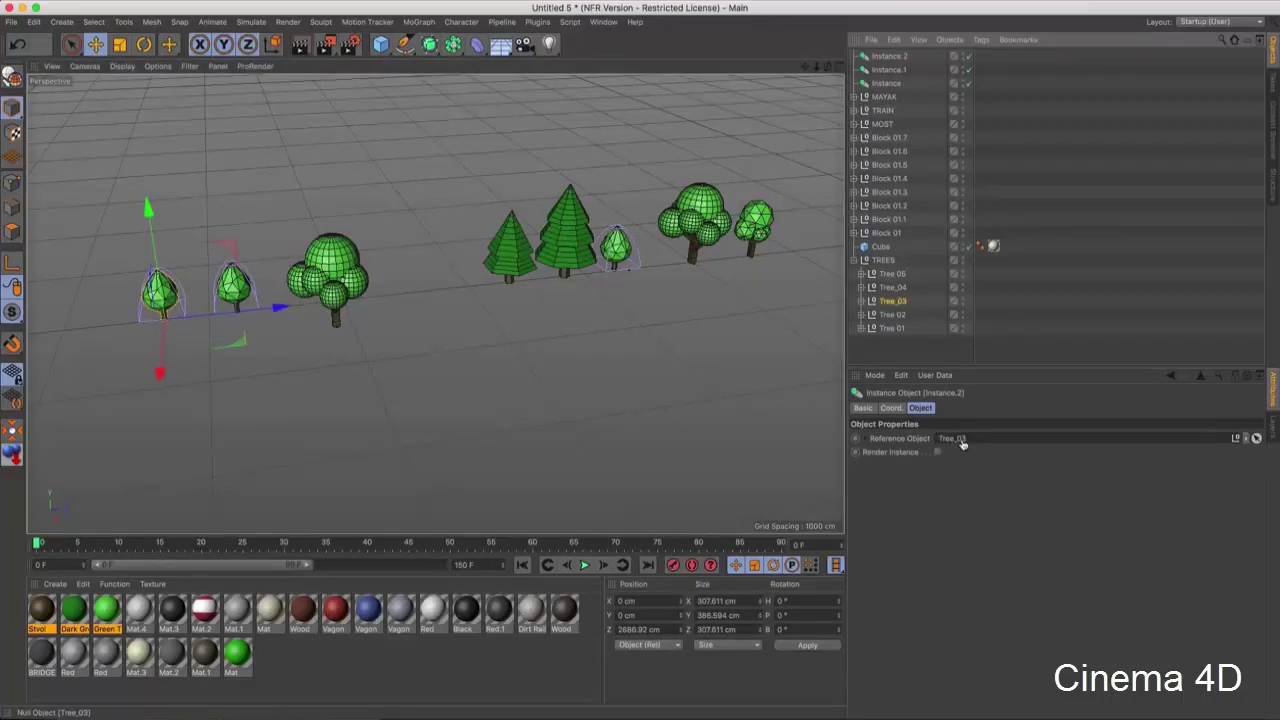
{"action": "left_click_drag", "start_coordinate": [962, 443], "coordinate": [955, 440]}
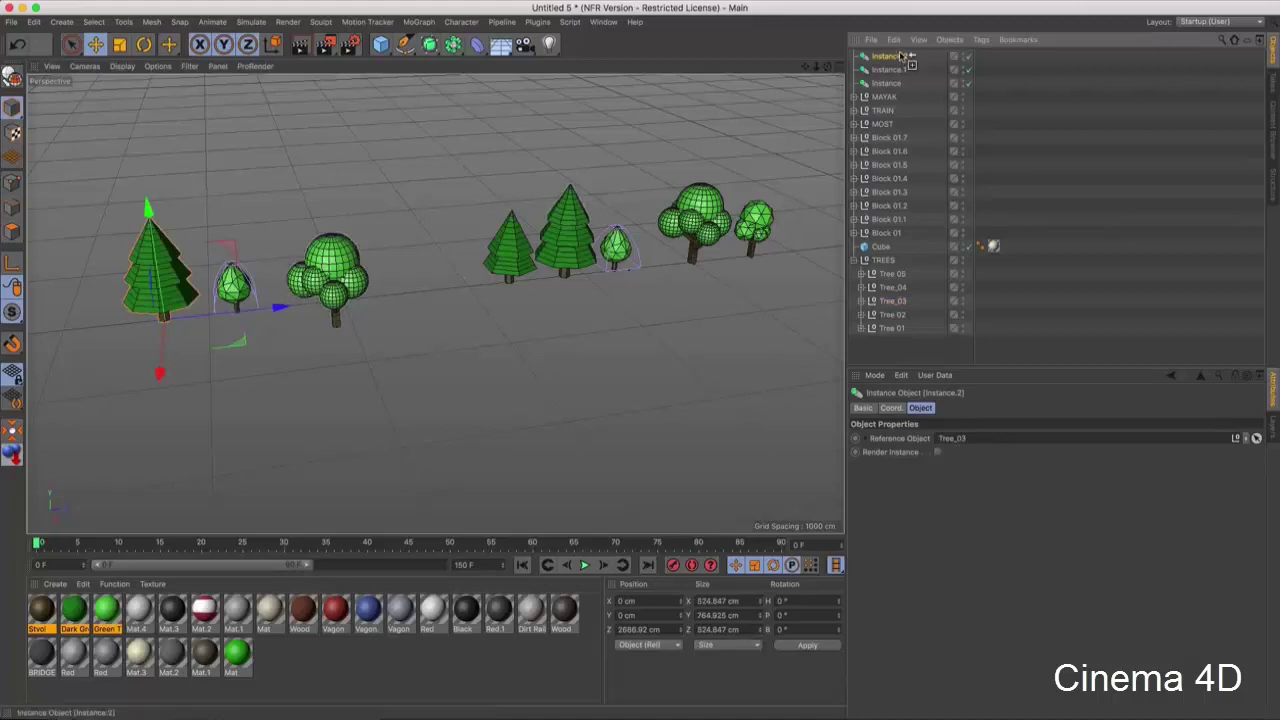
{"action": "left_click_drag", "start_coordinate": [905, 57], "coordinate": [905, 60], "text": "ctrl"}
{"action": "left_click_drag", "start_coordinate": [279, 307], "coordinate": [200, 316]}
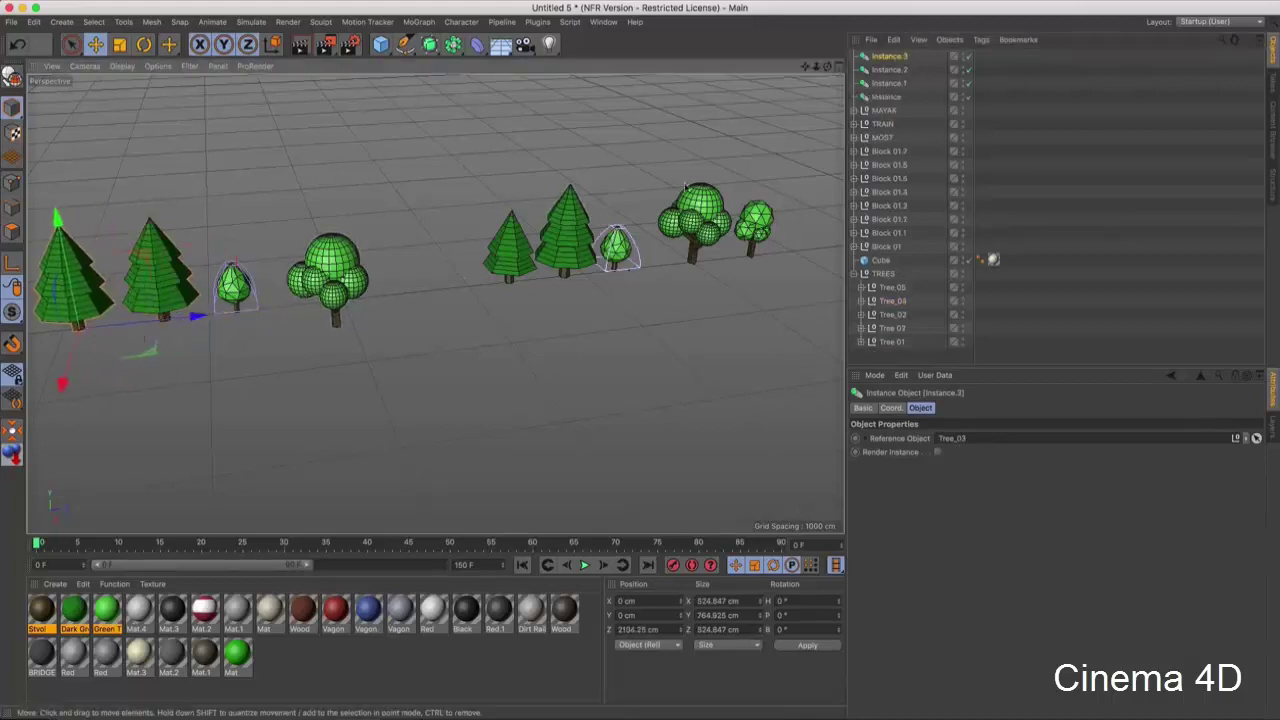
- Make Instance.3 reference the Tree_04 pine
{"action": "left_click", "coordinate": [903, 302]}
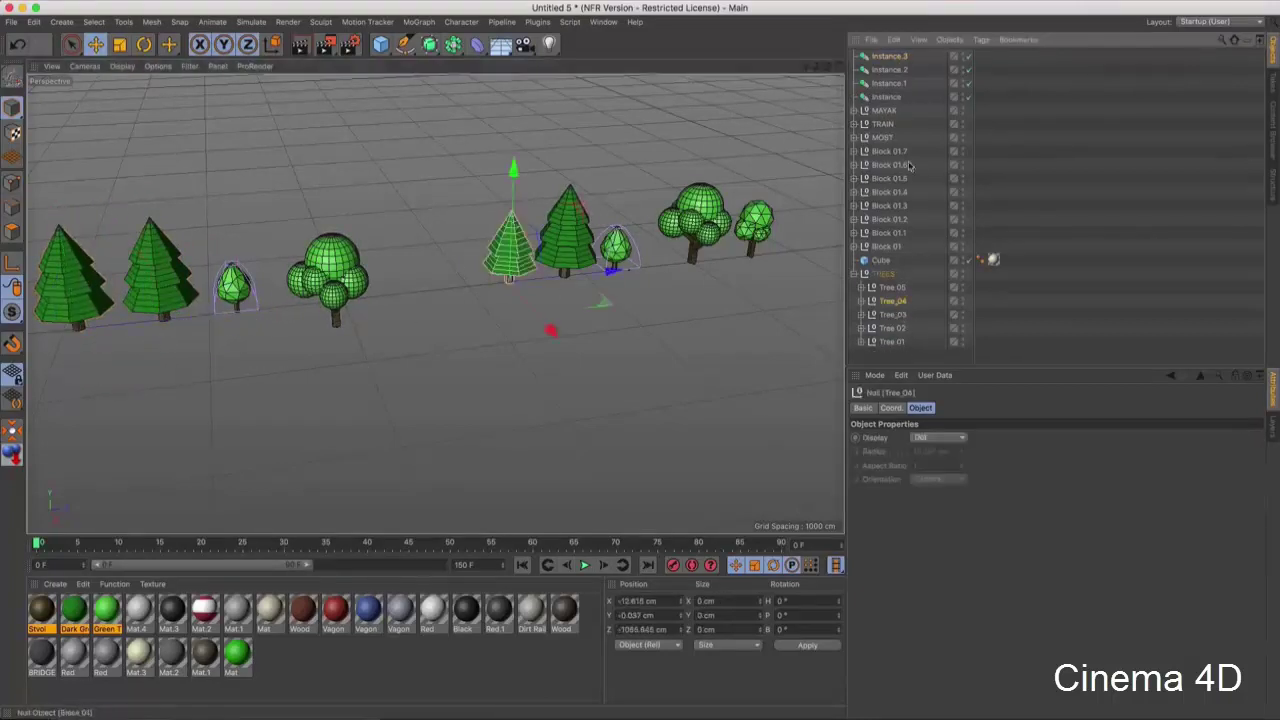
{"action": "left_click", "coordinate": [896, 58]}
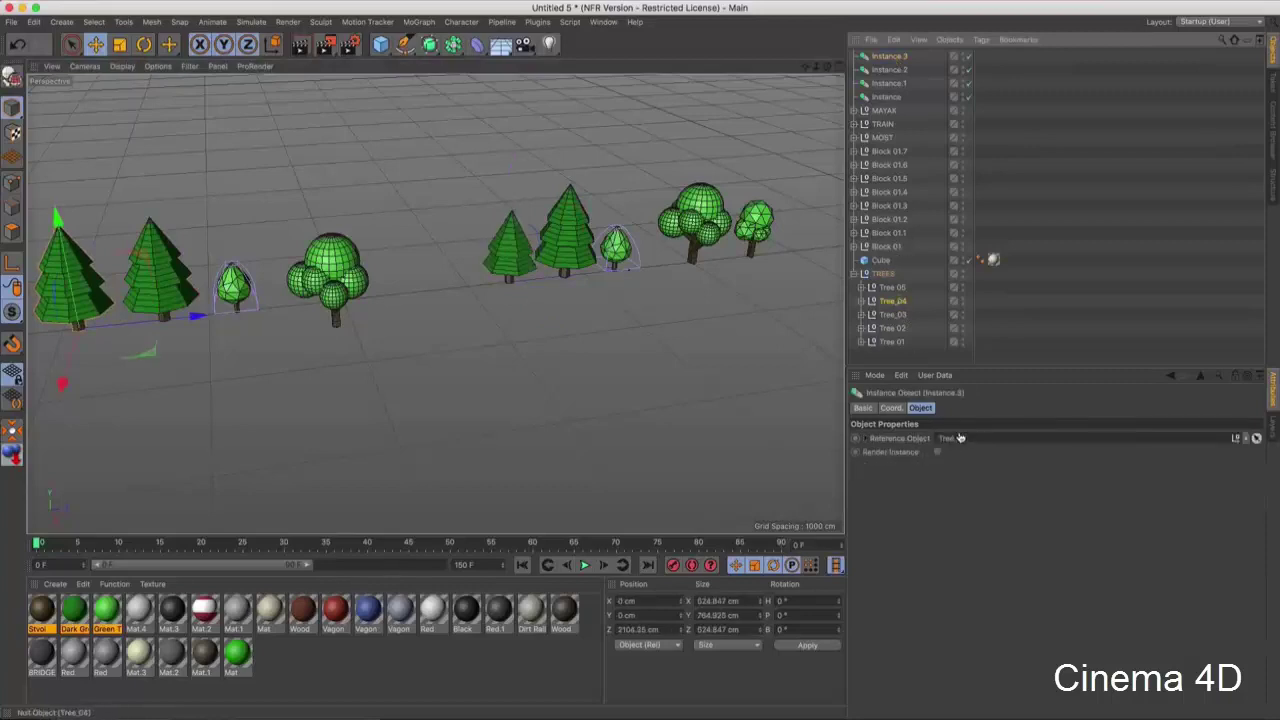
{"action": "left_click_drag", "start_coordinate": [958, 438], "coordinate": [958, 438]}
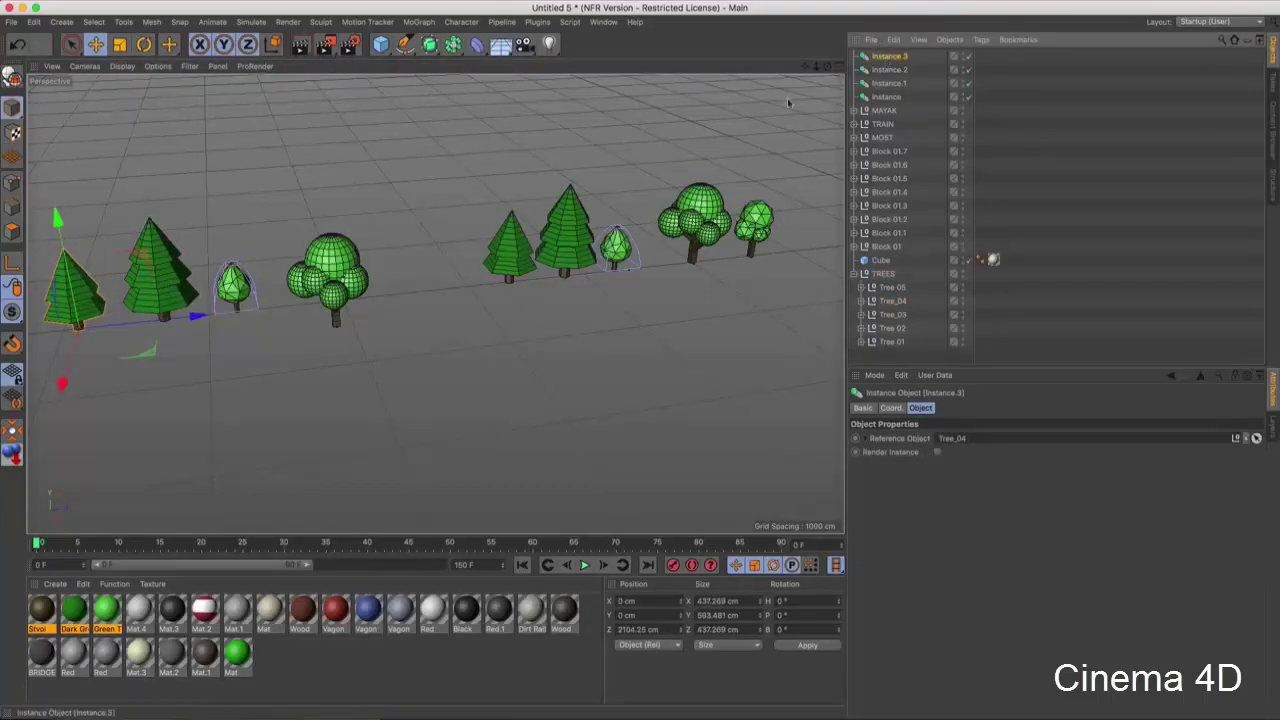
- Copy Instance.3 along the row as Instance.4 showing Tree_05, then select all five instances
{"action": "left_click_drag", "start_coordinate": [195, 317], "coordinate": [512, 294], "text": "ctrl"}
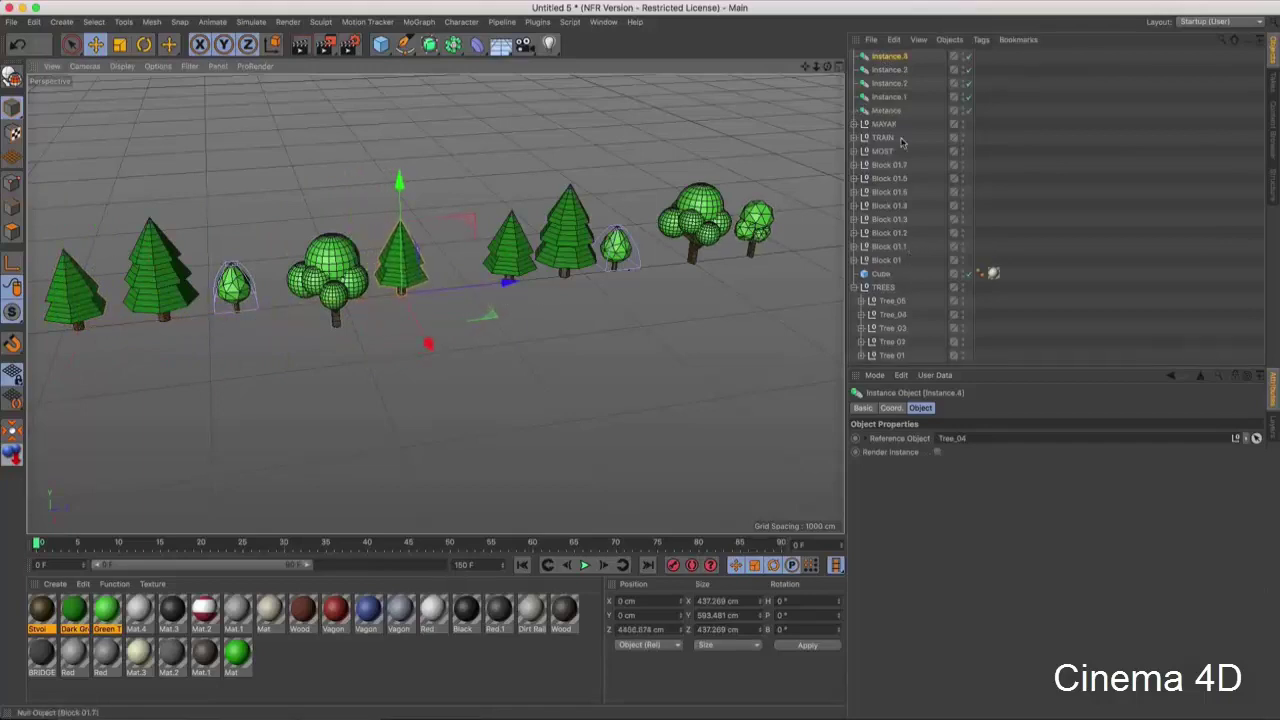
{"action": "left_click_drag", "start_coordinate": [900, 326], "coordinate": [903, 318]}
{"action": "left_click_drag", "start_coordinate": [951, 442], "coordinate": [952, 441]}
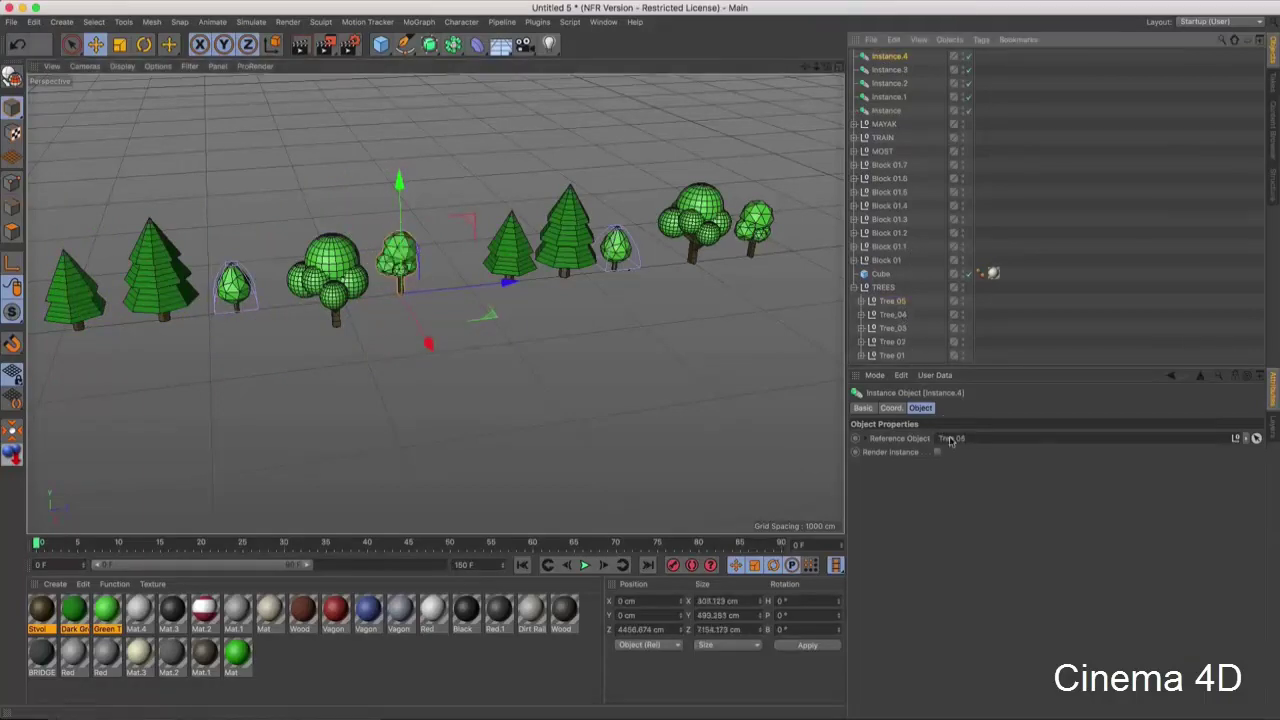
{"action": "left_click", "coordinate": [859, 288]}
{"action": "left_click", "coordinate": [900, 110]}
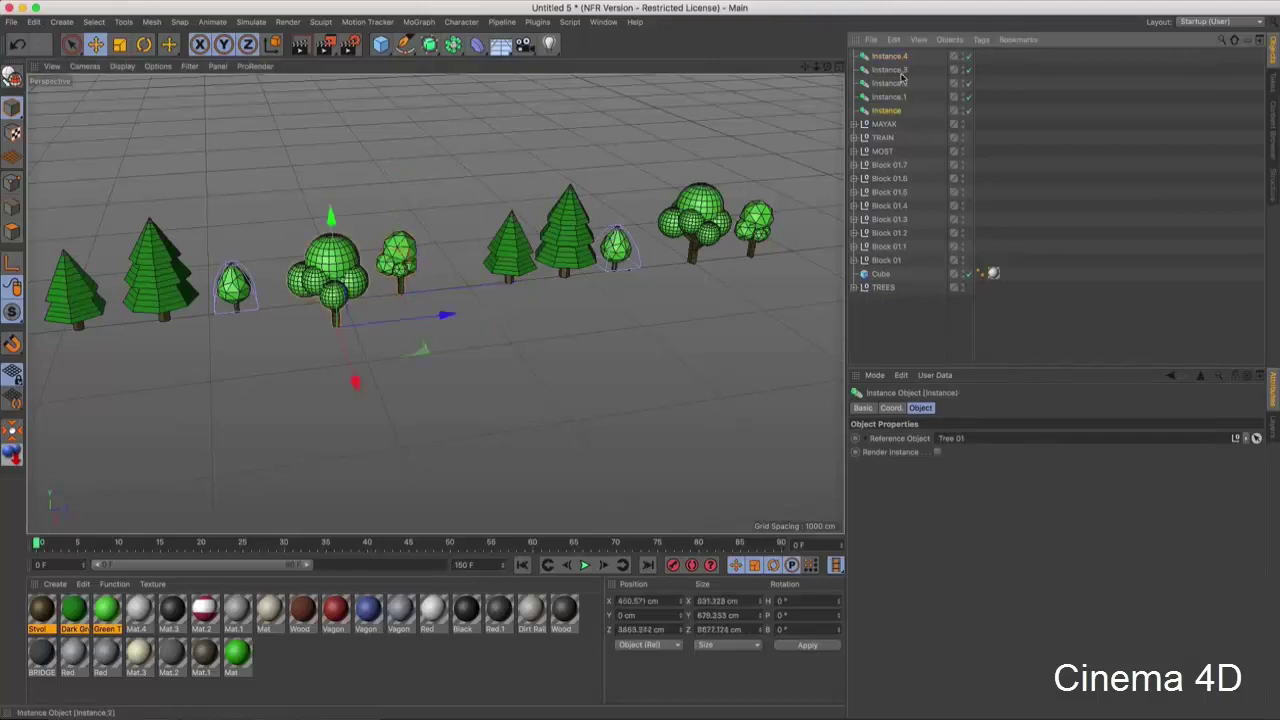
{"action": "left_click", "coordinate": [890, 56], "text": "shift"}
- Drag the five selected tree instances toward the lighthouse, then deselect them
{"action": "middle_click_drag", "start_coordinate": [400, 307], "coordinate": [435, 303], "text": "alt"}
{"action": "scroll", "coordinate": [435, 303], "scroll_direction": "down", "scroll_amount": 3}
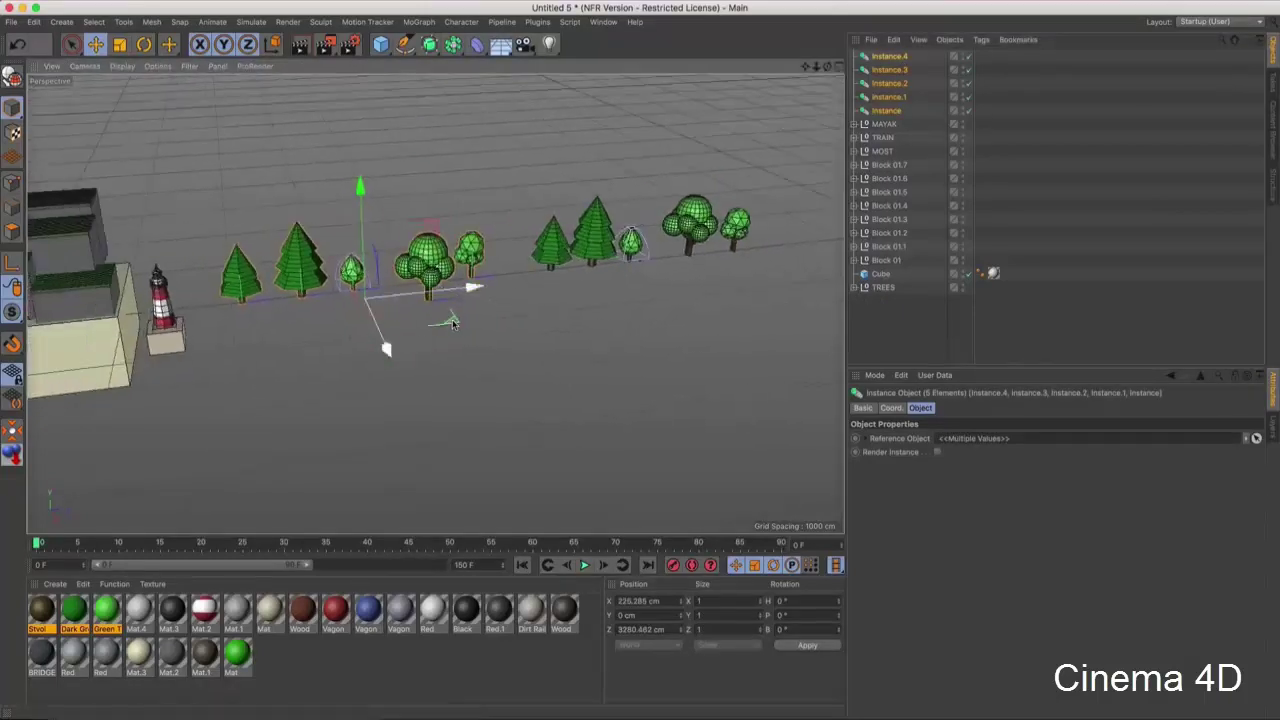
{"action": "left_click_drag", "start_coordinate": [461, 318], "coordinate": [449, 453]}
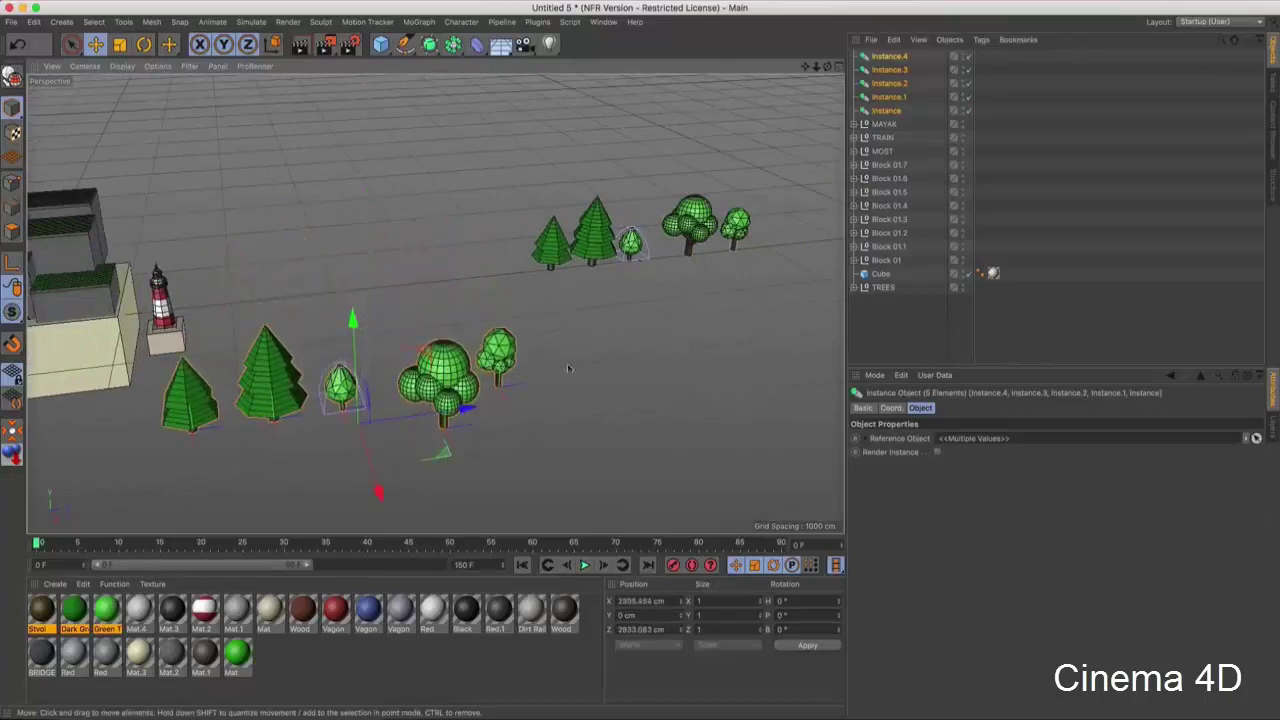
{"action": "left_click_drag", "start_coordinate": [202, 358], "coordinate": [320, 313], "text": "alt"}
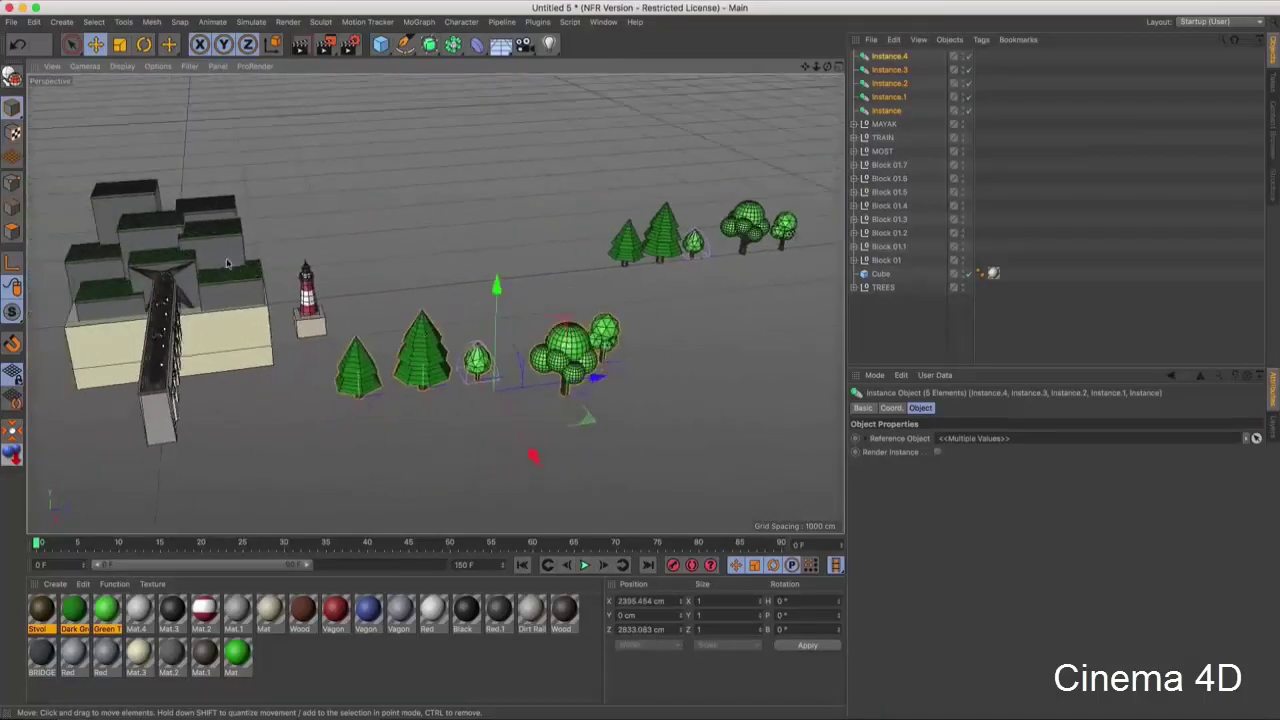
{"action": "scroll", "coordinate": [320, 313], "scroll_direction": "up", "scroll_amount": 3}
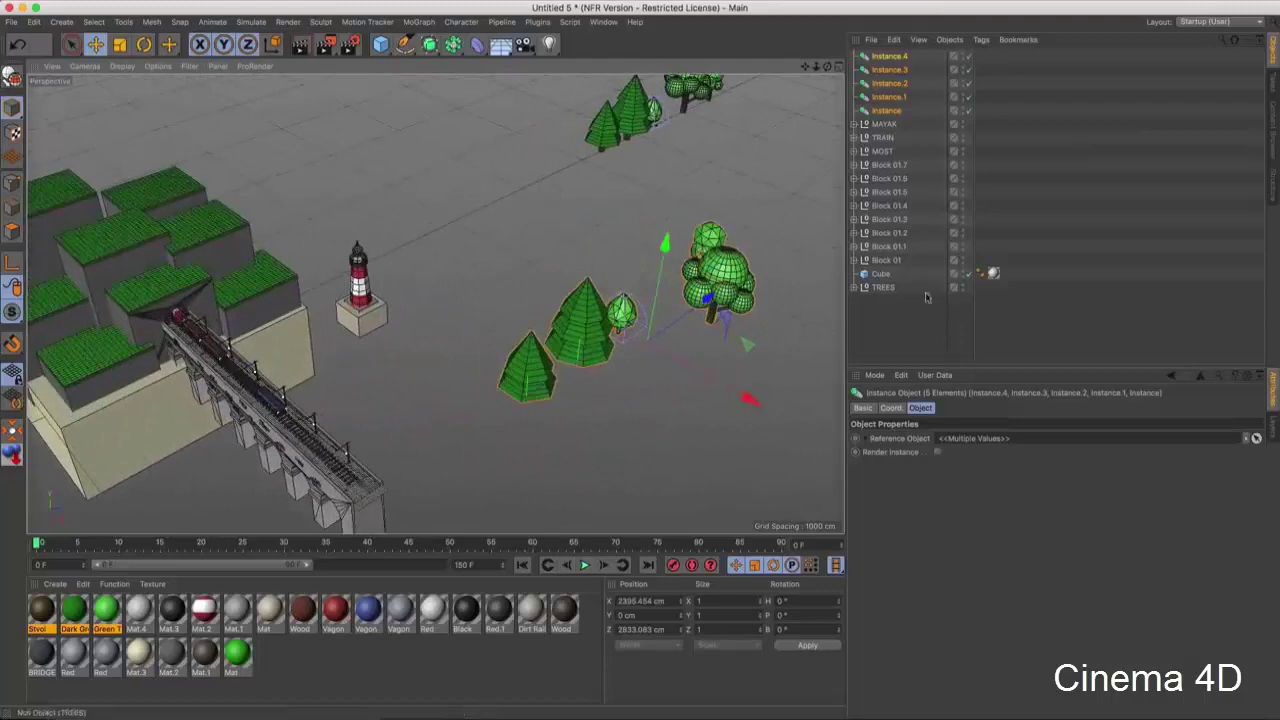
{"action": "left_click", "coordinate": [968, 304]}
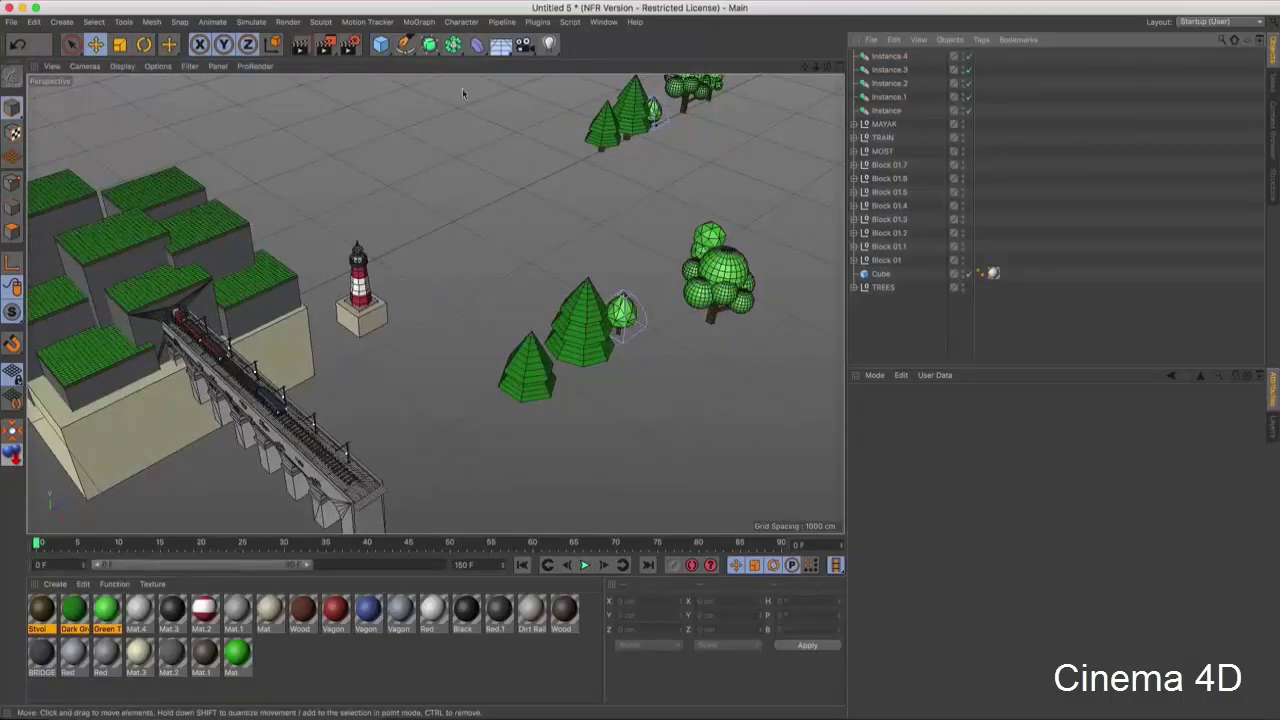
- Add a MoGraph Cloner to the scene
{"action": "left_click", "coordinate": [419, 21]}
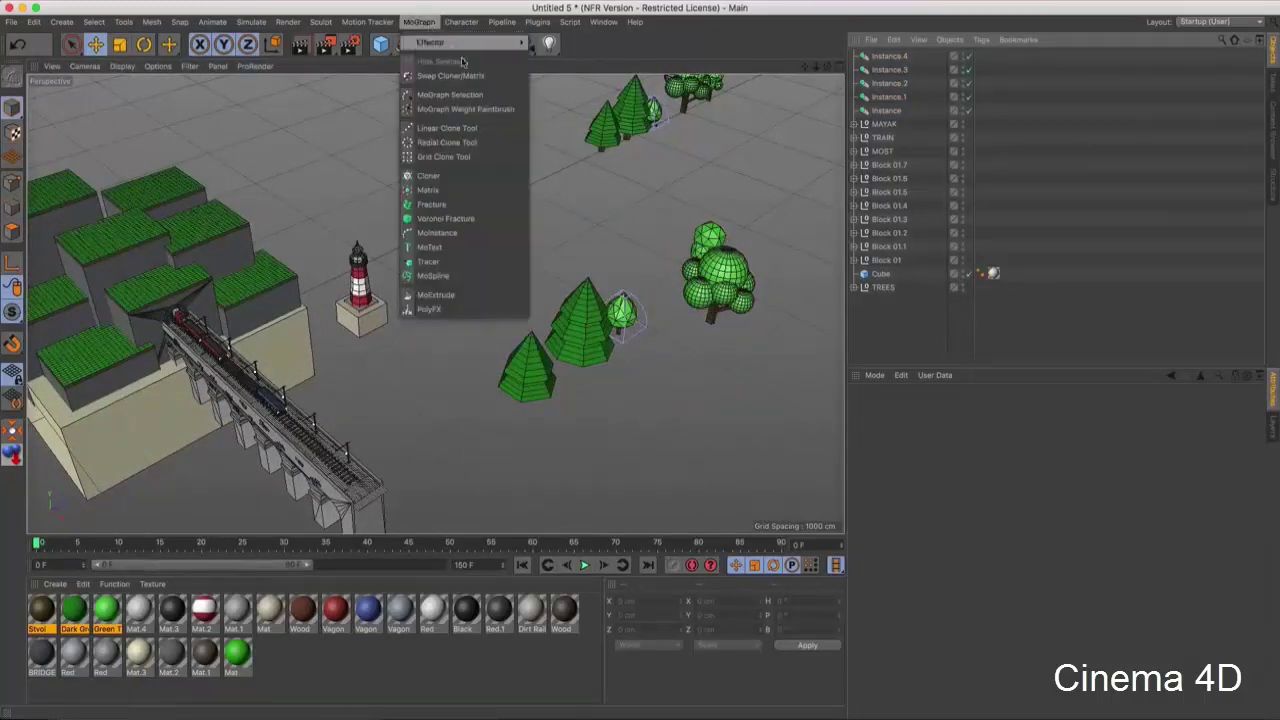
{"action": "left_click", "coordinate": [475, 178]}
{"action": "left_click_drag", "start_coordinate": [257, 283], "coordinate": [434, 344], "text": "alt"}
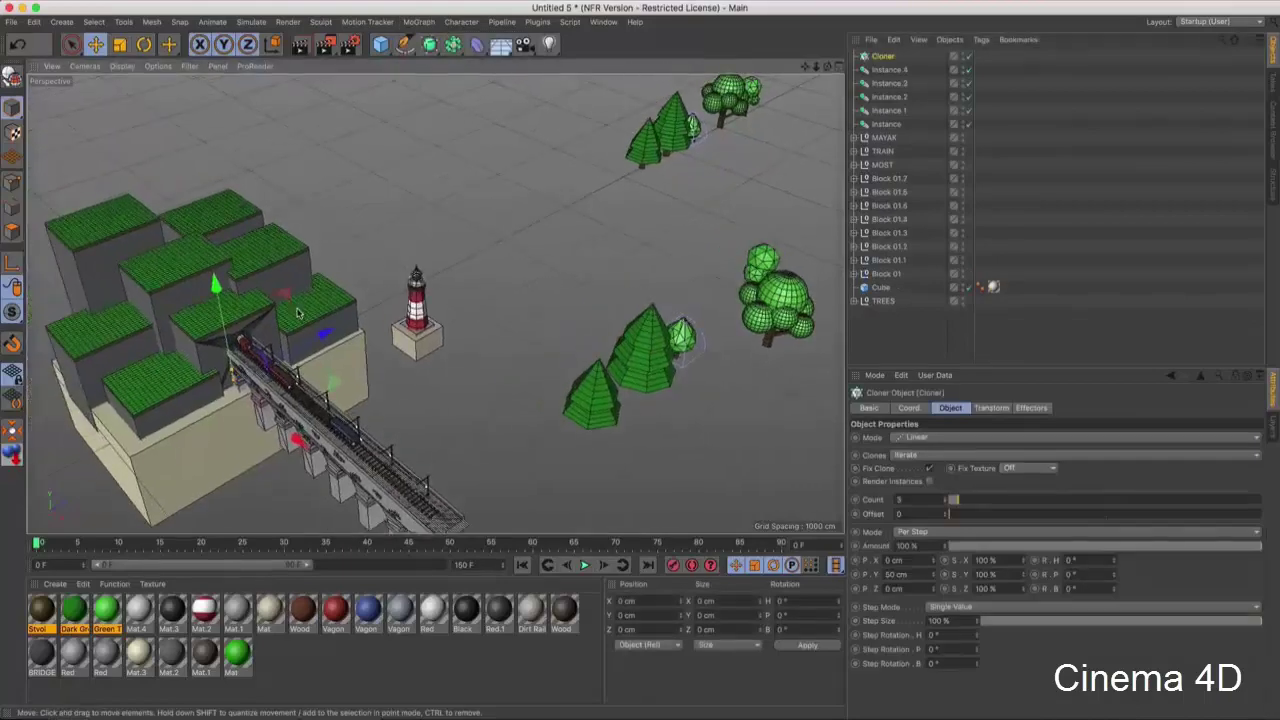
- Select Instance through Instance.4 and nest them under the Cloner
{"action": "left_click", "coordinate": [886, 124]}
{"action": "left_click", "coordinate": [888, 110], "text": "shift"}
{"action": "left_click", "coordinate": [889, 83], "text": "shift"}
{"action": "left_click", "coordinate": [899, 71], "text": "shift"}
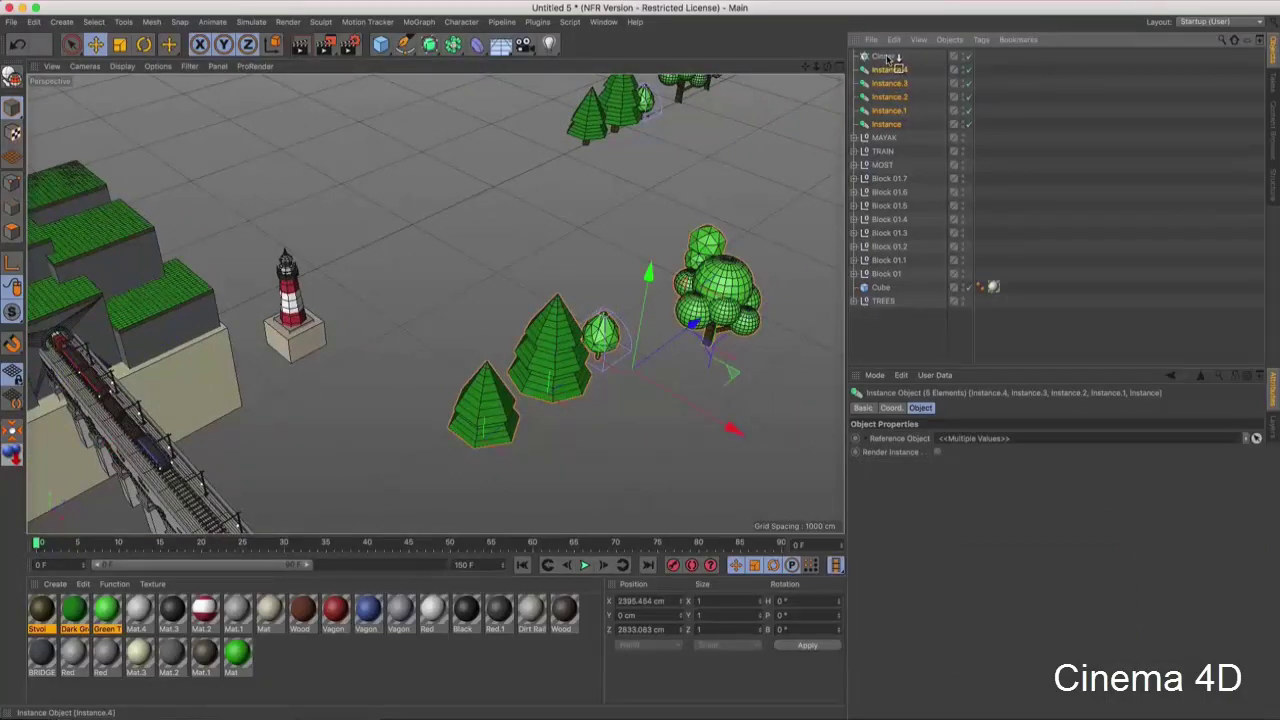
{"action": "left_click_drag", "start_coordinate": [897, 60], "coordinate": [885, 57]}
{"action": "left_click_drag", "start_coordinate": [434, 300], "coordinate": [466, 229], "text": "alt"}
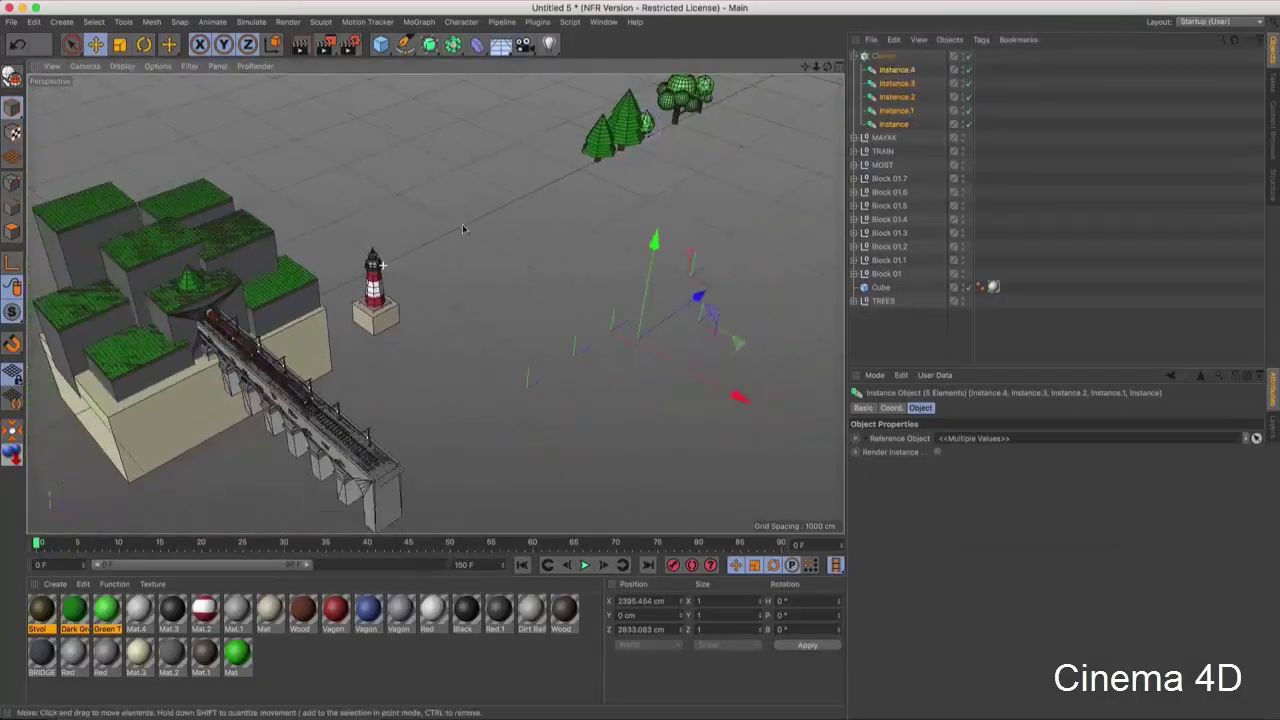
- Select the Cloner and move it to an open spot near the lighthouse
{"action": "left_click", "coordinate": [884, 56]}
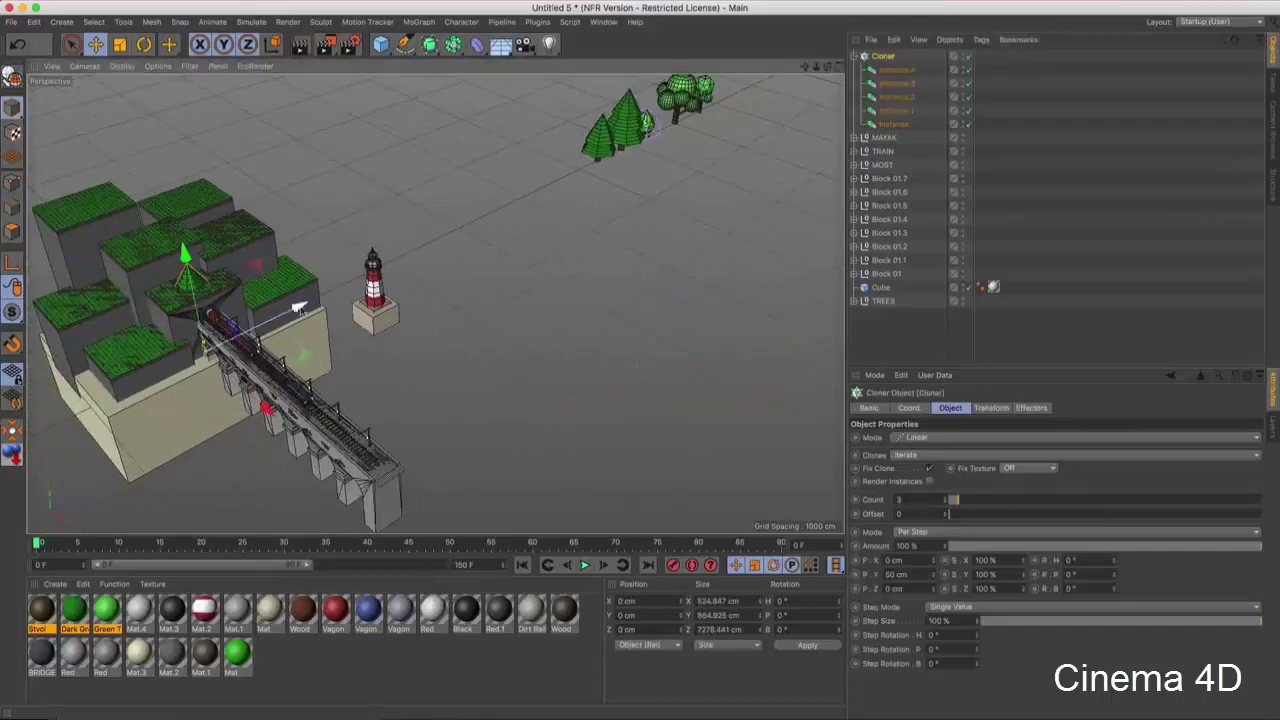
{"action": "left_click_drag", "start_coordinate": [448, 240], "coordinate": [433, 193]}
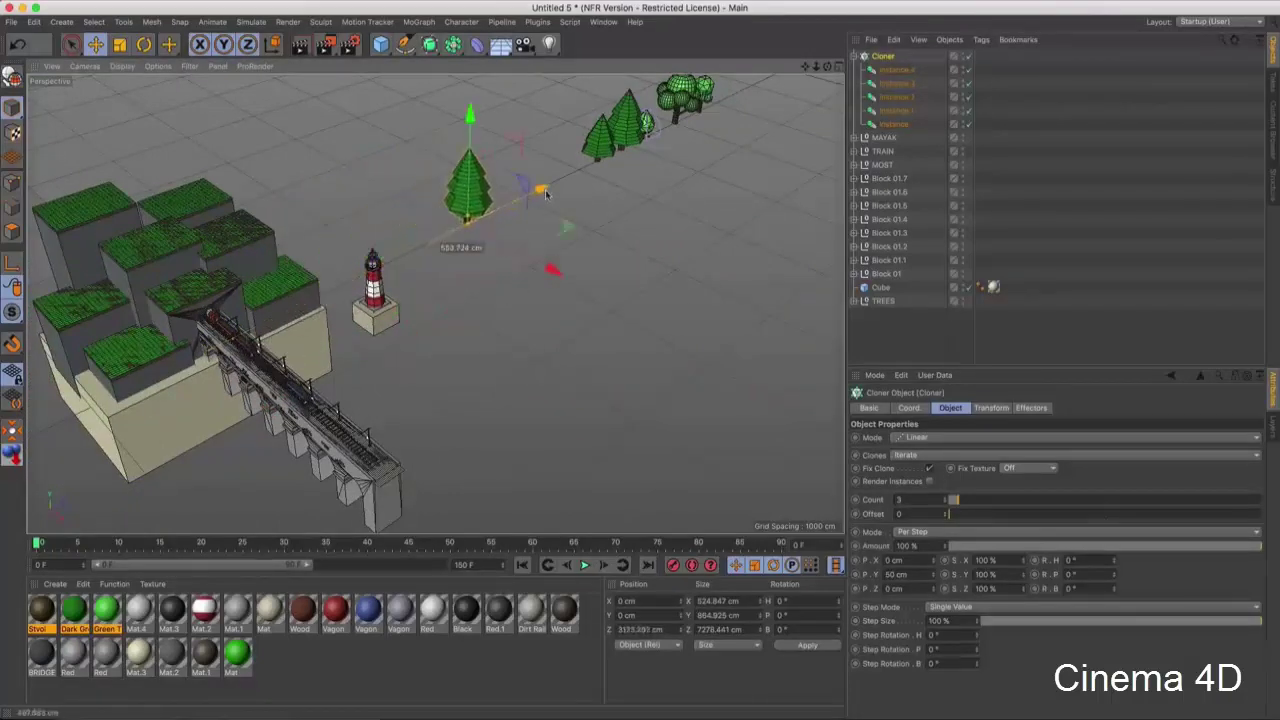
{"action": "scroll", "coordinate": [434, 192], "scroll_direction": "up", "scroll_amount": 3}
{"action": "left_click_drag", "start_coordinate": [434, 192], "coordinate": [428, 143], "text": "alt"}
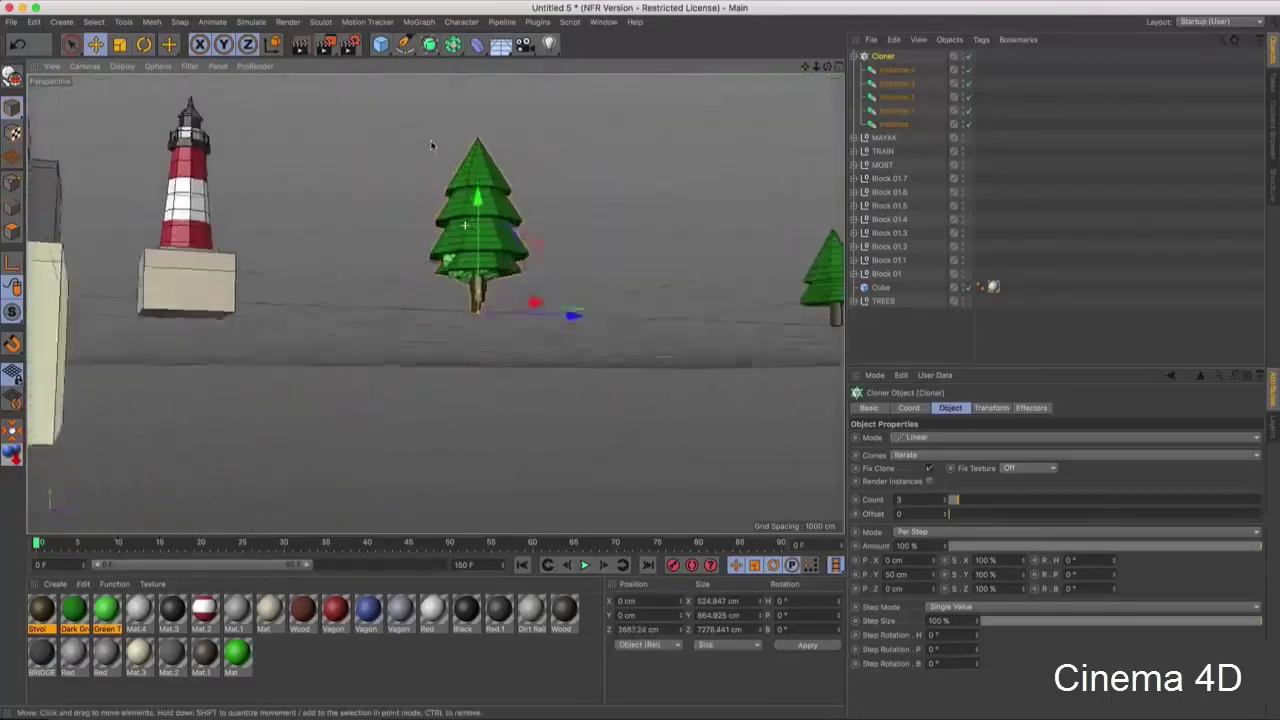
{"action": "scroll", "coordinate": [457, 197], "scroll_direction": "up", "scroll_amount": 2}
{"action": "left_click_drag", "start_coordinate": [457, 197], "coordinate": [470, 300], "text": "alt"}
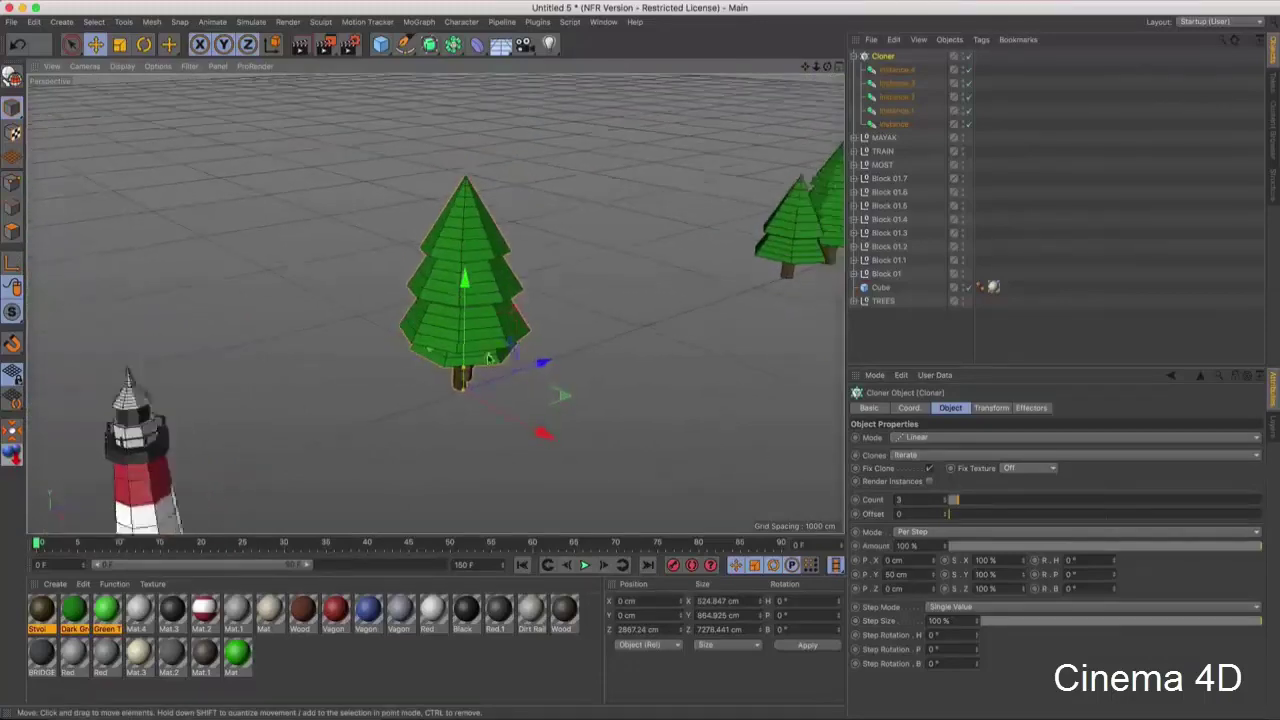
- Set the Cloner's P.Y spacing to 683 cm and Count to 12
{"action": "left_click_drag", "start_coordinate": [935, 580], "coordinate": [985, 580]}
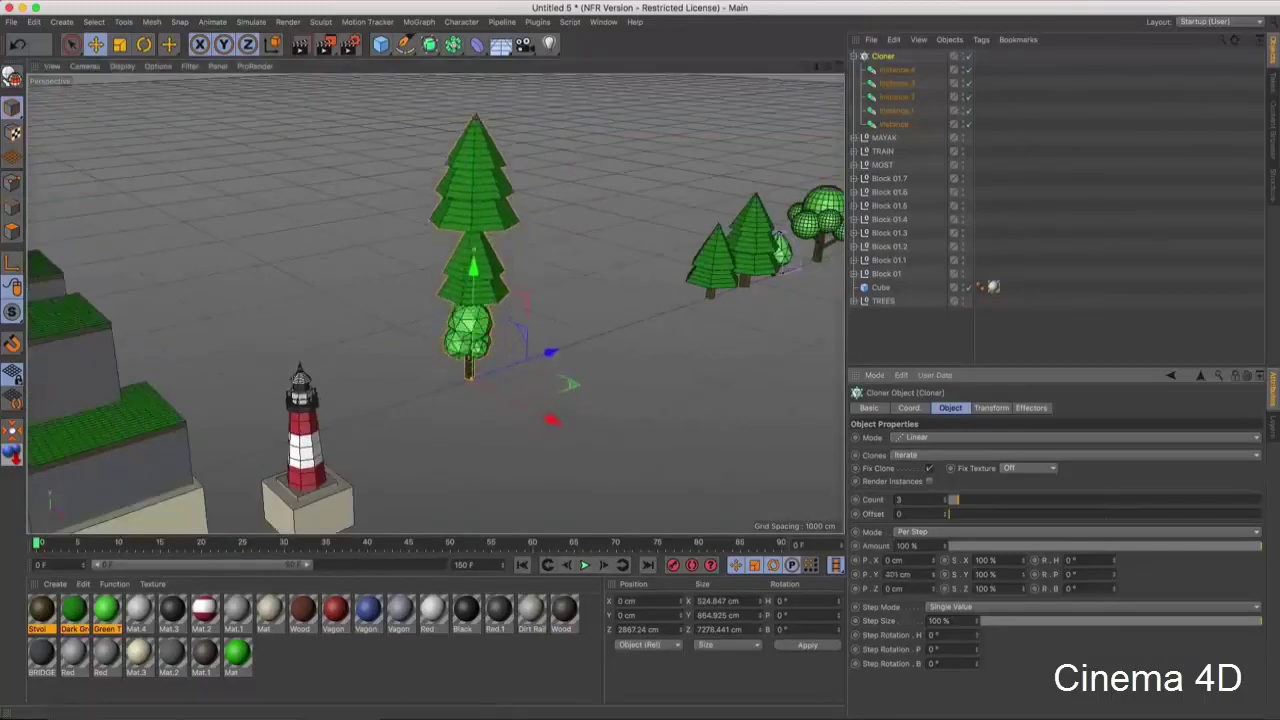
{"action": "mouse_move", "coordinate": [470, 500]}
{"action": "left_mouse_down", "text": "alt"}
{"action": "mouse_move", "coordinate": [480, 437]}
{"action": "mouse_move", "coordinate": [398, 424]}
{"action": "mouse_move", "coordinate": [489, 406]}
{"action": "left_mouse_up", "text": "alt"}
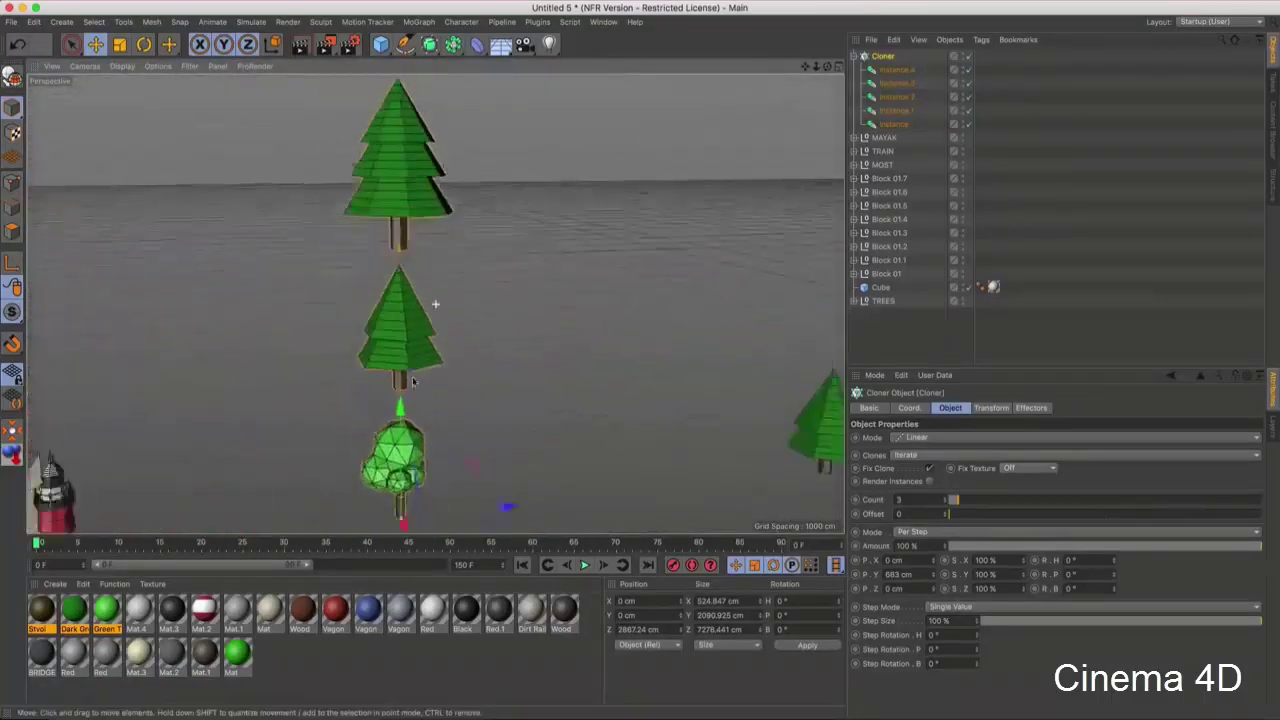
{"action": "left_click_drag", "start_coordinate": [953, 499], "coordinate": [985, 499]}
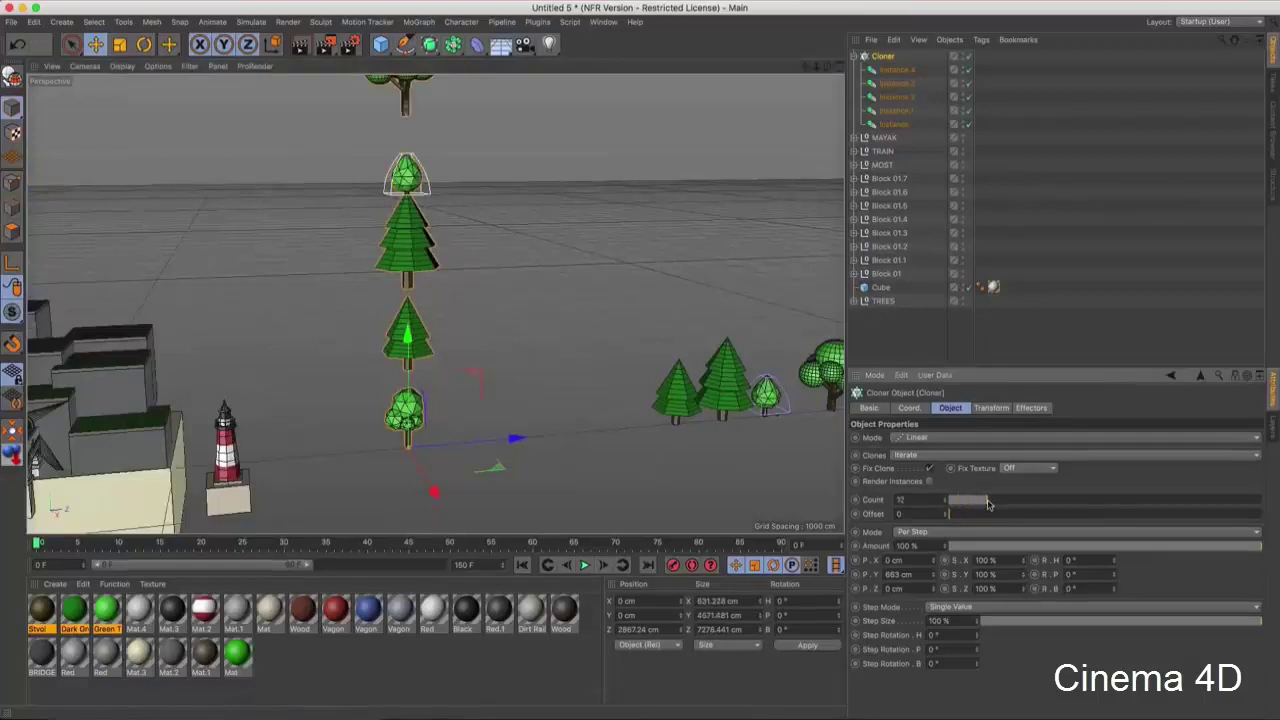
{"action": "mouse_move", "coordinate": [445, 390]}
{"action": "left_mouse_down", "text": "alt"}
{"action": "mouse_move", "coordinate": [428, 378]}
{"action": "mouse_move", "coordinate": [419, 503]}
{"action": "left_mouse_up", "text": "alt"}
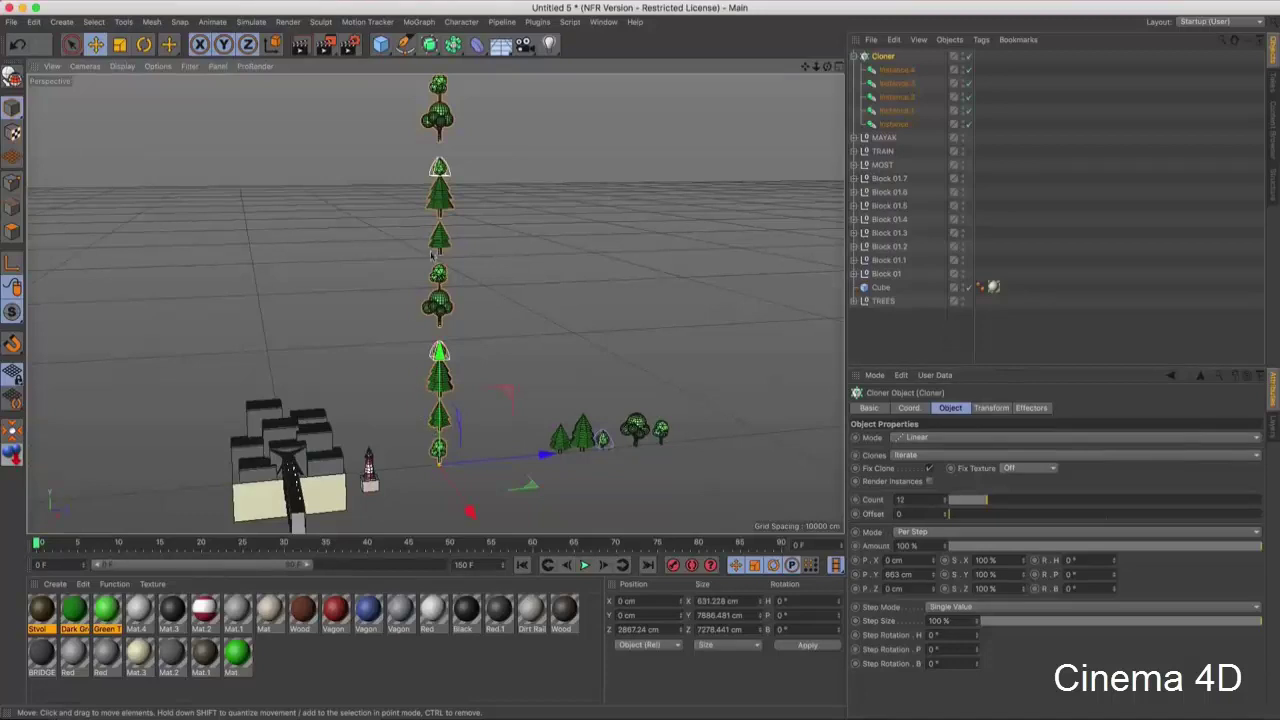
{"action": "left_click_drag", "start_coordinate": [432, 255], "coordinate": [410, 377], "text": "alt"}
{"action": "left_click_drag", "start_coordinate": [437, 421], "coordinate": [461, 171], "text": "alt"}
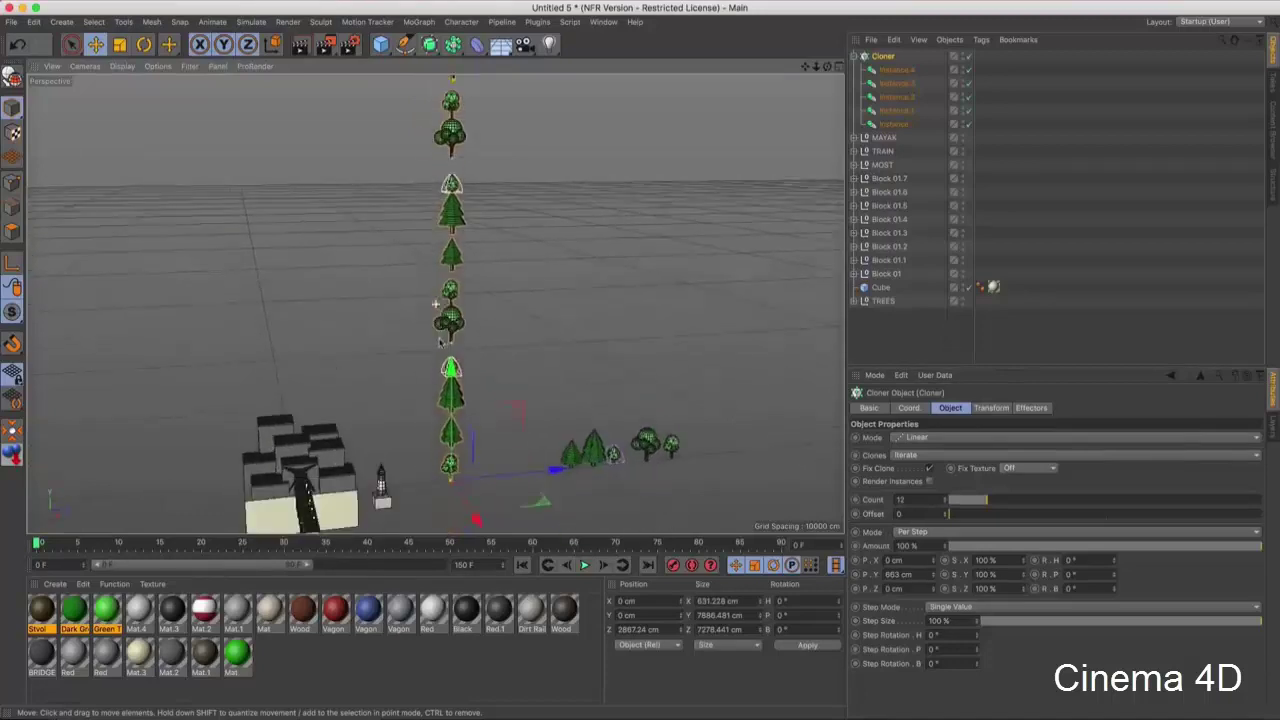
- Deselect the Cloner and orbit to inspect the tall 12-tree column
{"action": "left_click", "coordinate": [675, 273]}
{"action": "left_click_drag", "start_coordinate": [675, 273], "coordinate": [640, 200], "text": "alt"}
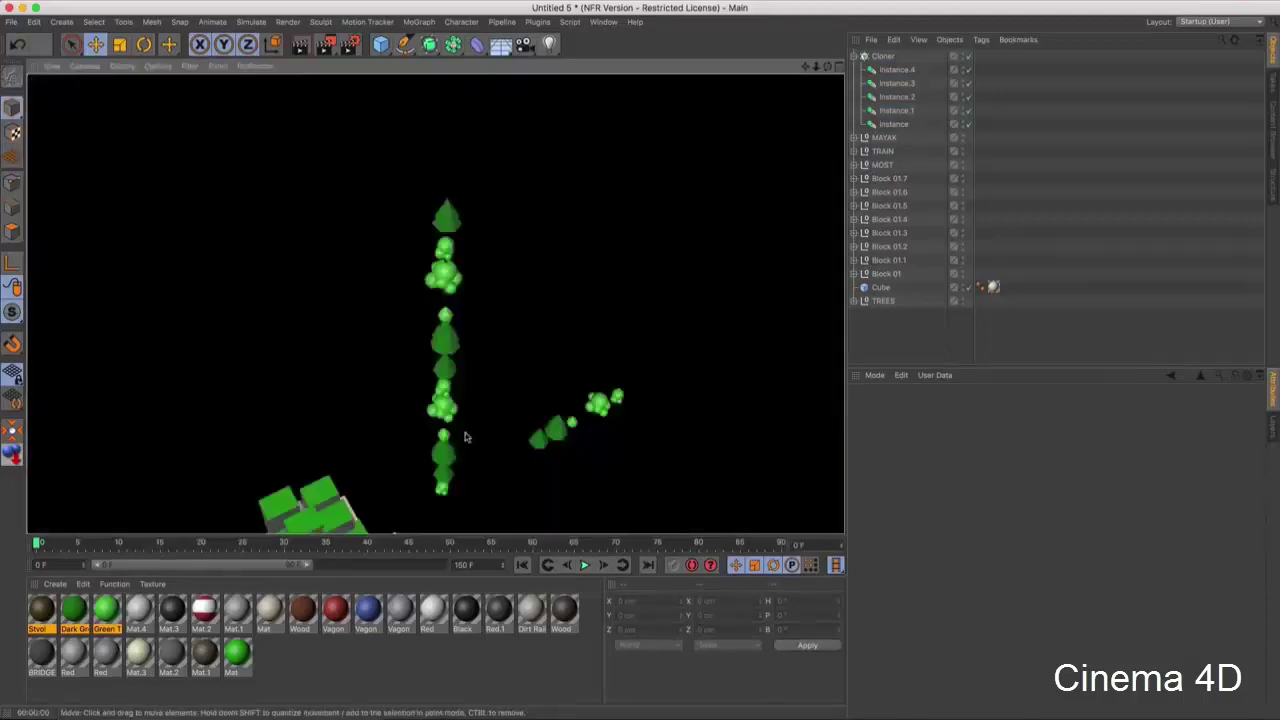
{"action": "left_click_drag", "start_coordinate": [455, 328], "coordinate": [333, 398], "text": "alt"}
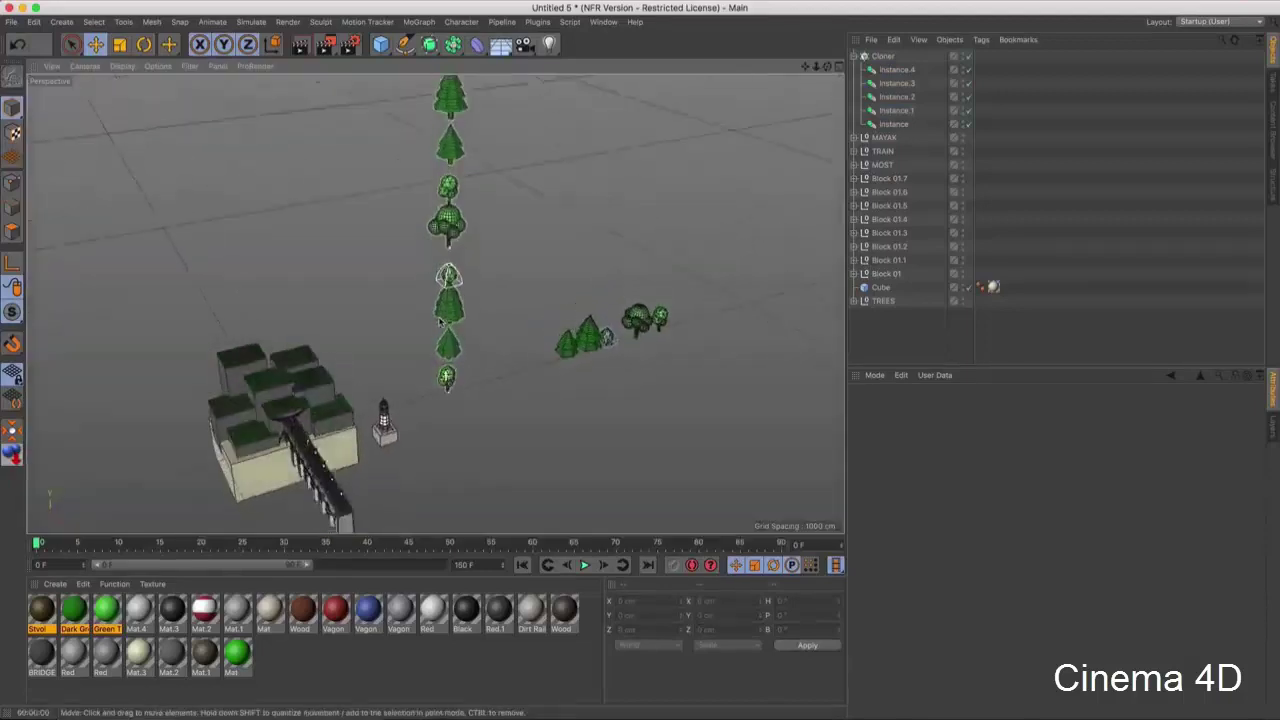
{"action": "scroll", "coordinate": [333, 398], "scroll_direction": "up", "scroll_amount": 5}
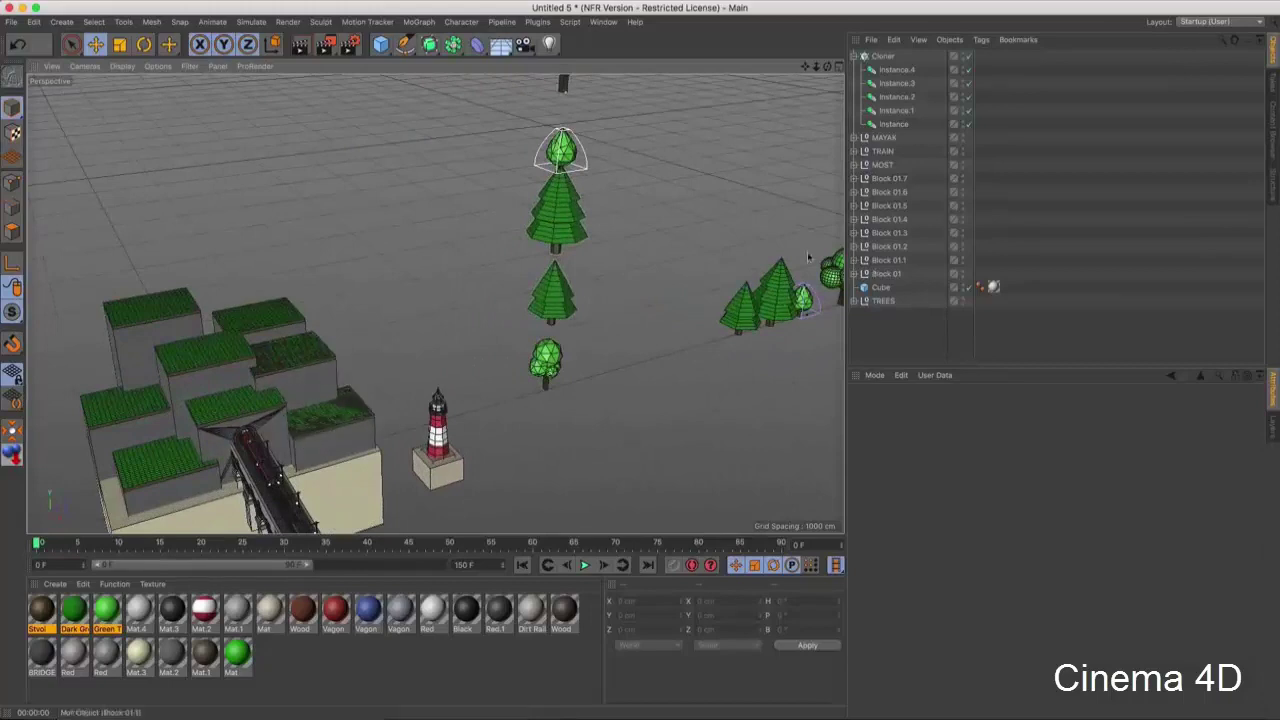
- Expand Block 01 to check its terrain Plane, then reselect the Cloner to show its attributes
{"action": "left_click", "coordinate": [881, 56]}
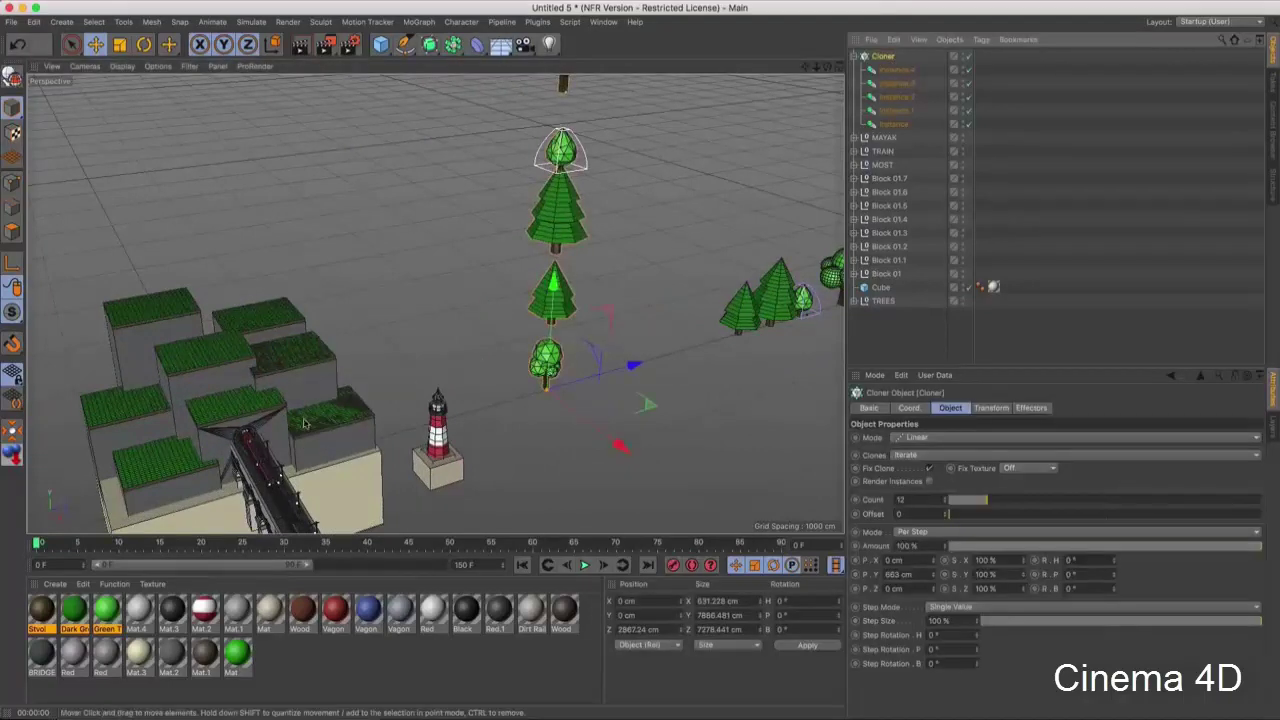
{"action": "scroll", "coordinate": [228, 411], "scroll_direction": "up", "scroll_amount": 2}
{"action": "scroll", "coordinate": [230, 412], "scroll_direction": "up", "scroll_amount": 2}
{"action": "scroll", "coordinate": [249, 425], "scroll_direction": "up", "scroll_amount": 2}
{"action": "scroll", "coordinate": [249, 425], "scroll_direction": "up", "scroll_amount": 2}
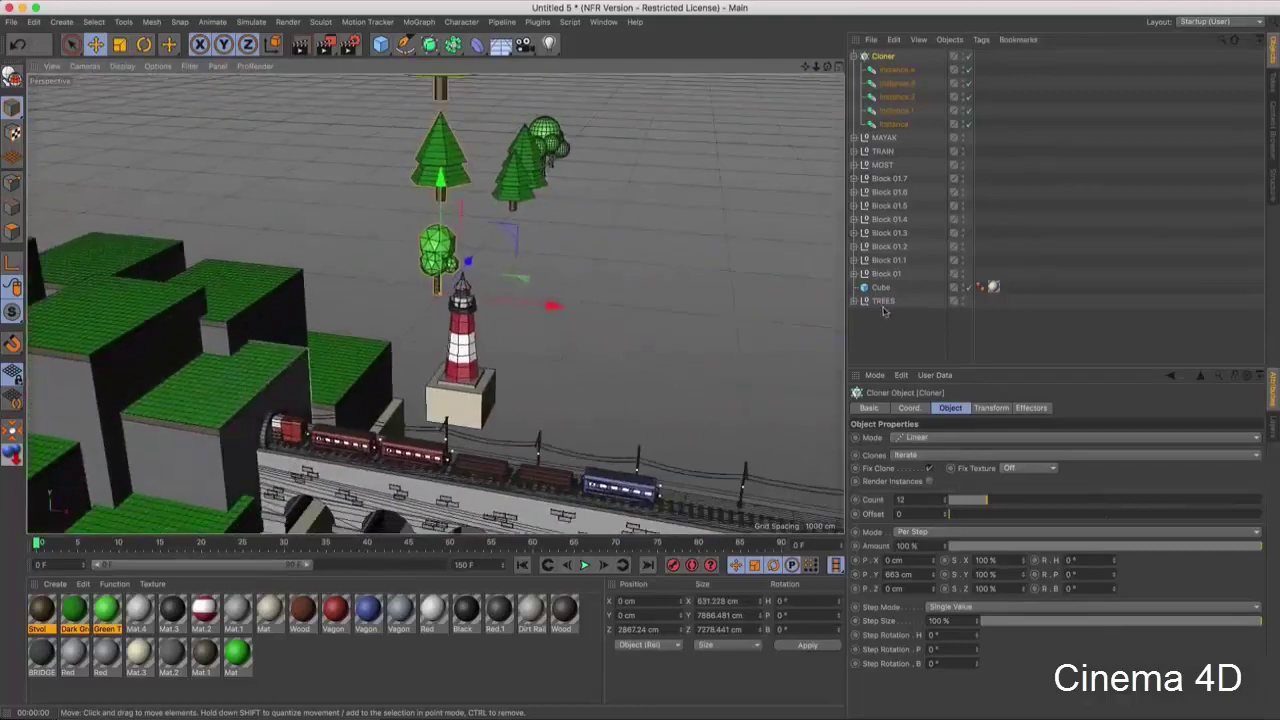
{"action": "scroll", "coordinate": [236, 402], "scroll_direction": "up", "scroll_amount": 2}
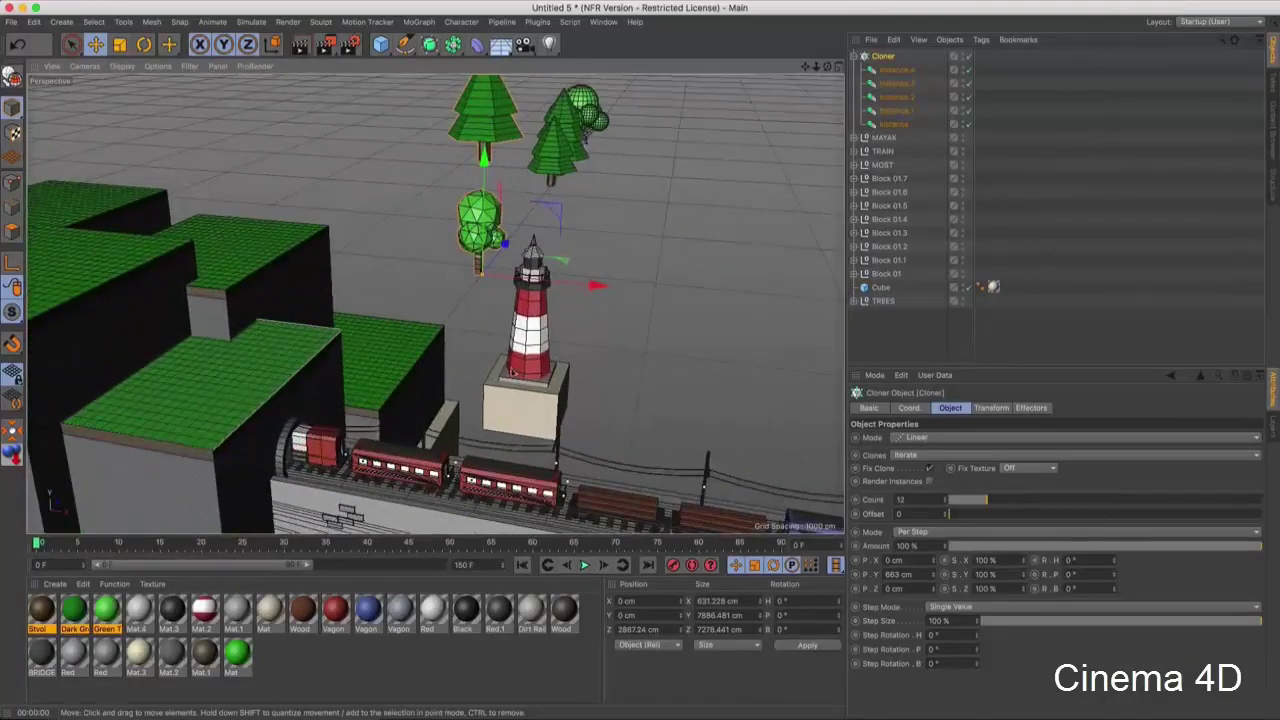
{"action": "left_click", "coordinate": [854, 274]}
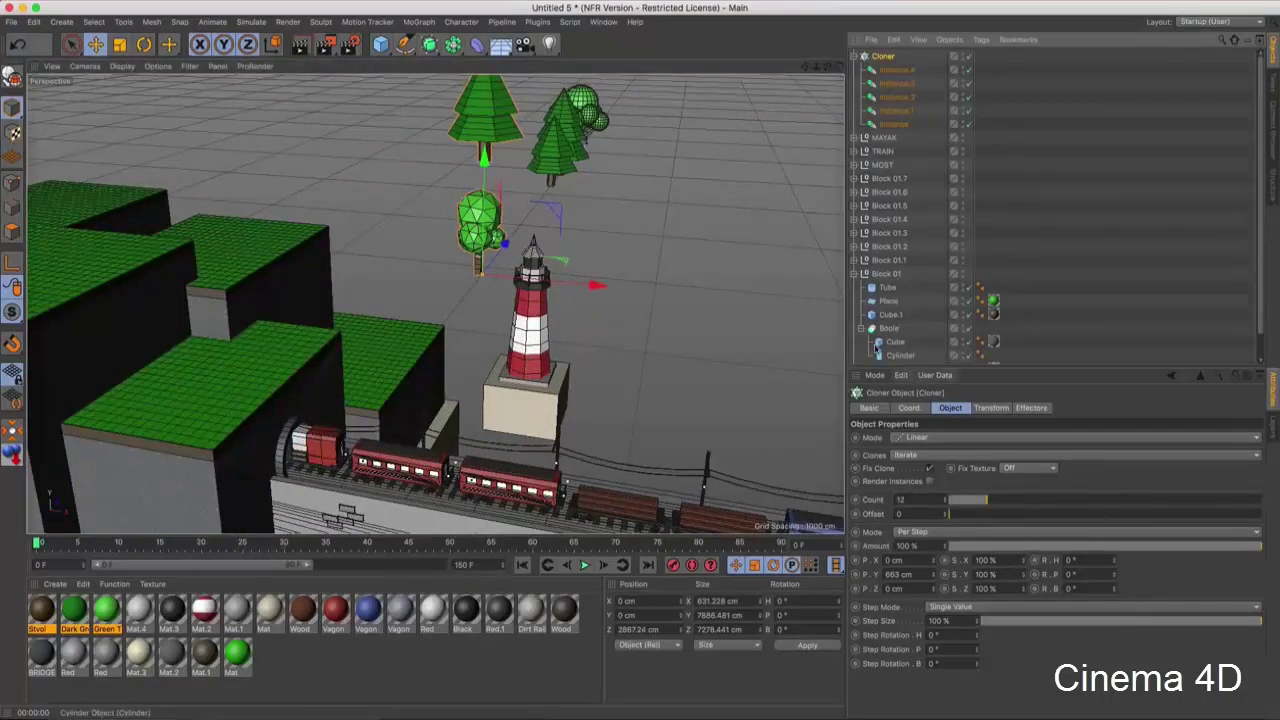
{"action": "left_click", "coordinate": [888, 301]}
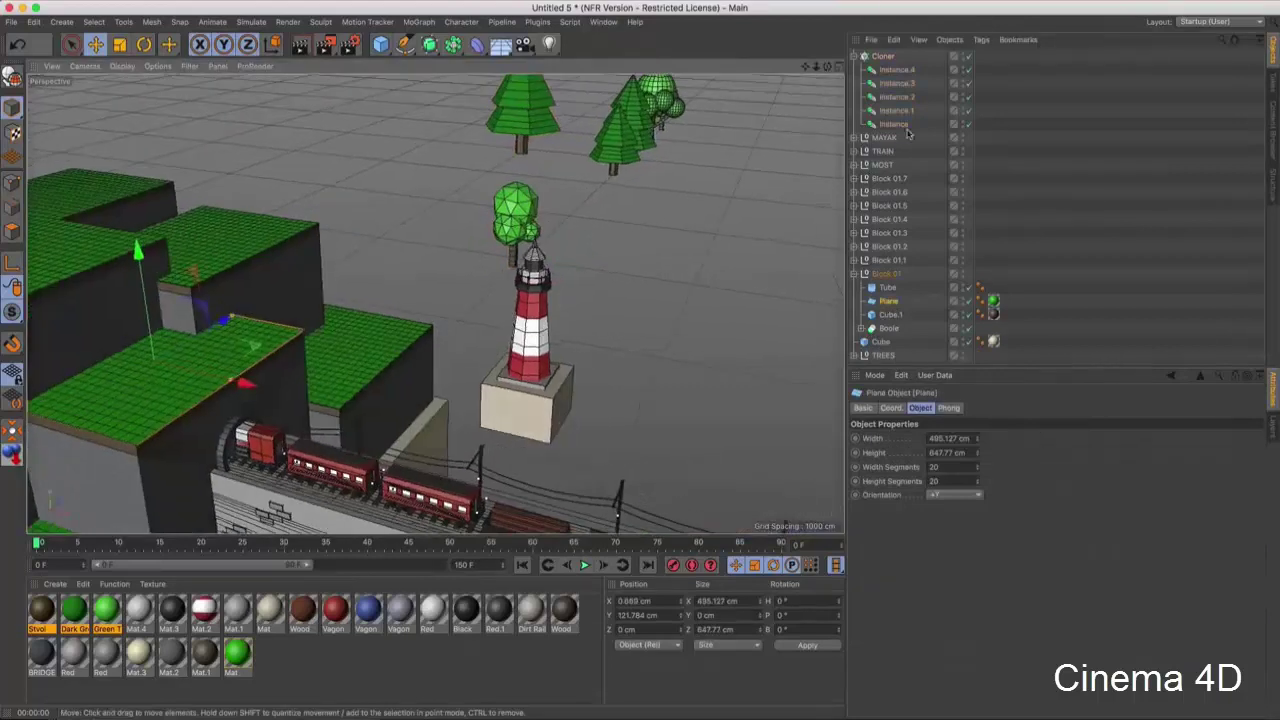
{"action": "left_click", "coordinate": [885, 57]}
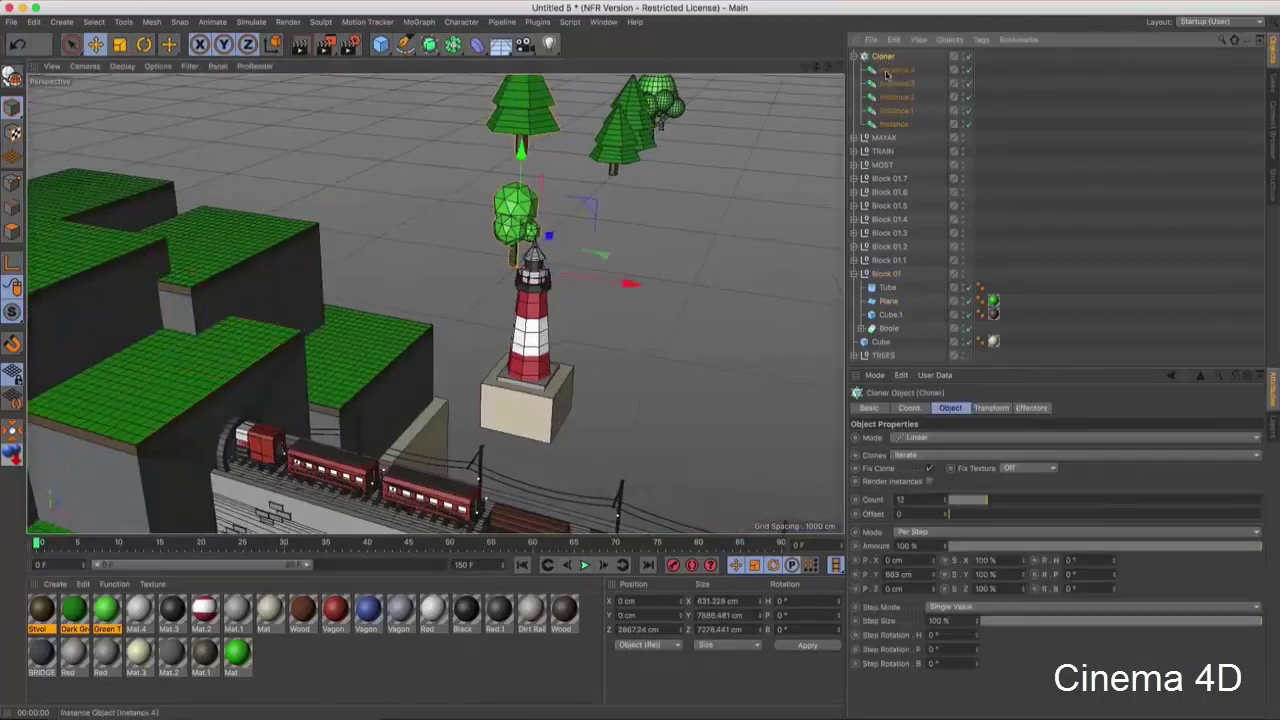
- Switch the Cloner Mode to Object and set the Plane as its Object
{"action": "left_click", "coordinate": [928, 442]}
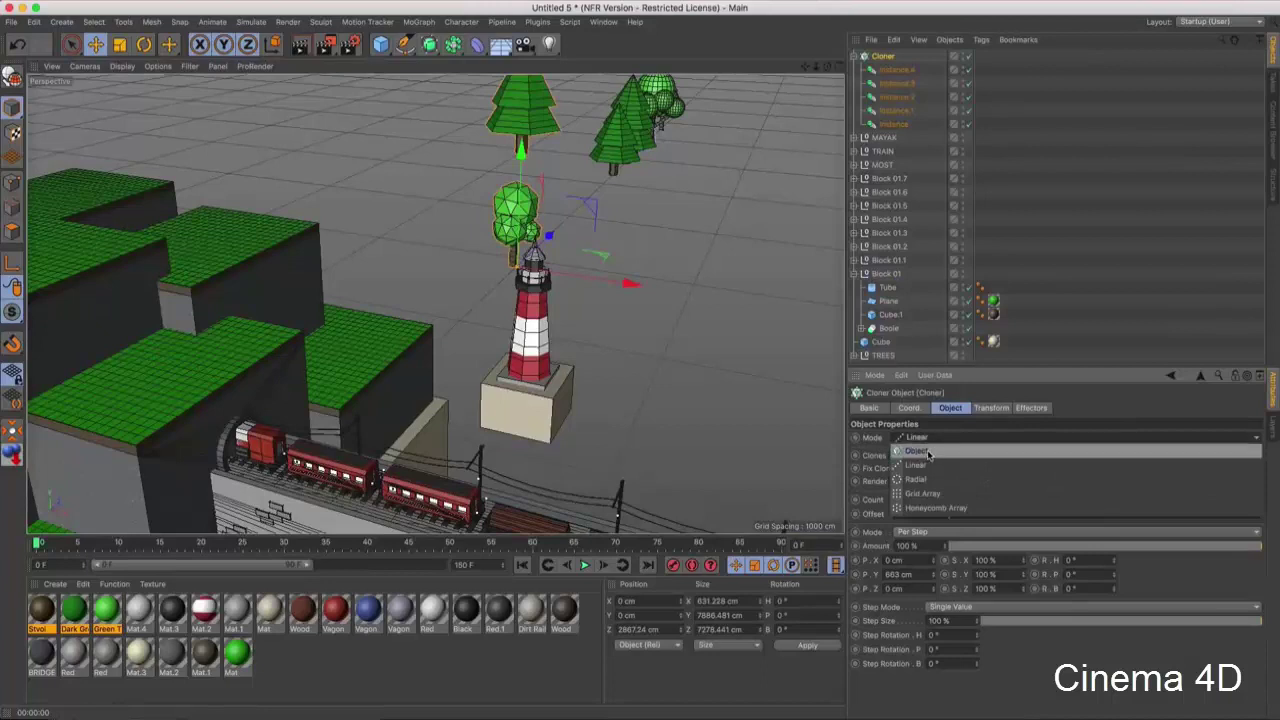
{"action": "left_click", "coordinate": [928, 453]}
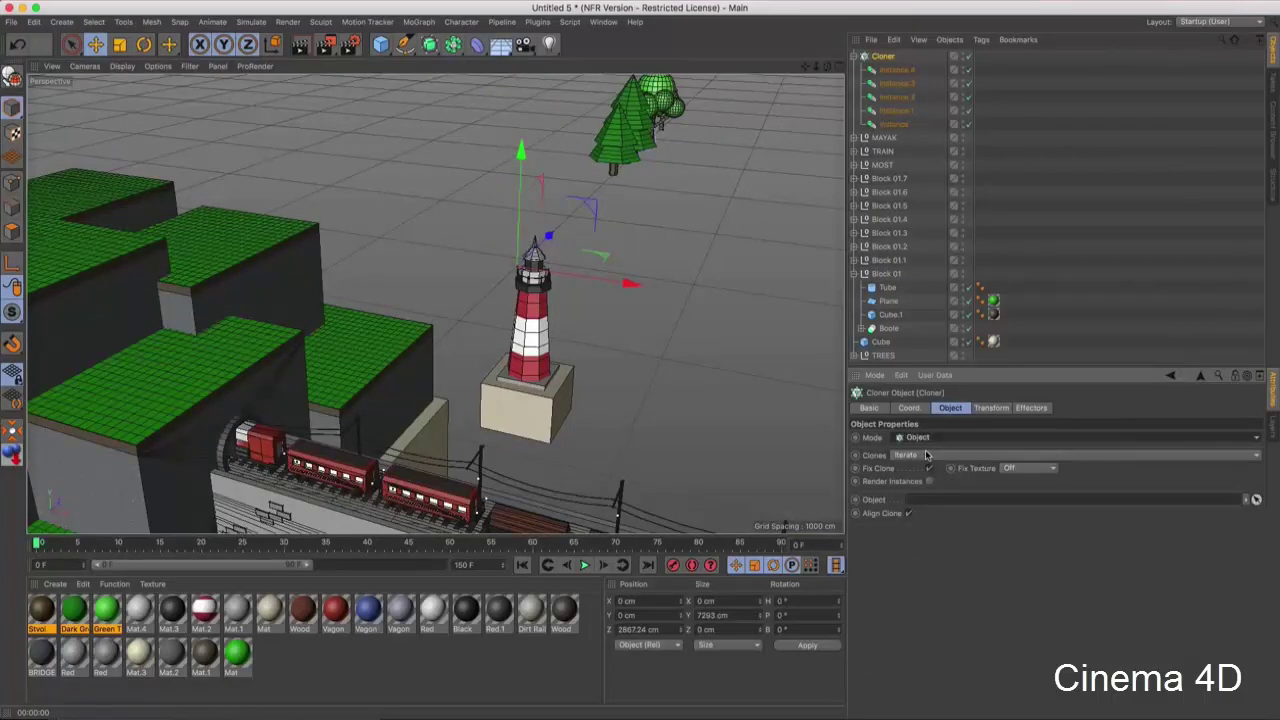
{"action": "left_click_drag", "start_coordinate": [885, 302], "coordinate": [901, 327]}
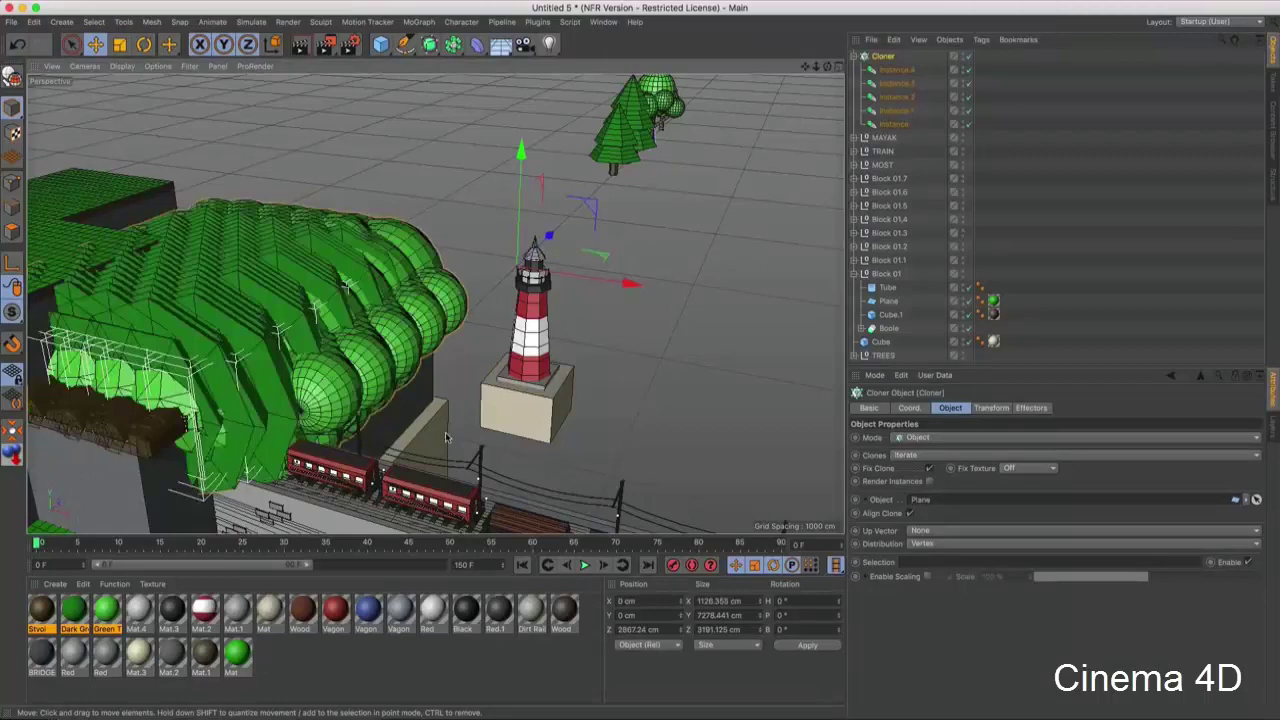
{"action": "left_click_drag", "start_coordinate": [530, 400], "coordinate": [730, 400], "text": "alt"}
{"action": "left_click_drag", "start_coordinate": [435, 300], "coordinate": [560, 255], "text": "alt"}
{"action": "mouse_move", "coordinate": [232, 364]}
{"action": "left_mouse_down", "text": "alt"}
{"action": "mouse_move", "coordinate": [350, 345]}
{"action": "mouse_move", "coordinate": [436, 305]}
{"action": "left_mouse_up", "text": "alt"}
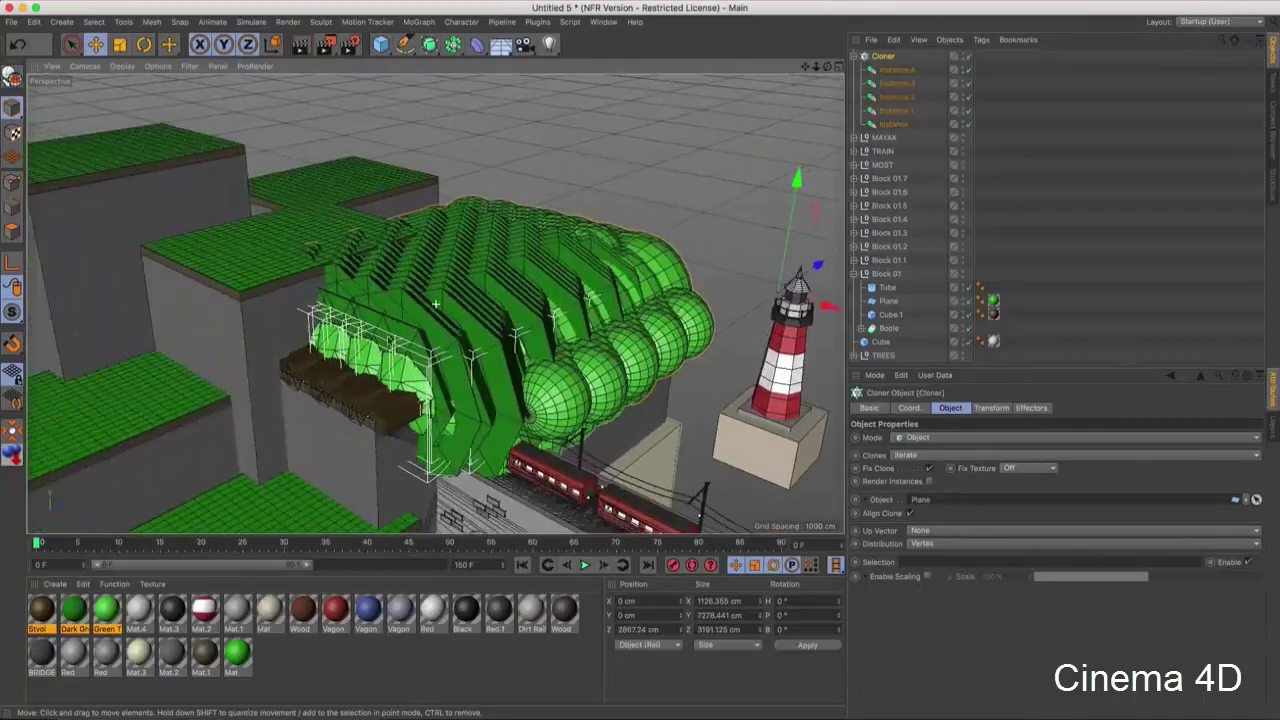
{"action": "left_click_drag", "start_coordinate": [520, 352], "coordinate": [521, 362], "text": "alt"}
{"action": "left_click_drag", "start_coordinate": [521, 415], "coordinate": [486, 340], "text": "alt"}
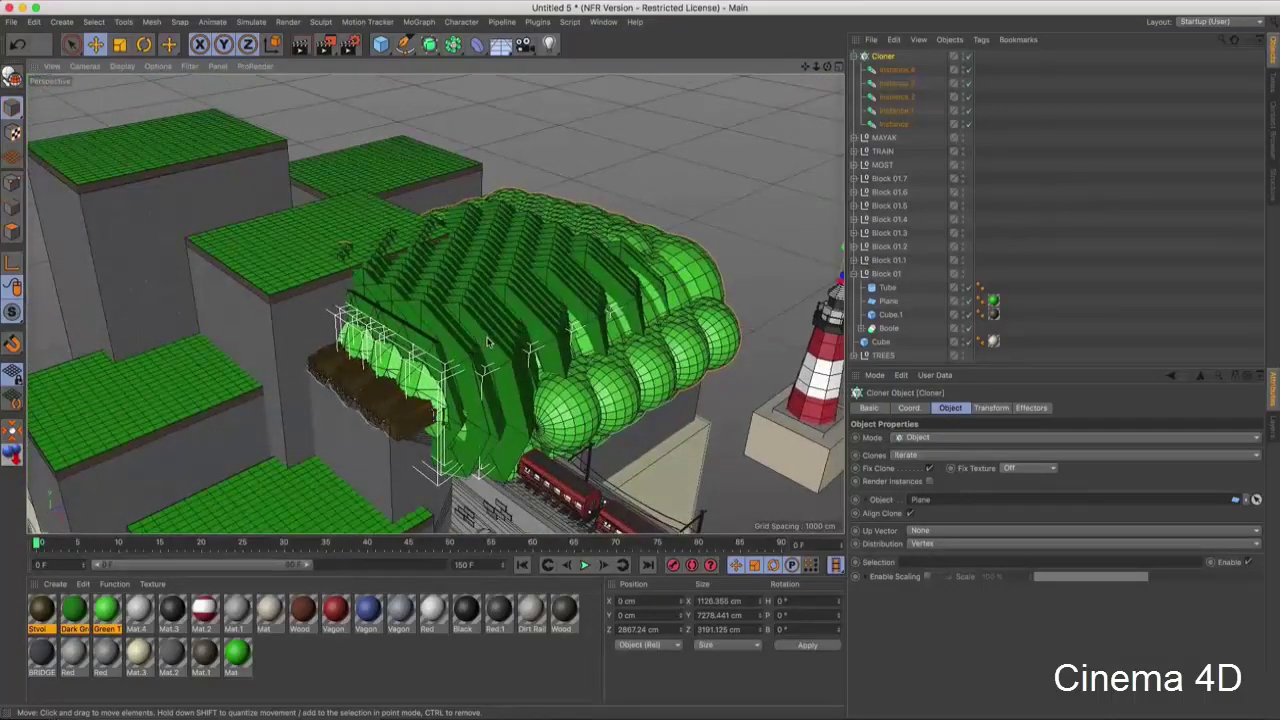
- Set the Cloner's Distribution to Surface so trees spread over the plane
{"action": "left_click", "coordinate": [914, 545]}
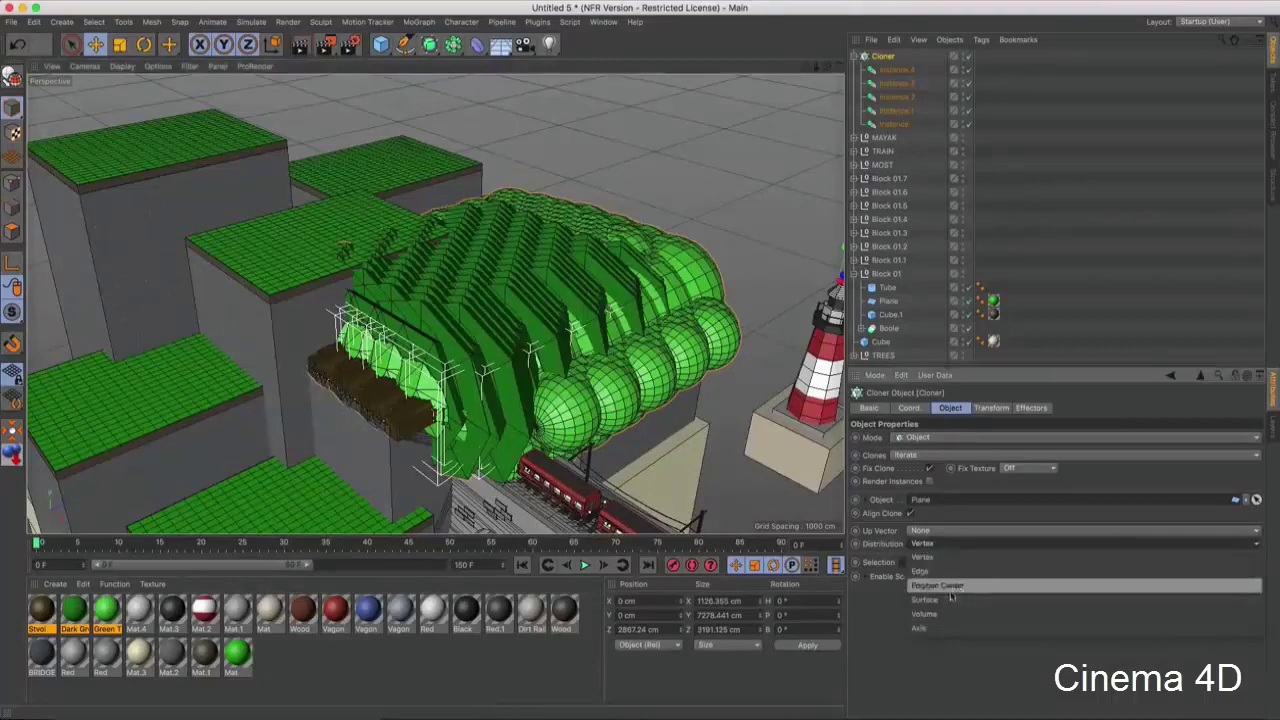
{"action": "left_click", "coordinate": [932, 601]}
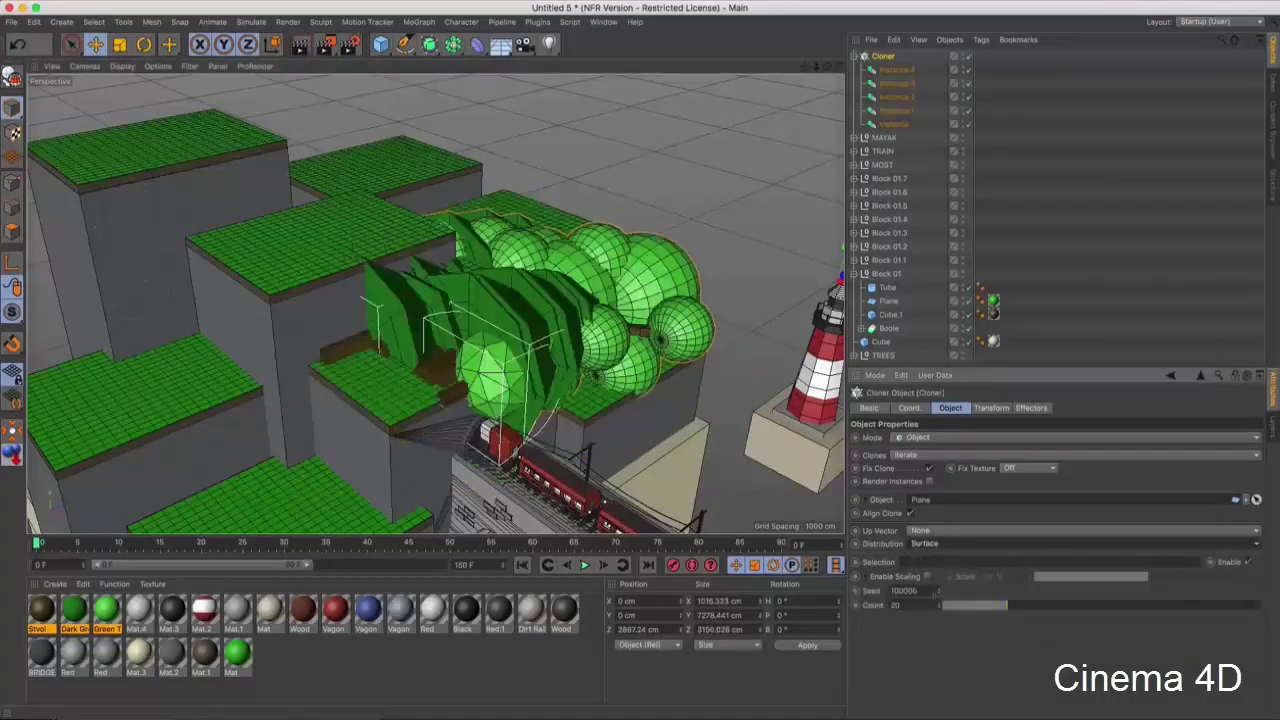
{"action": "mouse_move", "coordinate": [634, 452]}
{"action": "left_mouse_down", "text": "alt"}
{"action": "mouse_move", "coordinate": [510, 378]}
{"action": "mouse_move", "coordinate": [566, 372]}
{"action": "mouse_move", "coordinate": [672, 300]}
{"action": "left_mouse_up", "text": "alt"}
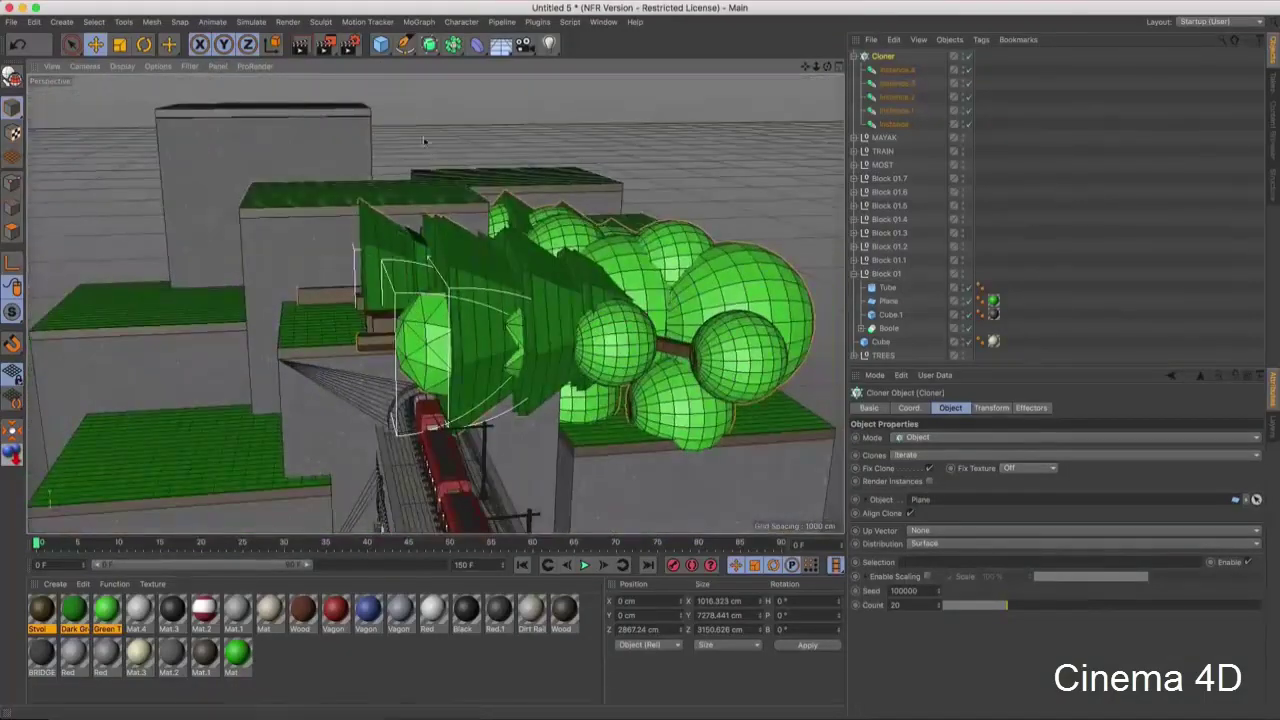
- Set the clones' Transform rotation P to -90° and orbit to check the upright trees
{"action": "mouse_move", "coordinate": [391, 348]}
{"action": "left_mouse_down", "text": "alt"}
{"action": "mouse_move", "coordinate": [471, 338]}
{"action": "mouse_move", "coordinate": [983, 455]}
{"action": "left_mouse_up", "text": "alt"}
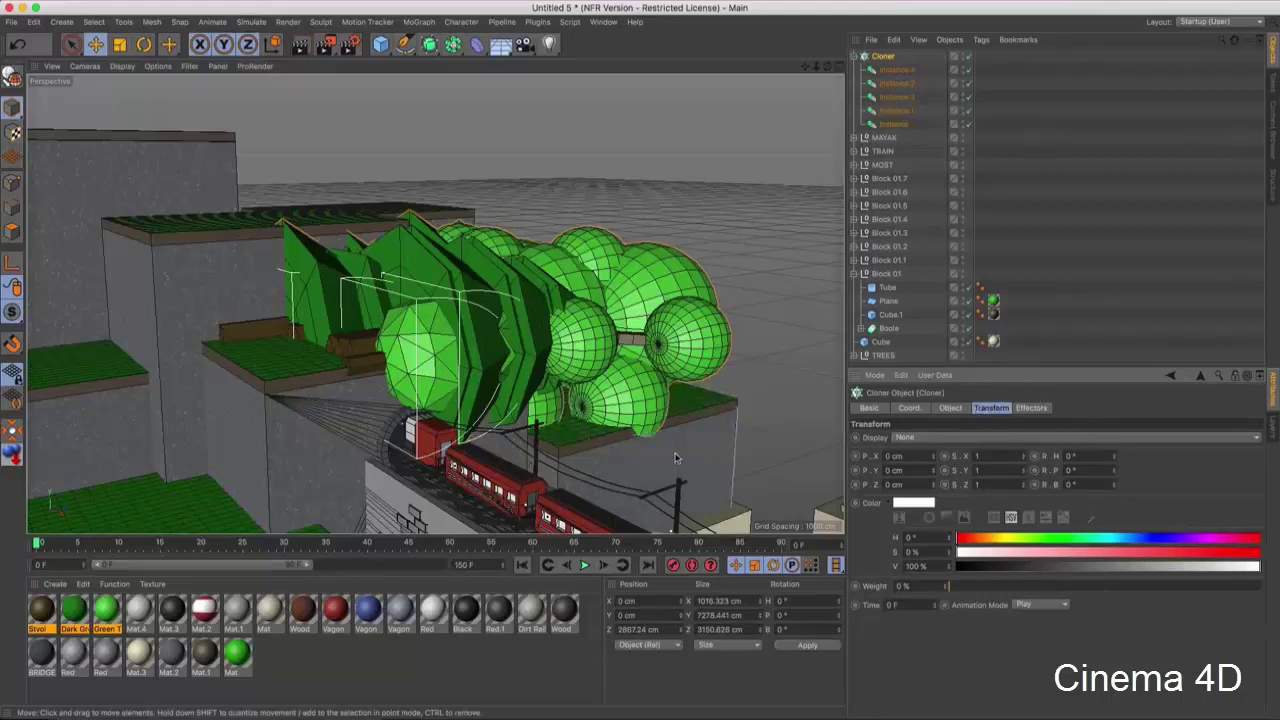
{"action": "left_click_drag", "start_coordinate": [1116, 472], "coordinate": [1114, 474]}
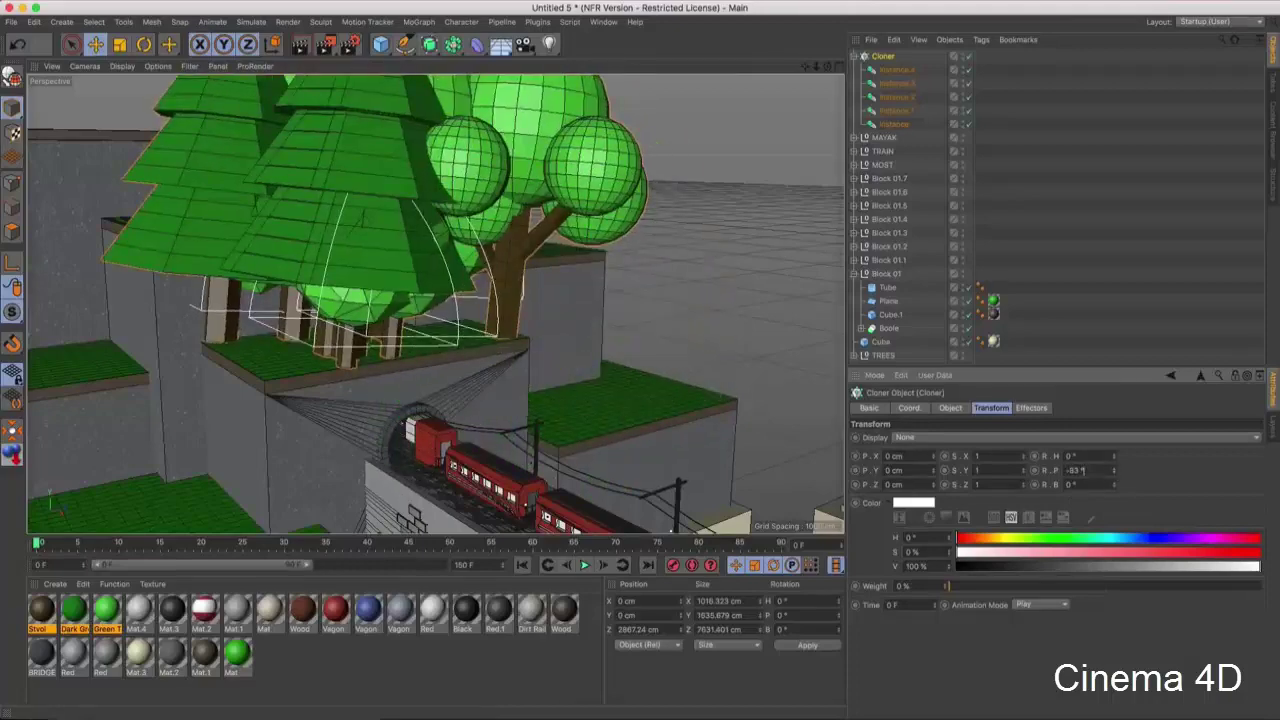
{"action": "key", "text": "Return"}
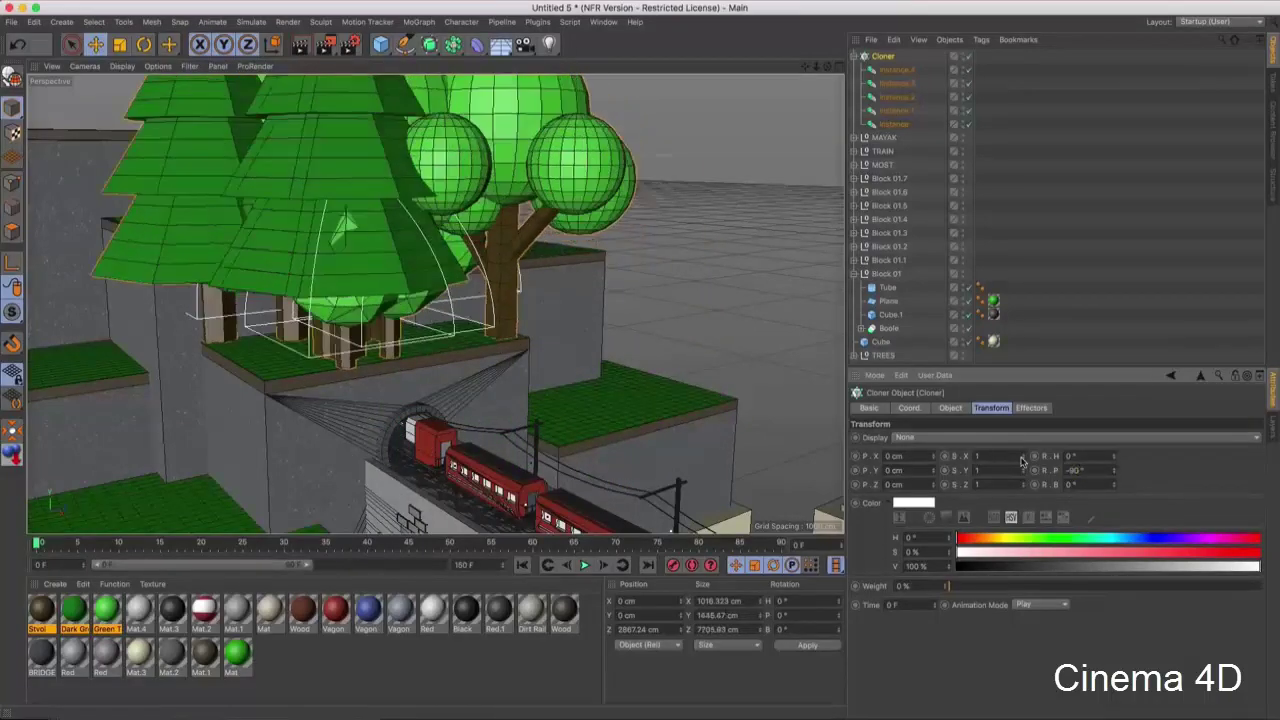
{"action": "mouse_move", "coordinate": [637, 421]}
{"action": "left_mouse_down", "text": "alt"}
{"action": "mouse_move", "coordinate": [358, 268]}
{"action": "mouse_move", "coordinate": [508, 212]}
{"action": "mouse_move", "coordinate": [520, 260]}
{"action": "left_mouse_up", "text": "alt"}
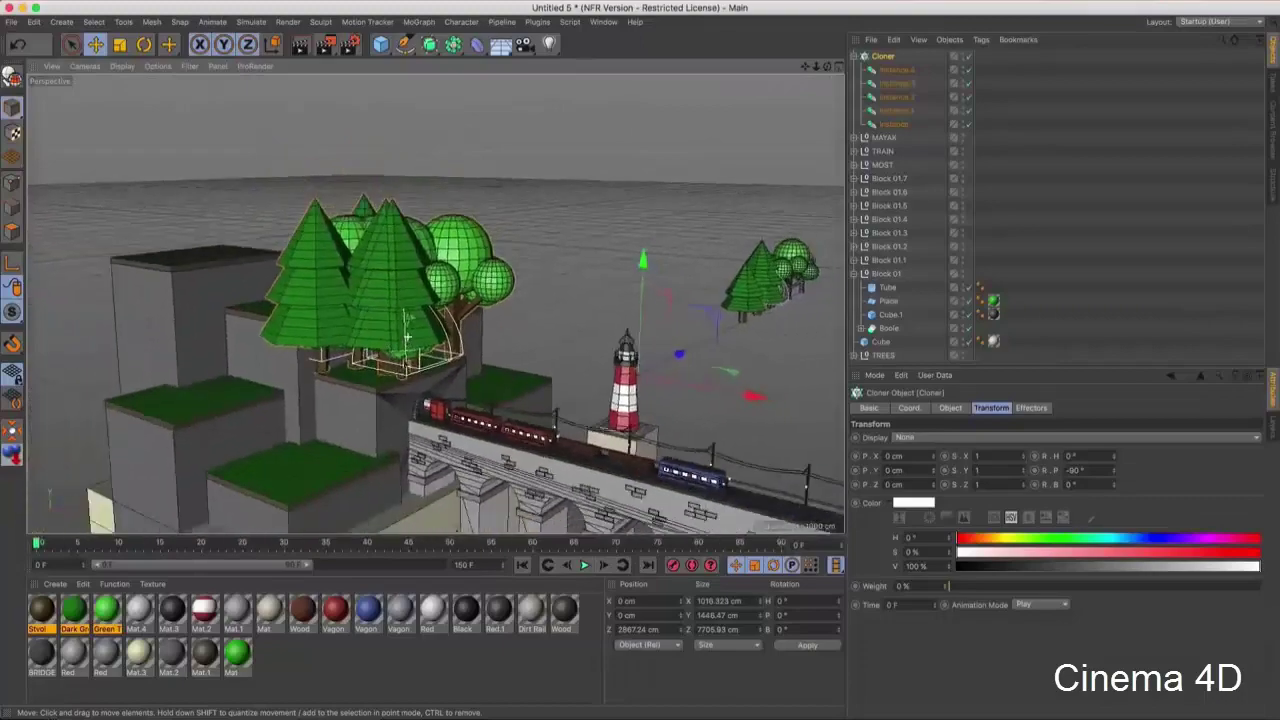
{"action": "scroll", "coordinate": [382, 350], "scroll_direction": "up", "scroll_amount": 2}
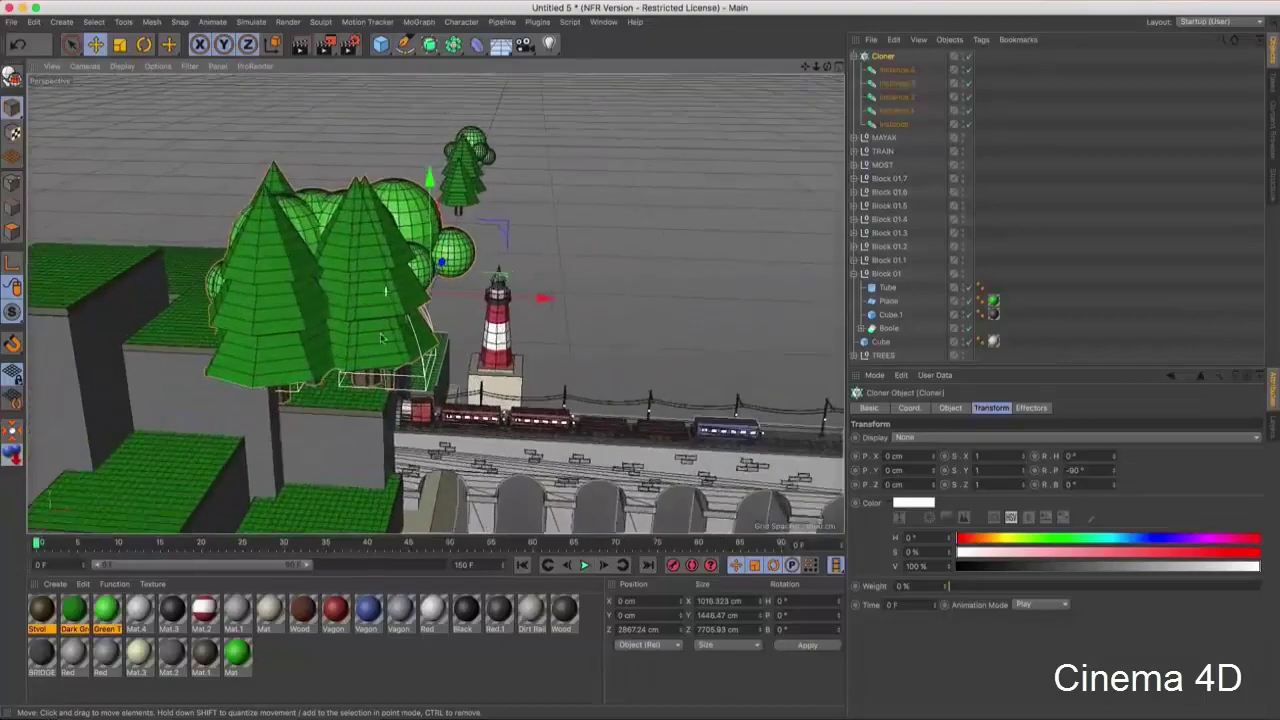
{"action": "scroll", "coordinate": [380, 342], "scroll_direction": "up", "scroll_amount": 2}
{"action": "left_click_drag", "start_coordinate": [380, 342], "coordinate": [400, 395], "text": "alt"}
{"action": "scroll", "coordinate": [384, 385], "scroll_direction": "up", "scroll_amount": 2}
{"action": "scroll", "coordinate": [384, 379], "scroll_direction": "up", "scroll_amount": 2}
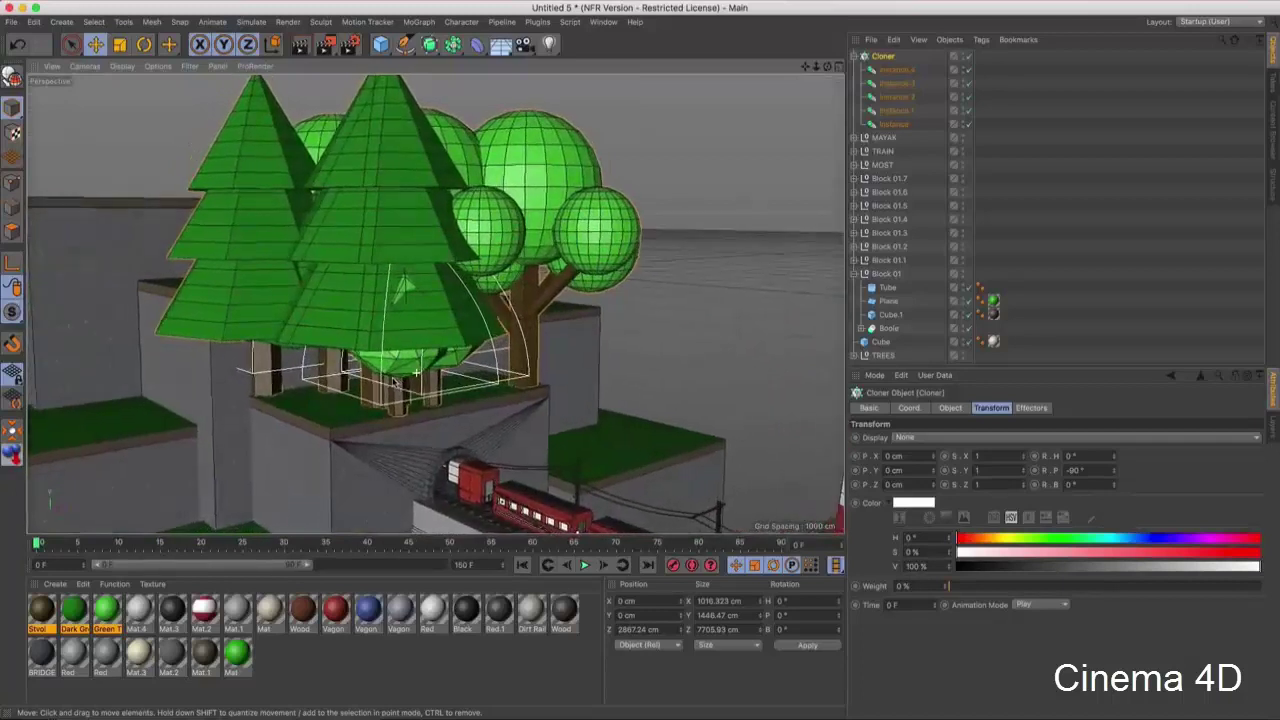
{"action": "left_click", "coordinate": [978, 456]}
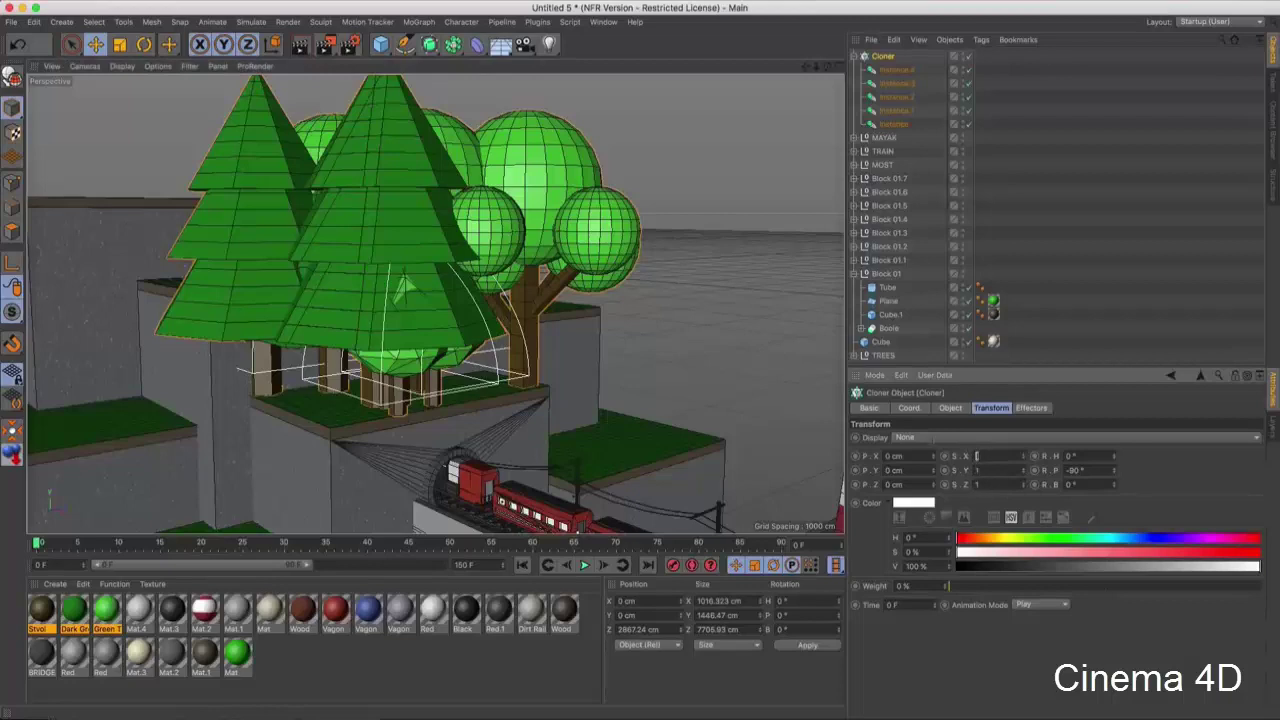
- Try a 0.1 scale on the tree clones' X and Y axes and orbit to inspect
{"action": "type", "text": ".1"}
{"action": "key", "text": "Tab"}
{"action": "type", "text": "1"}
{"action": "key", "text": "Tab"}
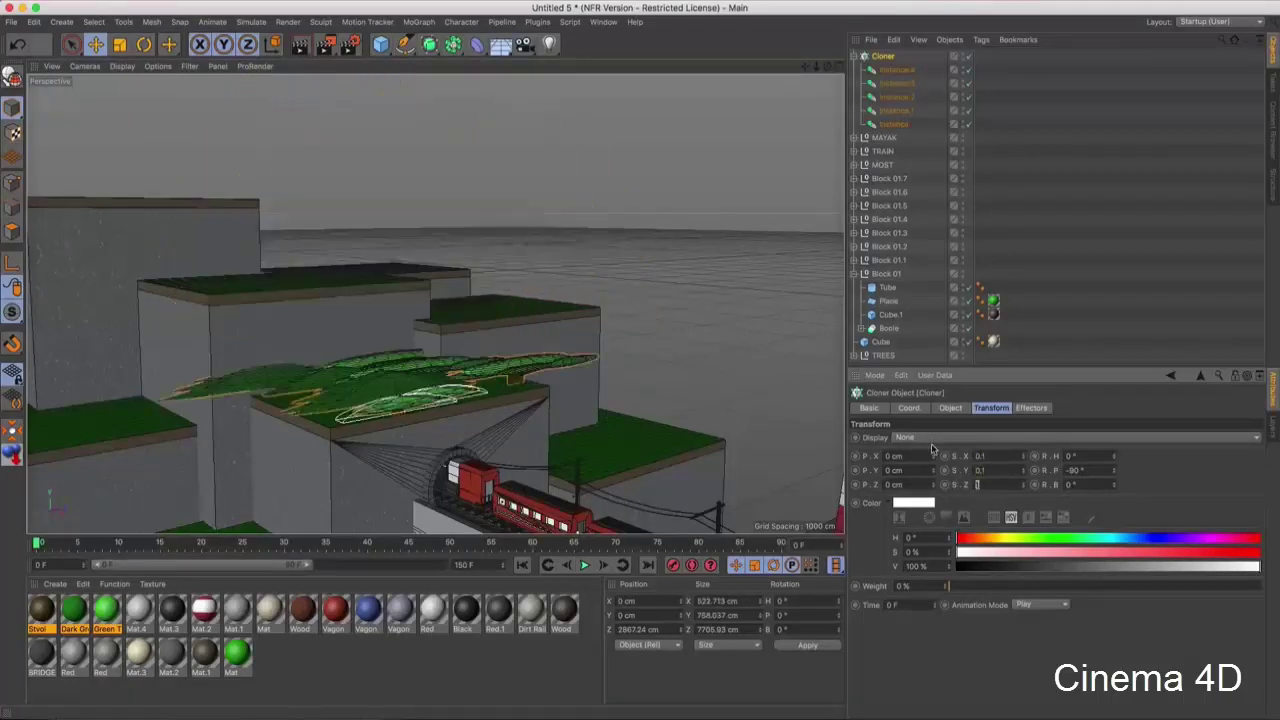
{"action": "type", "text": "0.1"}
{"action": "key", "text": "Return"}
{"action": "left_click_drag", "start_coordinate": [450, 300], "coordinate": [398, 424], "text": "alt"}
- Change the clones' X, Y and Z scale to 0.25 and orbit around the lighthouse and train
{"action": "left_click", "coordinate": [980, 456]}
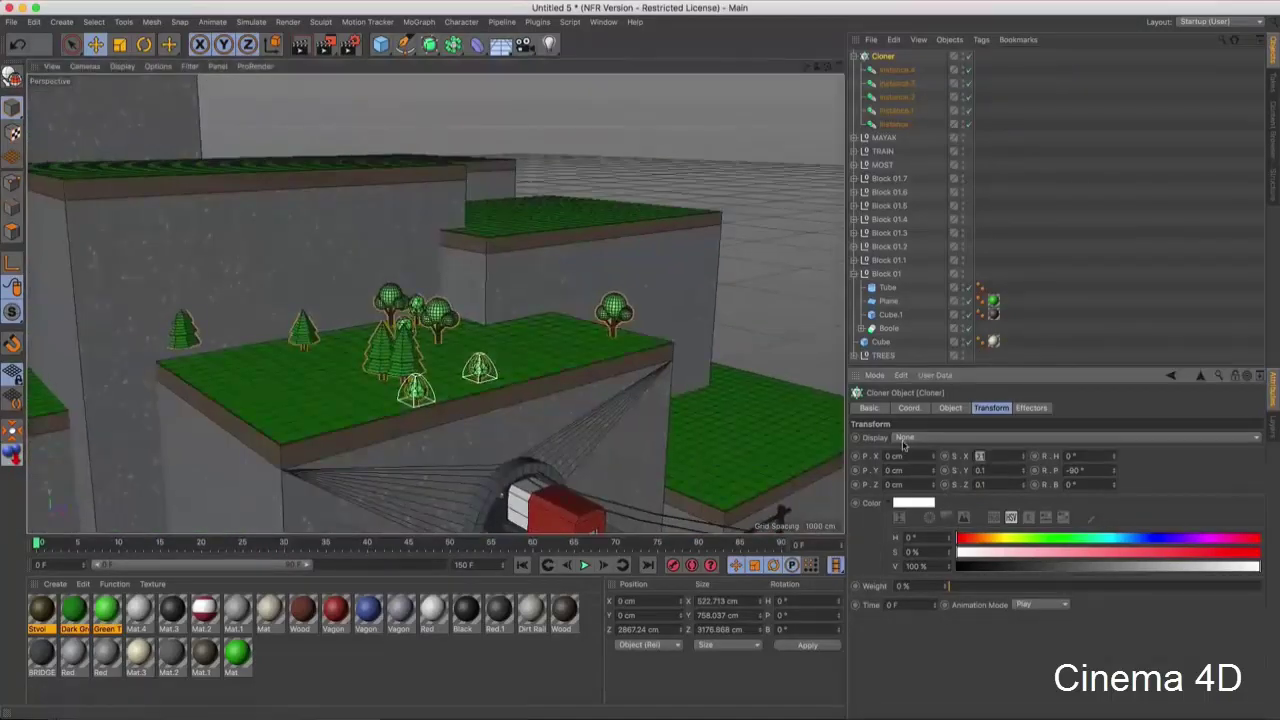
{"action": "type", "text": "0.25"}
{"action": "key", "text": "Tab"}
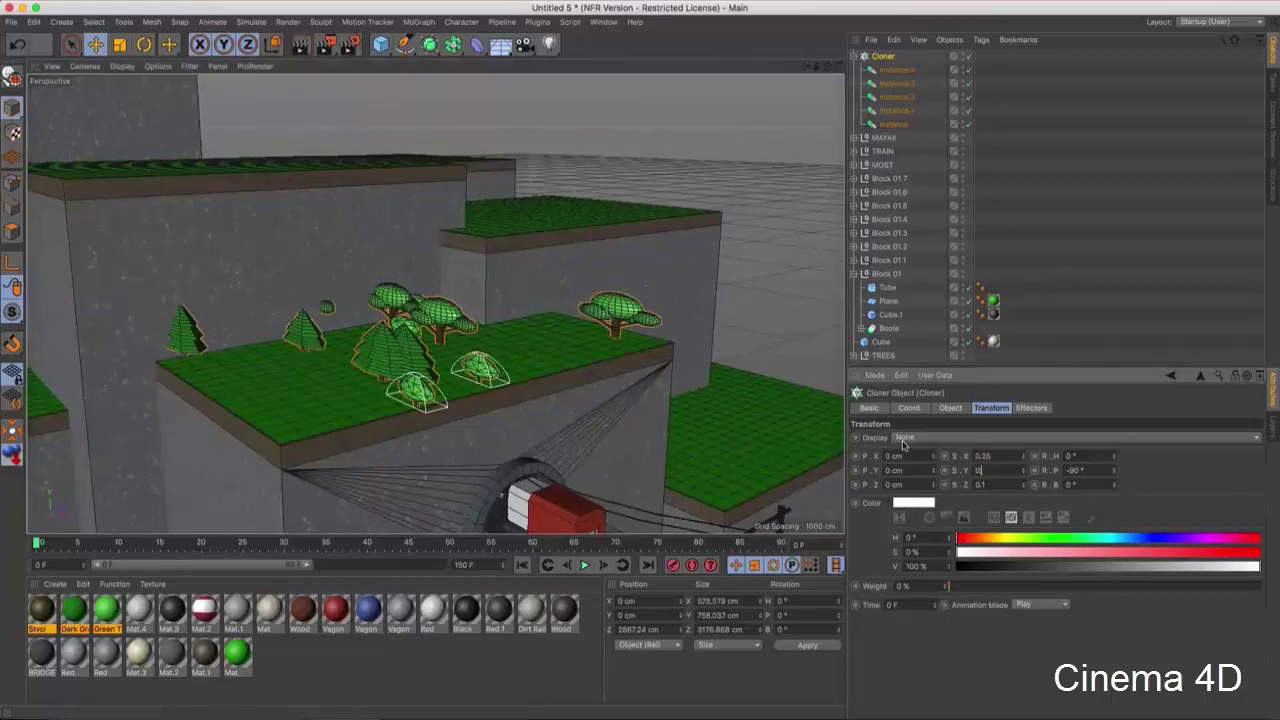
{"action": "type", "text": ".25"}
{"action": "key", "text": "Tab"}
{"action": "key", "text": "Return"}
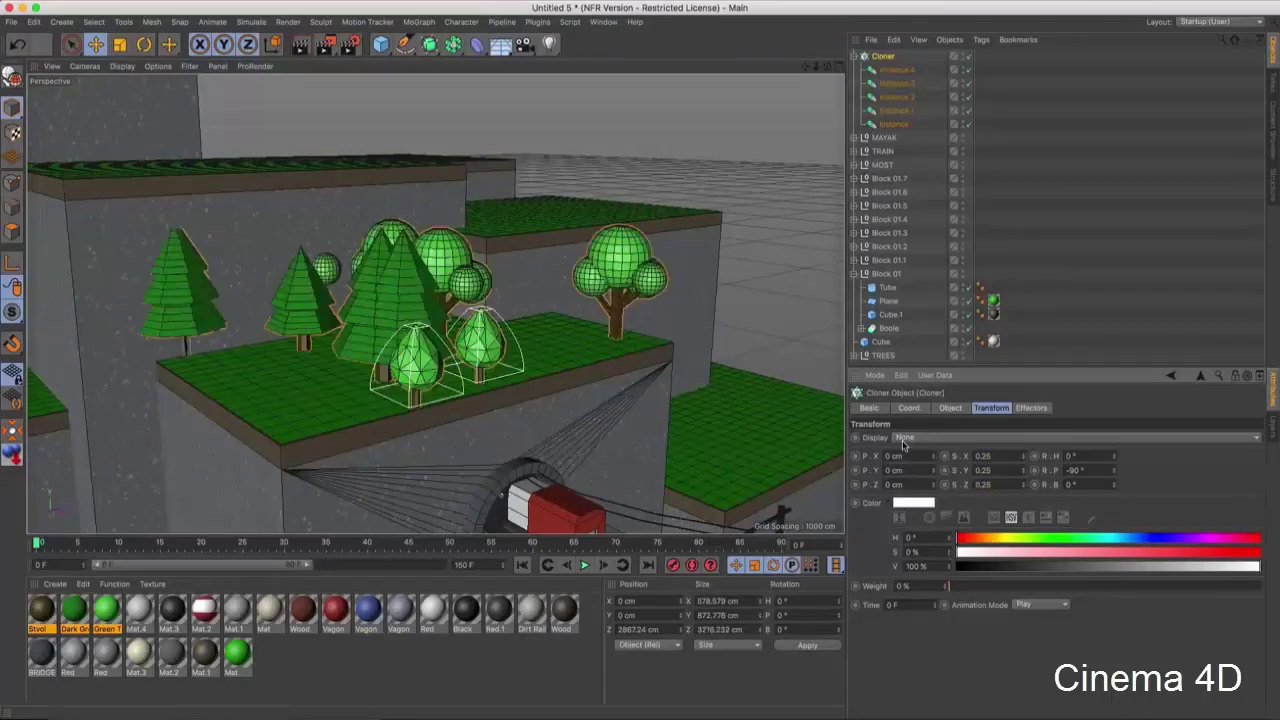
{"action": "left_click_drag", "start_coordinate": [430, 420], "coordinate": [600, 420], "text": "alt"}
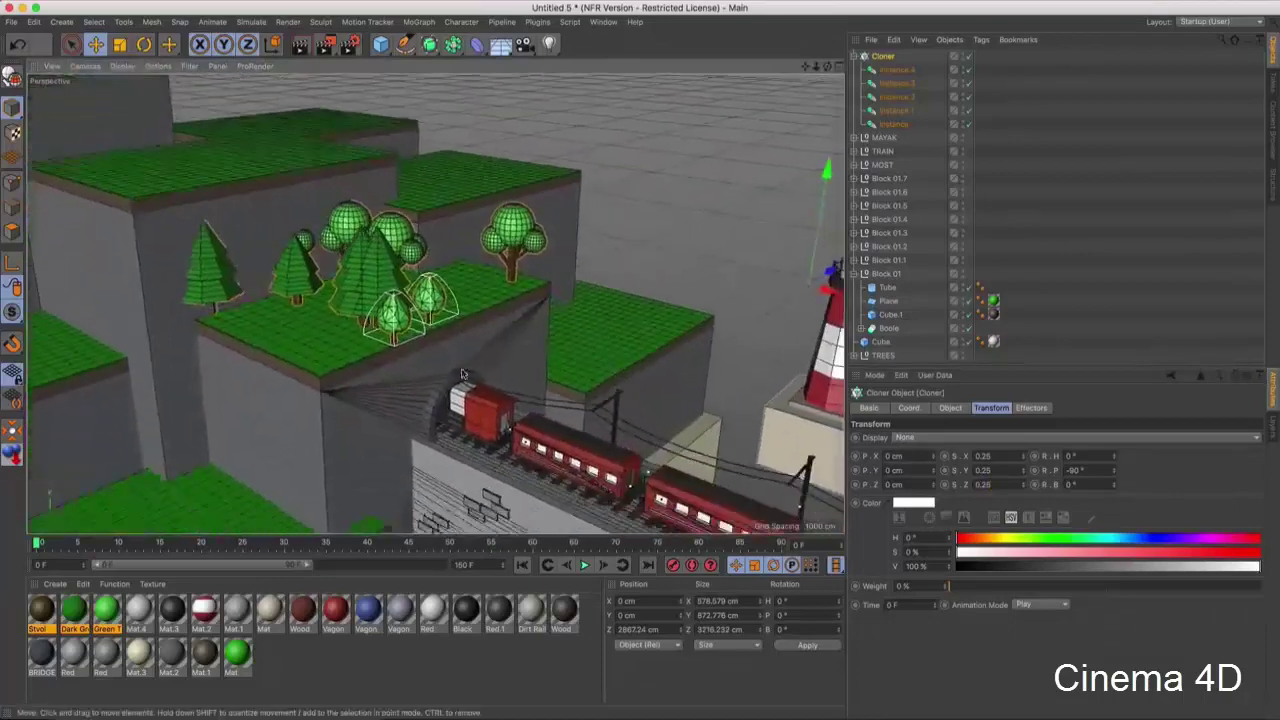
{"action": "left_click_drag", "start_coordinate": [500, 400], "coordinate": [430, 400], "text": "alt"}
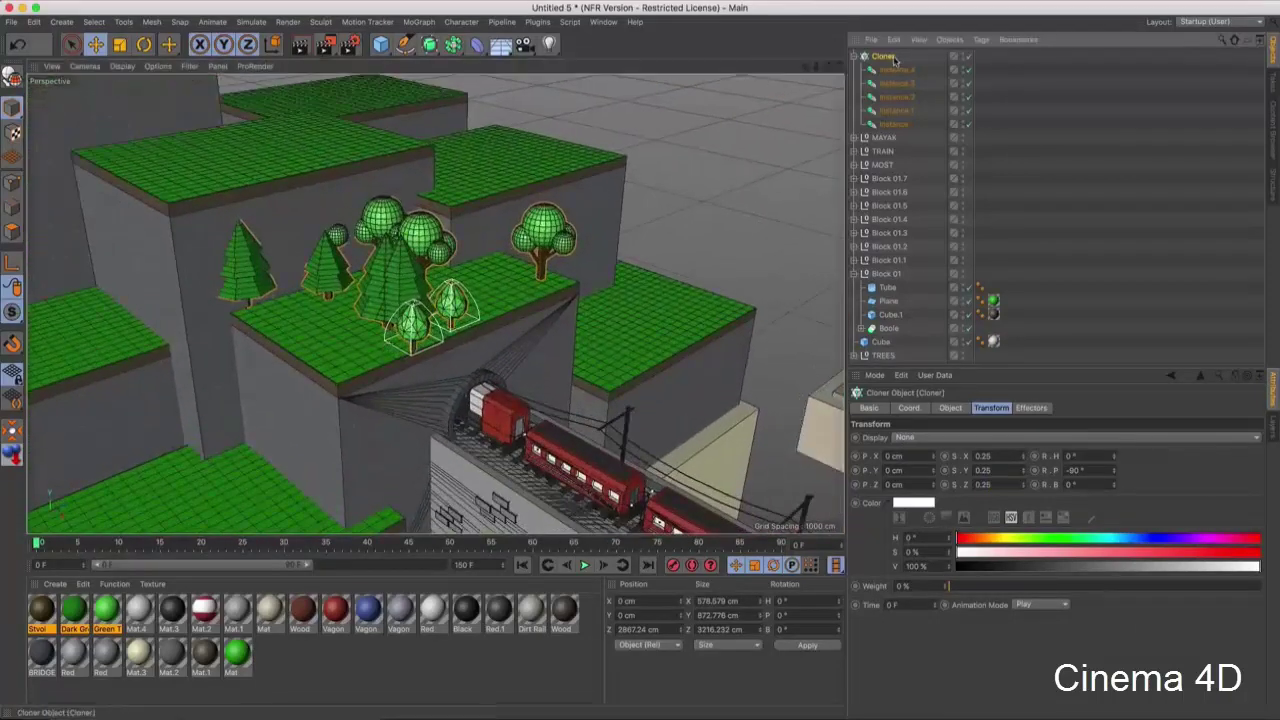
- Raise the Cloner's tree count to 34 on the Object tab
{"action": "left_click", "coordinate": [951, 408]}
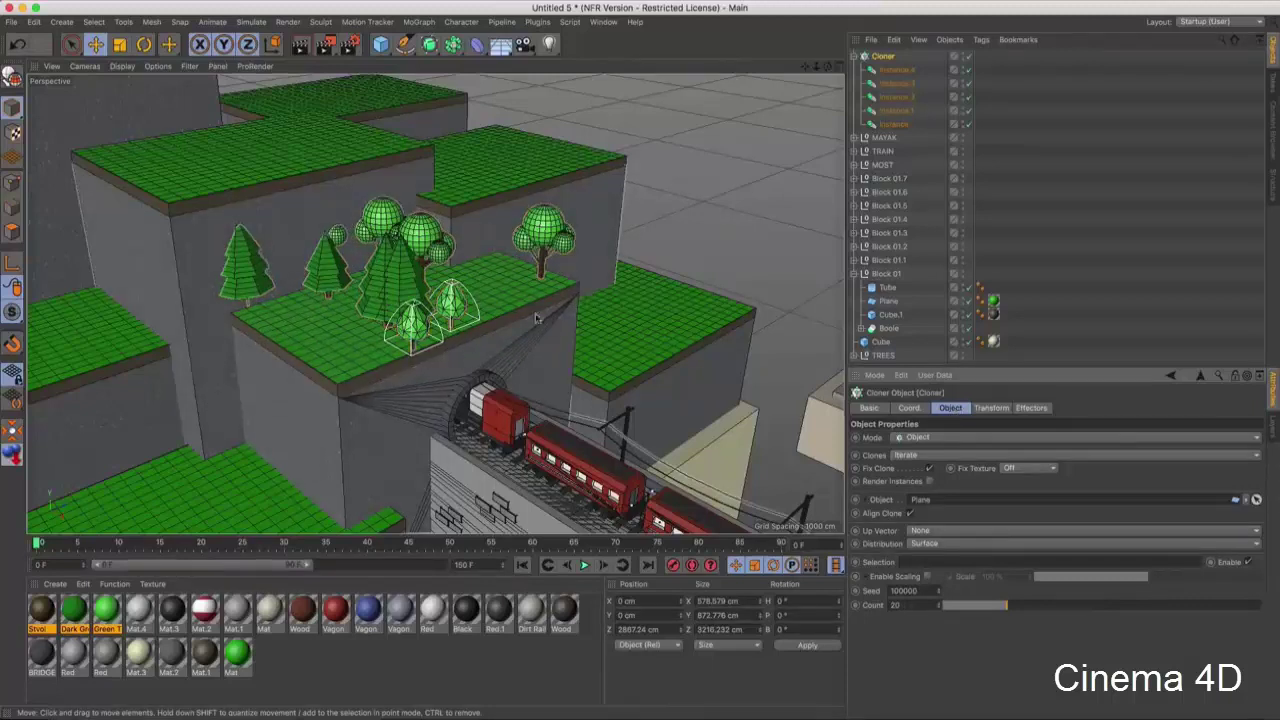
{"action": "left_click_drag", "start_coordinate": [1001, 606], "coordinate": [1039, 615]}
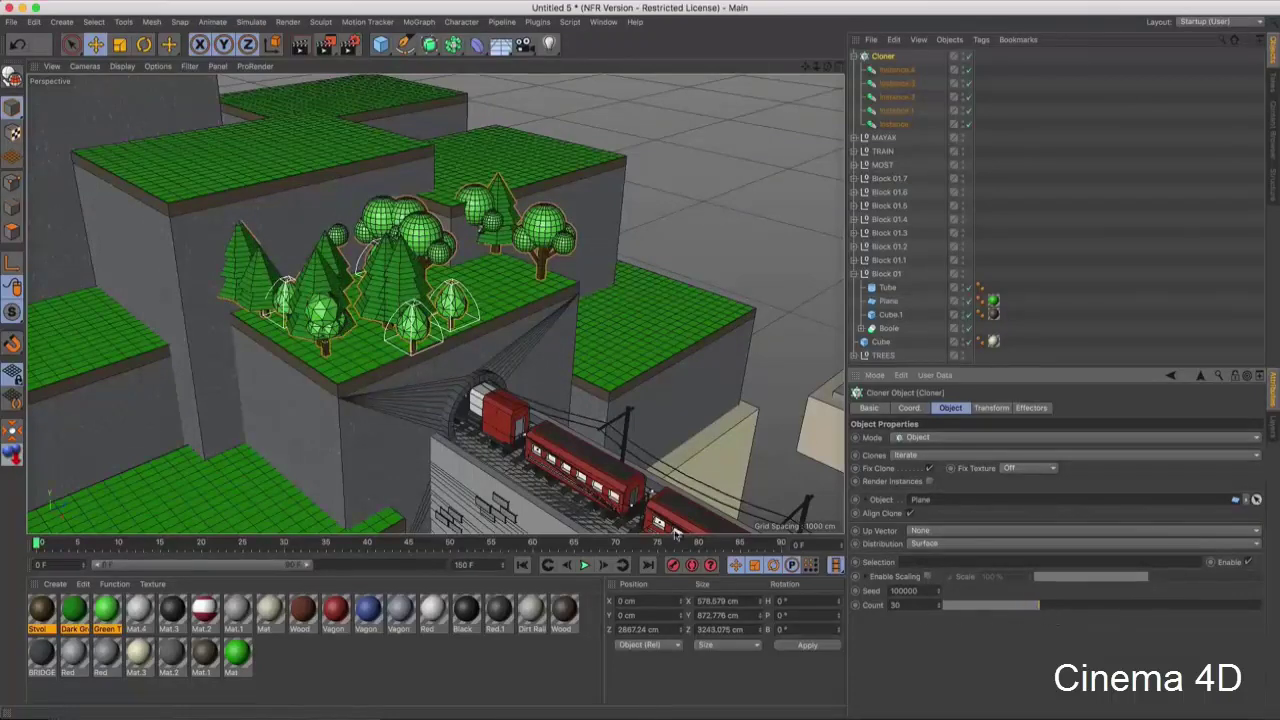
{"action": "left_click_drag", "start_coordinate": [675, 535], "coordinate": [700, 500], "text": "alt"}
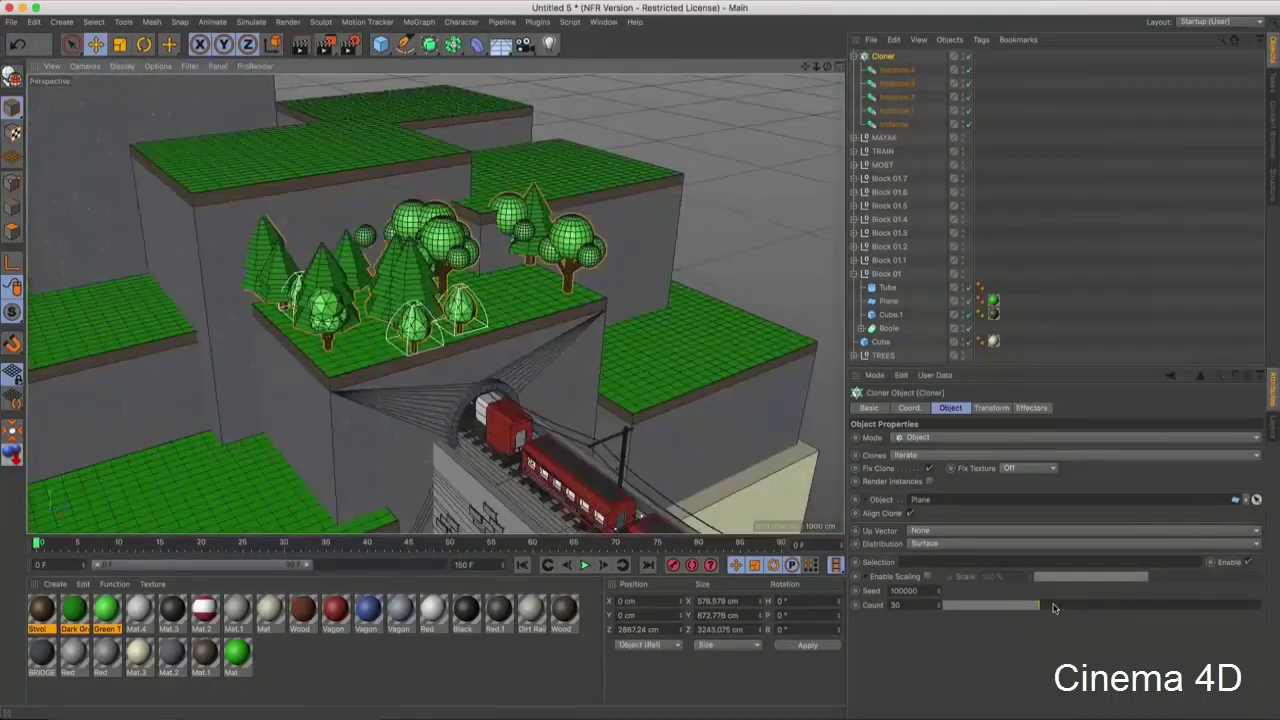
{"action": "left_click", "coordinate": [935, 606]}
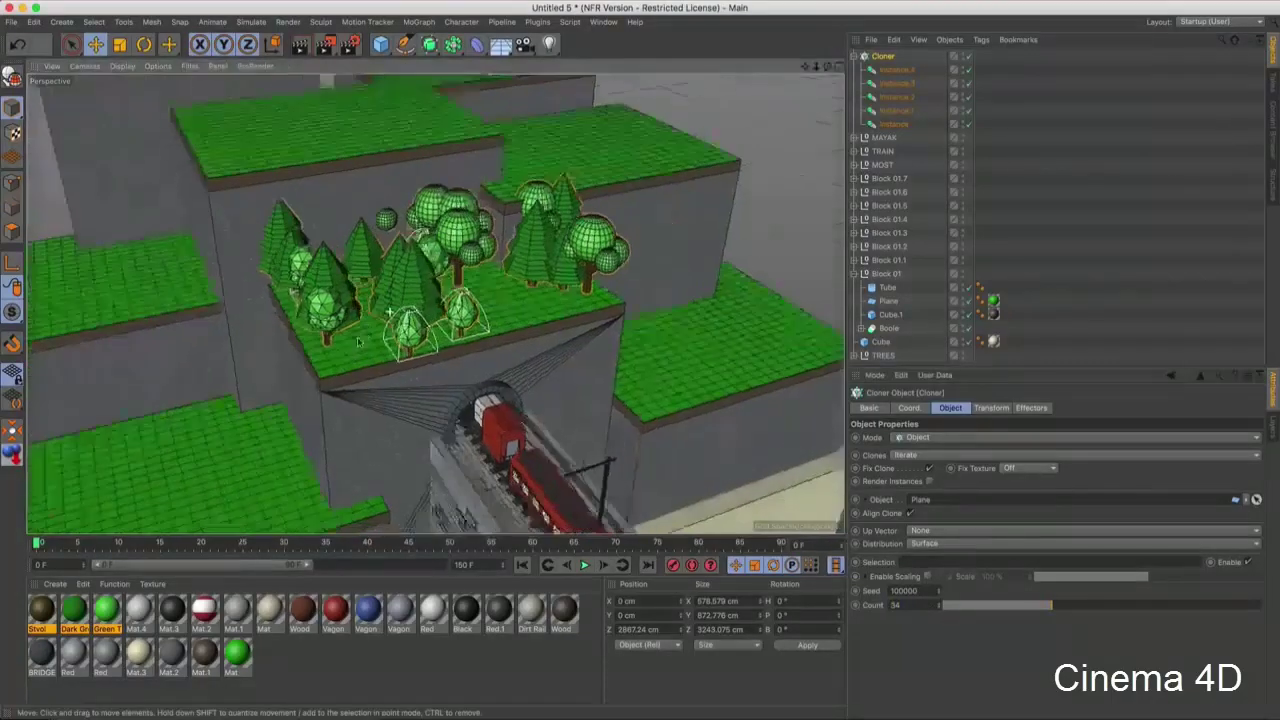
{"action": "mouse_move", "coordinate": [420, 300]}
{"action": "left_mouse_down", "text": "alt"}
{"action": "mouse_move", "coordinate": [264, 266]}
{"action": "mouse_move", "coordinate": [379, 304]}
{"action": "left_mouse_up", "text": "alt"}
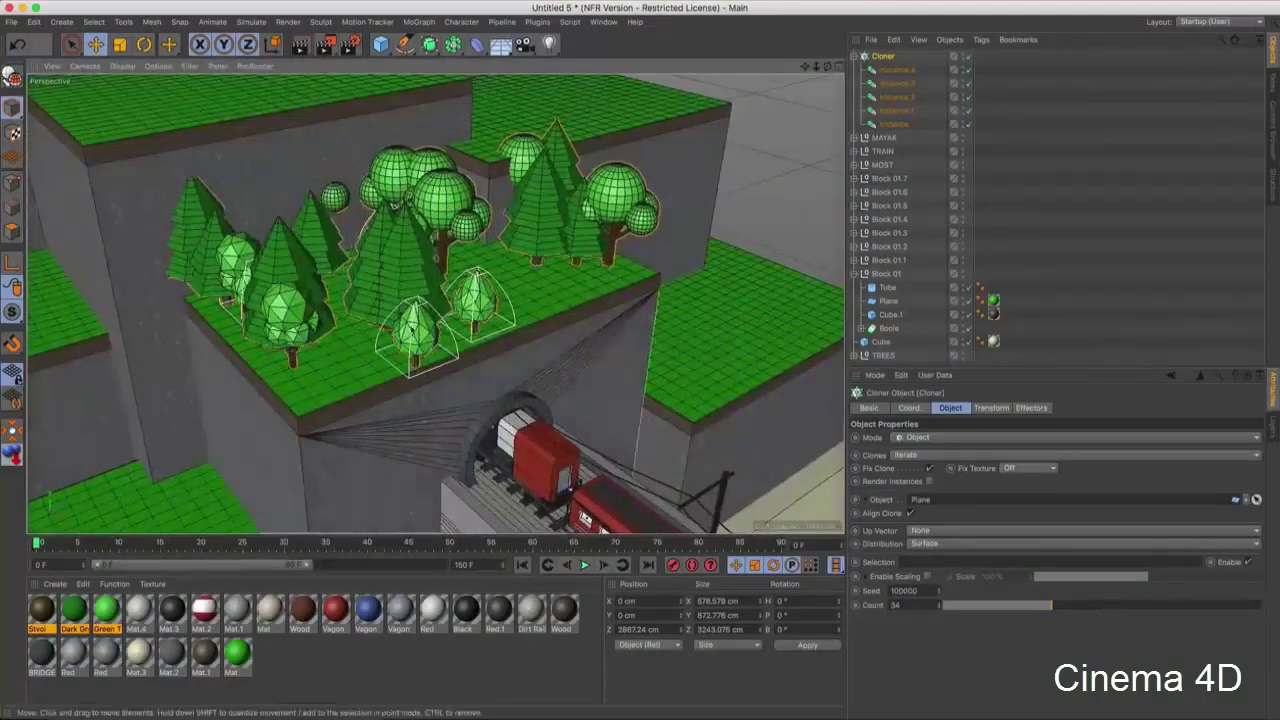
{"action": "mouse_move", "coordinate": [379, 304]}
{"action": "left_mouse_down", "text": "alt"}
{"action": "mouse_move", "coordinate": [316, 355]}
{"action": "mouse_move", "coordinate": [458, 416]}
{"action": "mouse_move", "coordinate": [430, 400]}
{"action": "left_mouse_up", "text": "alt"}
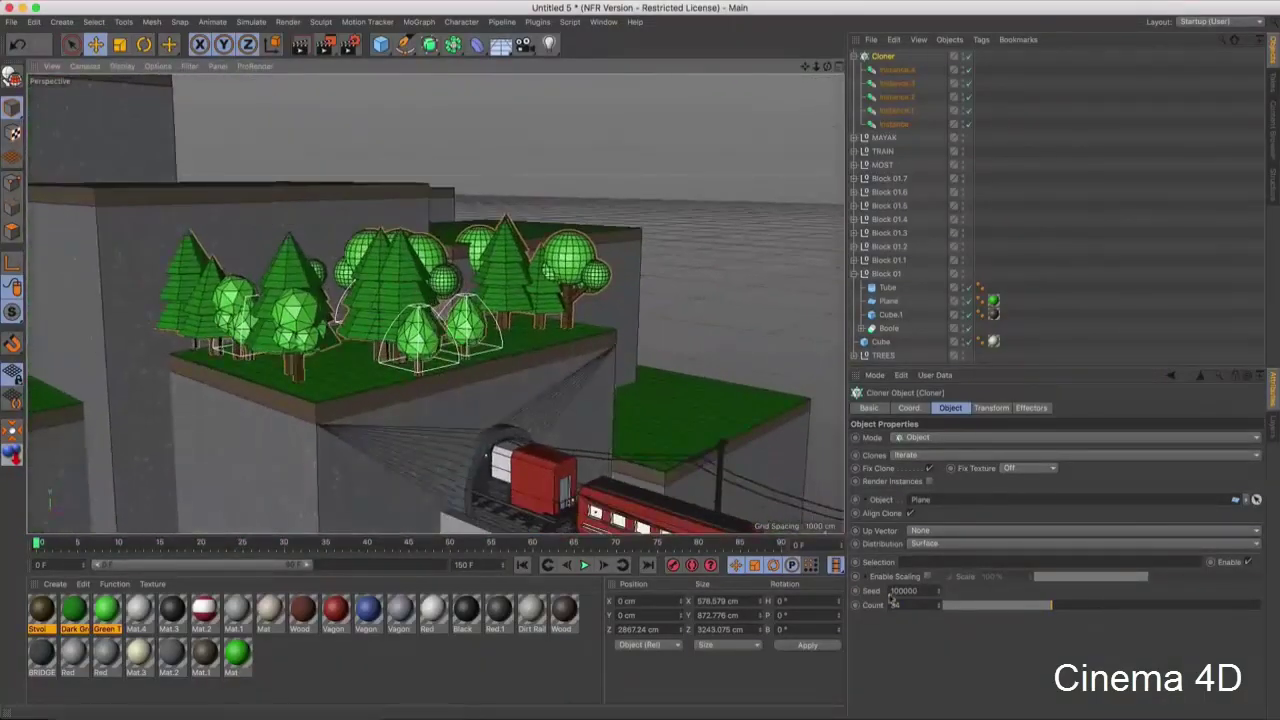
- Lower the Seed step by step to 99991 to reshuffle the tree layout
{"action": "left_click", "coordinate": [938, 596]}
{"action": "left_click", "coordinate": [938, 596]}
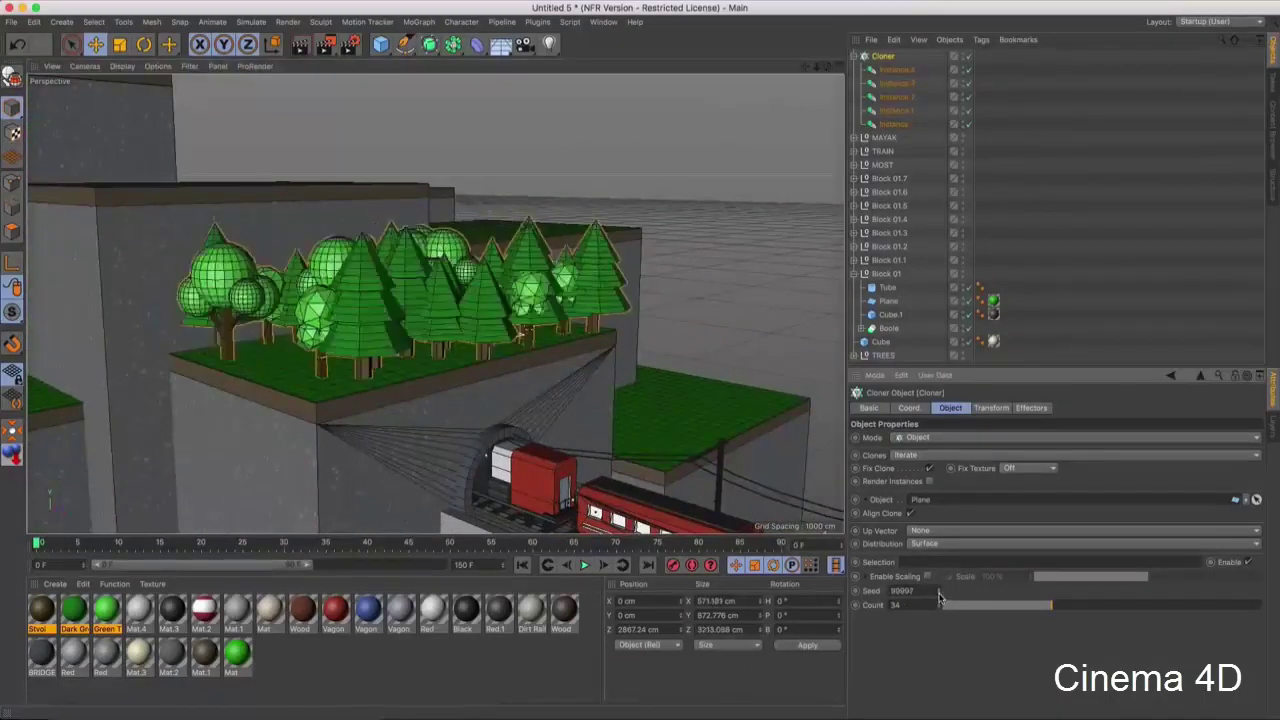
{"action": "left_click", "coordinate": [938, 596]}
{"action": "left_click", "coordinate": [938, 596]}
{"action": "left_click", "coordinate": [938, 596]}
{"action": "left_click", "coordinate": [938, 596]}
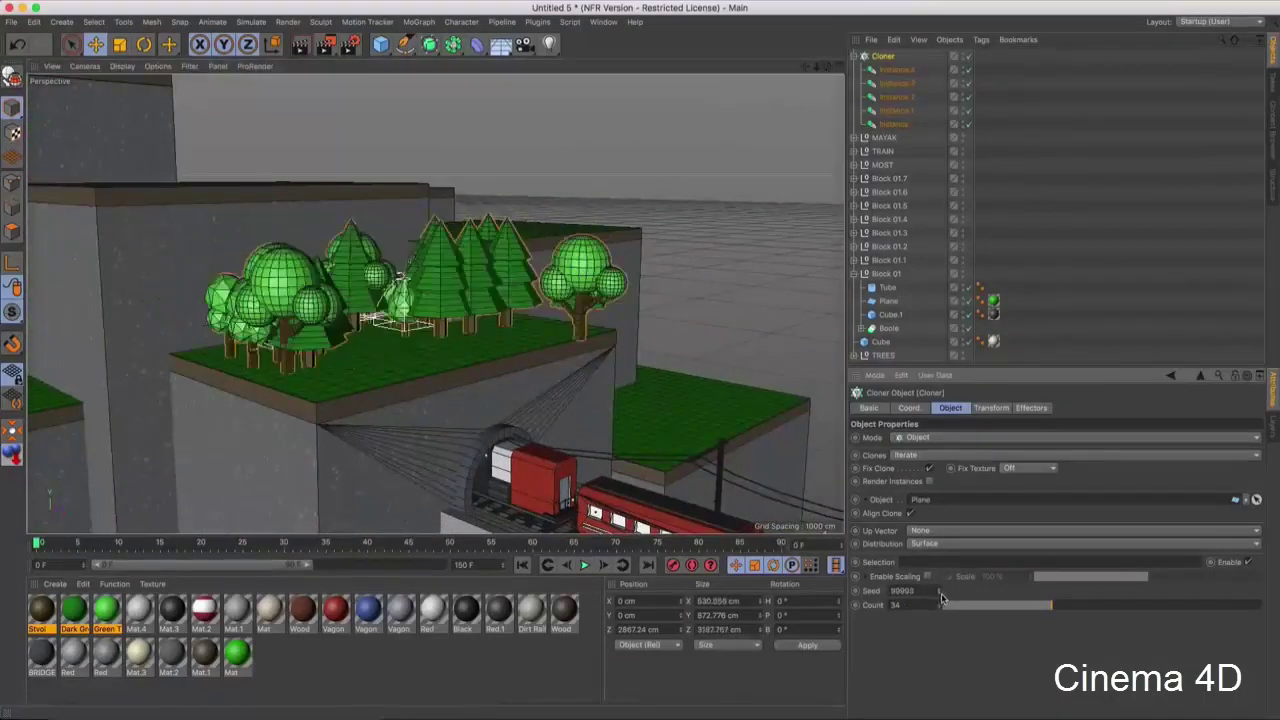
{"action": "left_click", "coordinate": [939, 596]}
{"action": "mouse_move", "coordinate": [600, 380]}
{"action": "left_mouse_down", "text": "alt"}
{"action": "mouse_move", "coordinate": [461, 323]}
{"action": "mouse_move", "coordinate": [488, 330]}
{"action": "left_mouse_up", "text": "alt"}
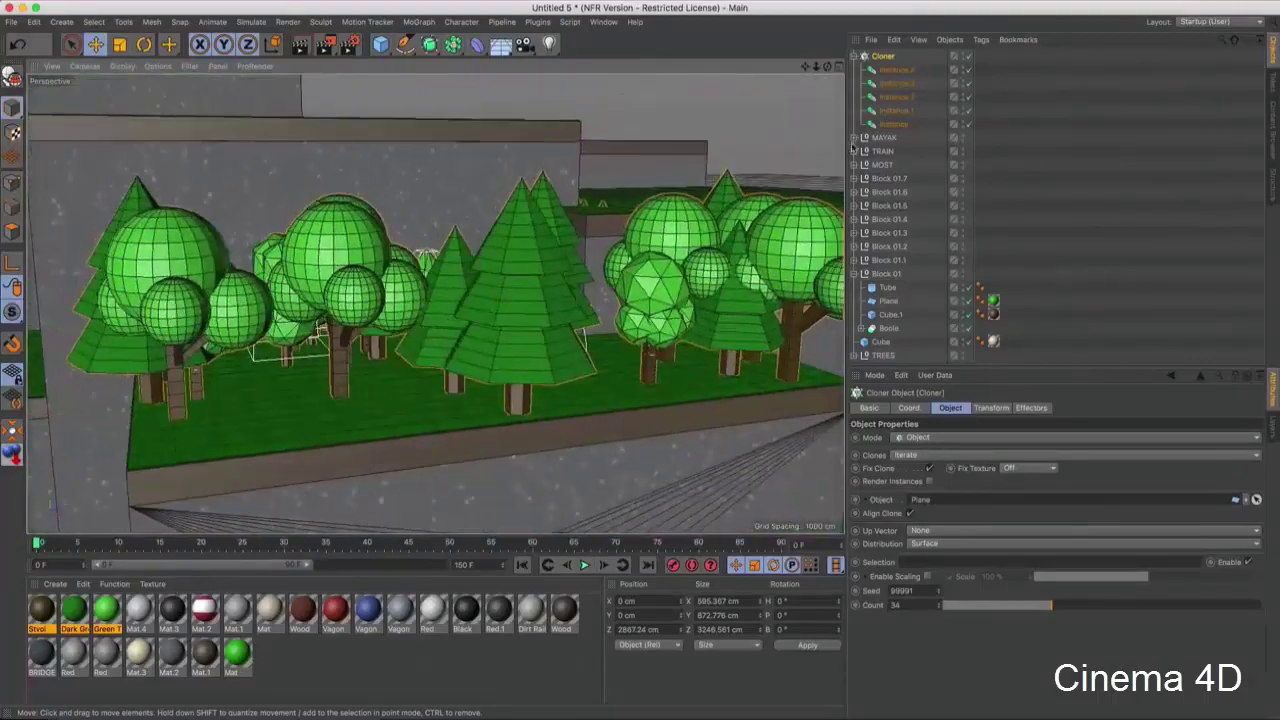
- Set the tree clones' scale to 0.2 on X, Y and Z in the Transform tab
{"action": "left_click", "coordinate": [989, 409]}
{"action": "type", "text": "0.3"}
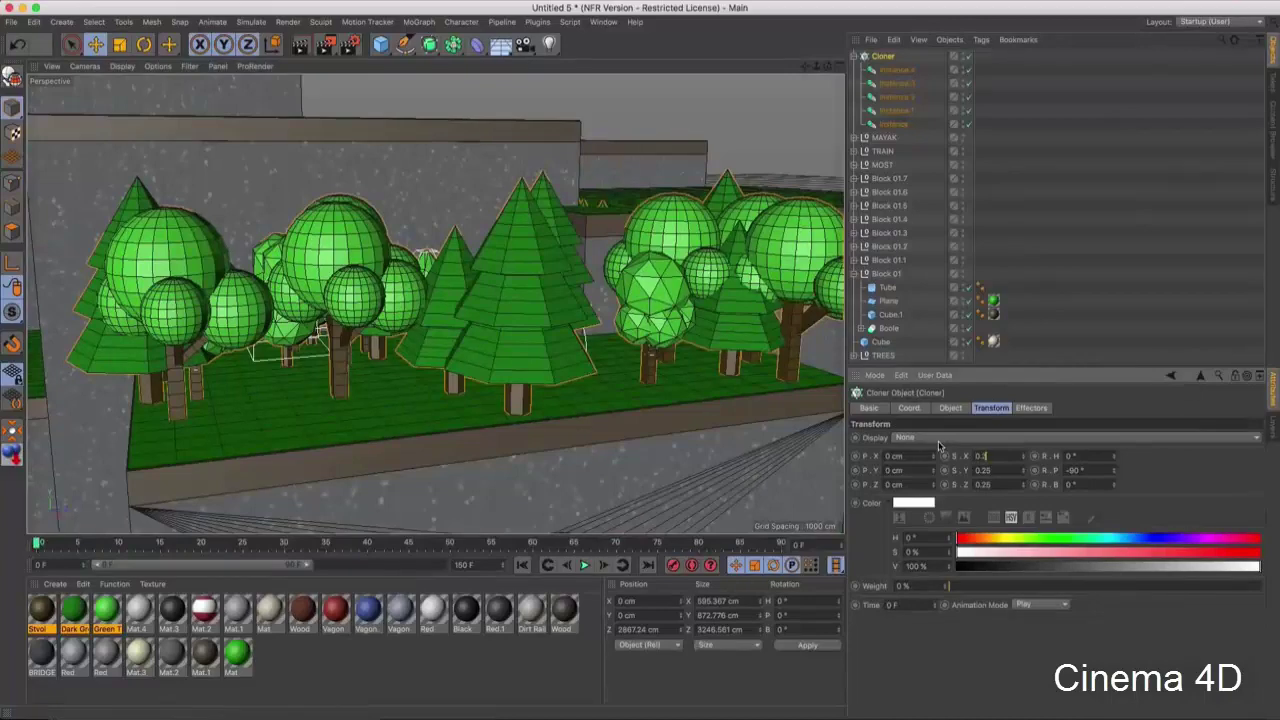
{"action": "key", "text": "Tab"}
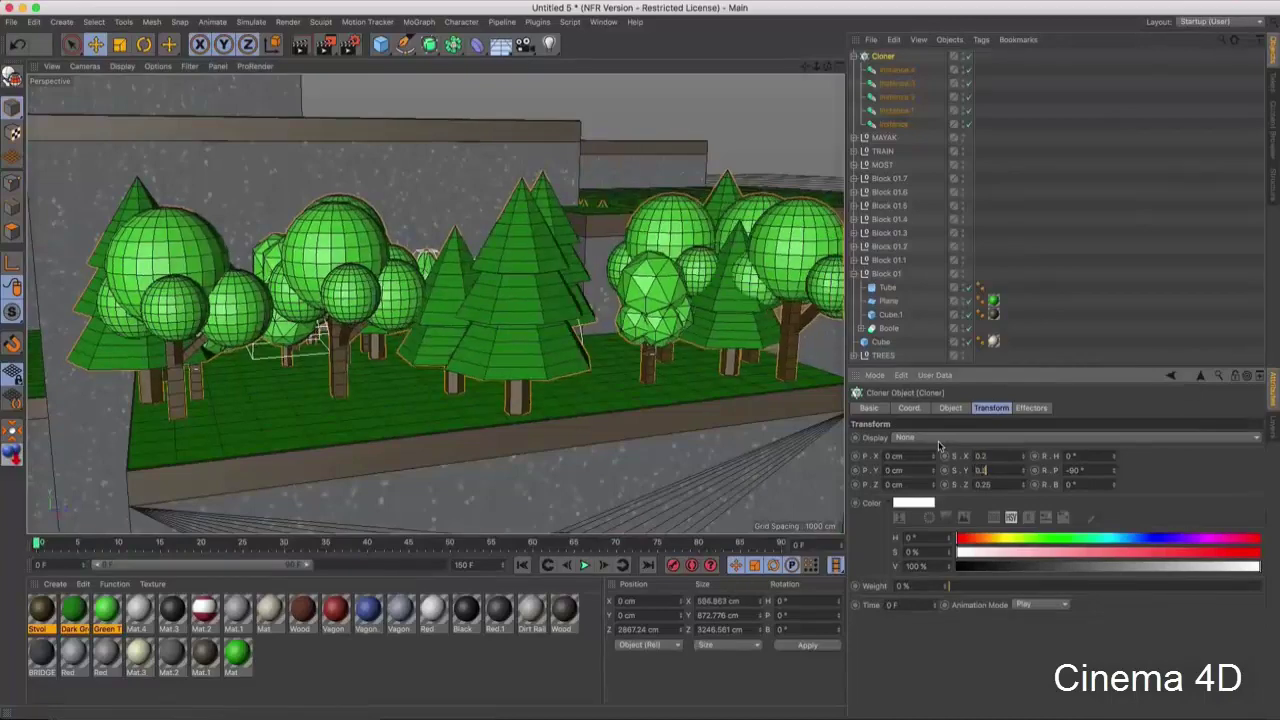
{"action": "key", "text": "Tab"}
{"action": "right_click", "coordinate": [940, 448]}
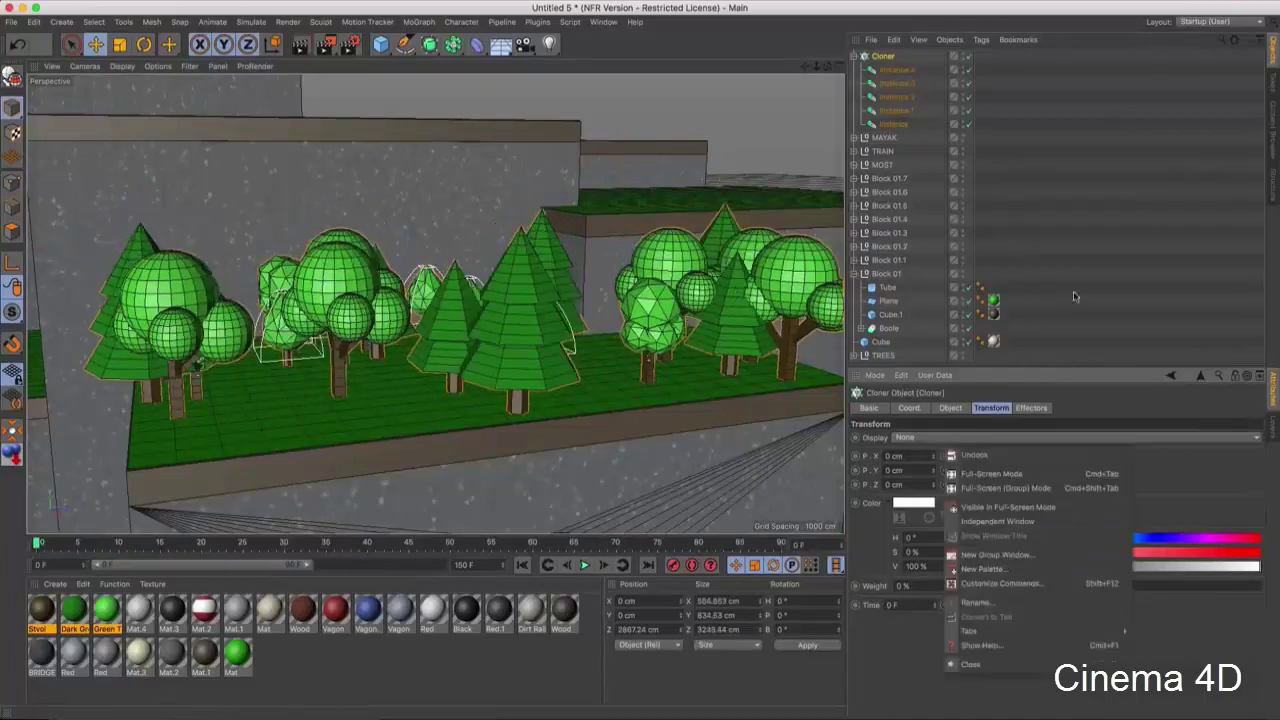
- Orbit to the tree-covered block, preview-render it, and frame the tree models
{"action": "mouse_move", "coordinate": [450, 300]}
{"action": "left_mouse_down", "text": "alt"}
{"action": "mouse_move", "coordinate": [542, 392]}
{"action": "mouse_move", "coordinate": [600, 400]}
{"action": "left_mouse_up", "text": "alt"}
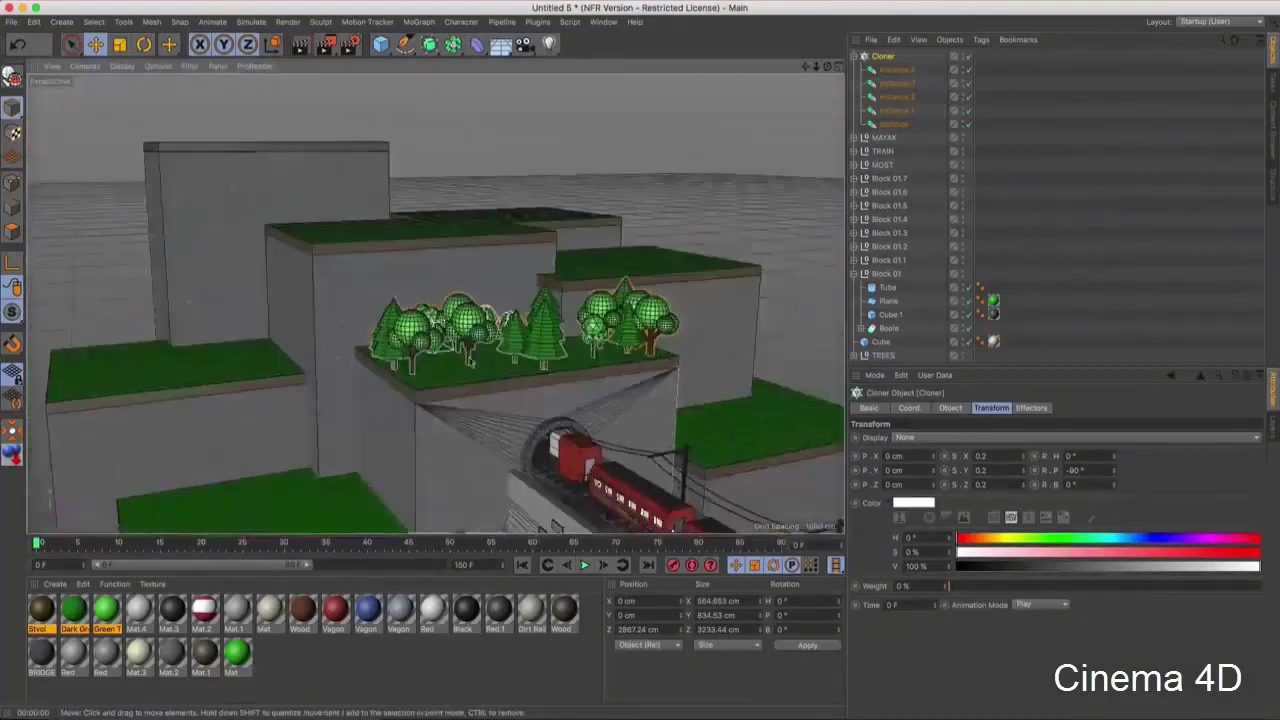
{"action": "left_click_drag", "start_coordinate": [530, 520], "coordinate": [550, 530], "text": "alt"}
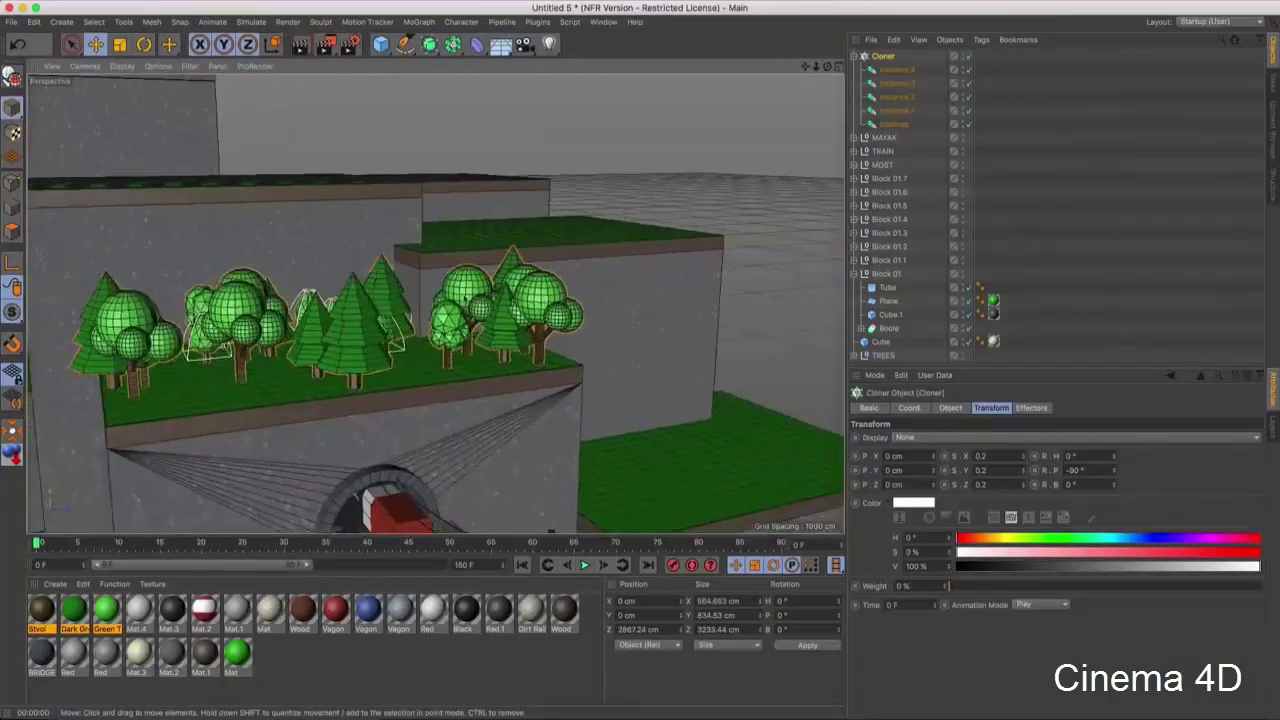
{"action": "scroll", "coordinate": [475, 285], "scroll_direction": "up", "scroll_amount": 5}
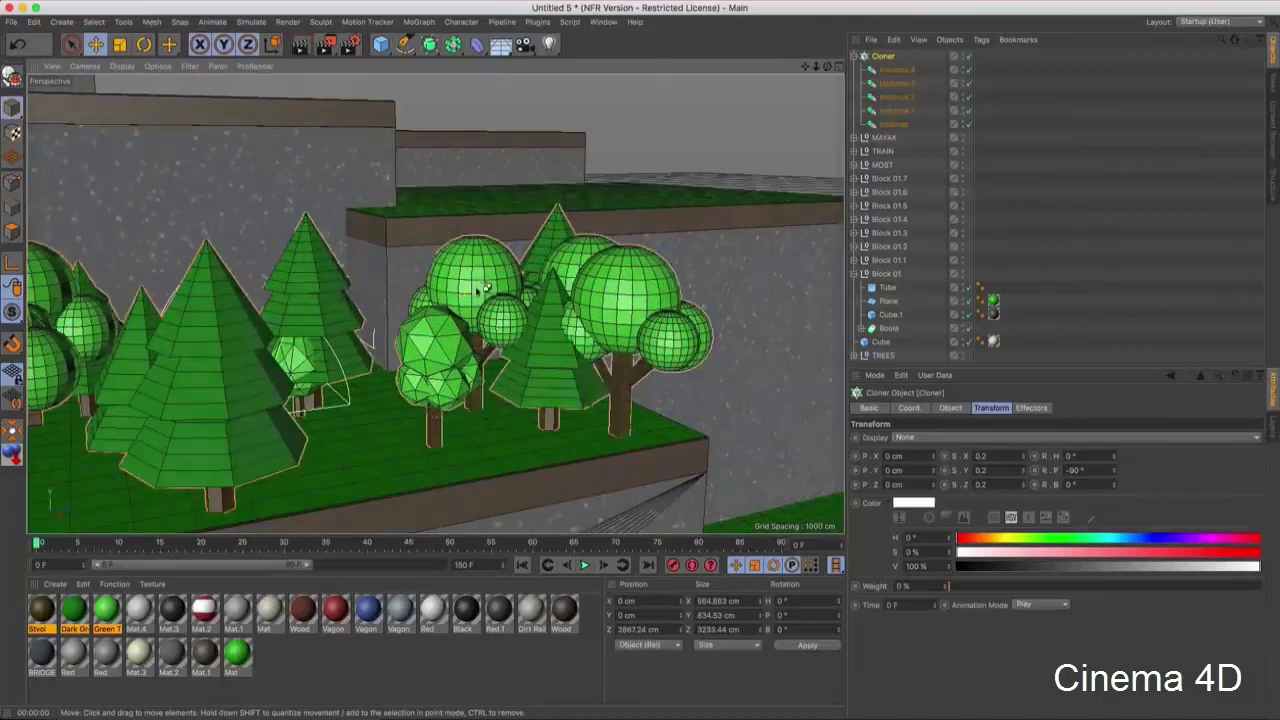
{"action": "key", "text": "ctrl+r"}
{"action": "scroll", "coordinate": [535, 372], "scroll_direction": "down", "scroll_amount": 3}
{"action": "scroll", "coordinate": [532, 371], "scroll_direction": "down", "scroll_amount": 3}
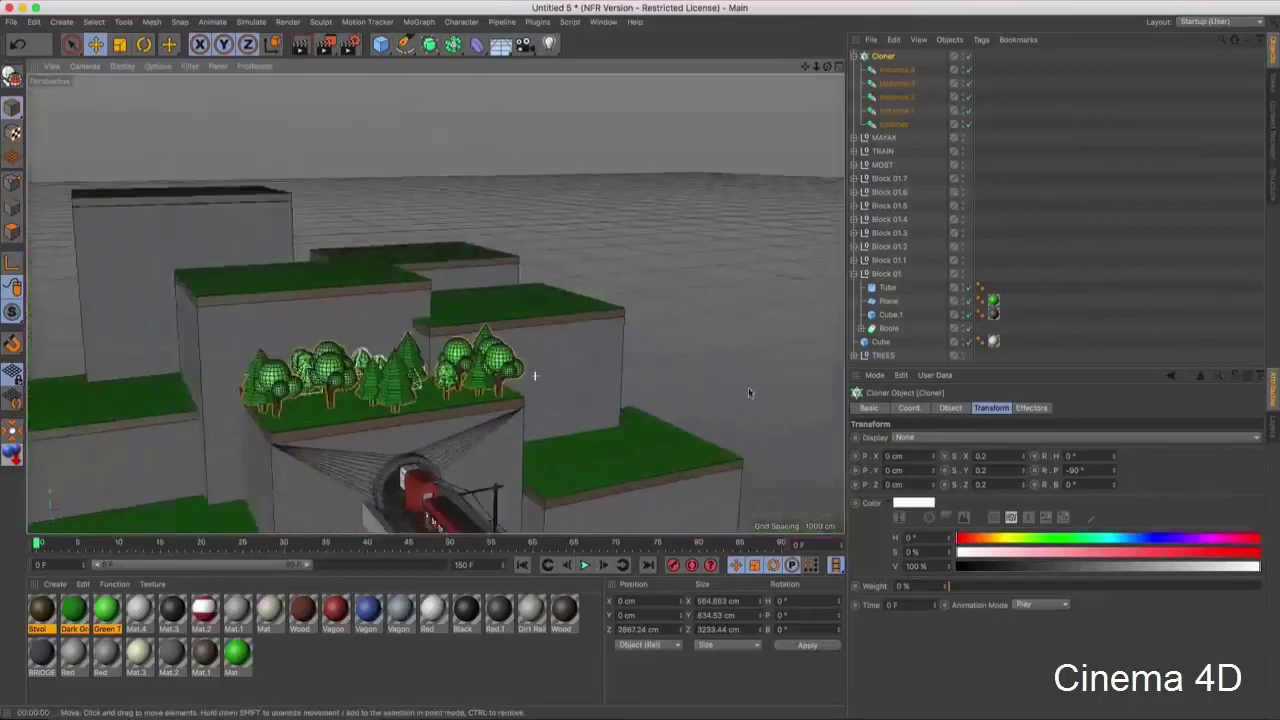
{"action": "scroll", "coordinate": [594, 414], "scroll_direction": "down", "scroll_amount": 3}
{"action": "scroll", "coordinate": [645, 424], "scroll_direction": "down", "scroll_amount": 2}
{"action": "key", "text": "o"}
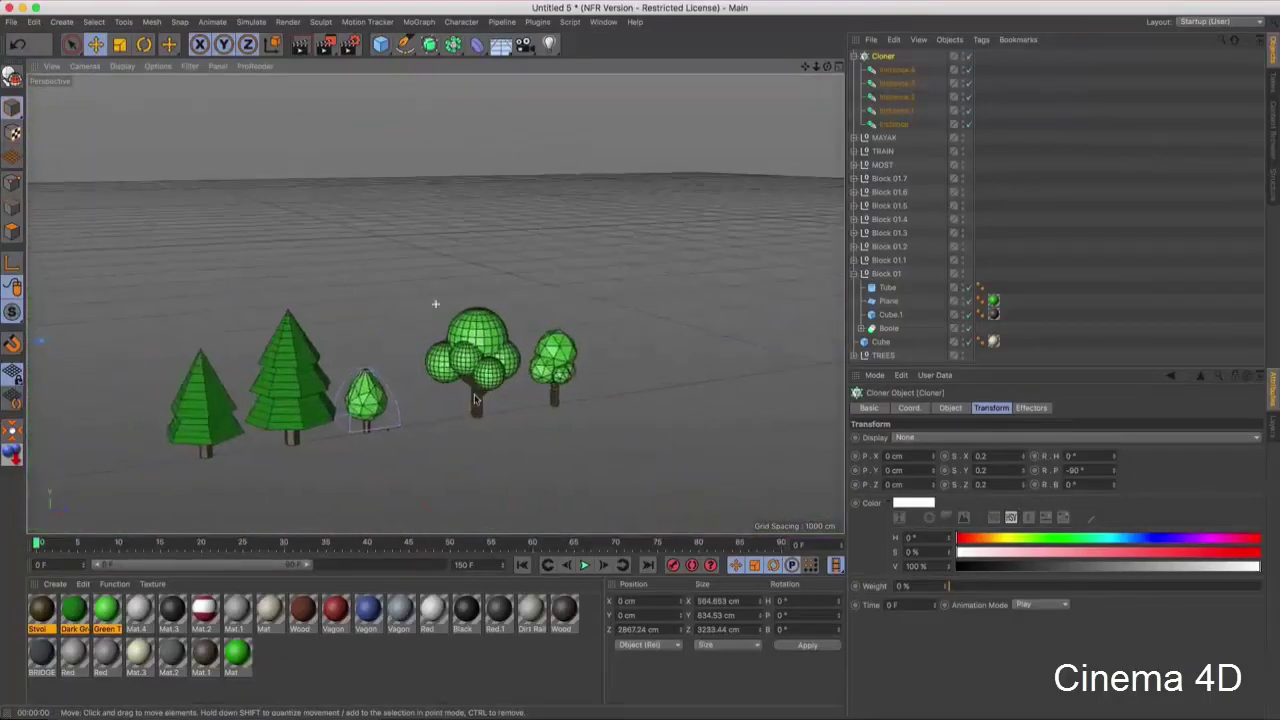
{"action": "left_click", "coordinate": [510, 330]}
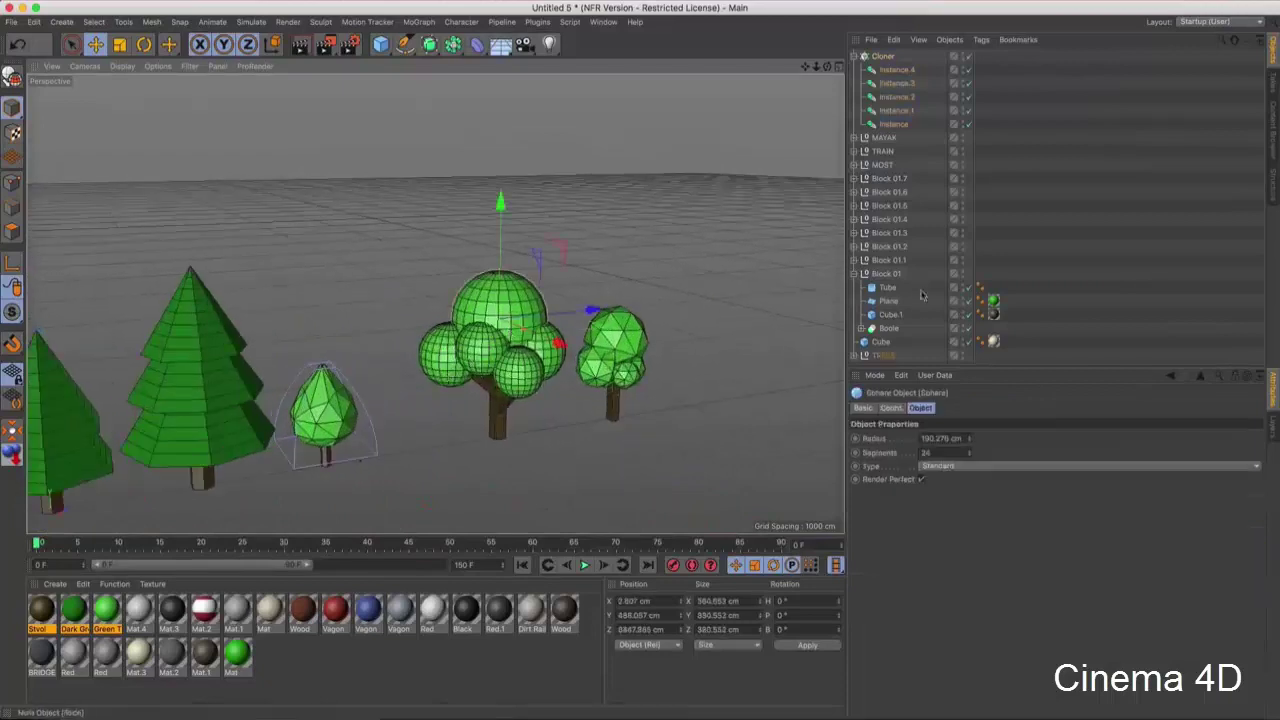
{"action": "left_click", "coordinate": [860, 357]}
{"action": "scroll", "coordinate": [900, 350], "scroll_direction": "down", "scroll_amount": 2}
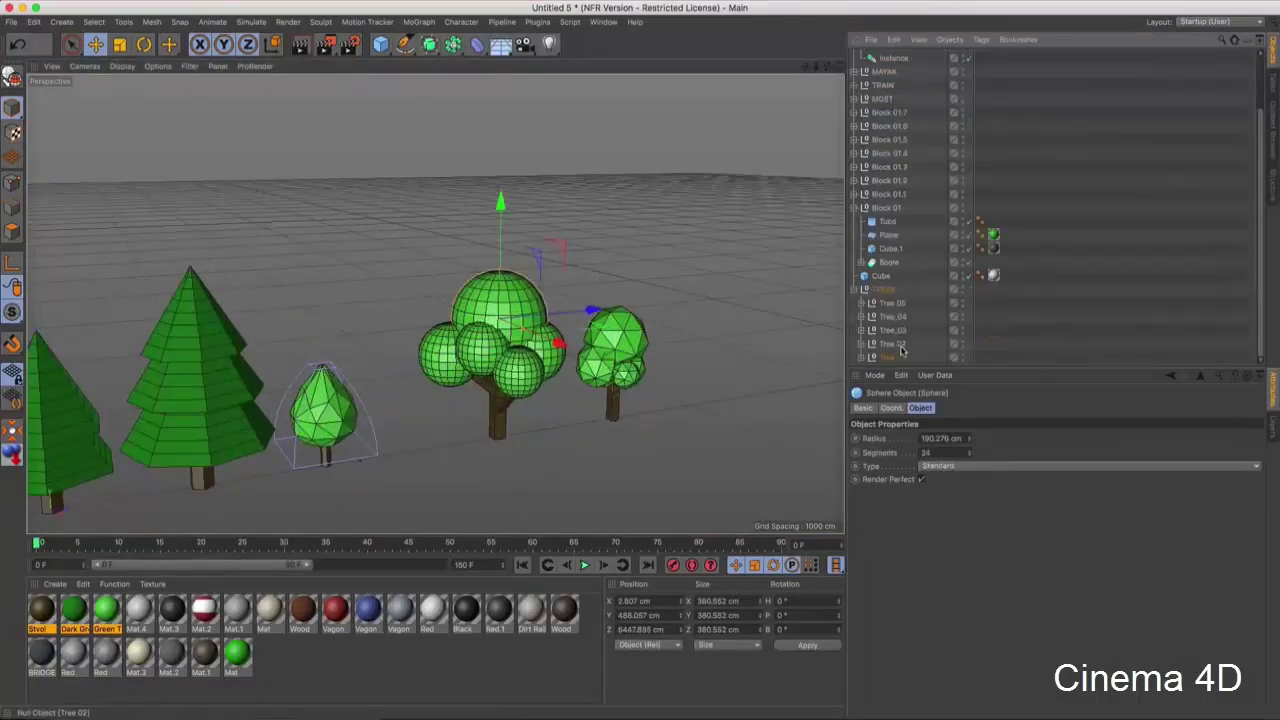
{"action": "left_click", "coordinate": [862, 357]}
{"action": "scroll", "coordinate": [880, 300], "scroll_direction": "down", "scroll_amount": 3}
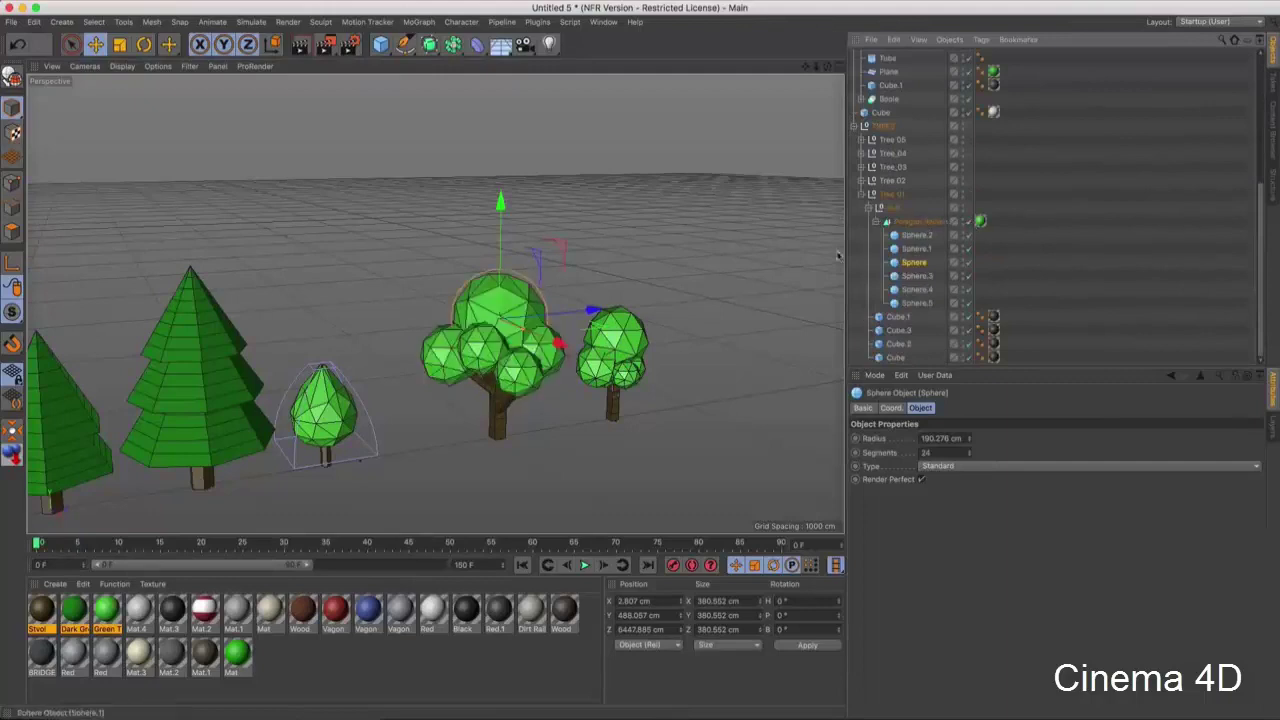
{"action": "scroll", "coordinate": [400, 350], "scroll_direction": "down", "scroll_amount": 3}
{"action": "scroll", "coordinate": [281, 383], "scroll_direction": "down", "scroll_amount": 2}
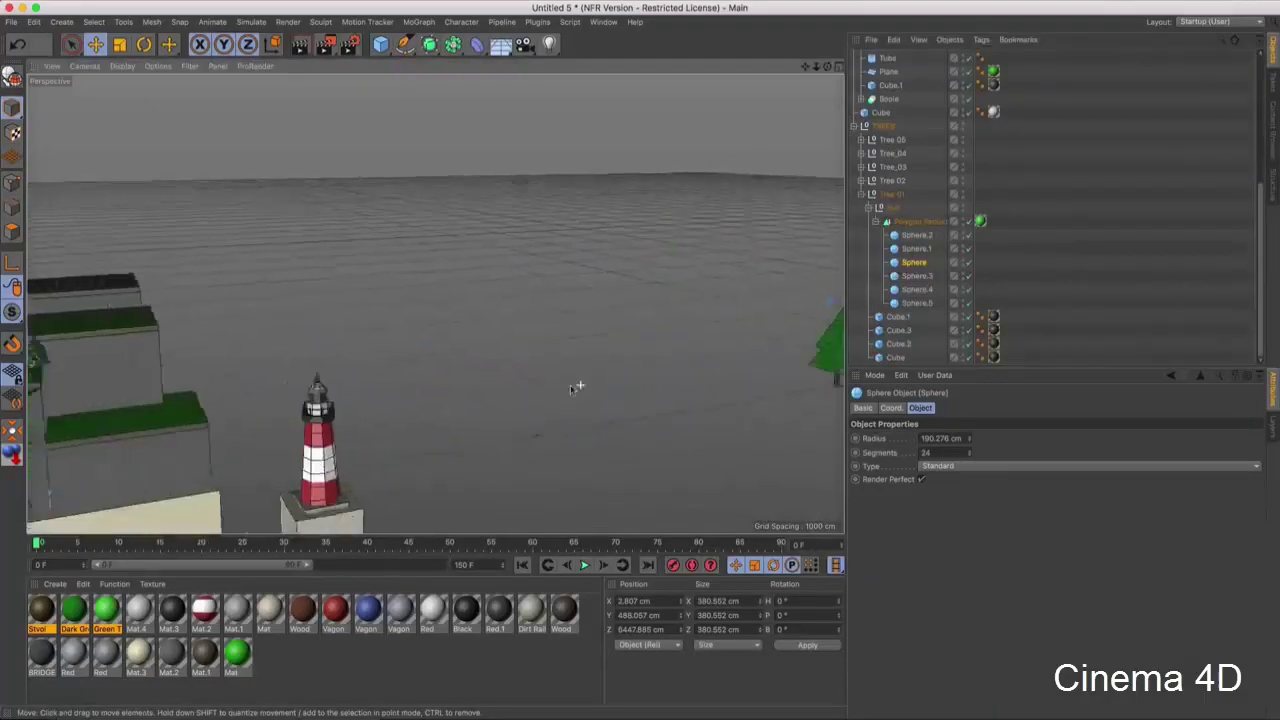
{"action": "scroll", "coordinate": [422, 388], "scroll_direction": "up", "scroll_amount": 3}
{"action": "scroll", "coordinate": [422, 388], "scroll_direction": "up", "scroll_amount": 3}
{"action": "scroll", "coordinate": [422, 388], "scroll_direction": "down", "scroll_amount": 2}
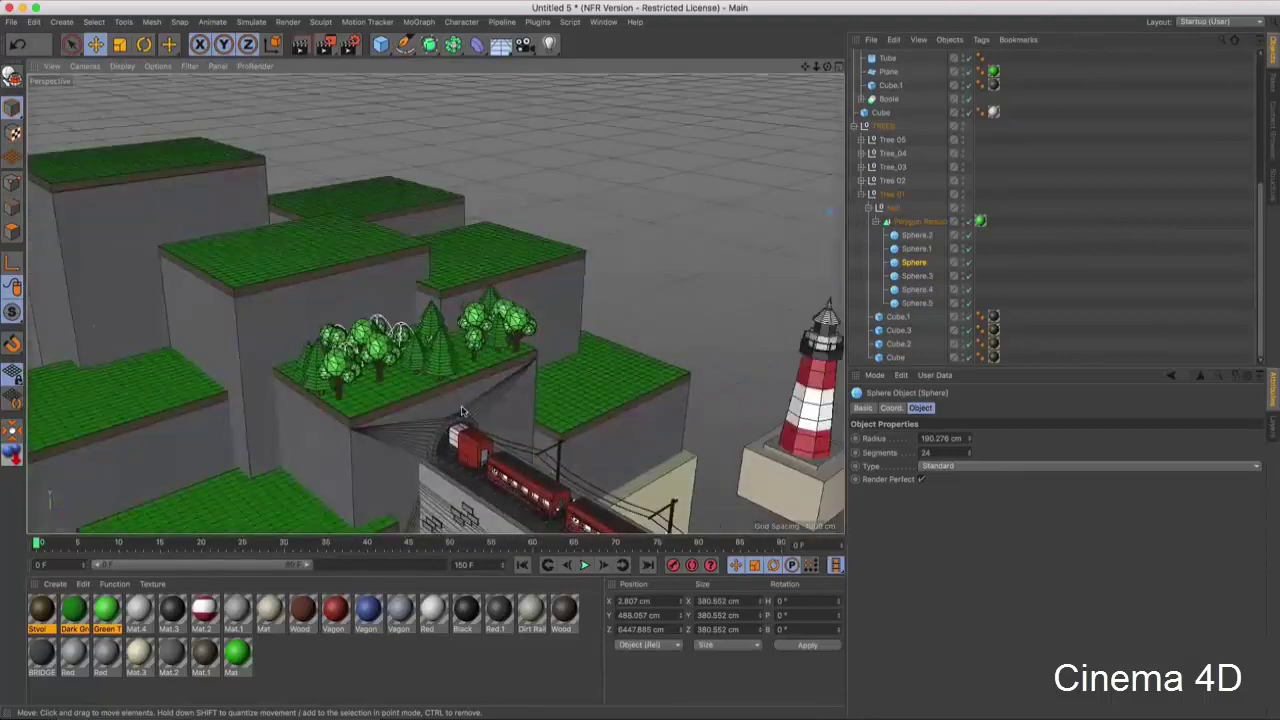
{"action": "scroll", "coordinate": [403, 383], "scroll_direction": "up", "scroll_amount": 4}
{"action": "scroll", "coordinate": [395, 383], "scroll_direction": "down", "scroll_amount": 2}
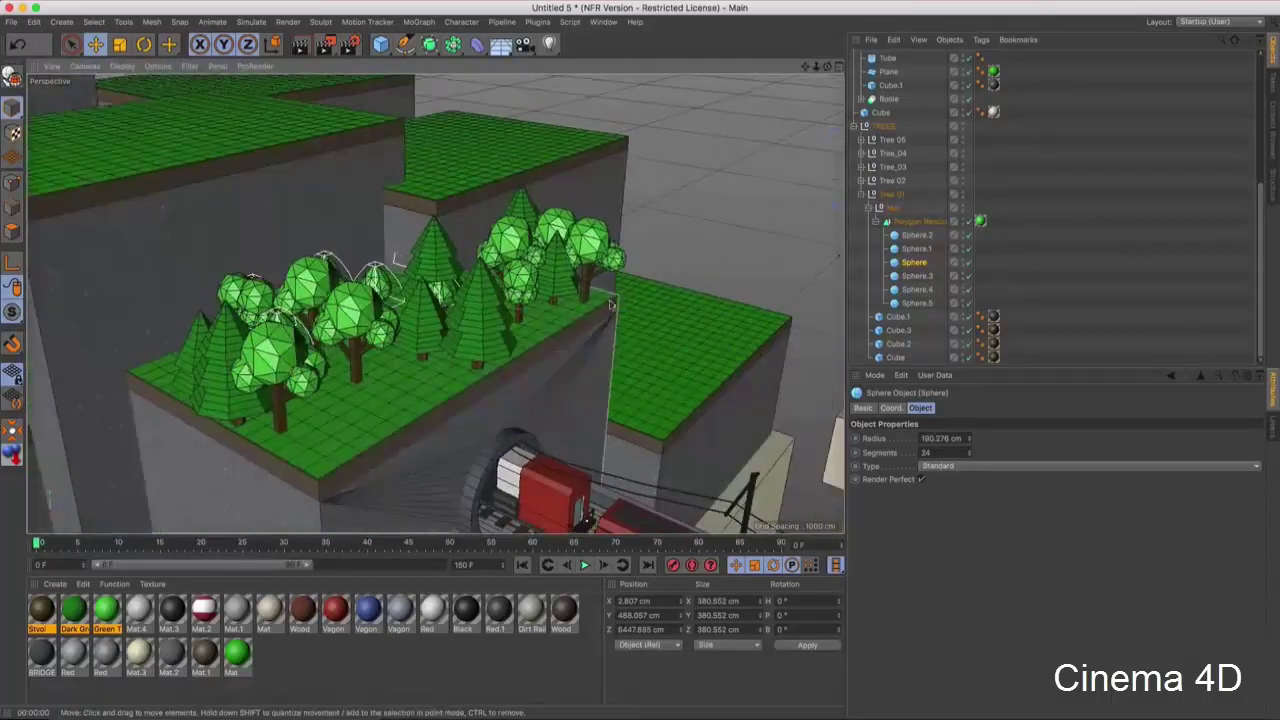
{"action": "scroll", "coordinate": [900, 200], "scroll_direction": "up", "scroll_amount": 5}
- Select the tree Cloner and Ctrl-drag it to create the copy Cloner.1
{"action": "left_click", "coordinate": [858, 56]}
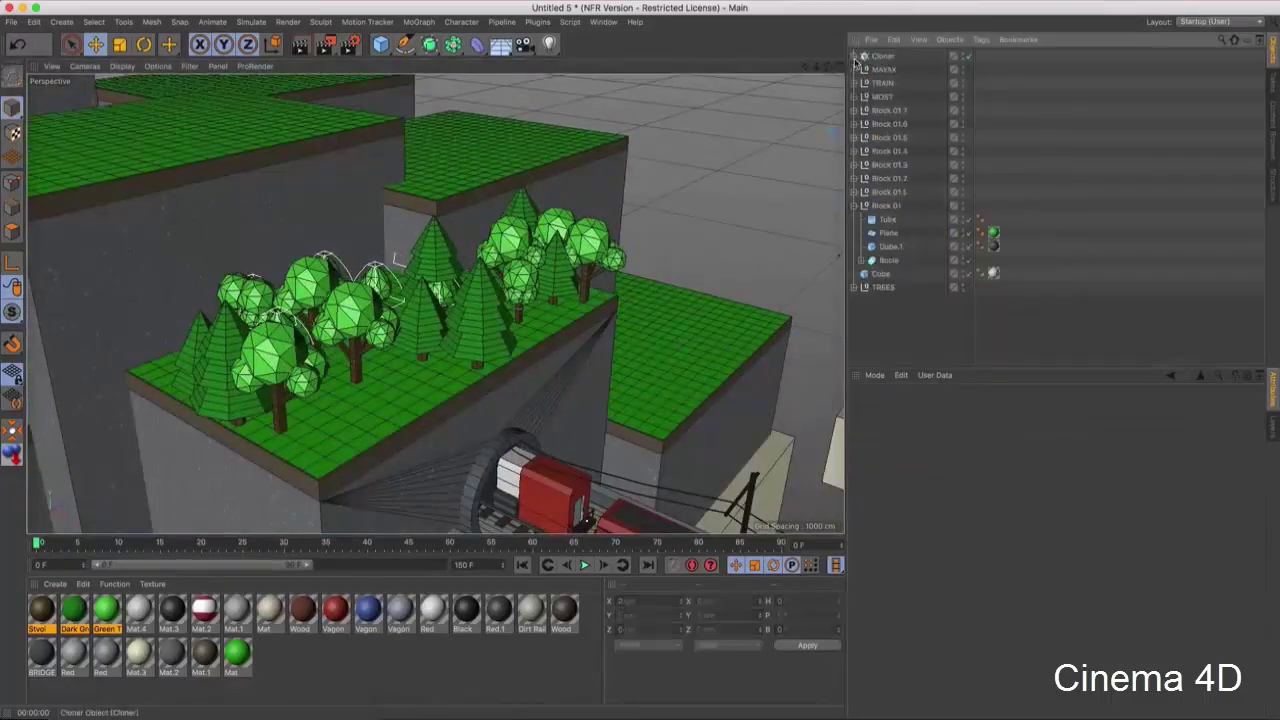
{"action": "left_click", "coordinate": [882, 56]}
{"action": "mouse_move", "coordinate": [520, 300]}
{"action": "left_mouse_down", "text": "alt"}
{"action": "mouse_move", "coordinate": [597, 228]}
{"action": "mouse_move", "coordinate": [435, 428]}
{"action": "left_mouse_up", "text": "alt"}
{"action": "scroll", "coordinate": [597, 228], "scroll_direction": "down", "scroll_amount": 2}
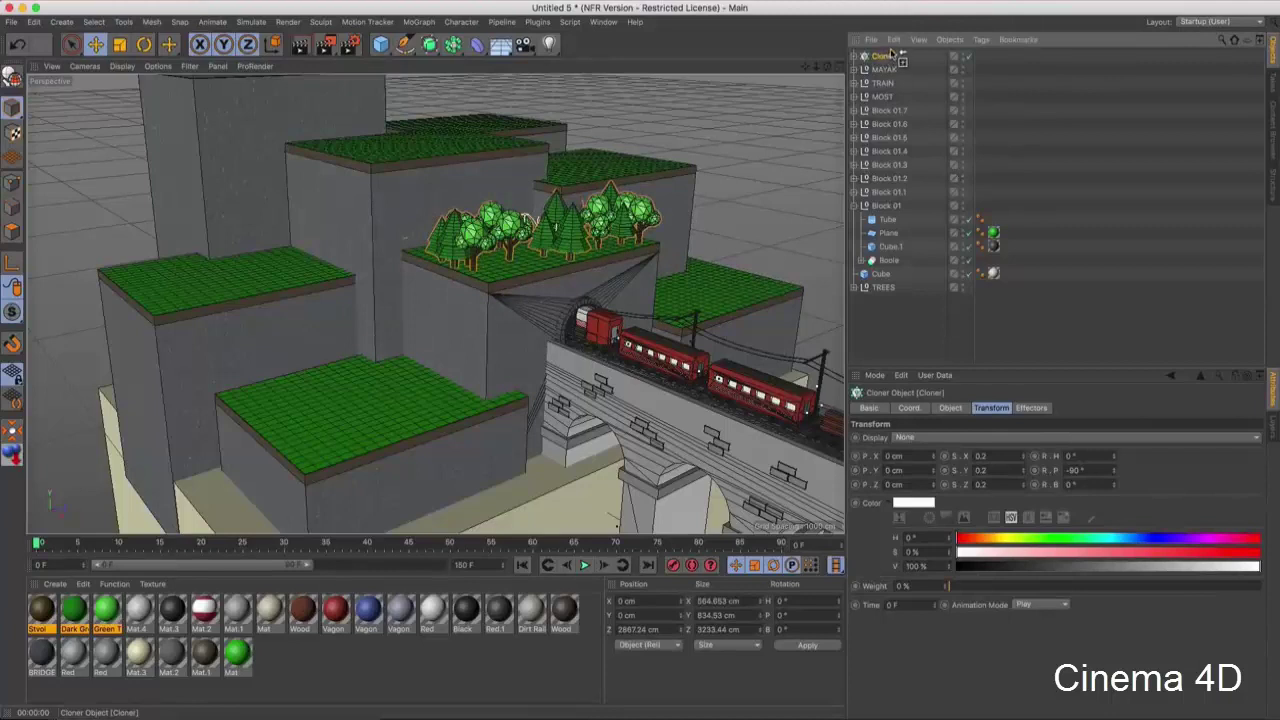
{"action": "left_click_drag", "start_coordinate": [890, 57], "coordinate": [894, 63], "text": "ctrl"}
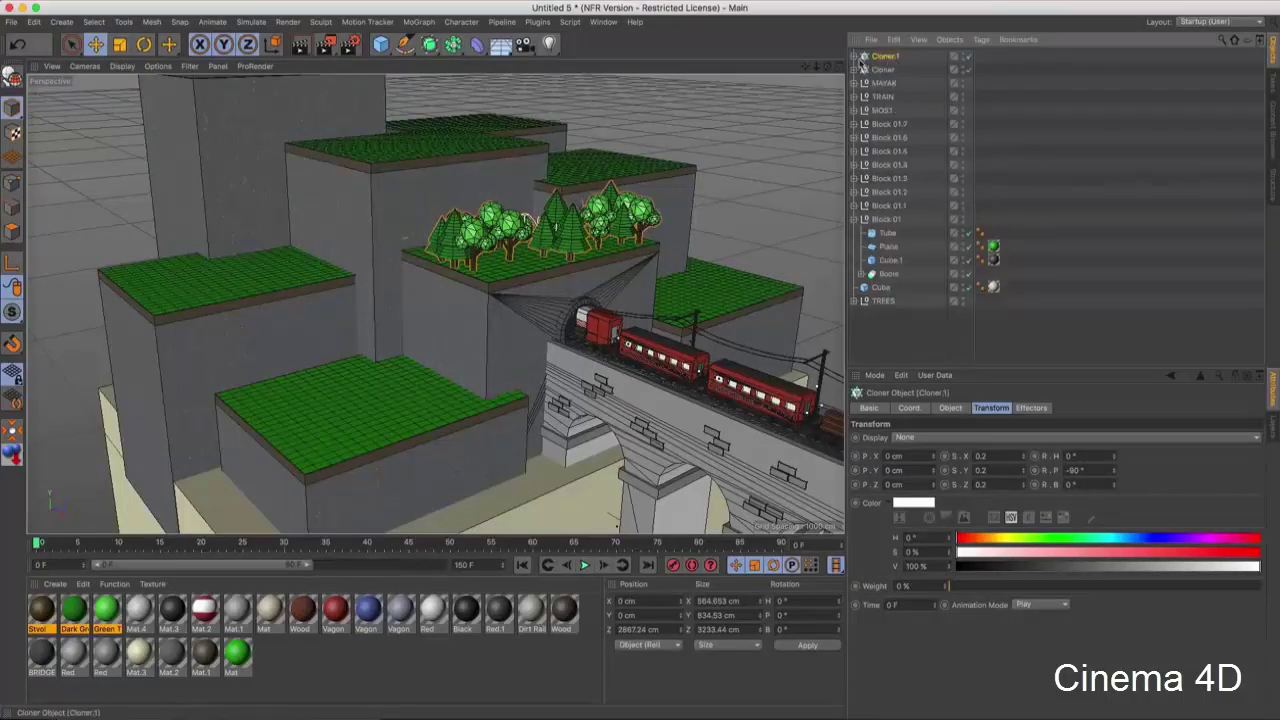
- Show Cloner.1's Object settings, expand Block 01.1 and select its grass plane
{"action": "left_click", "coordinate": [952, 408]}
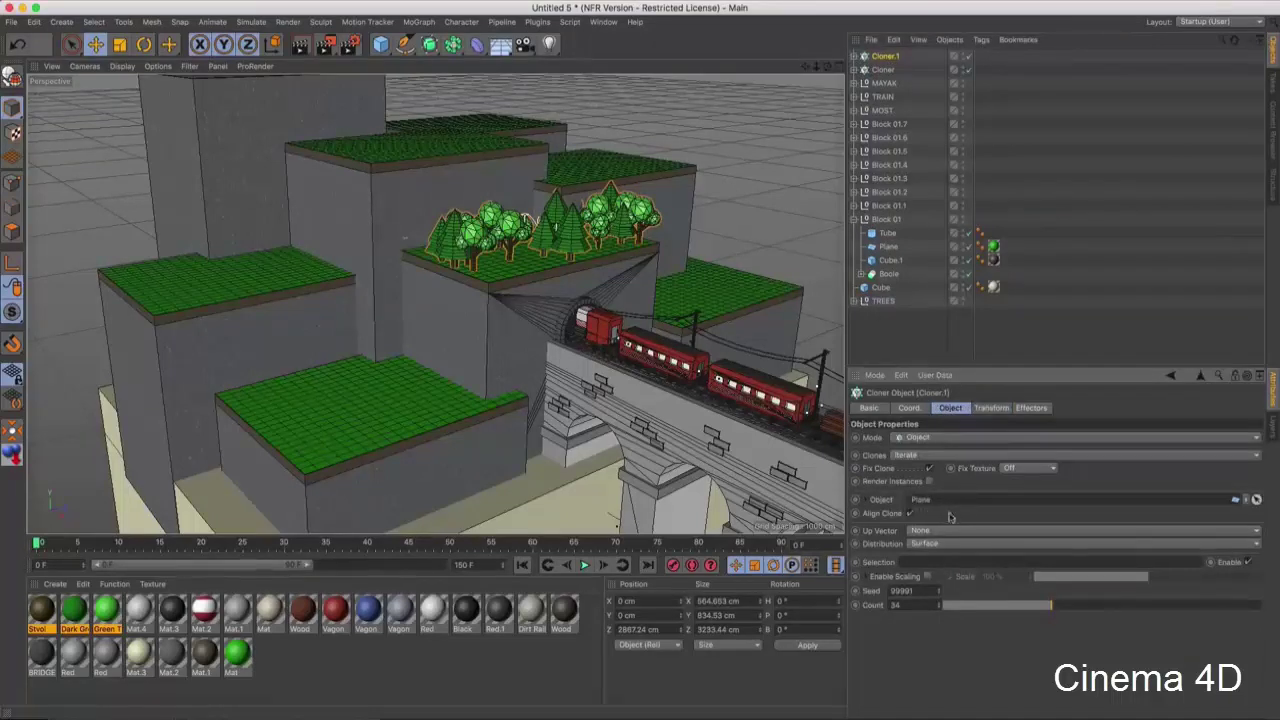
{"action": "left_click", "coordinate": [856, 205]}
{"action": "left_click", "coordinate": [396, 421]}
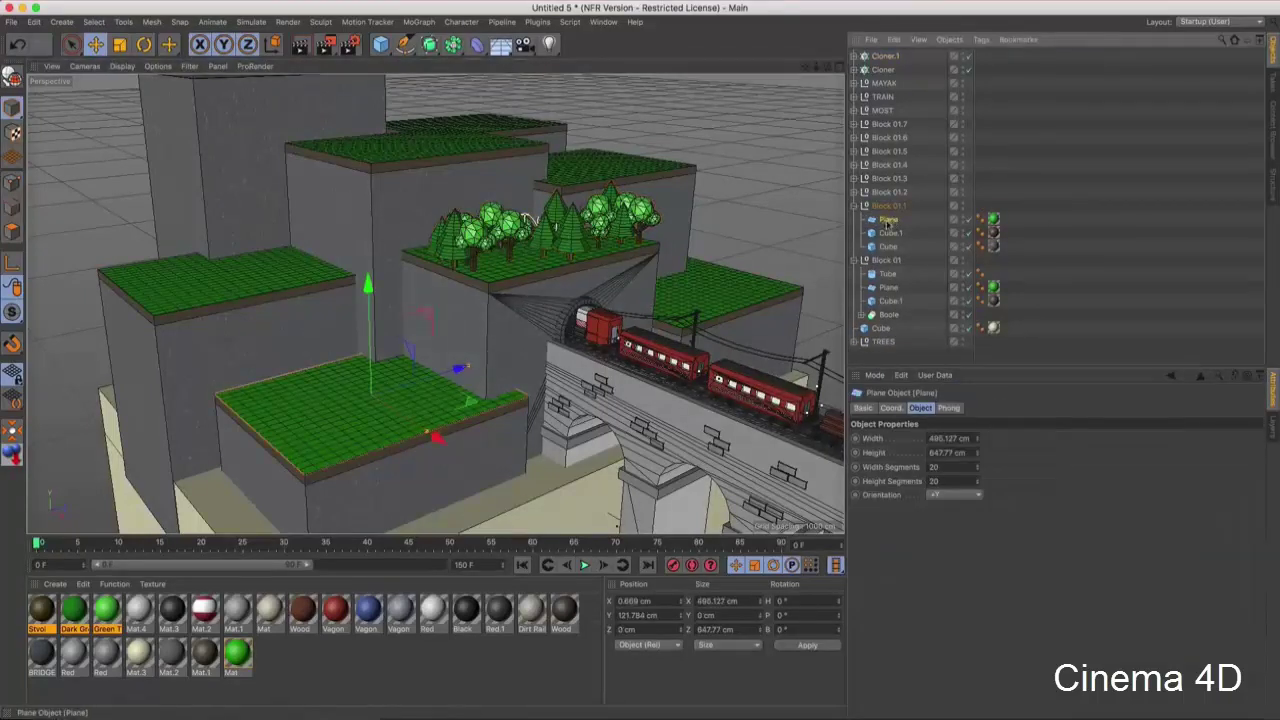
{"action": "left_click", "coordinate": [856, 260]}
- Drop Block 01.1's Plane into Cloner.1's Object field so trees cover that block
{"action": "left_click", "coordinate": [889, 57]}
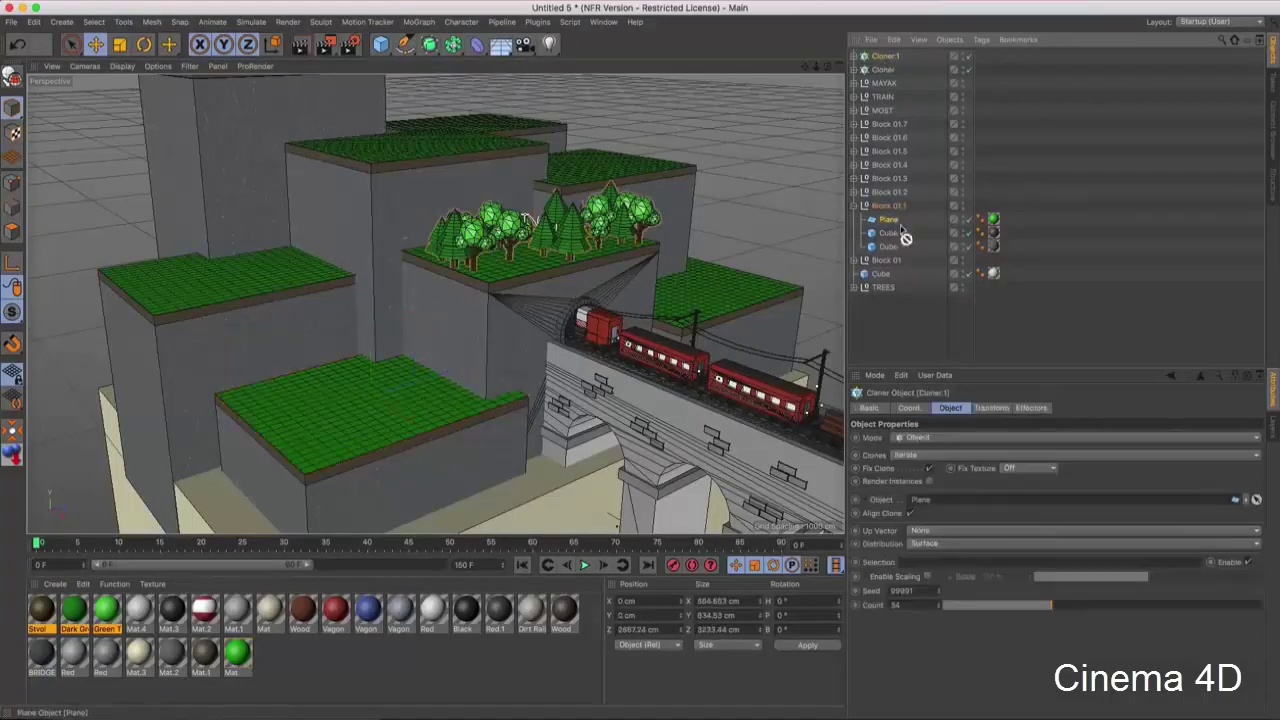
{"action": "left_click_drag", "start_coordinate": [905, 237], "coordinate": [935, 500]}
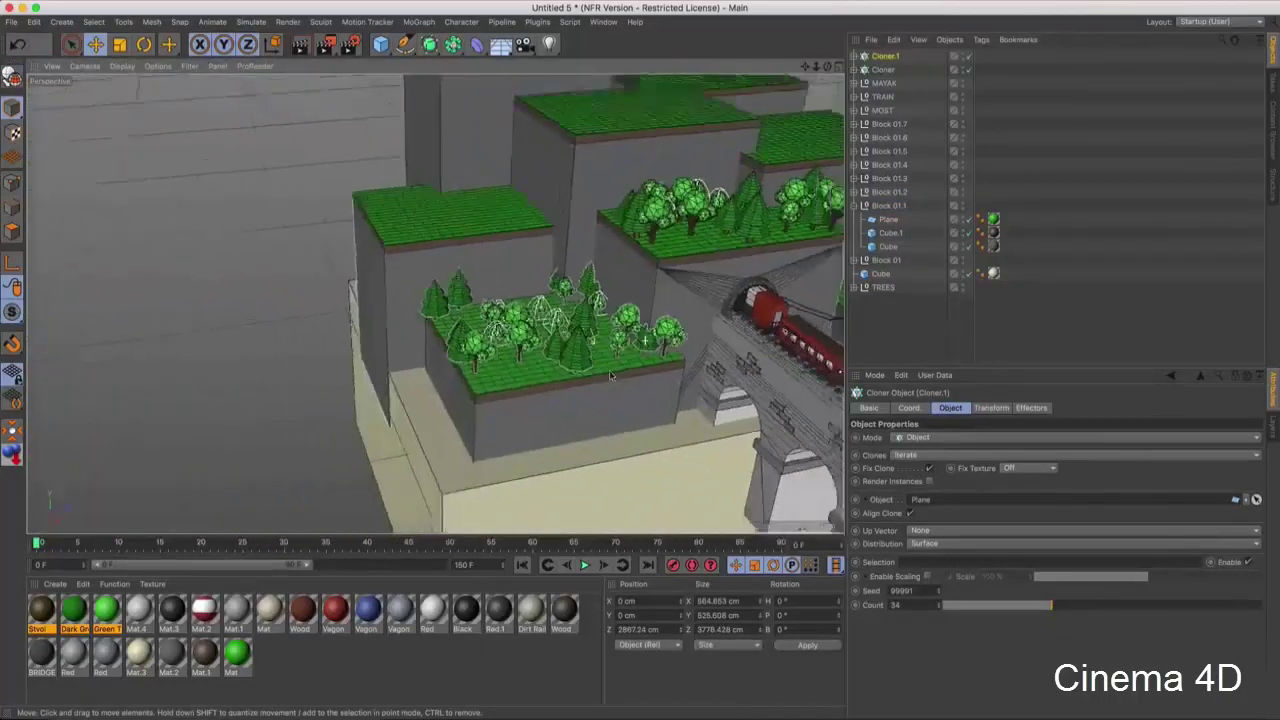
{"action": "mouse_move", "coordinate": [450, 300]}
{"action": "left_mouse_down", "text": "alt"}
{"action": "mouse_move", "coordinate": [566, 370]}
{"action": "mouse_move", "coordinate": [484, 303]}
{"action": "left_mouse_up", "text": "alt"}
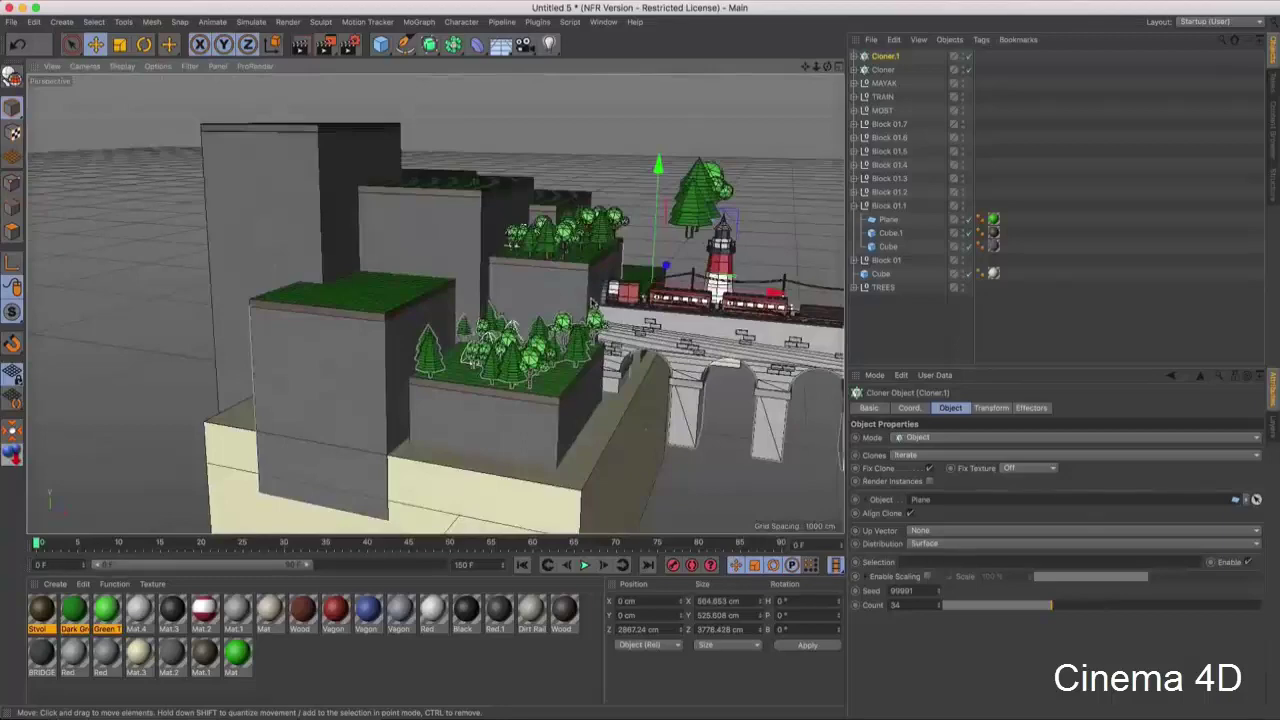
{"action": "left_click_drag", "start_coordinate": [592, 302], "coordinate": [772, 128], "text": "alt"}
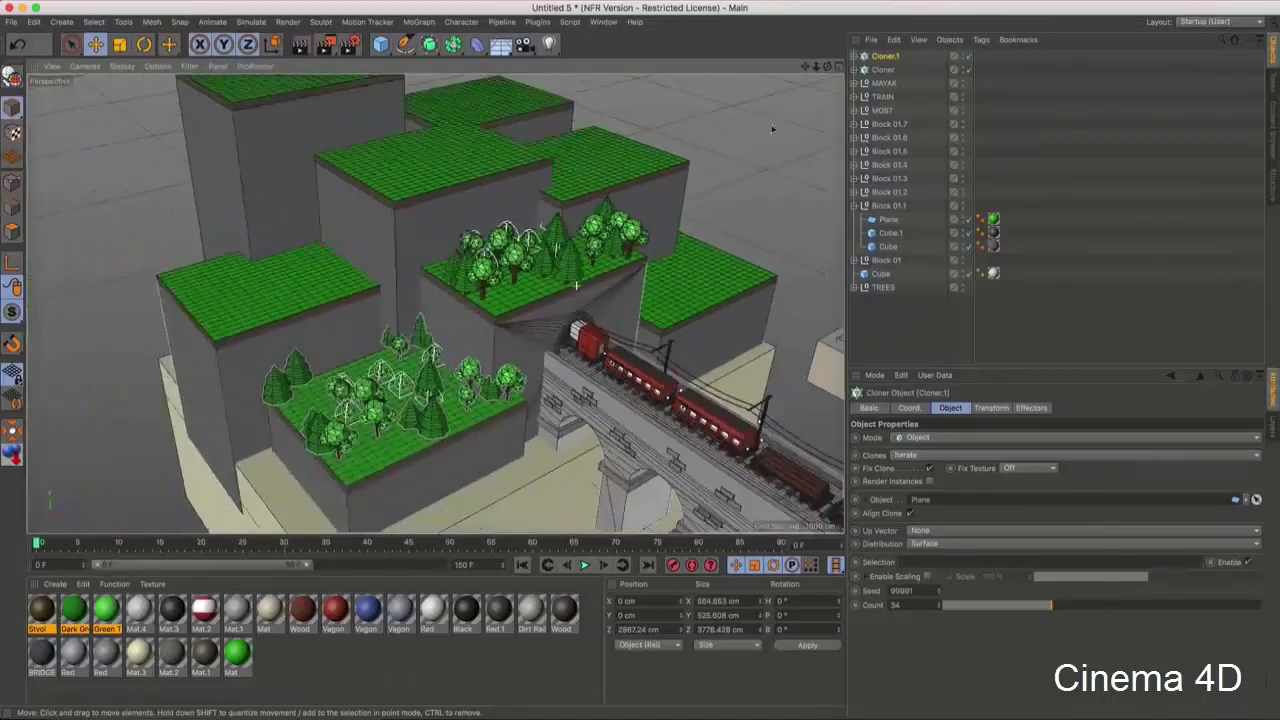
- Duplicate Cloner.1 as Cloner.2 and view the bridge and lighthouse from the side
{"action": "left_click_drag", "start_coordinate": [886, 53], "coordinate": [884, 56], "text": "ctrl"}
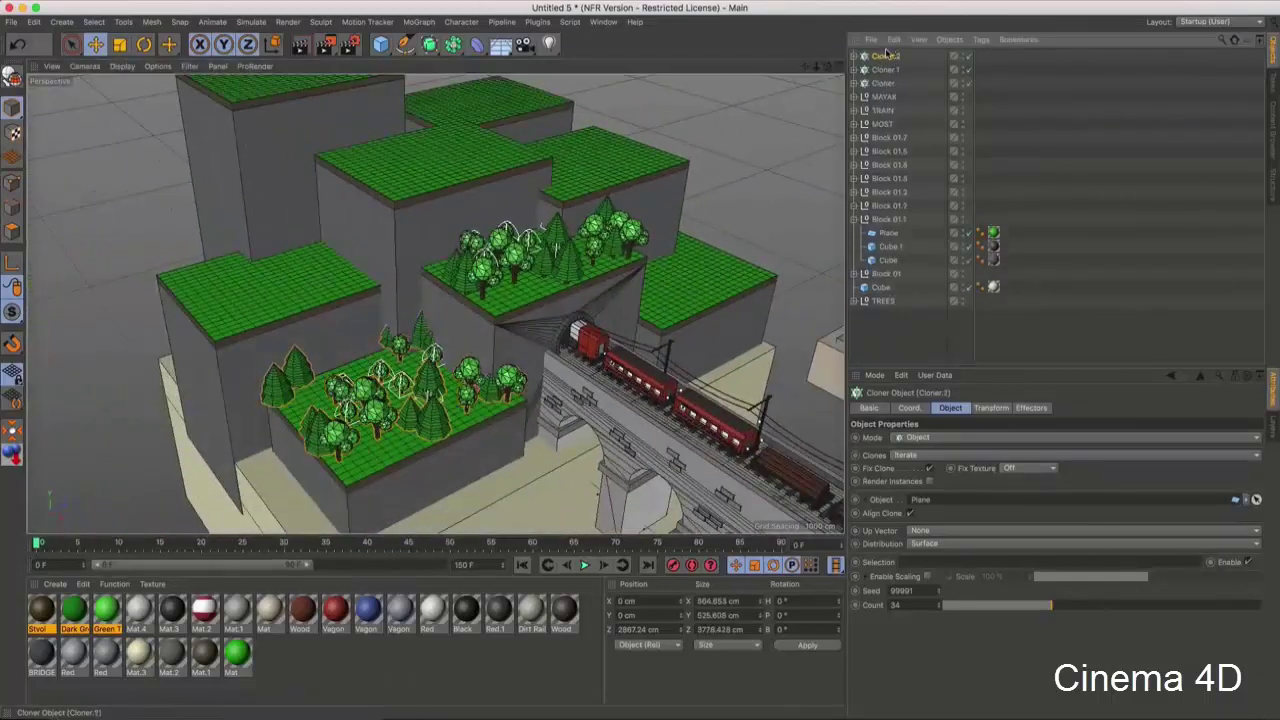
{"action": "mouse_move", "coordinate": [600, 300]}
{"action": "left_mouse_down", "text": "alt"}
{"action": "mouse_move", "coordinate": [534, 340]}
{"action": "mouse_move", "coordinate": [860, 138]}
{"action": "left_mouse_up", "text": "alt"}
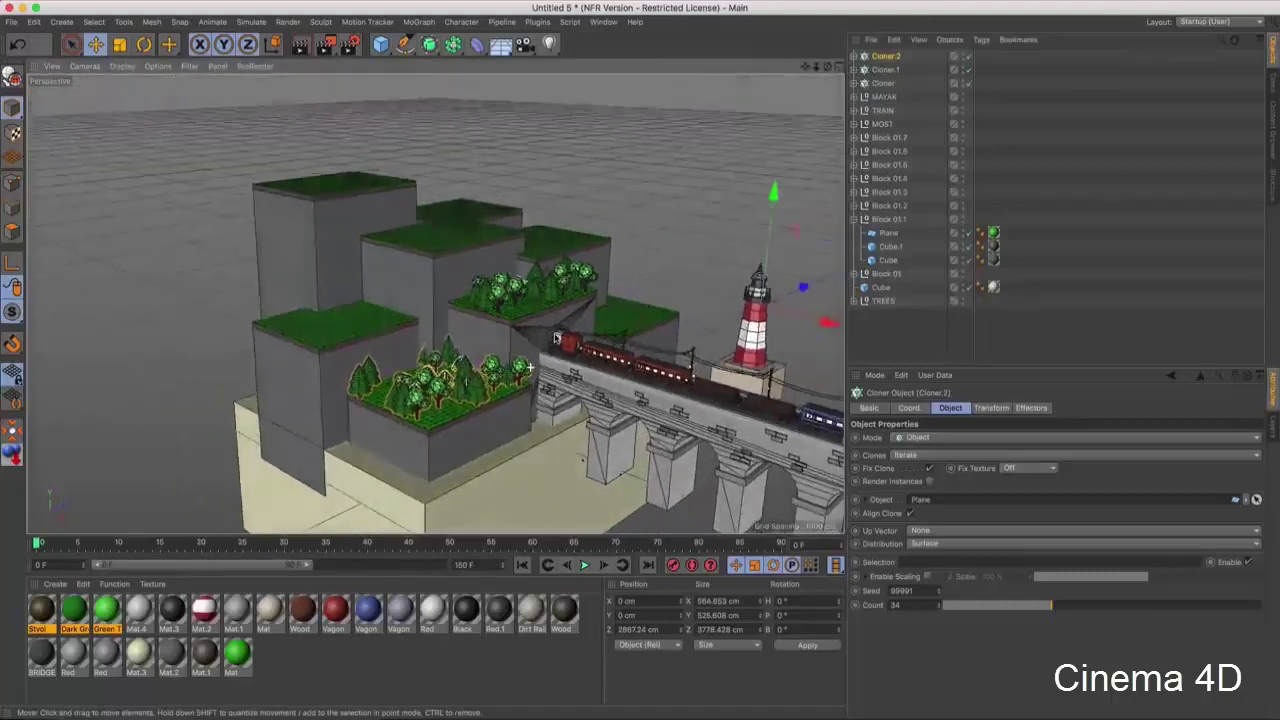
{"action": "scroll", "coordinate": [421, 330], "scroll_direction": "up", "scroll_amount": 3}
{"action": "scroll", "coordinate": [421, 330], "scroll_direction": "up", "scroll_amount": 2}
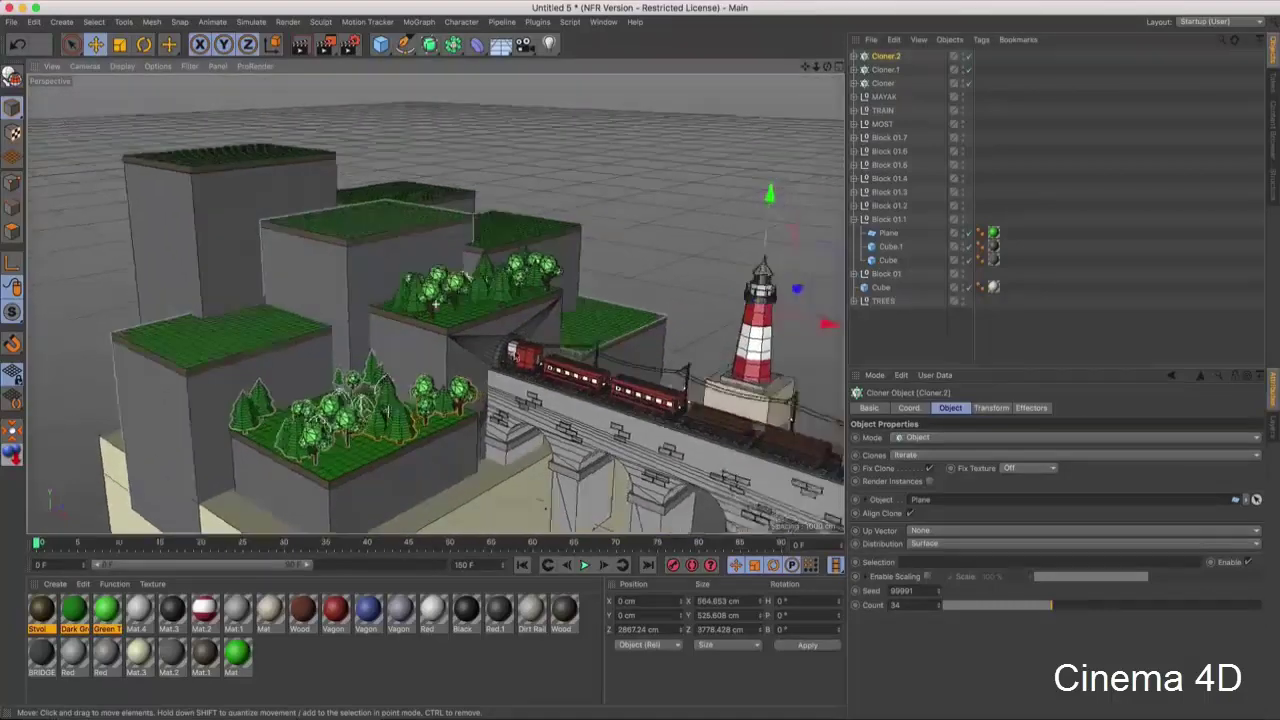
{"action": "left_click_drag", "start_coordinate": [586, 287], "coordinate": [531, 312], "text": "alt"}
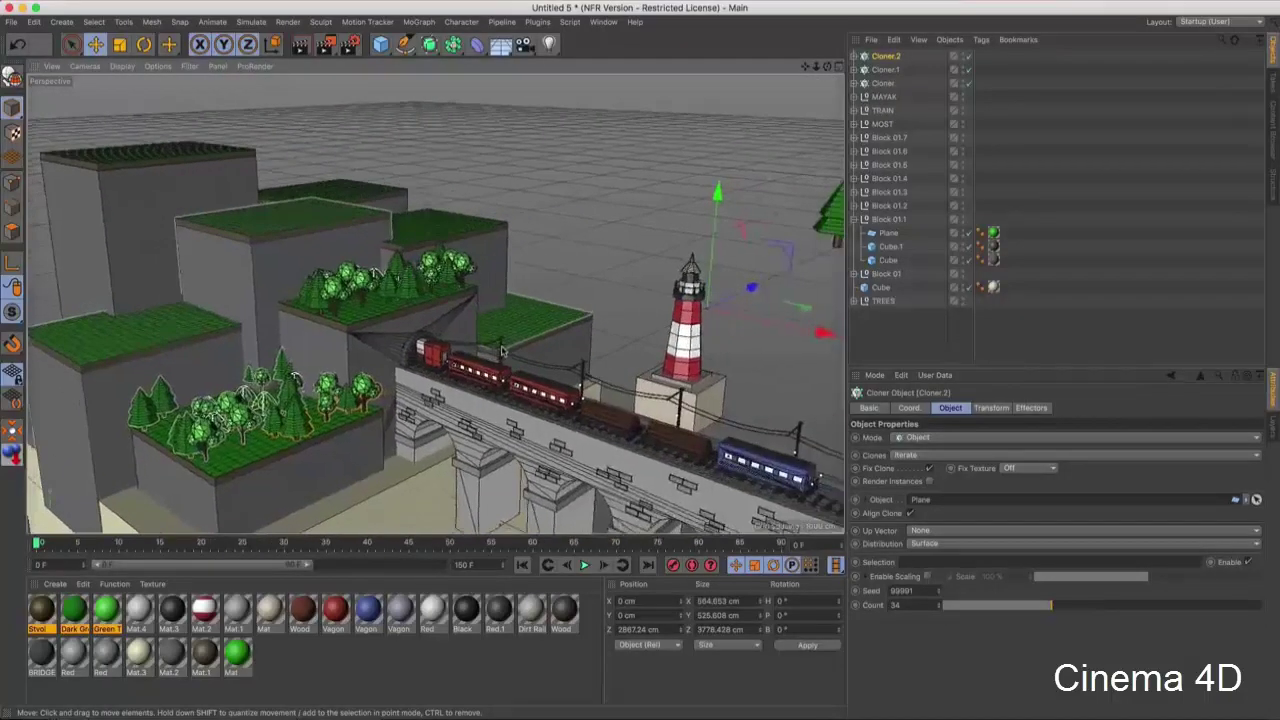
{"action": "scroll", "coordinate": [531, 312], "scroll_direction": "up", "scroll_amount": 2}
{"action": "scroll", "coordinate": [531, 312], "scroll_direction": "down", "scroll_amount": 2}
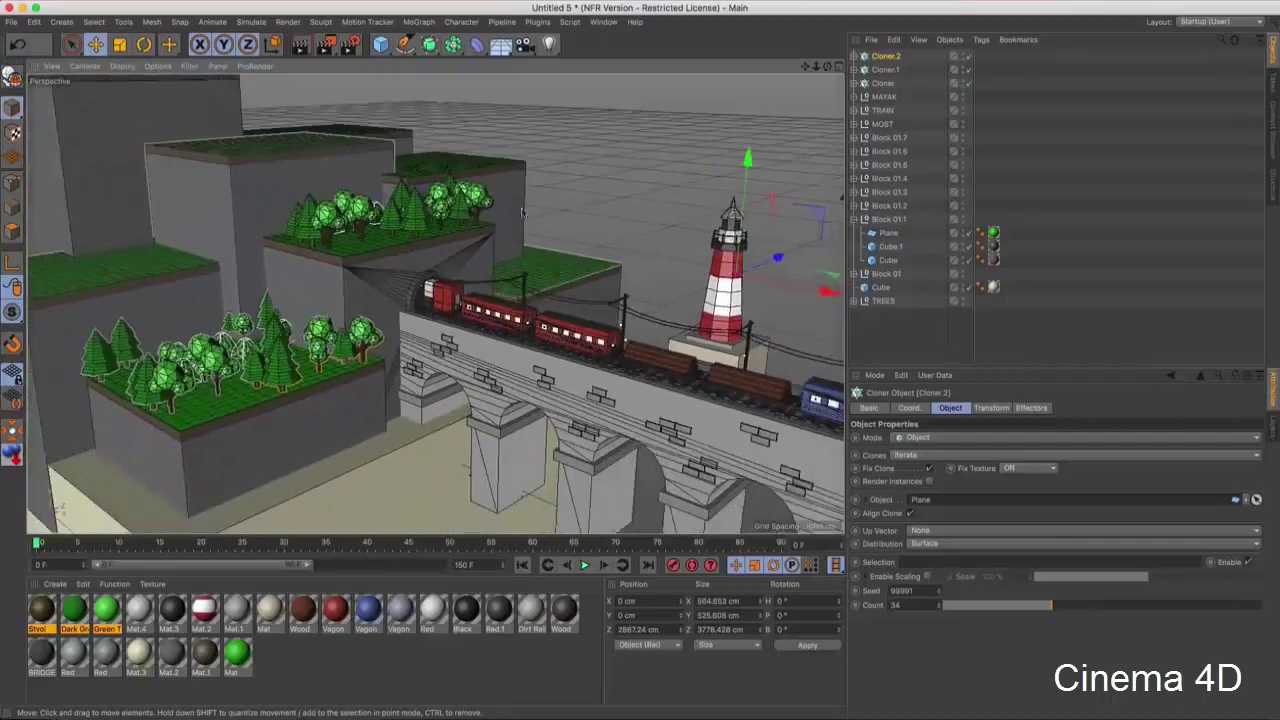